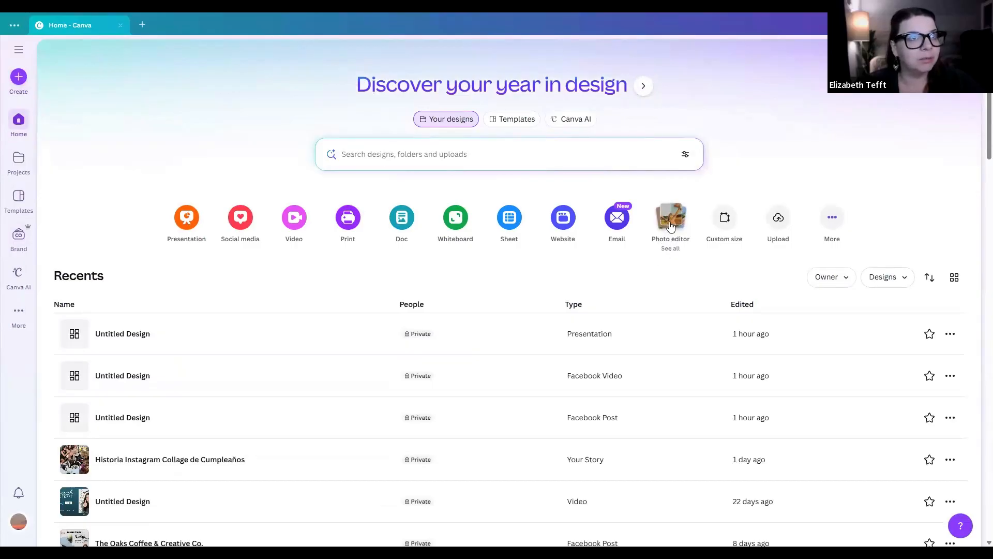
# Step: Open the kitchen photo 50082228_15 from the uploaded images in the photo editor
pyautogui.click(670, 222)
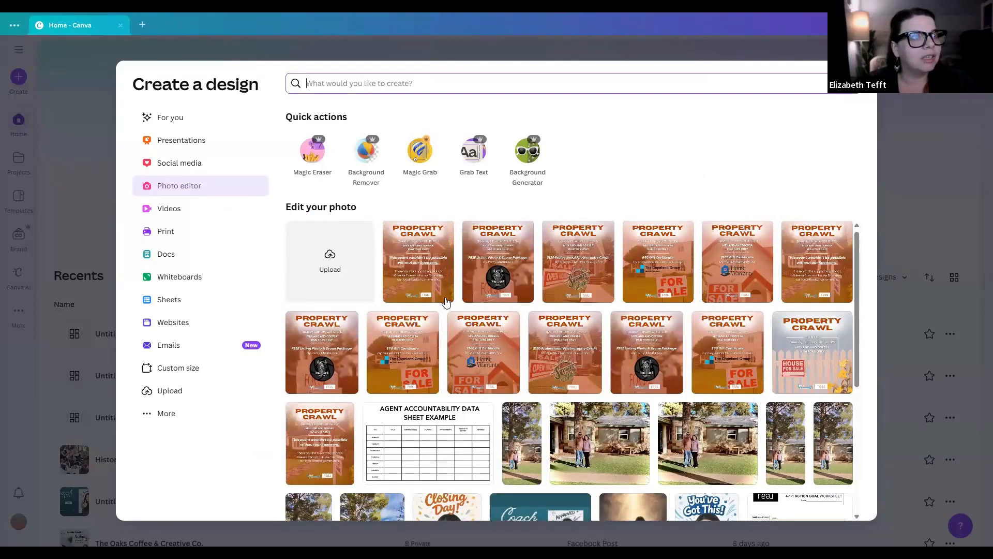
pyautogui.scroll(-15, 461, 337)
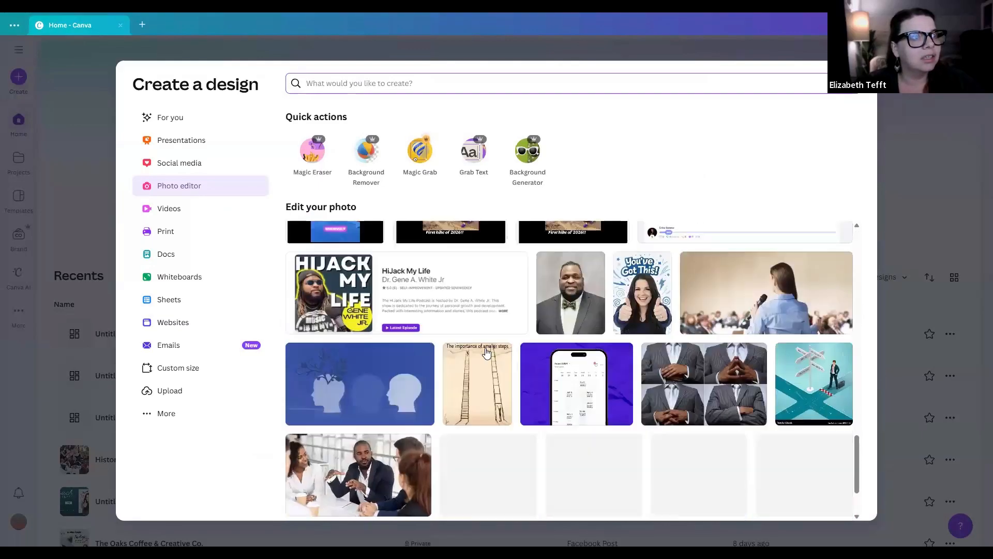
pyautogui.scroll(-10, 486, 350)
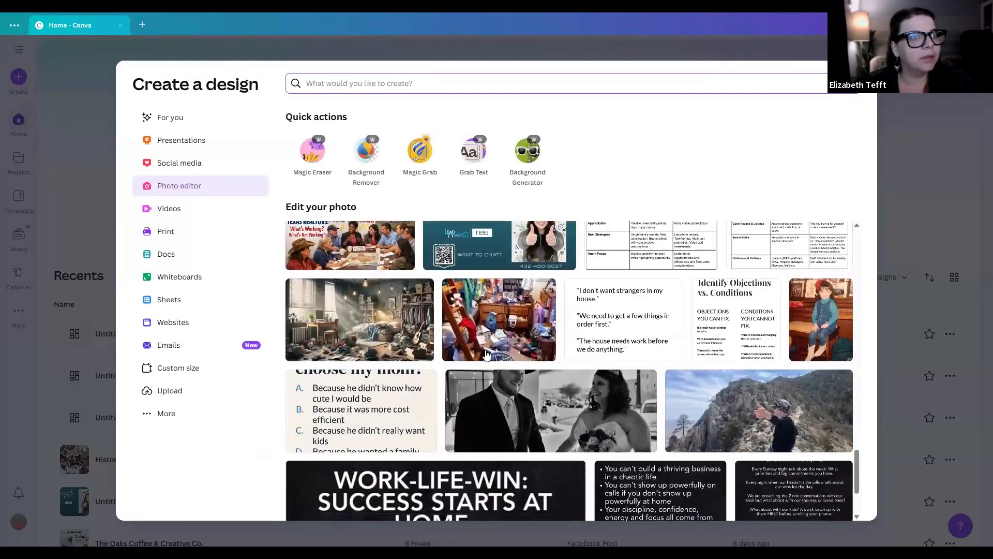
pyautogui.scroll(-10, 486, 351)
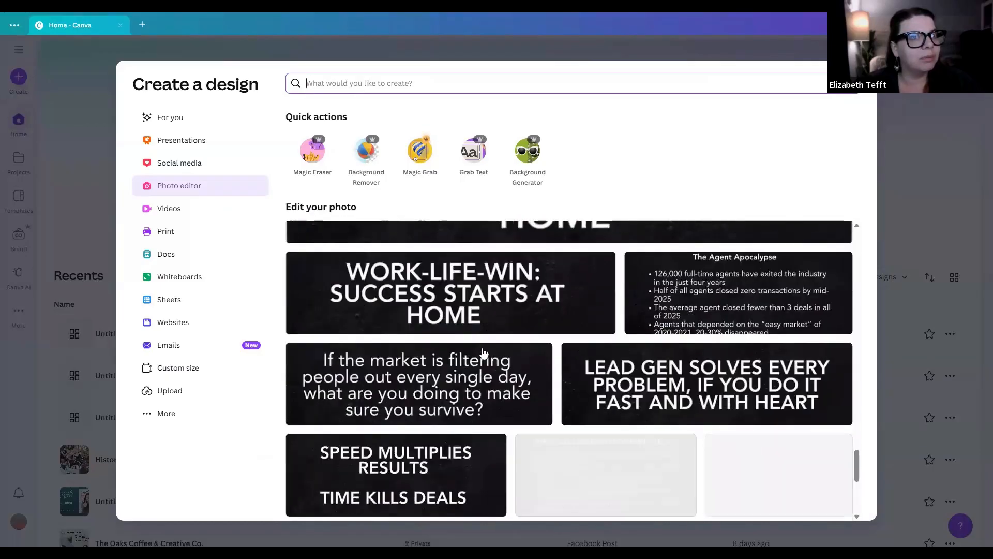
pyautogui.scroll(-10, 482, 355)
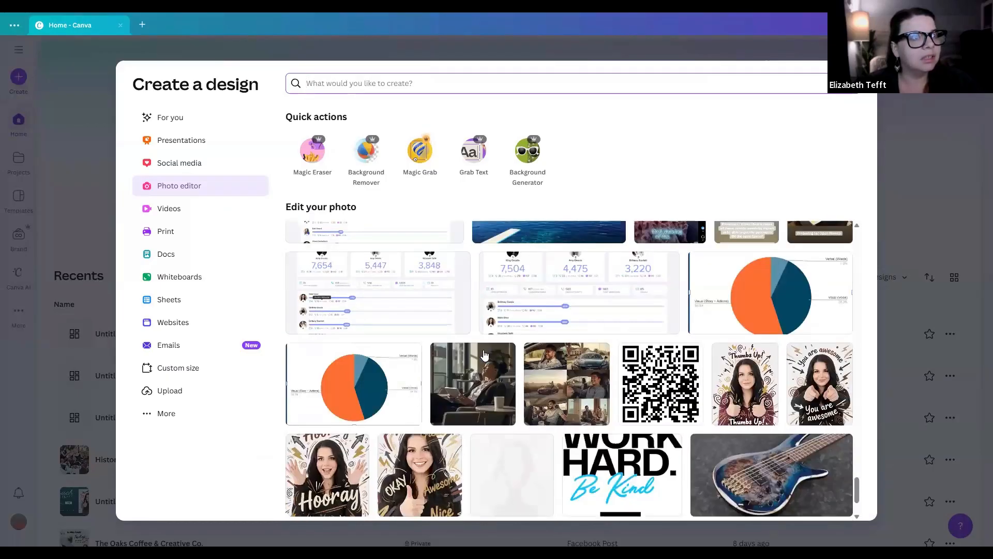
pyautogui.scroll(-10, 482, 355)
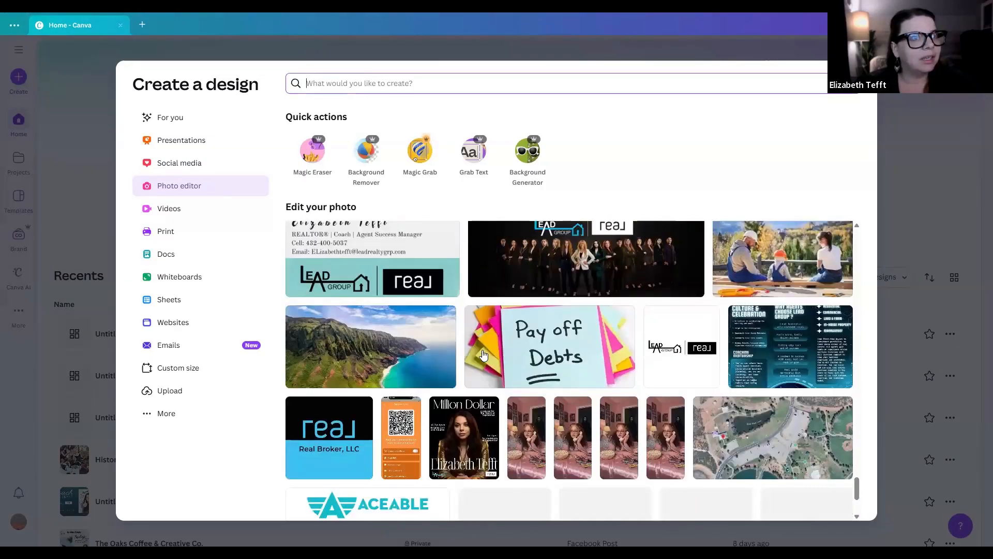
pyautogui.scroll(-10, 484, 356)
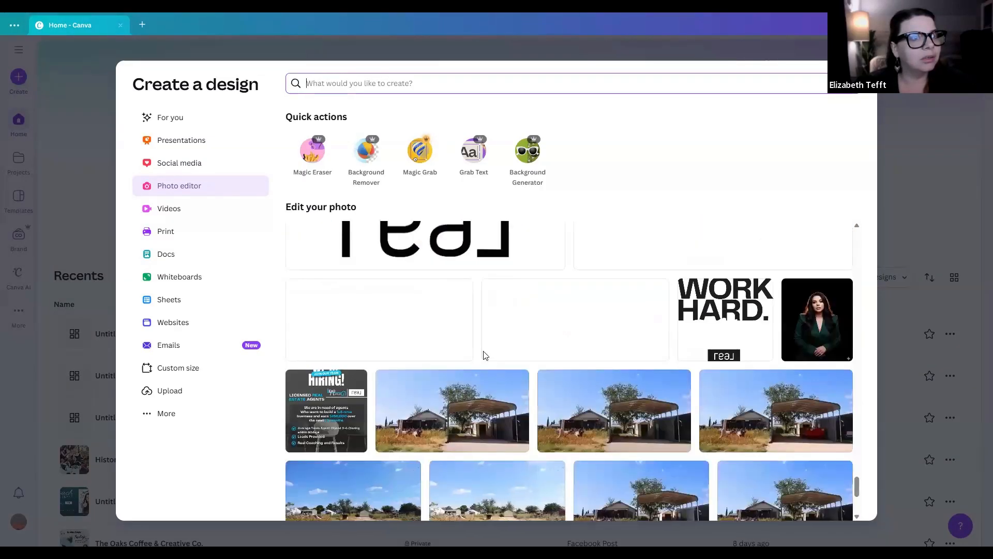
pyautogui.scroll(-2, 483, 357)
pyautogui.scroll(-5, 482, 355)
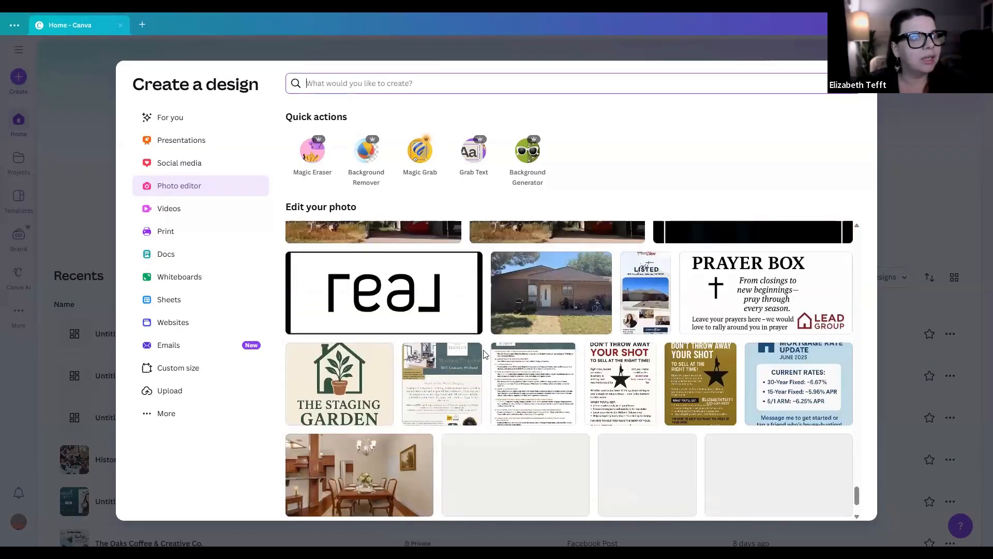
pyautogui.click(381, 475)
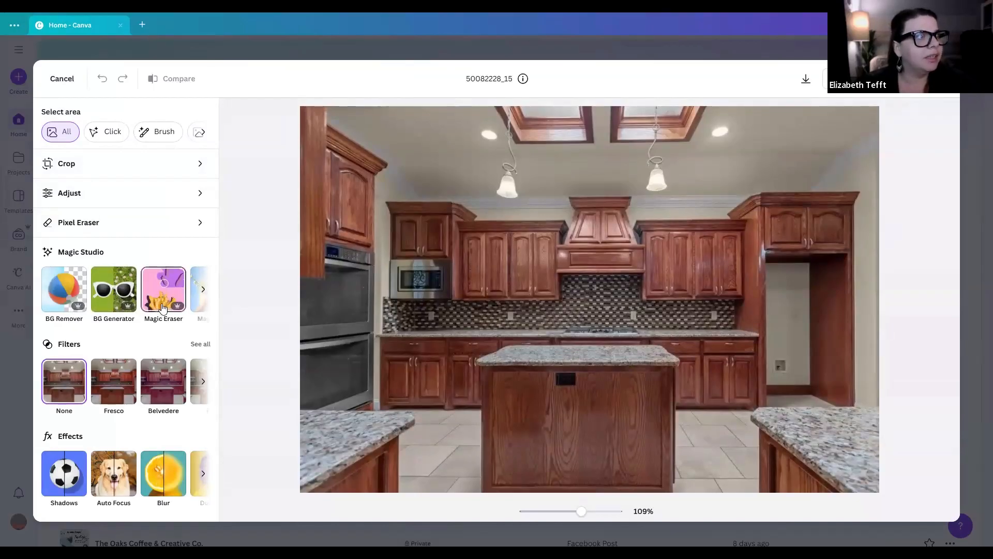
# Step: Try to erase the black outlet on the kitchen island front using Magic Eraser with click selection
pyautogui.click(164, 308)
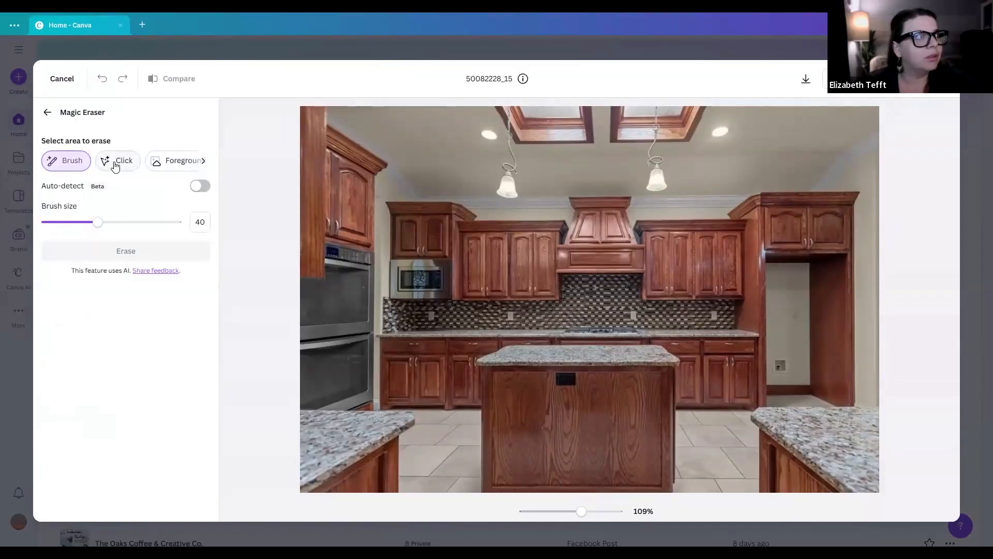
pyautogui.click(117, 161)
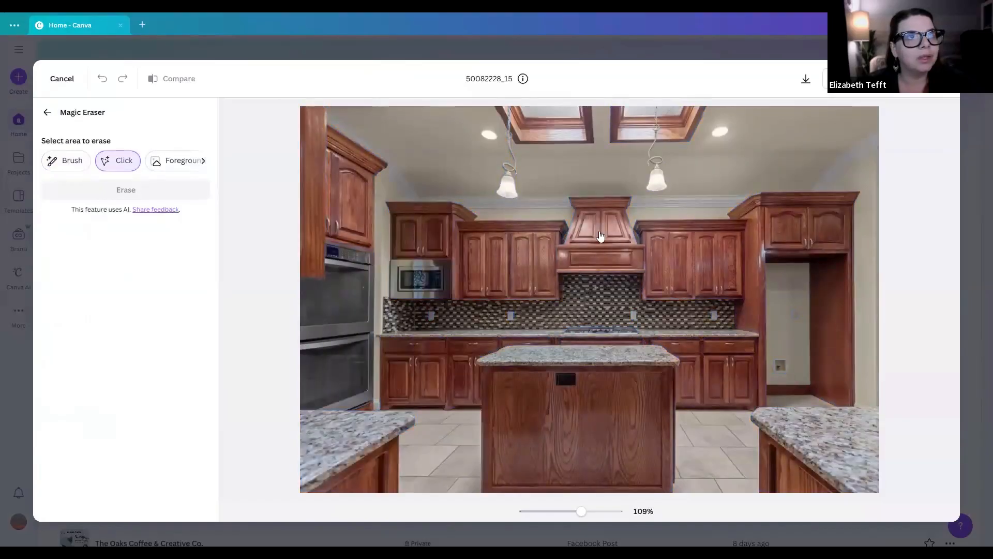
pyautogui.click(570, 383)
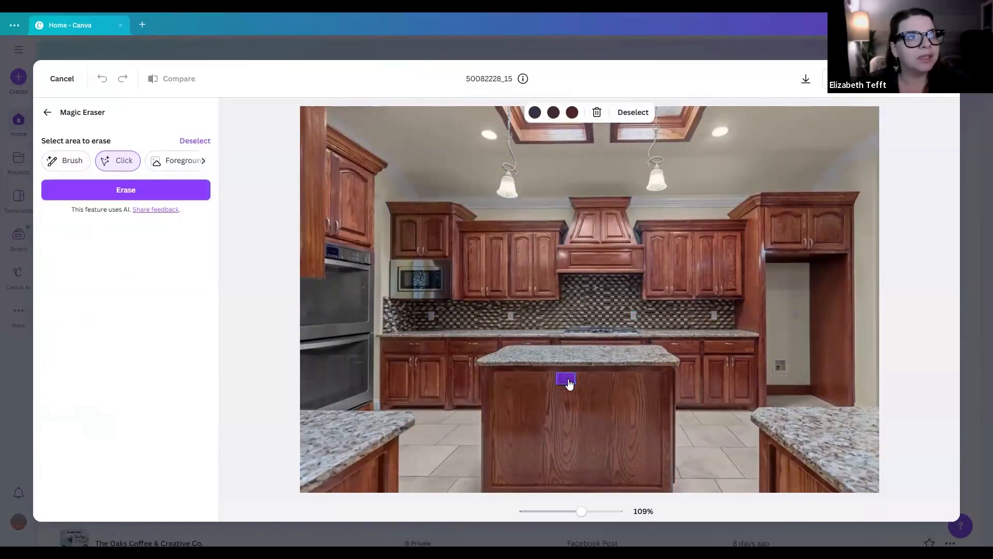
pyautogui.click(149, 191)
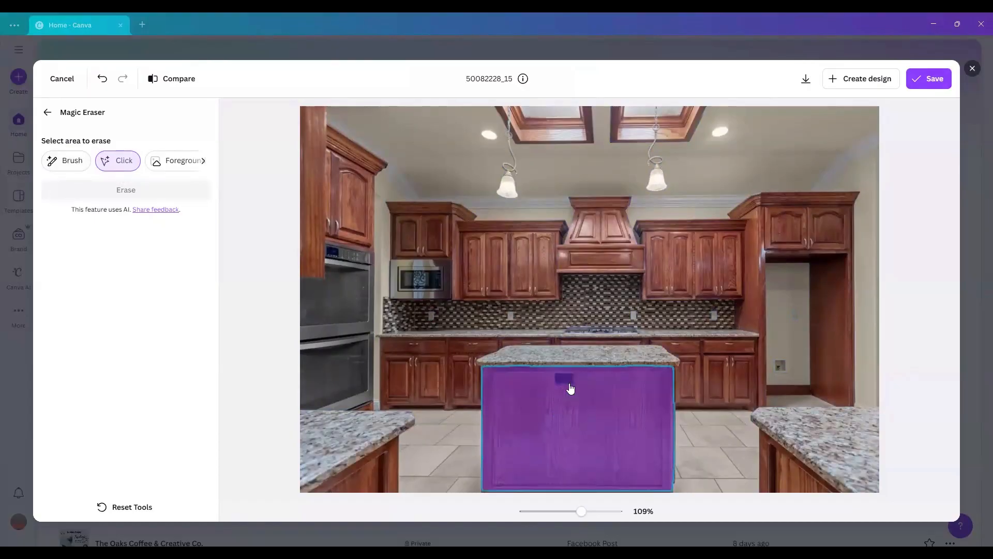
# Step: Erase the black outlet on the kitchen island front using the Magic Eraser brush at size 8
pyautogui.click(76, 169)
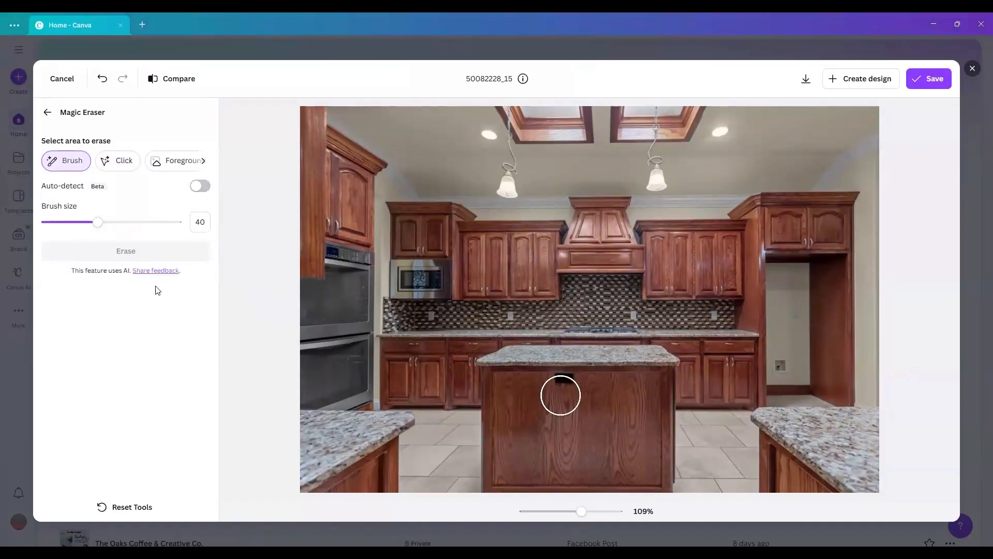
pyautogui.moveTo(92, 227); pyautogui.dragTo(56, 228)
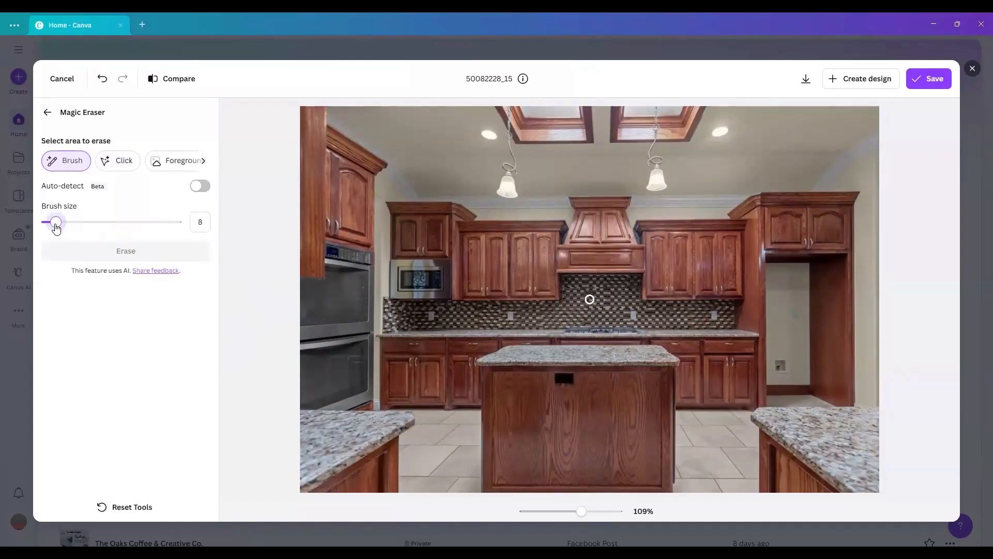
pyautogui.moveTo(560, 379); pyautogui.dragTo(556, 381)
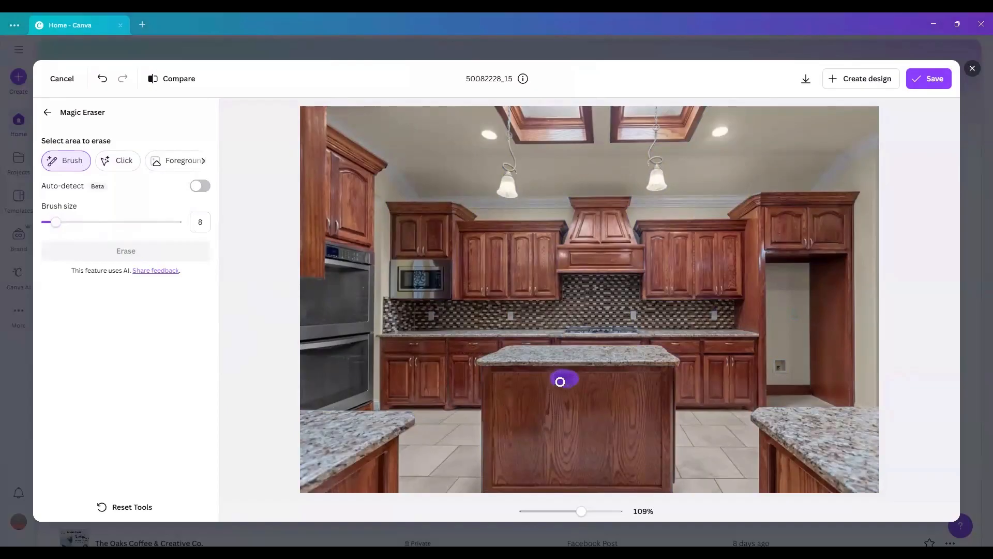
pyautogui.moveTo(560, 381); pyautogui.dragTo(557, 380)
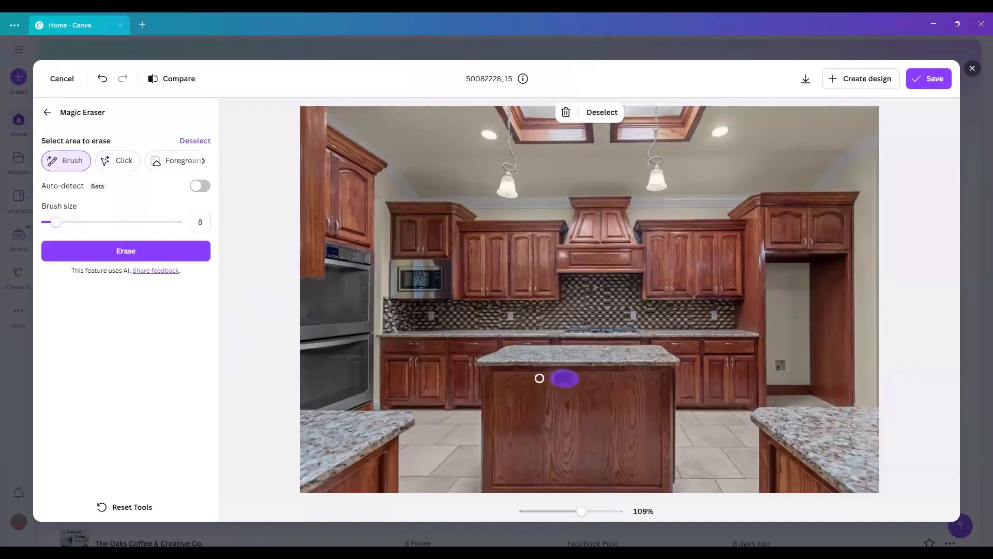
pyautogui.click(140, 260)
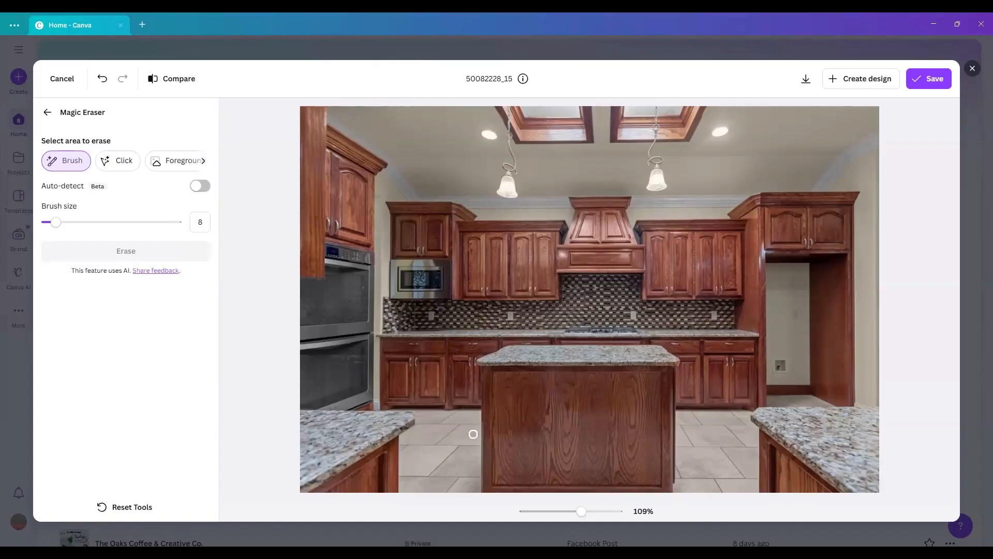
pyautogui.click(47, 113)
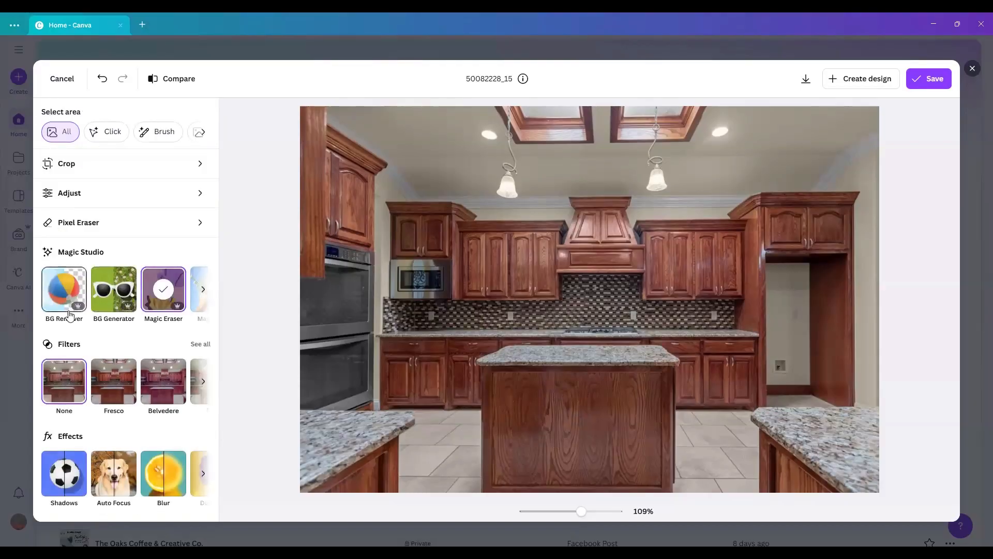
# Step: Open the Adjust settings and try changing the brightness of the whole photo
pyautogui.click(203, 291)
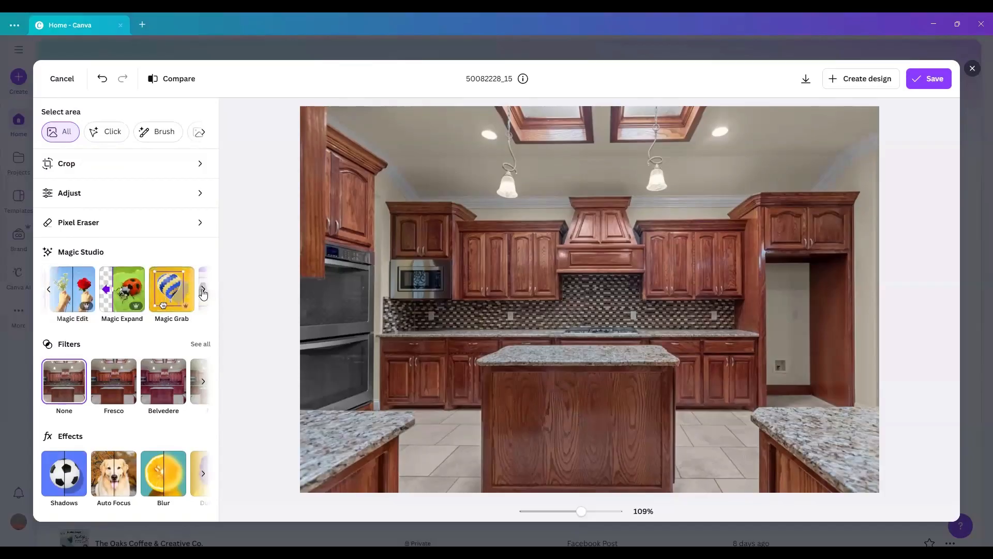
pyautogui.click(203, 291)
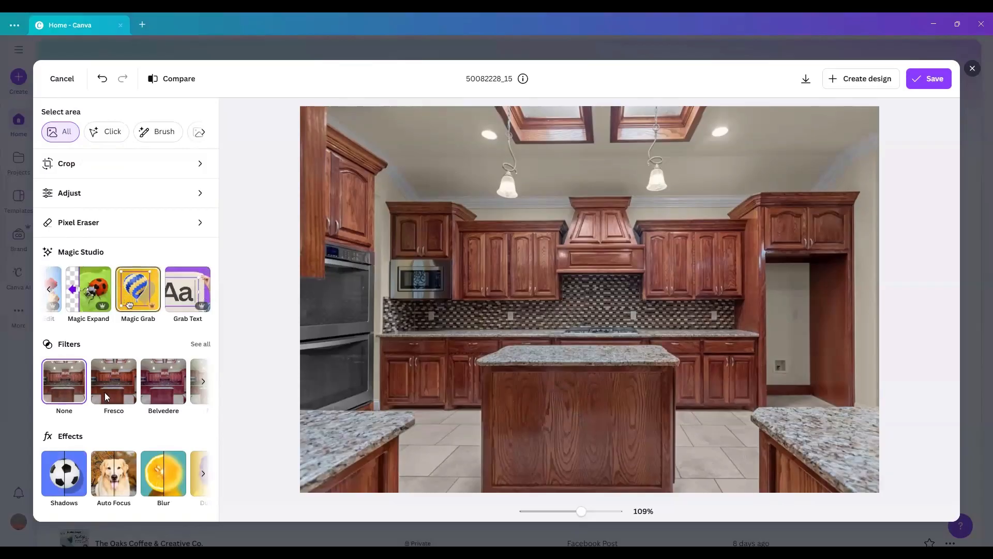
pyautogui.click(83, 193)
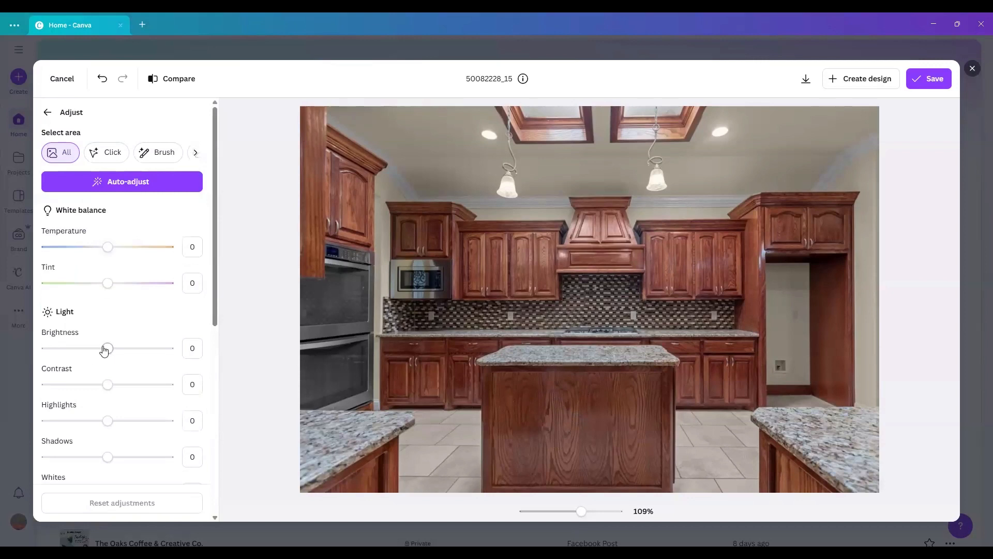
pyautogui.moveTo(105, 350); pyautogui.dragTo(66, 347)
# Step: Set the brightness to 40 for only the back-wall cabinets, range hood and island front, using click area selection
pyautogui.click(111, 155)
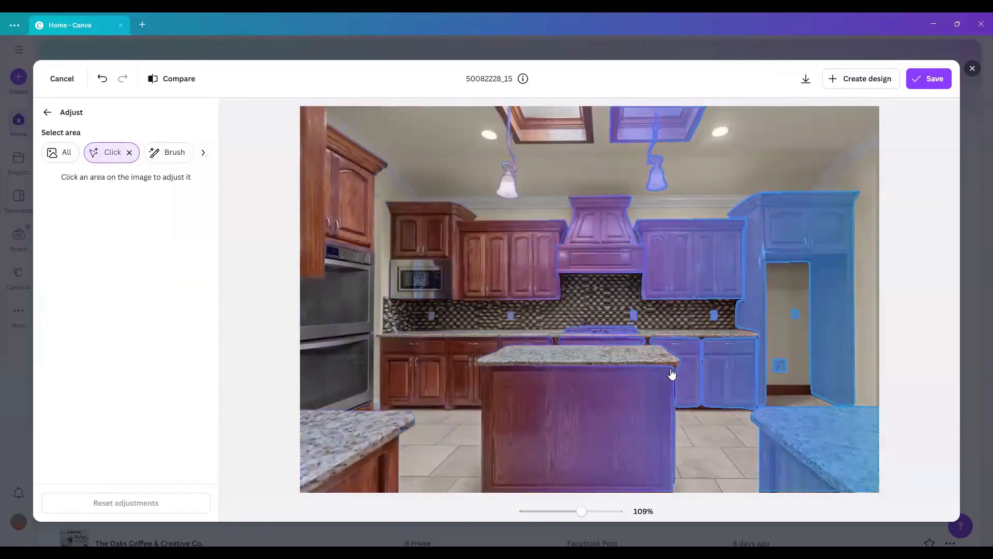
pyautogui.click(824, 282)
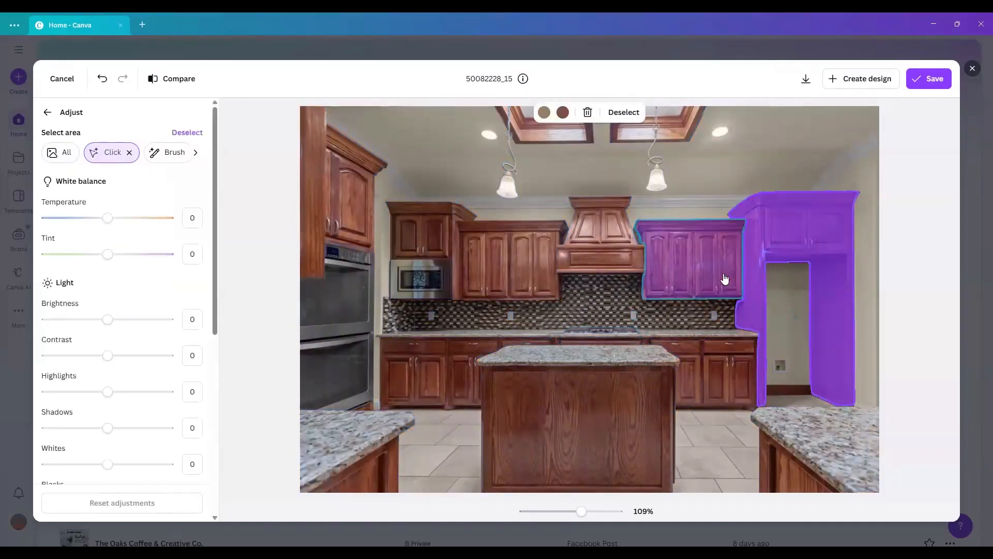
pyautogui.click(725, 279)
pyautogui.click(727, 372)
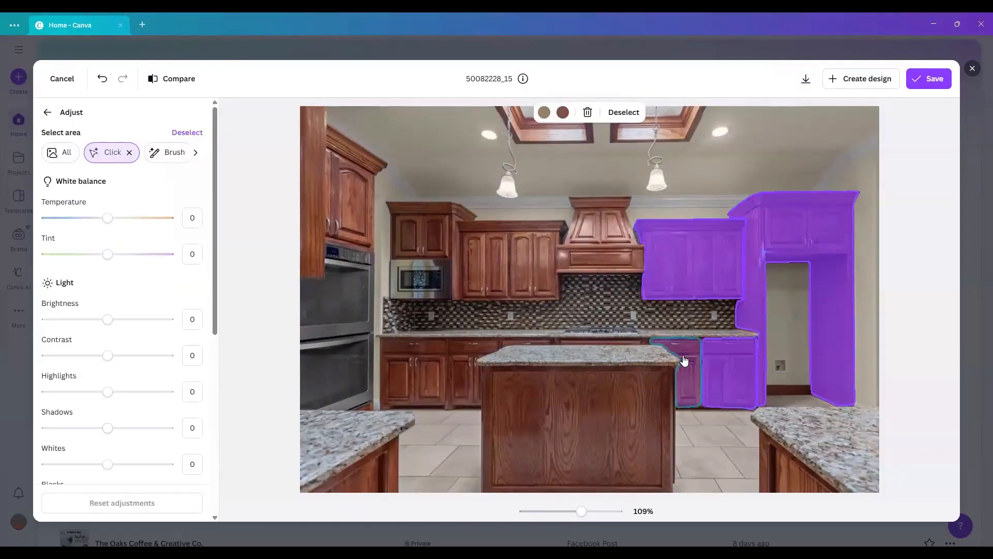
pyautogui.click(683, 362)
pyautogui.click(529, 257)
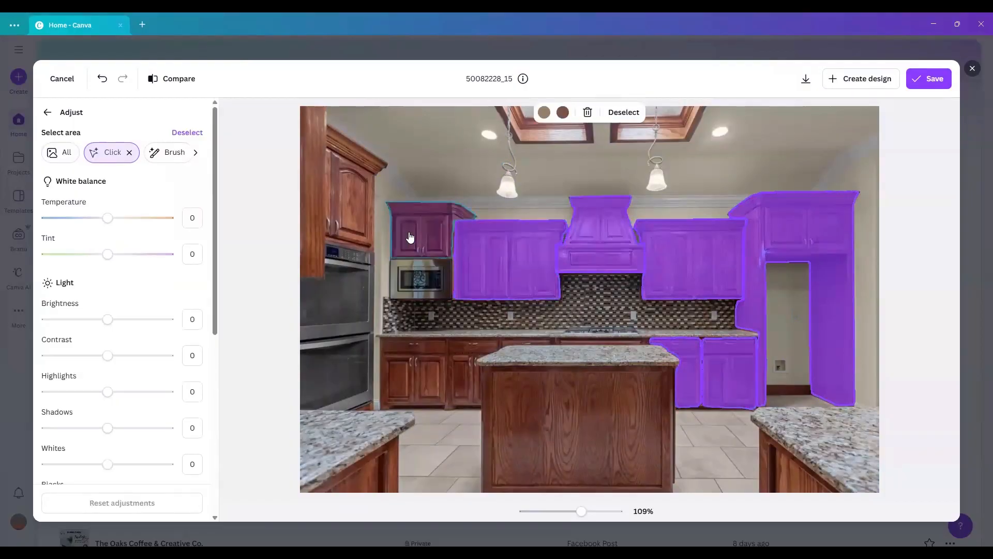
pyautogui.click(408, 235)
pyautogui.click(412, 381)
pyautogui.click(472, 362)
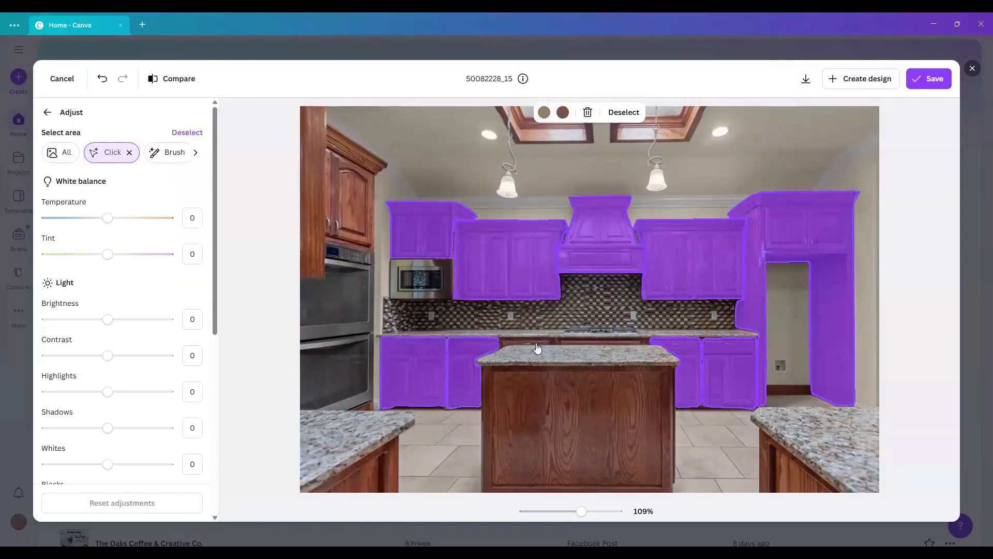
pyautogui.click(535, 344)
pyautogui.click(577, 347)
pyautogui.click(572, 410)
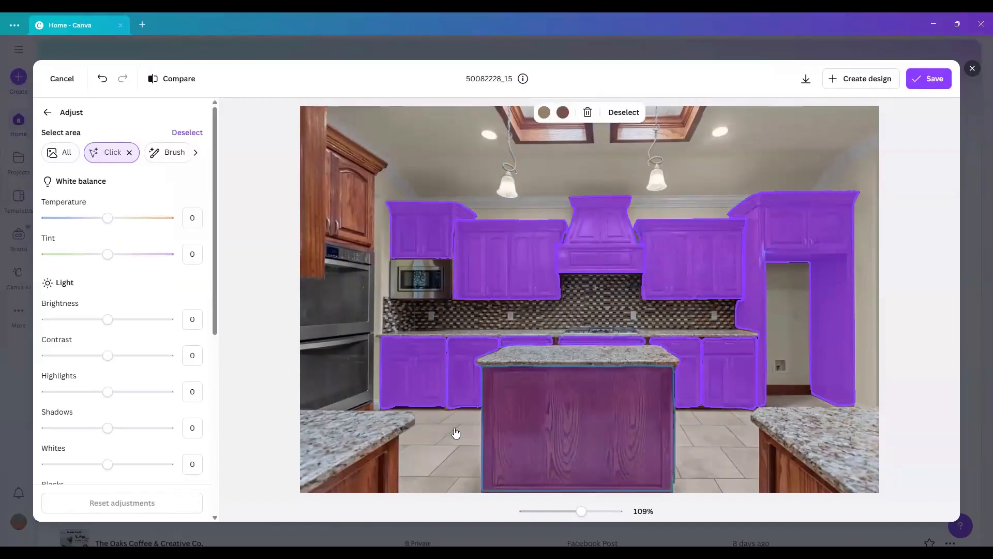
pyautogui.click(378, 471)
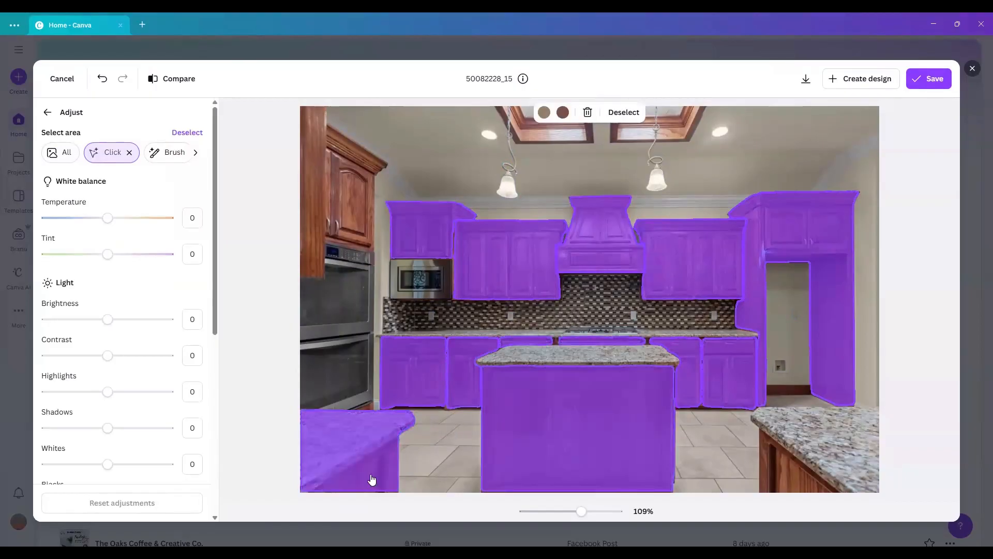
pyautogui.click(381, 459)
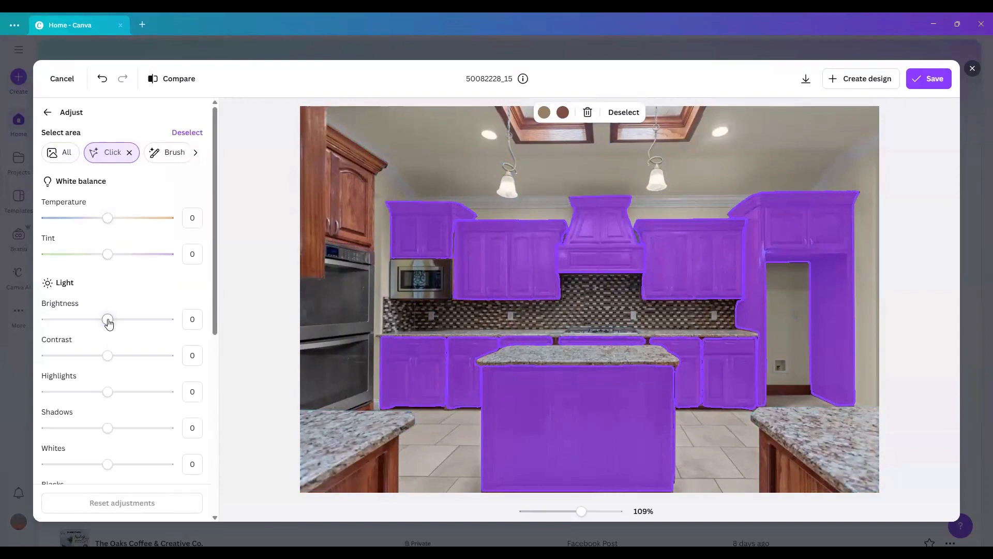
pyautogui.moveTo(108, 322); pyautogui.dragTo(141, 317)
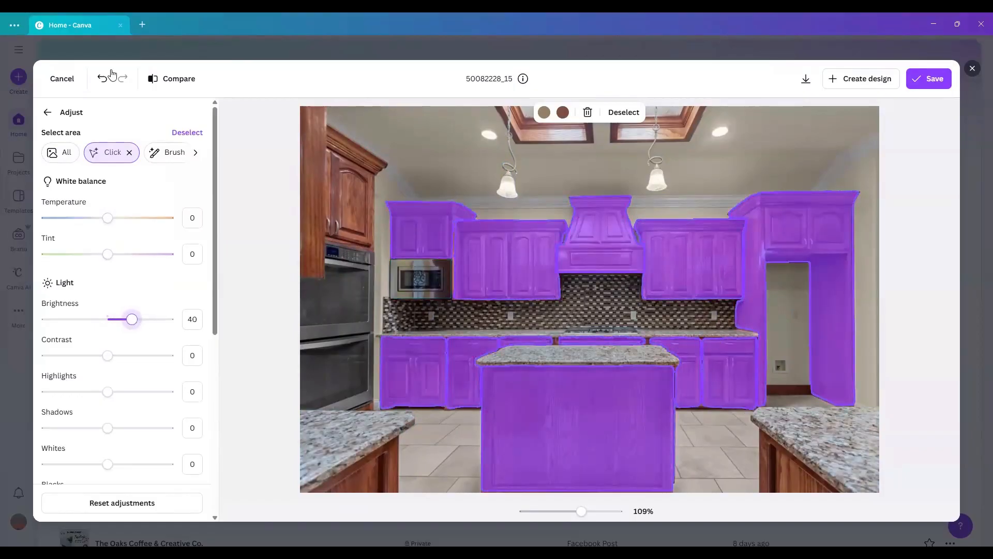
pyautogui.click(129, 153)
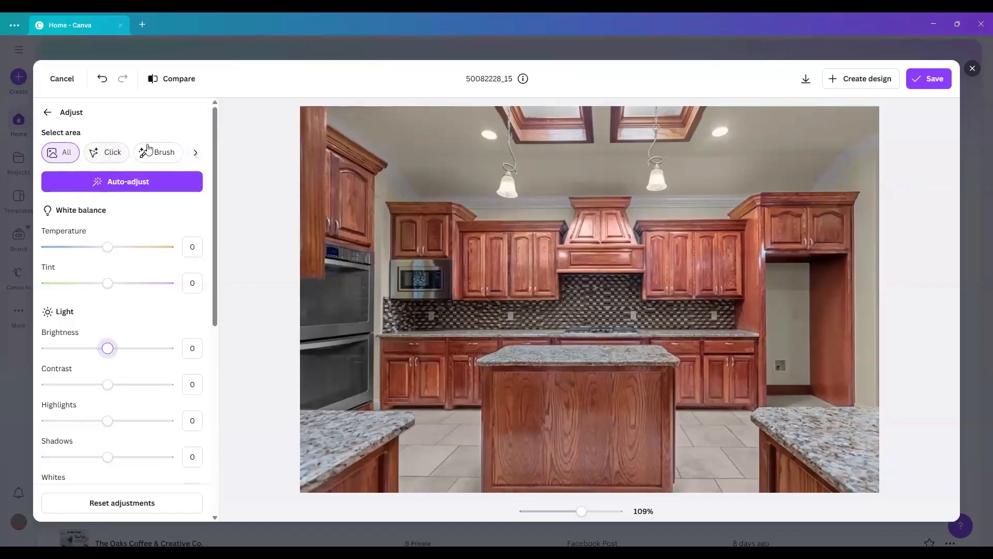
# Step: Select only the cabinet above the microwave and set its brightness to 70
pyautogui.click(109, 152)
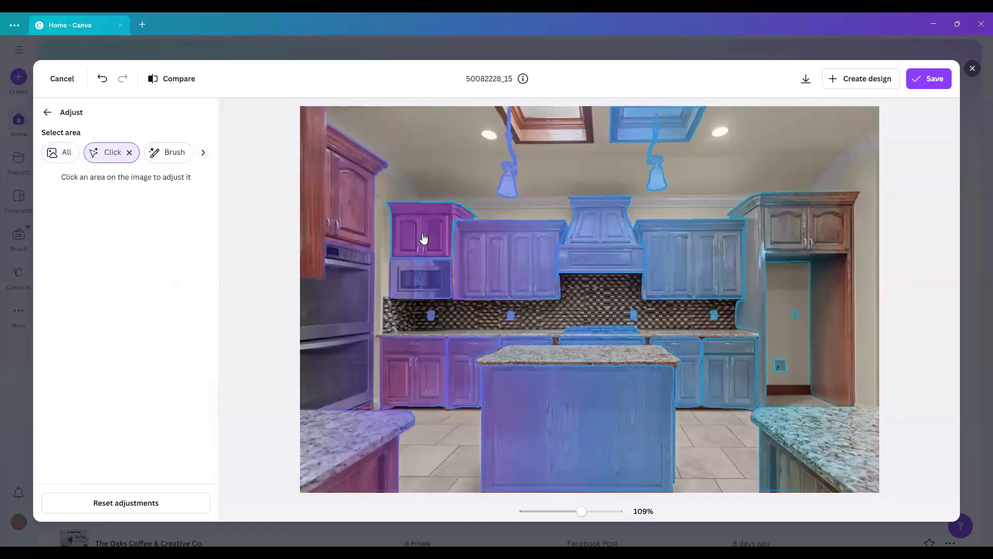
pyautogui.click(422, 230)
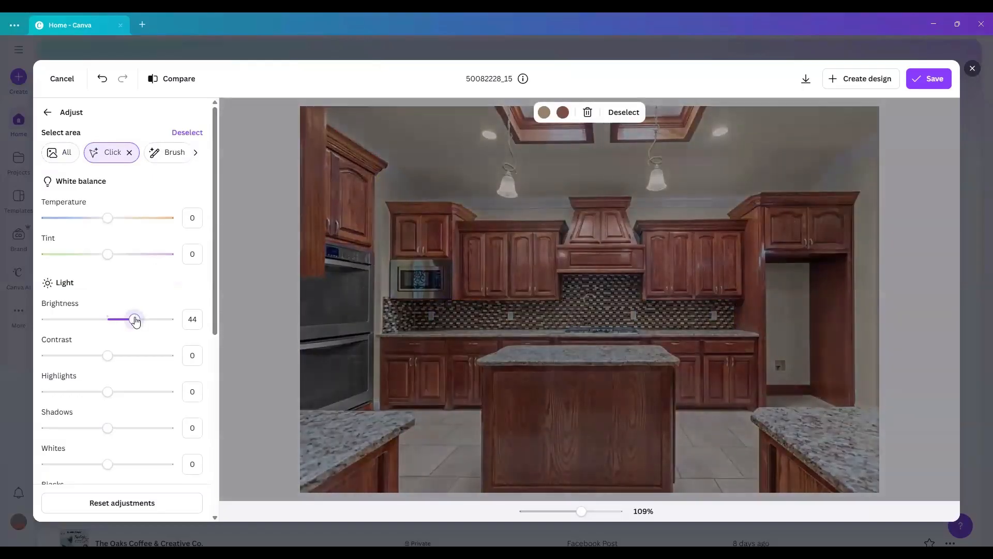
pyautogui.moveTo(133, 321); pyautogui.dragTo(151, 320)
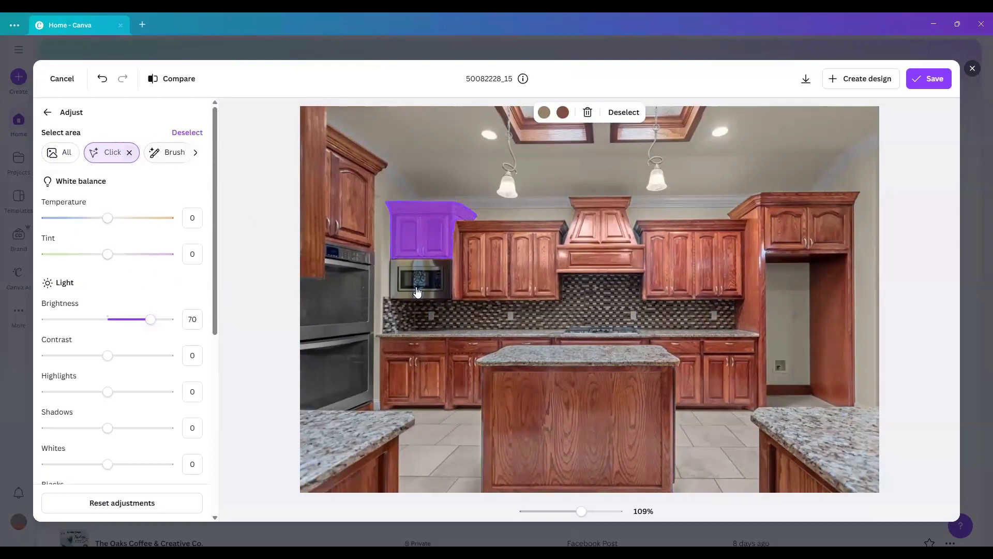
# Step: Clear the cabinet selection and set vibrance to 38, sharpness to 18 and clarity to 17 for the whole photo
pyautogui.click(129, 153)
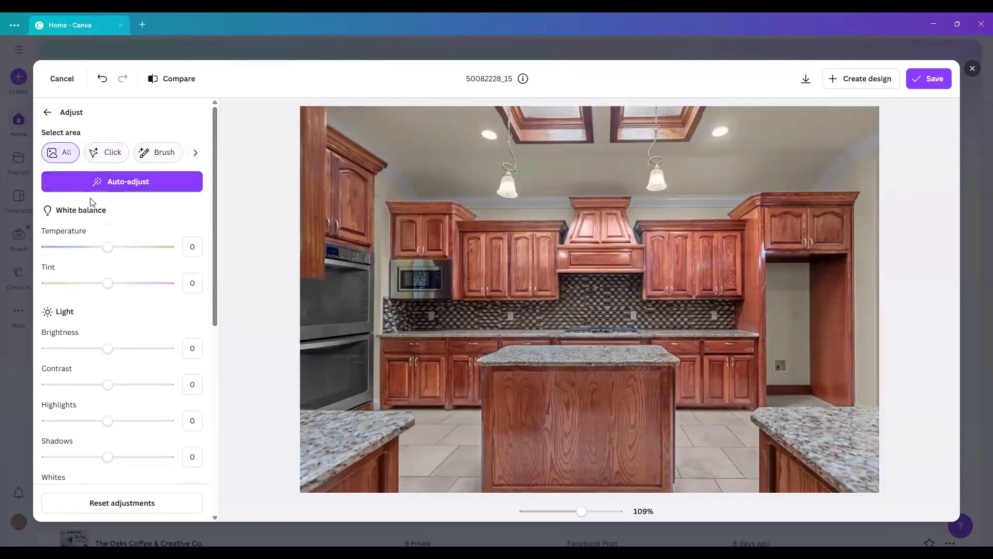
pyautogui.scroll(-5, 123, 320)
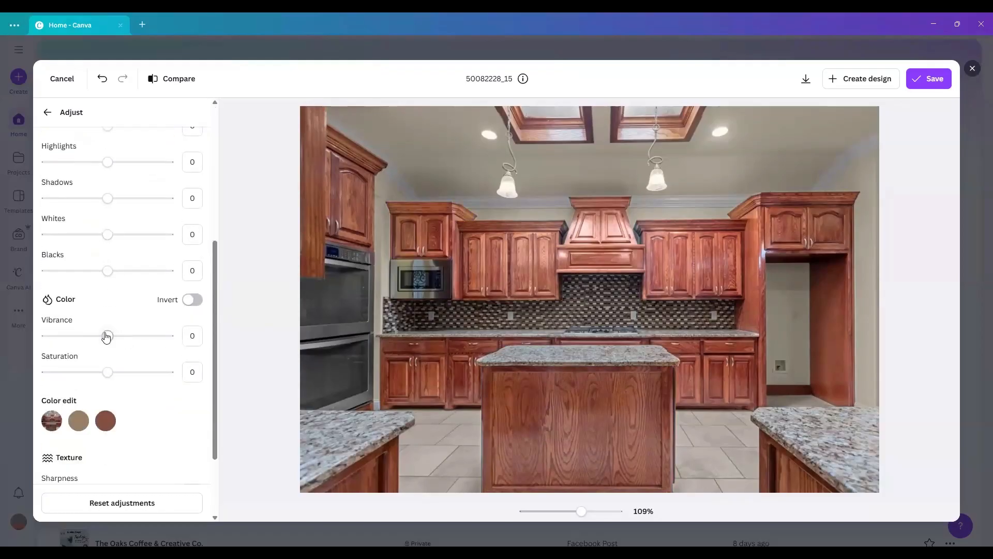
pyautogui.moveTo(106, 340)
pyautogui.mouseDown()
pyautogui.moveTo(156, 334)
pyautogui.moveTo(102, 338)
pyautogui.mouseUp()
pyautogui.moveTo(117, 337); pyautogui.dragTo(131, 335)
pyautogui.scroll(-2, 82, 350)
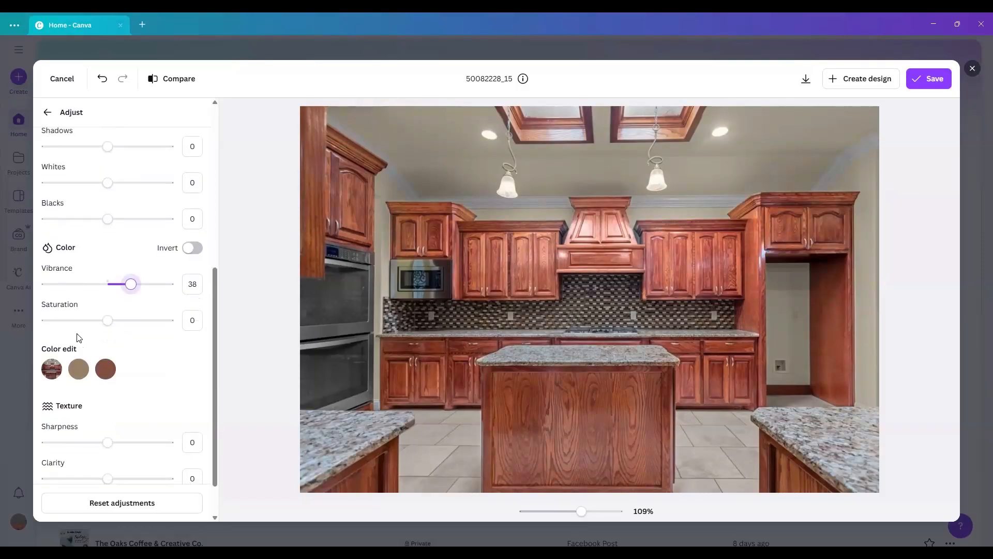
pyautogui.moveTo(108, 393)
pyautogui.mouseDown()
pyautogui.moveTo(136, 392)
pyautogui.moveTo(108, 393)
pyautogui.moveTo(119, 392)
pyautogui.mouseUp()
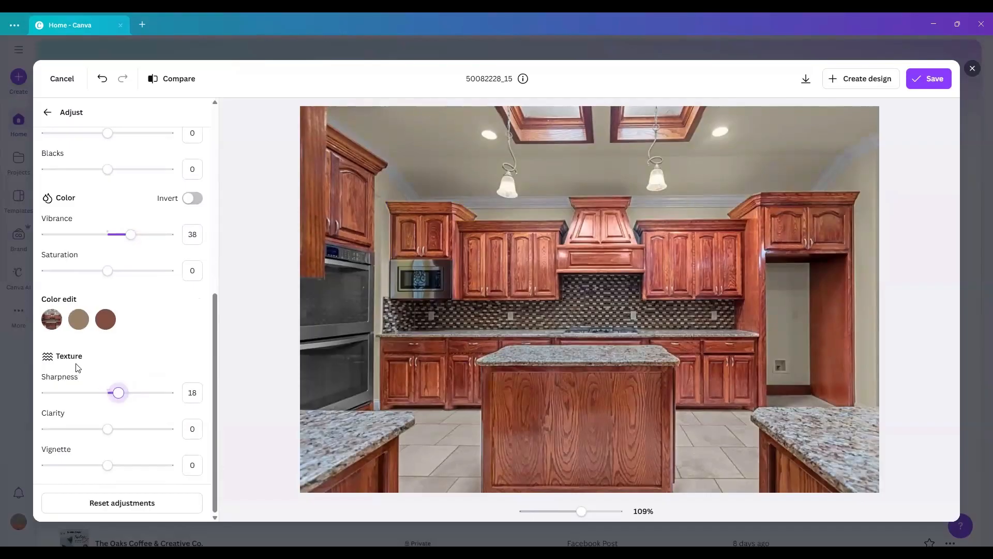
pyautogui.moveTo(107, 429)
pyautogui.mouseDown()
pyautogui.moveTo(177, 433)
pyautogui.moveTo(111, 433)
pyautogui.moveTo(119, 434)
pyautogui.mouseUp()
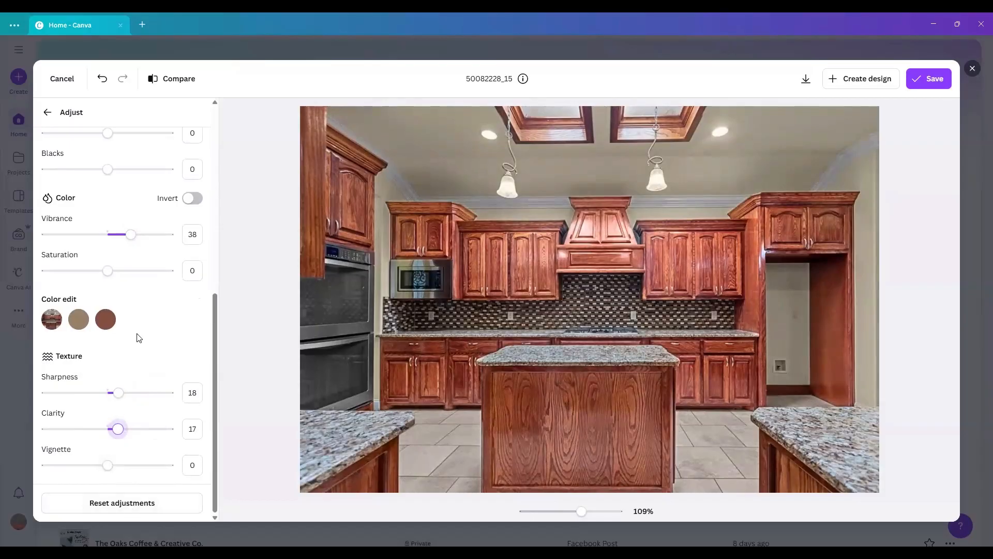
# Step: Try selecting the photo's background as the area to adjust and leave the Adjust settings
pyautogui.scroll(7, 129, 311)
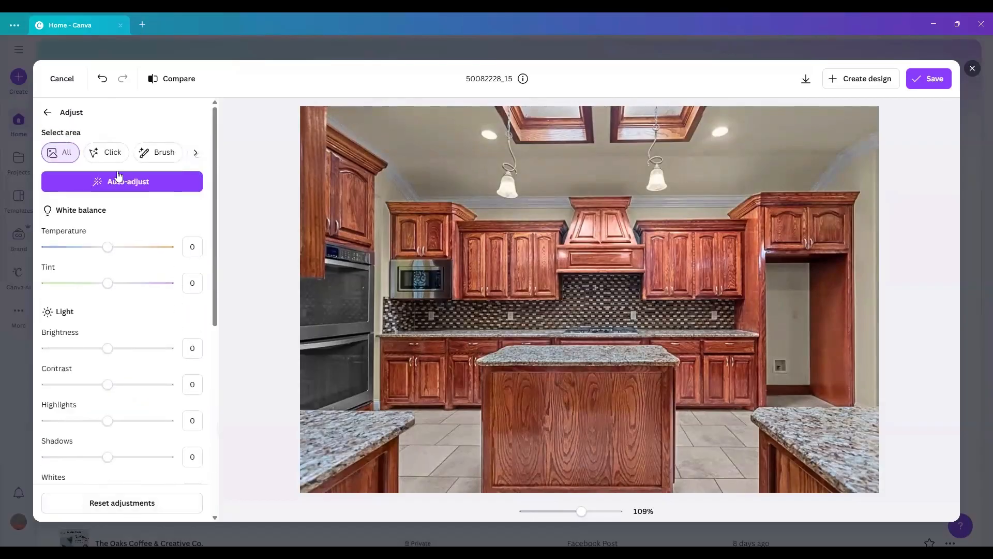
pyautogui.click(195, 155)
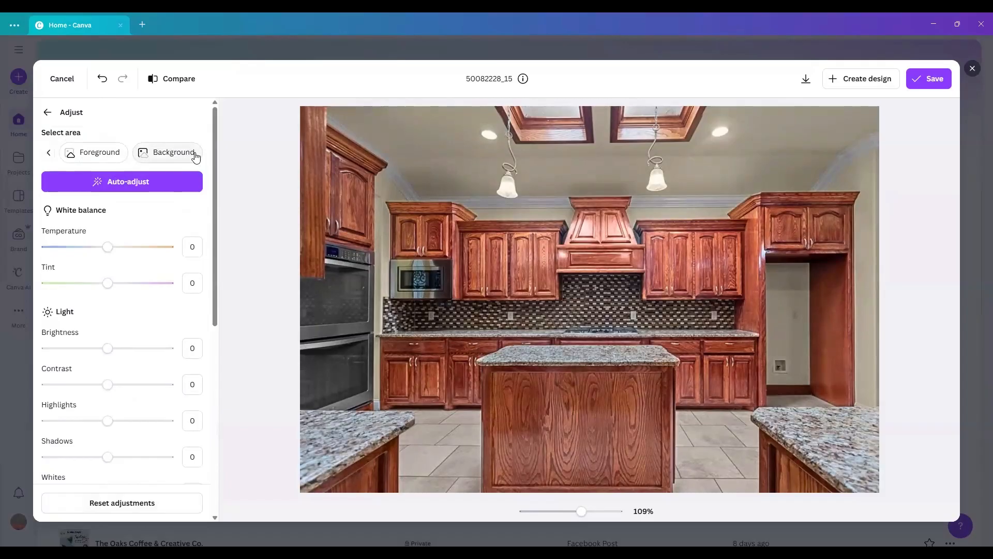
pyautogui.click(195, 155)
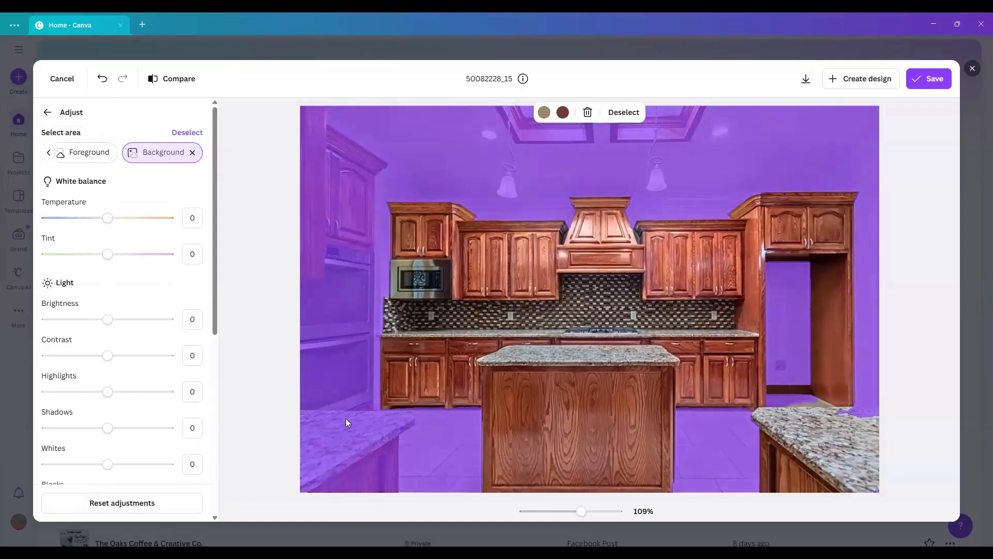
pyautogui.click(47, 112)
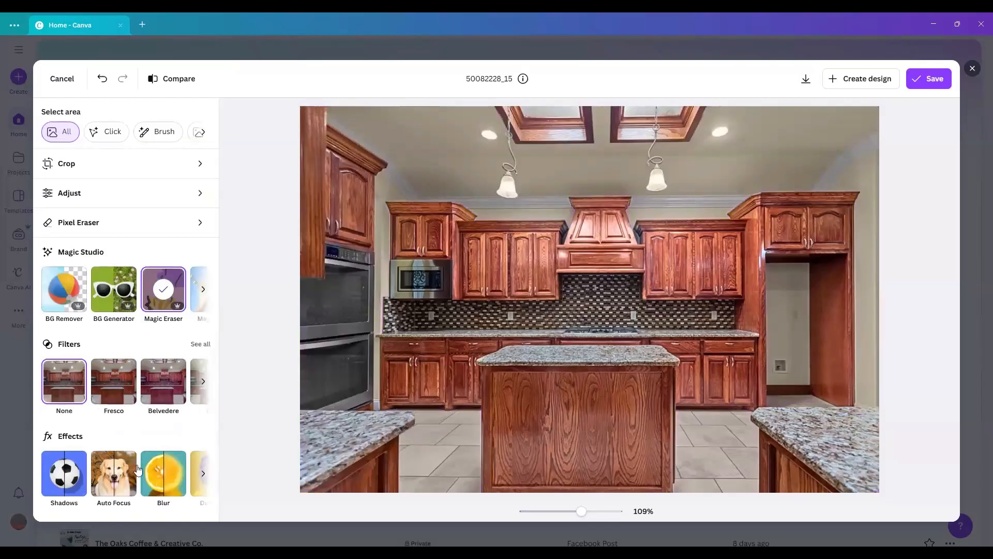
# Step: Open Magic Edit and brush over a spot on the back edge of the right foreground countertop at brush size 40
pyautogui.click(202, 289)
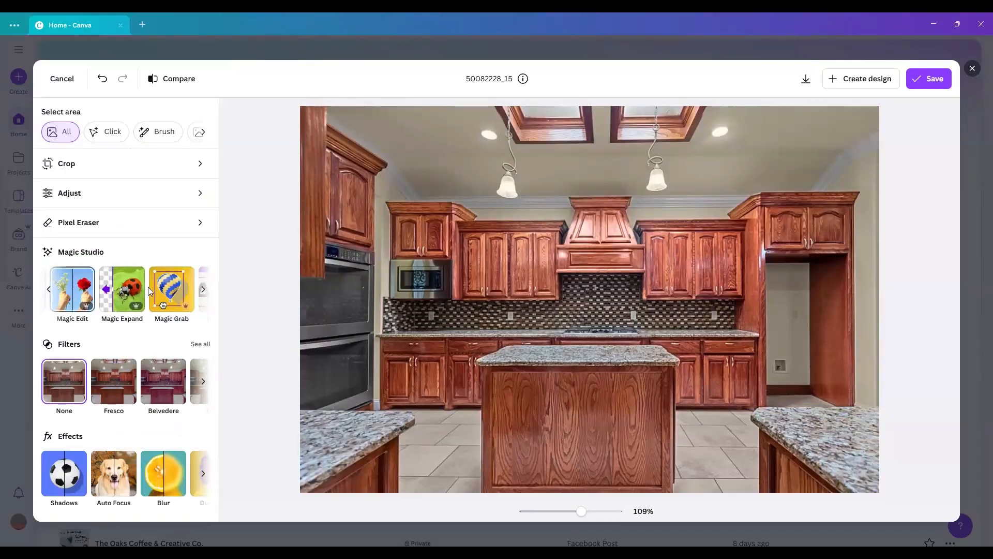
pyautogui.click(202, 289)
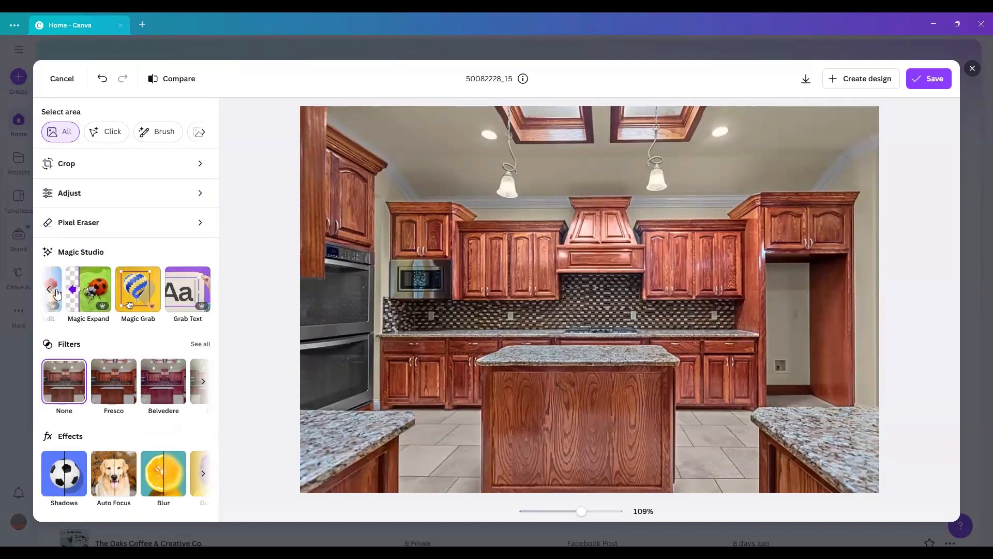
pyautogui.click(45, 291)
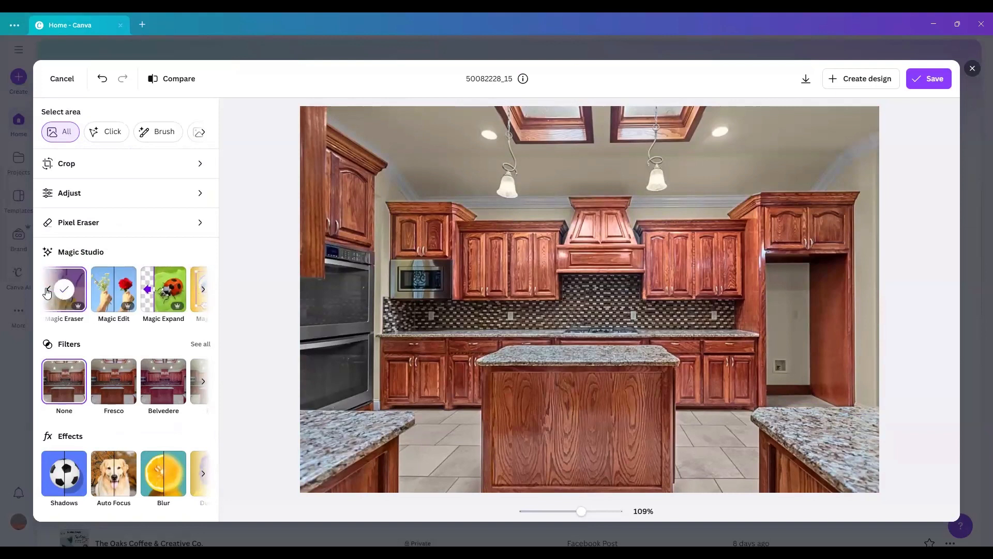
pyautogui.click(115, 289)
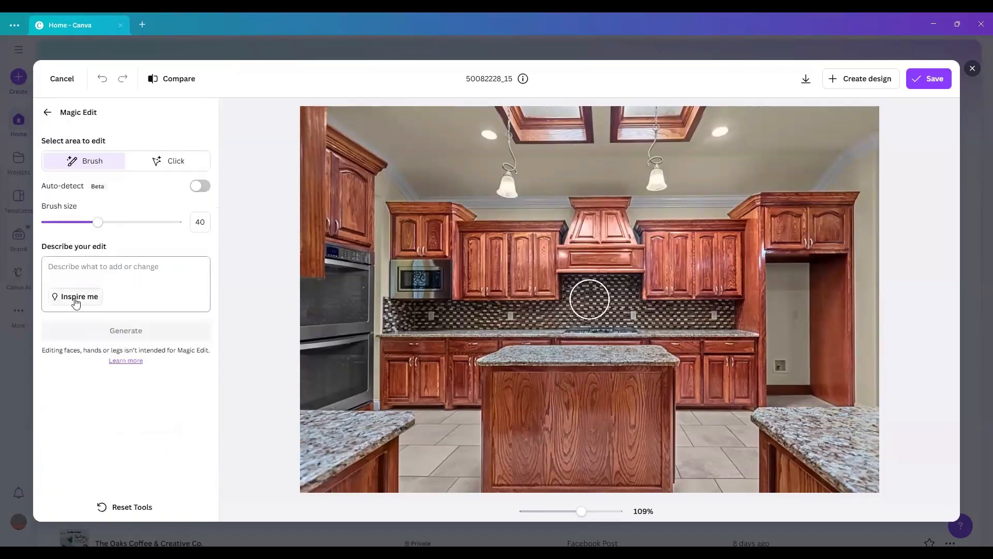
pyautogui.click(85, 278)
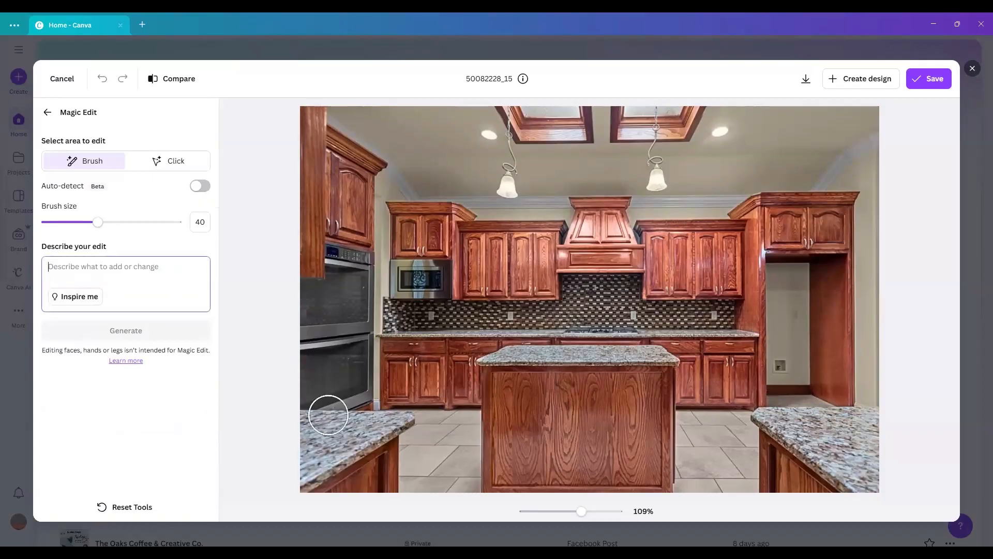
pyautogui.moveTo(838, 404)
pyautogui.mouseDown()
pyautogui.moveTo(825, 388)
pyautogui.moveTo(837, 395)
pyautogui.mouseUp()
# Step: Generate a "Fruit bowl" in the brushed spot, resetting the existing adjustments, and apply the teal pedestal bowl with red and yellow fruit
pyautogui.click(87, 276)
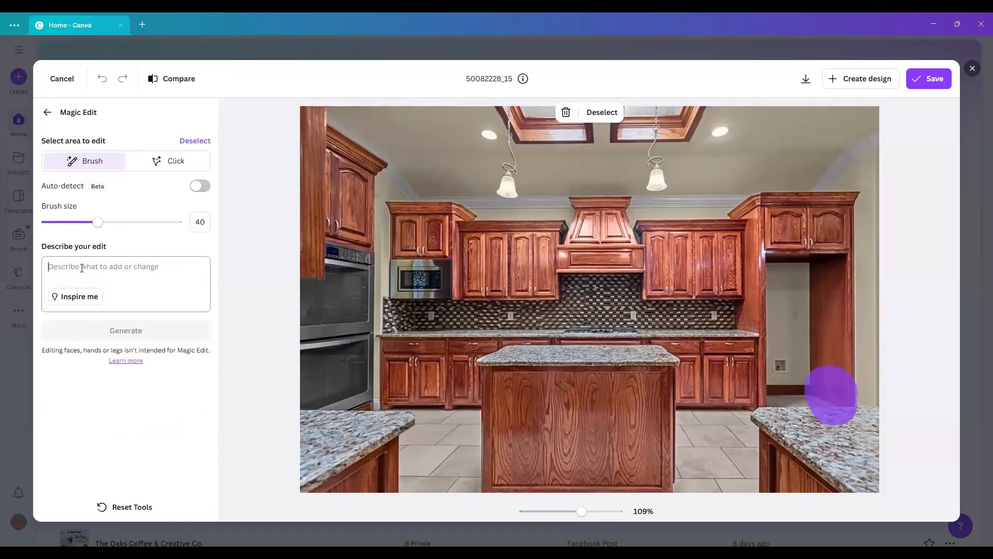
pyautogui.write('Fruit bowl')
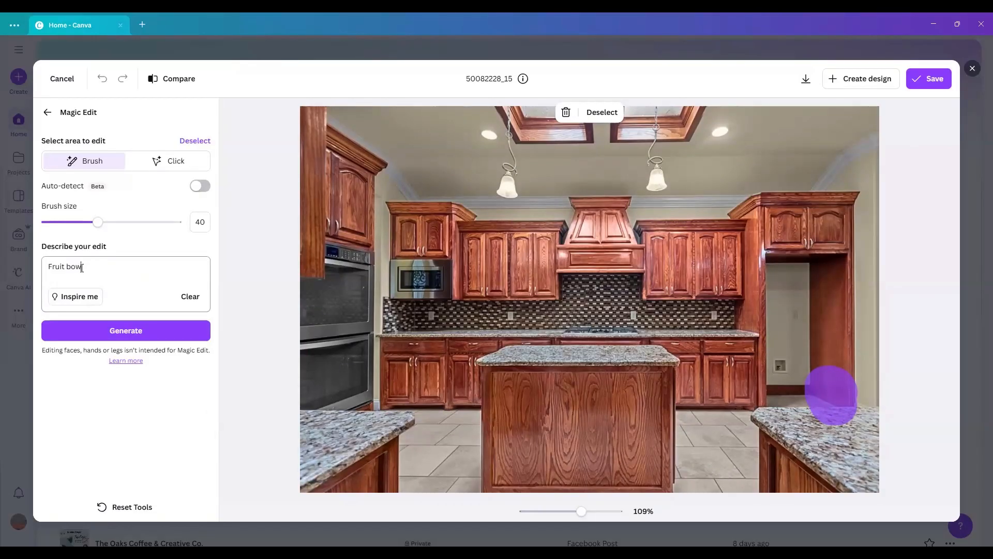
pyautogui.click(104, 331)
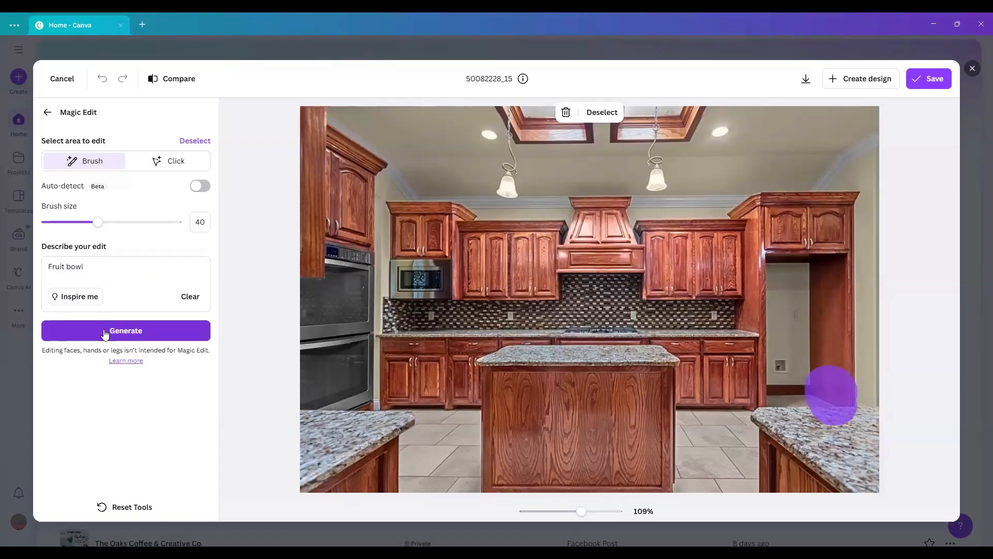
pyautogui.click(106, 332)
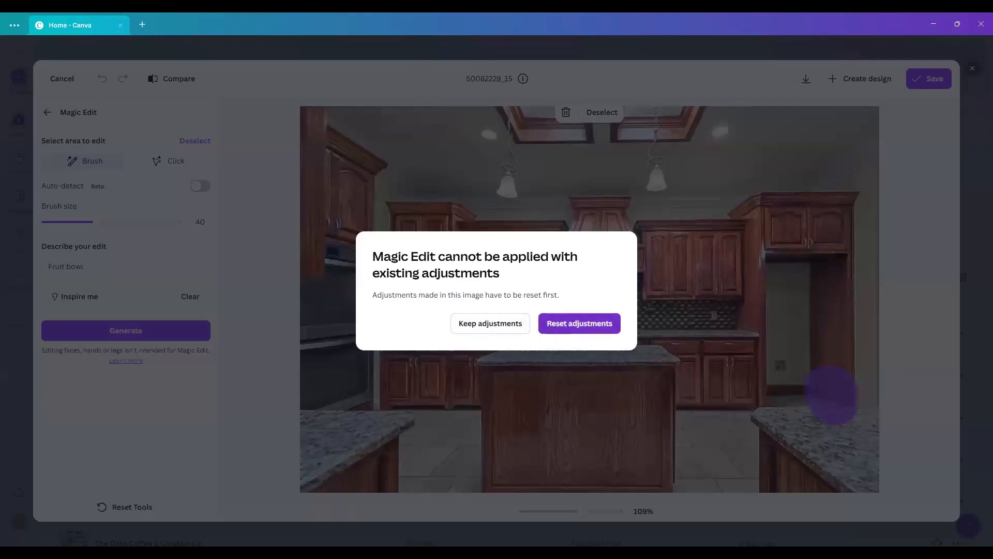
pyautogui.click(579, 323)
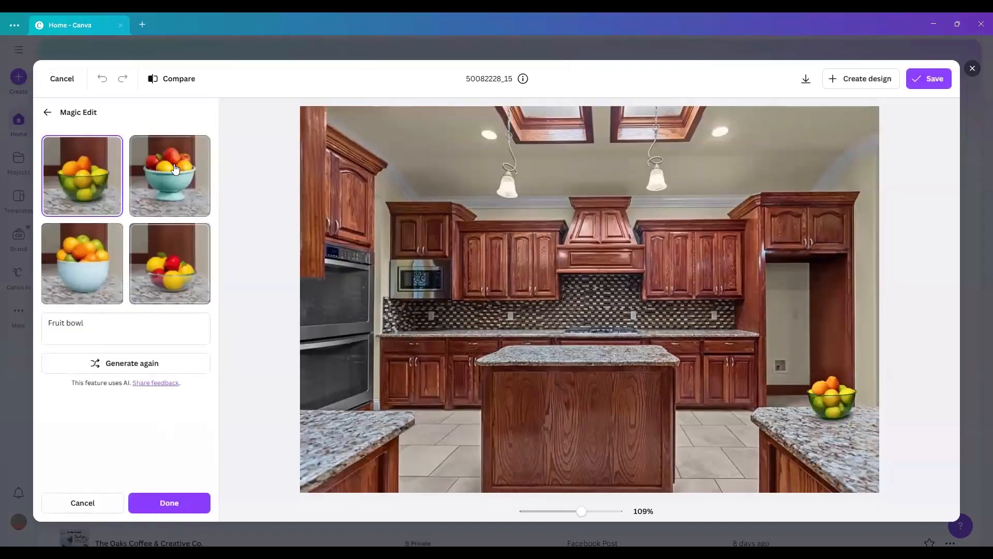
pyautogui.click(176, 171)
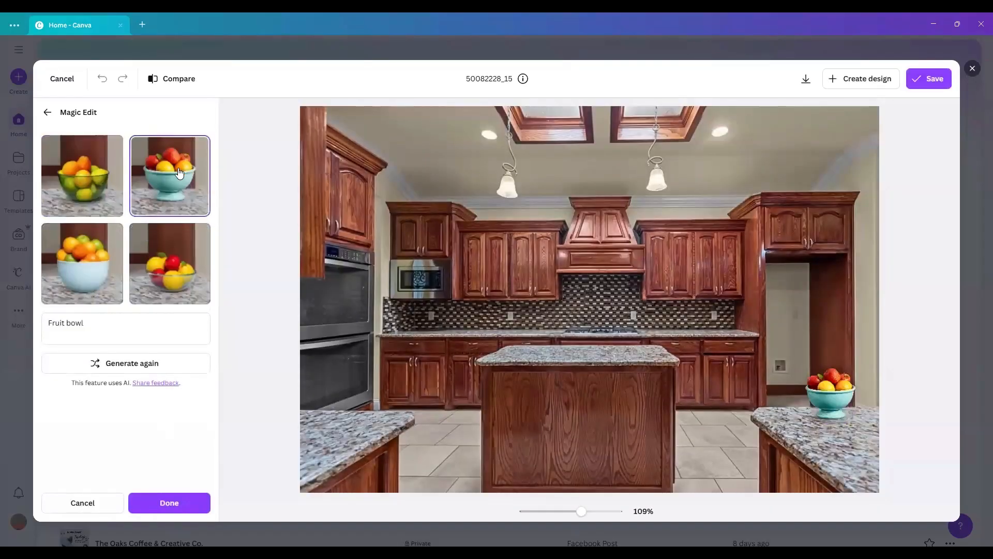
pyautogui.click(155, 503)
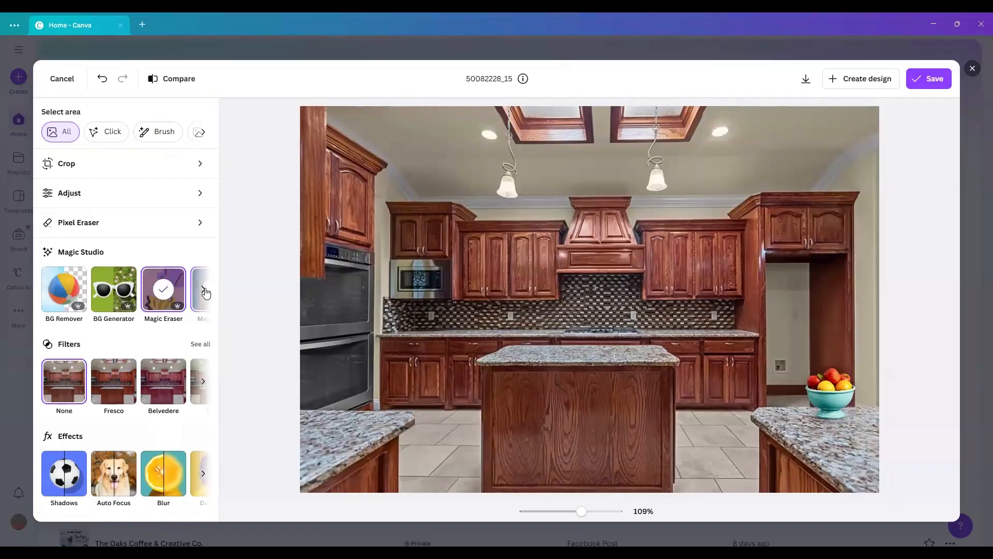
# Step: Reopen Magic Edit and brush over an area rising from the middle of the island countertop
pyautogui.click(121, 298)
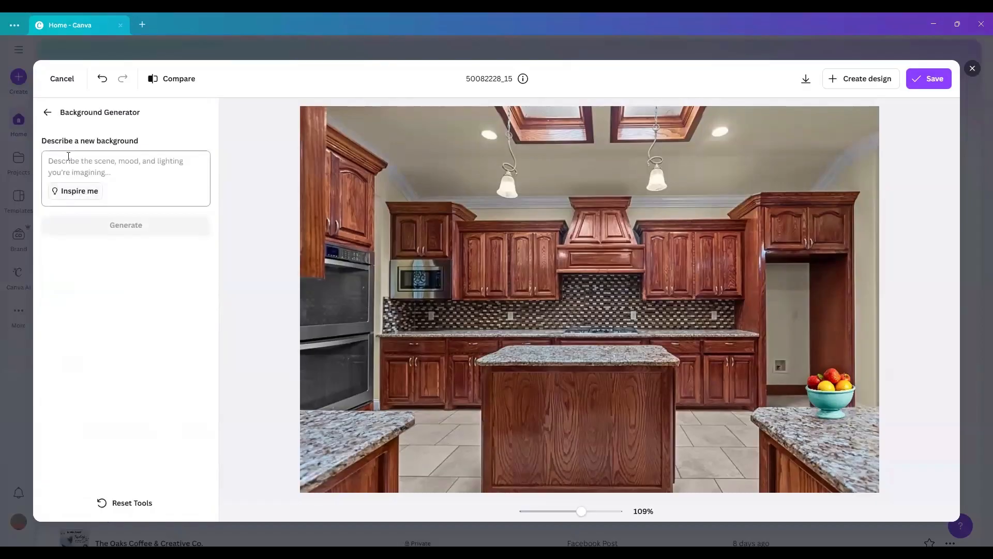
pyautogui.click(47, 112)
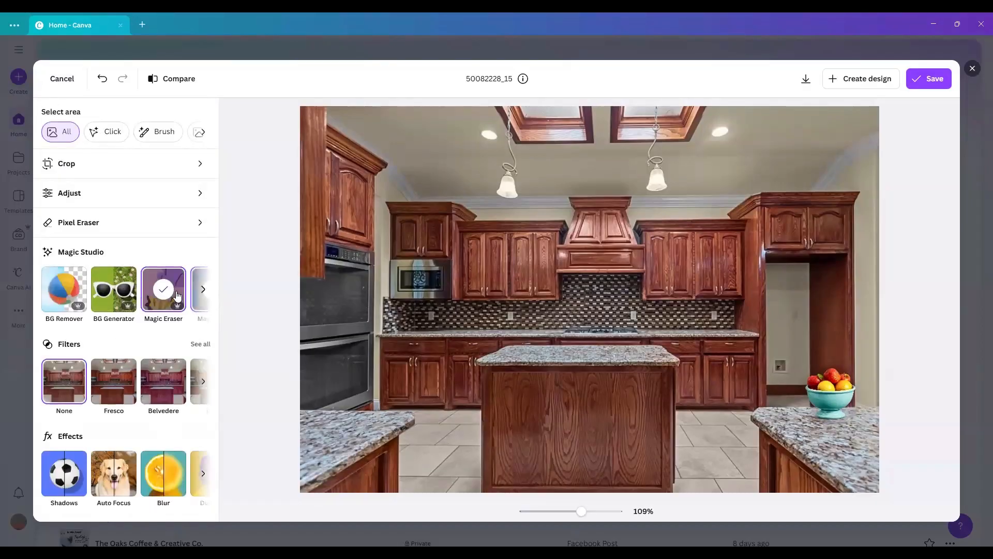
pyautogui.click(203, 288)
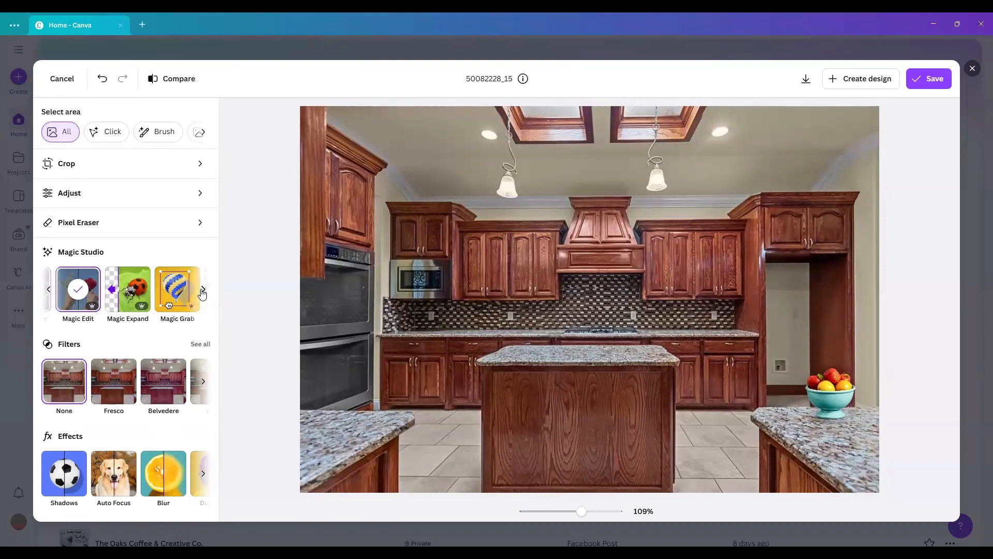
pyautogui.click(86, 294)
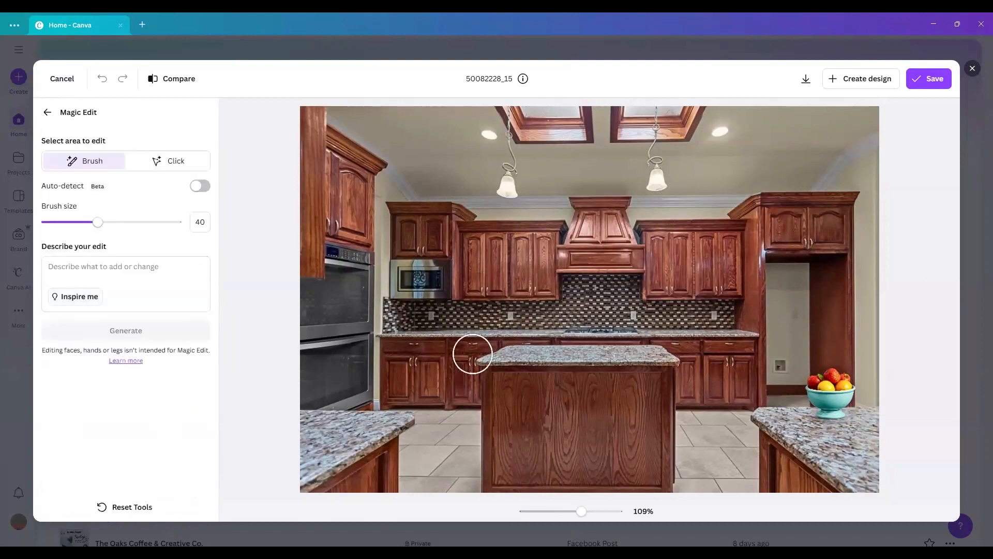
pyautogui.moveTo(572, 339); pyautogui.dragTo(573, 315)
# Step: Generate "Flowers" in the brushed area above the island and apply the version with cream-coloured blooms in a glass vase
pyautogui.click(84, 269)
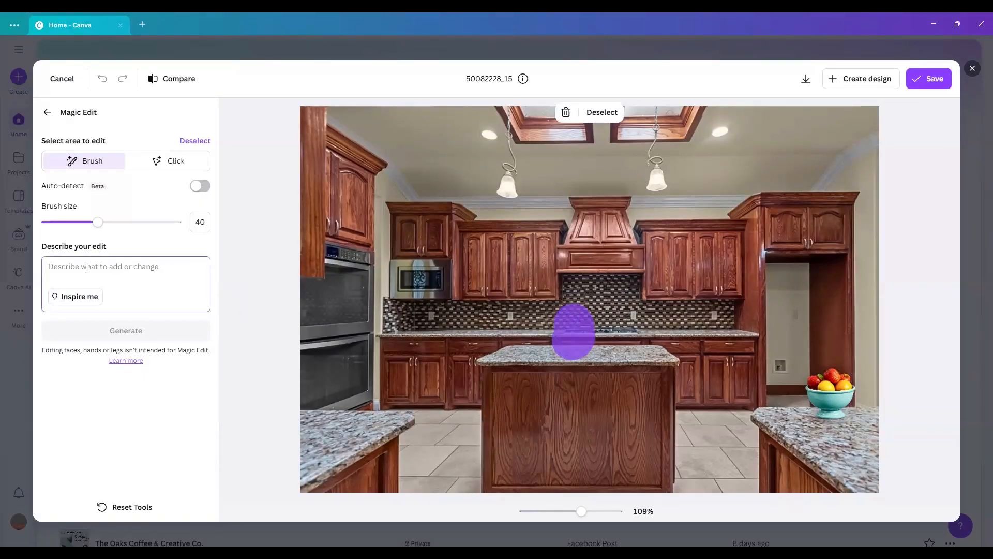
pyautogui.write('Flowers')
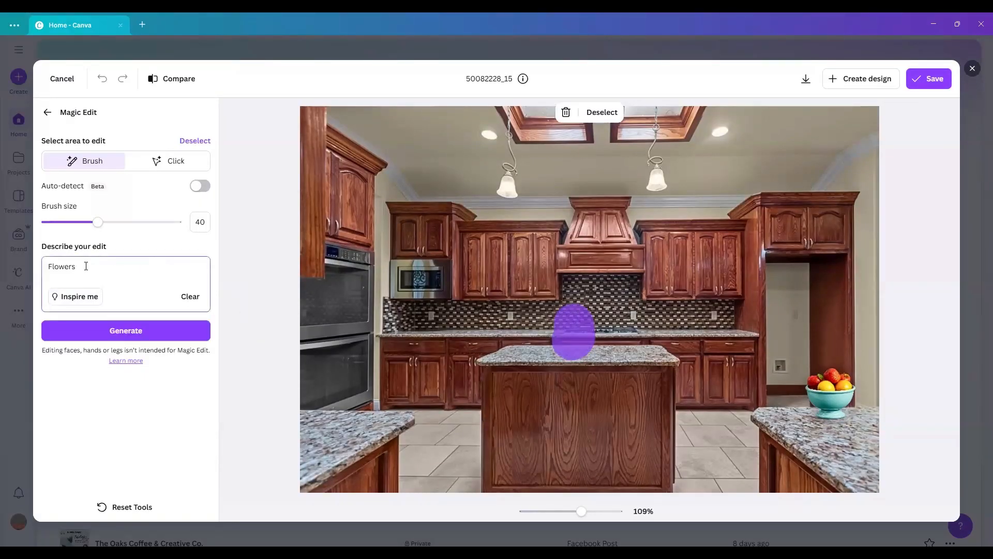
pyautogui.click(110, 333)
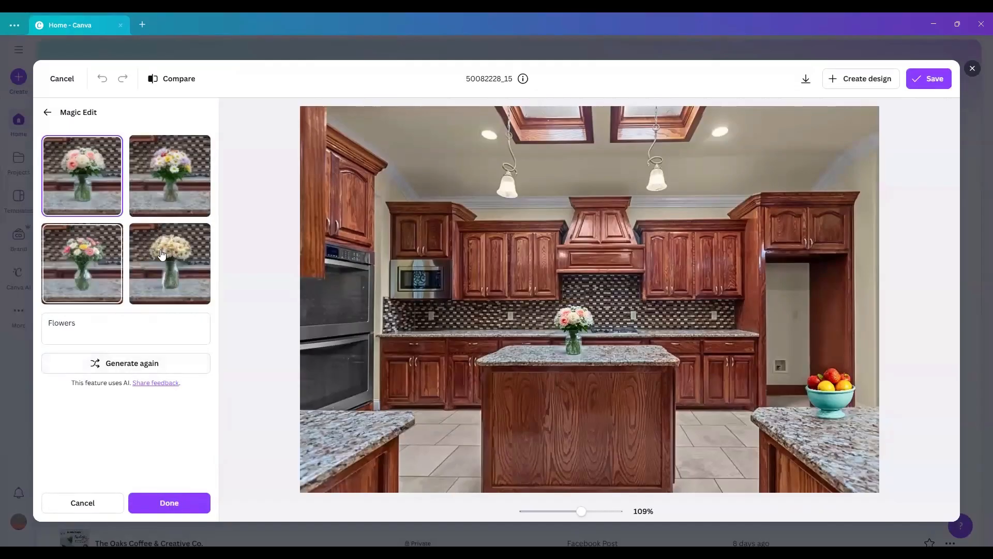
pyautogui.click(162, 254)
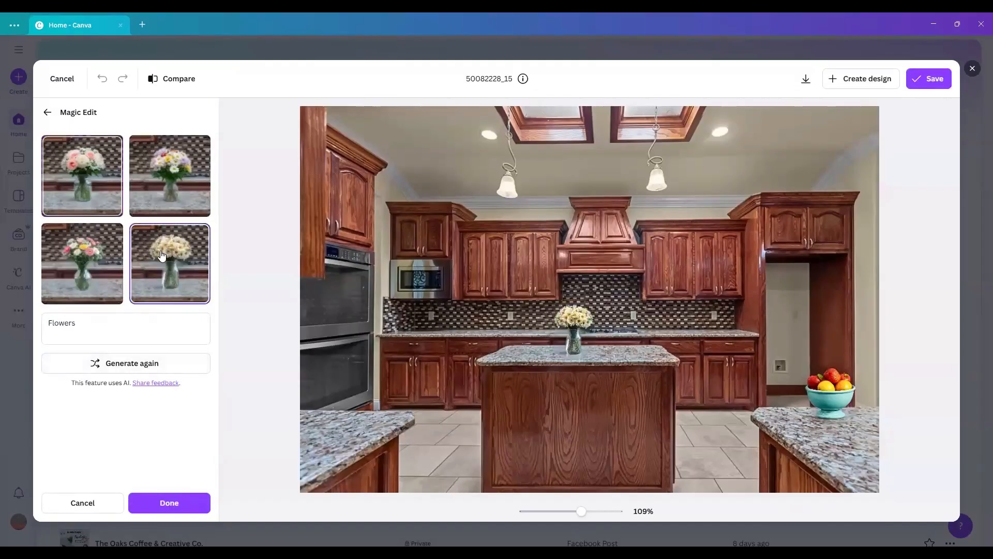
pyautogui.click(177, 507)
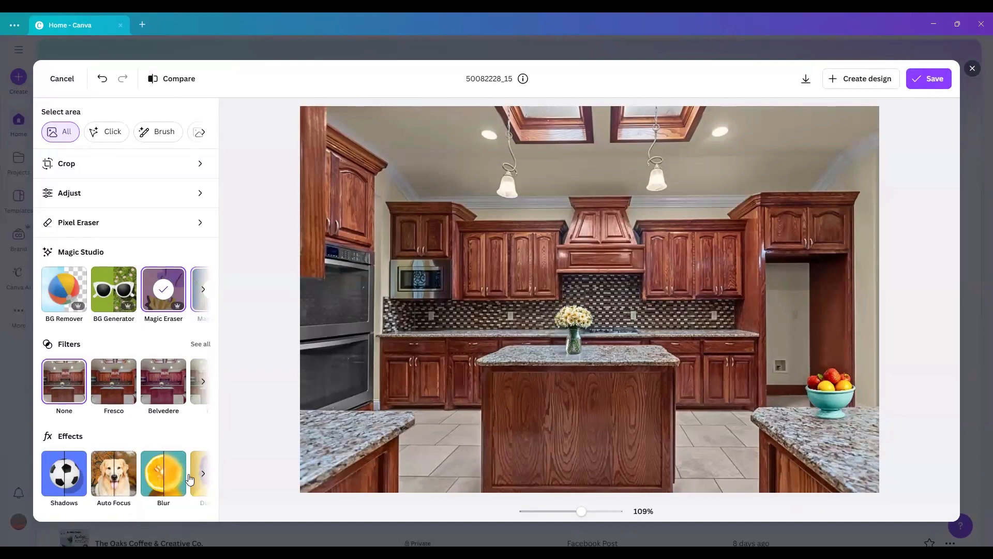
# Step: Preview the Glow, Drop, Outline, Curved, Page lift, Angled and Backdrop shadow styles on the photo, and set the shadow back to None
pyautogui.click(64, 479)
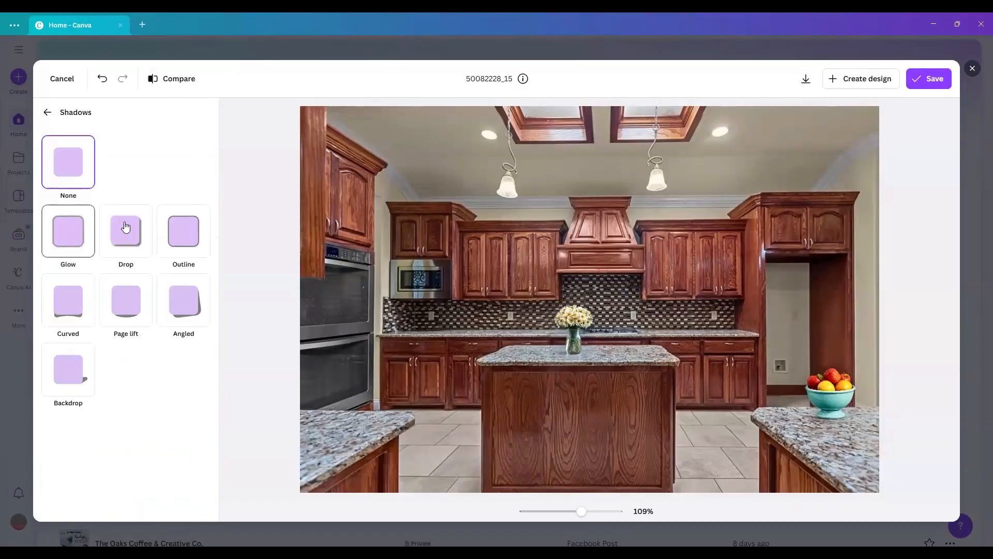
pyautogui.click(54, 243)
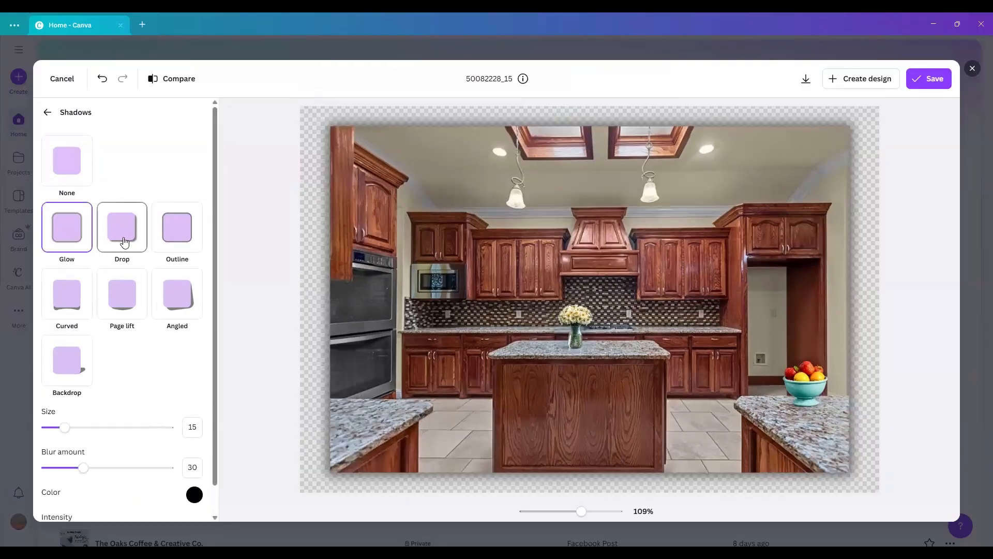
pyautogui.click(124, 242)
pyautogui.click(163, 240)
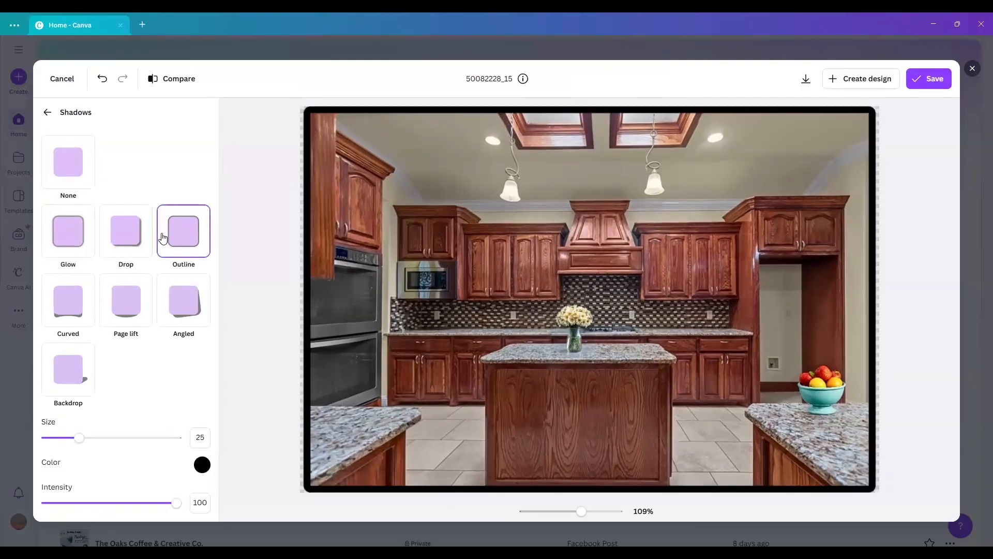
pyautogui.click(91, 299)
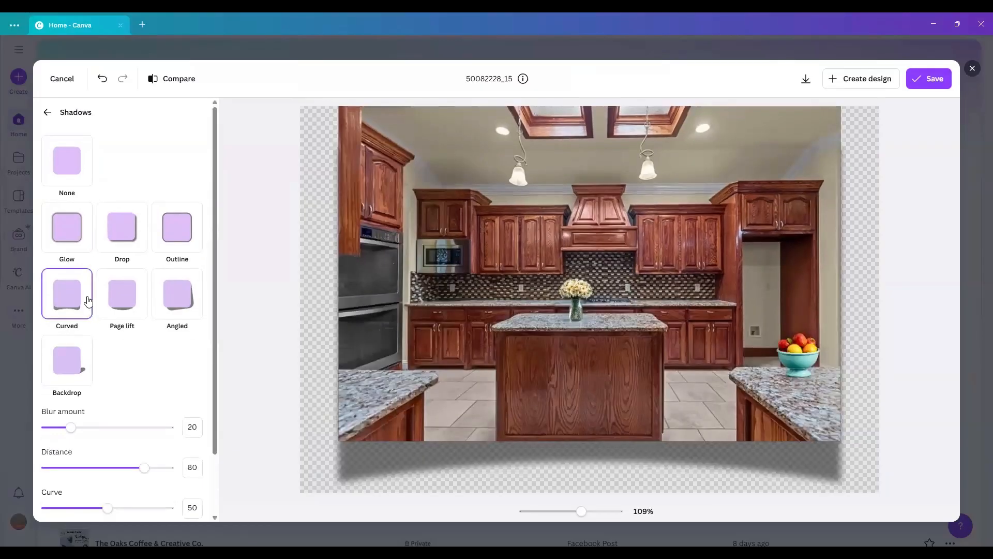
pyautogui.click(123, 293)
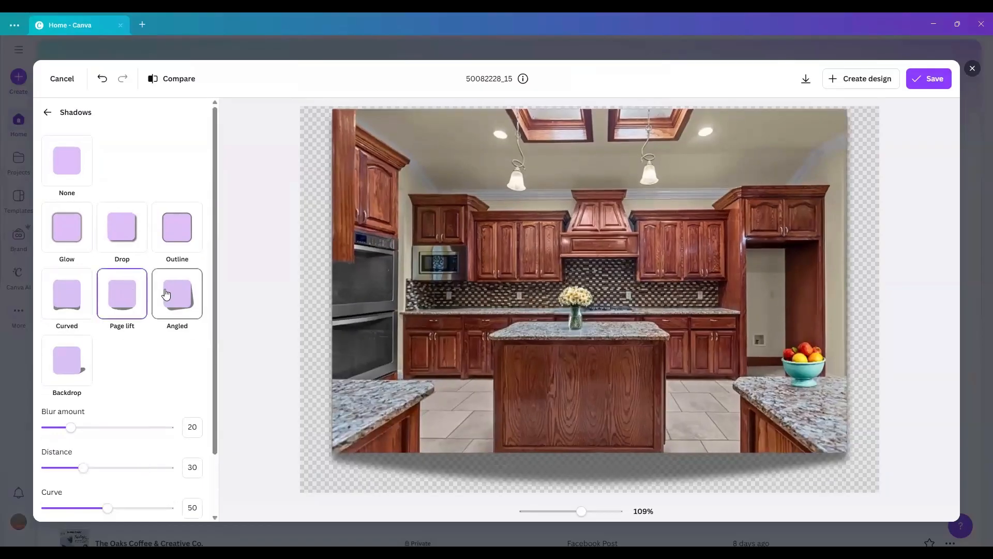
pyautogui.click(169, 293)
pyautogui.click(55, 346)
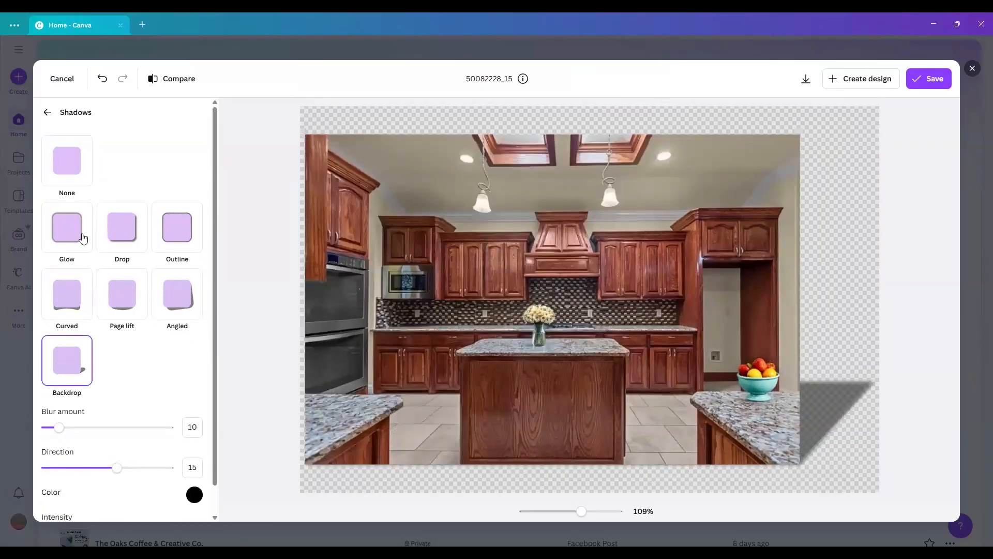
pyautogui.click(78, 181)
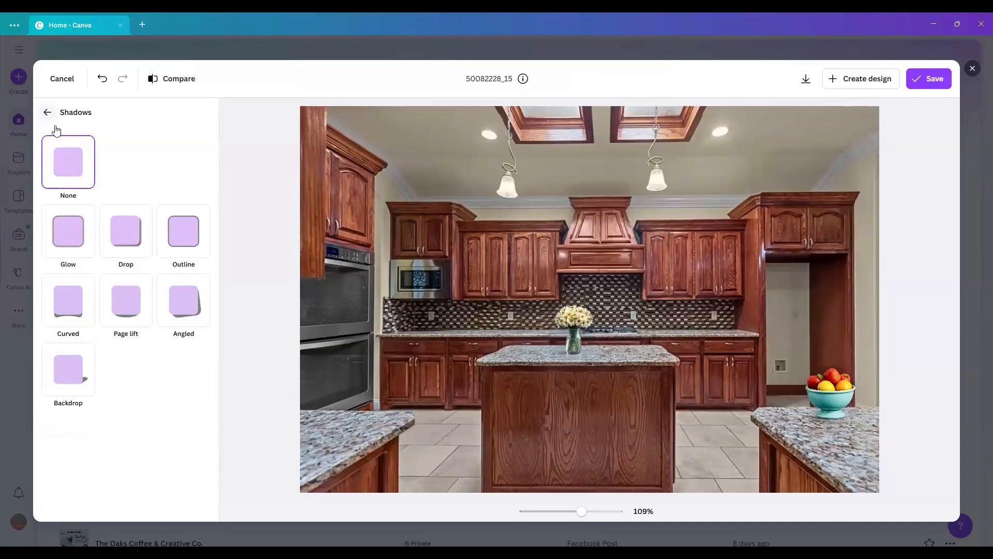
pyautogui.click(47, 113)
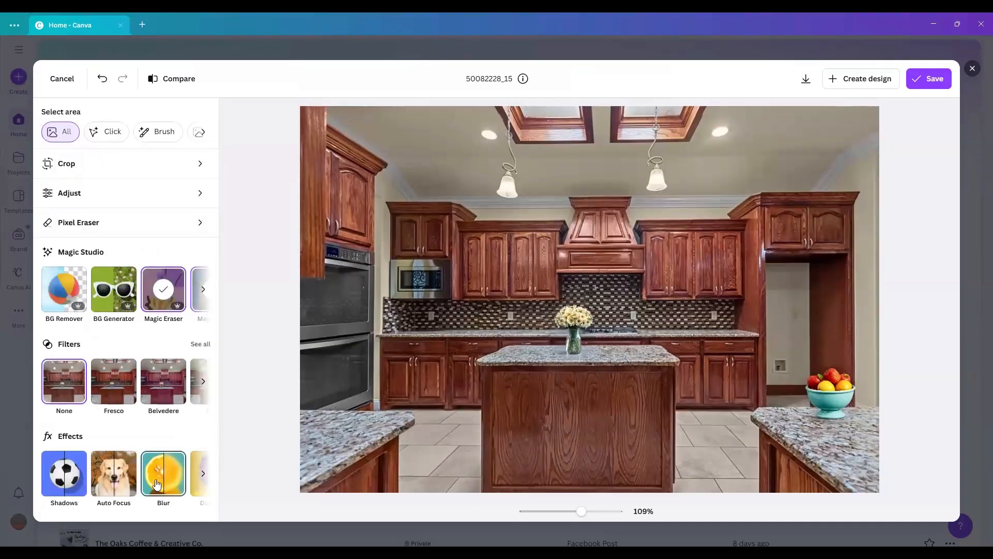
pyautogui.click(203, 474)
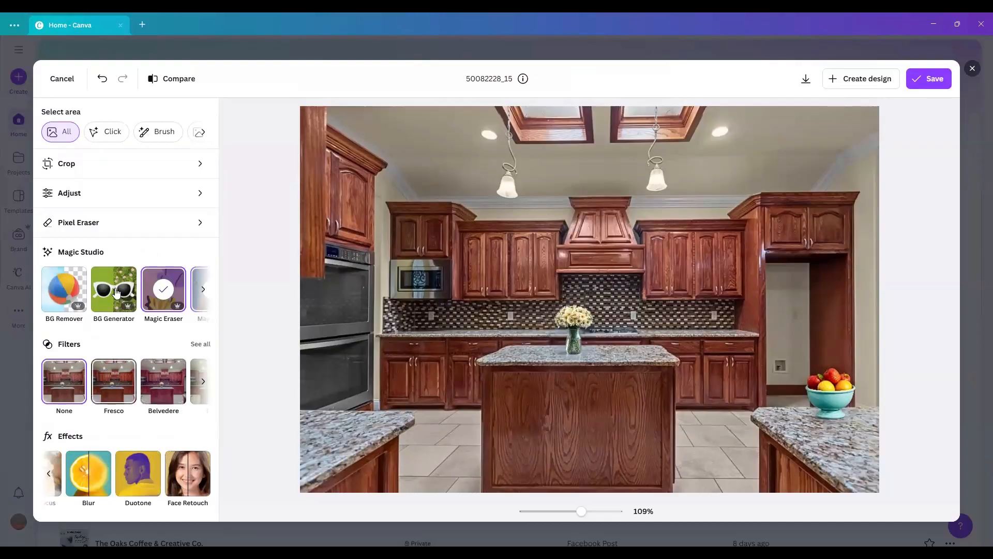
pyautogui.click(99, 228)
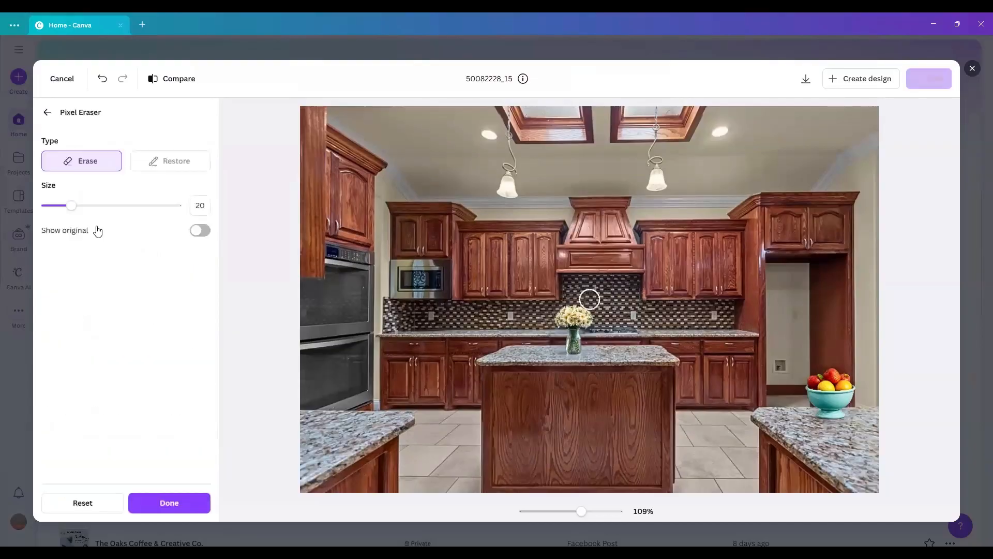
pyautogui.click(48, 113)
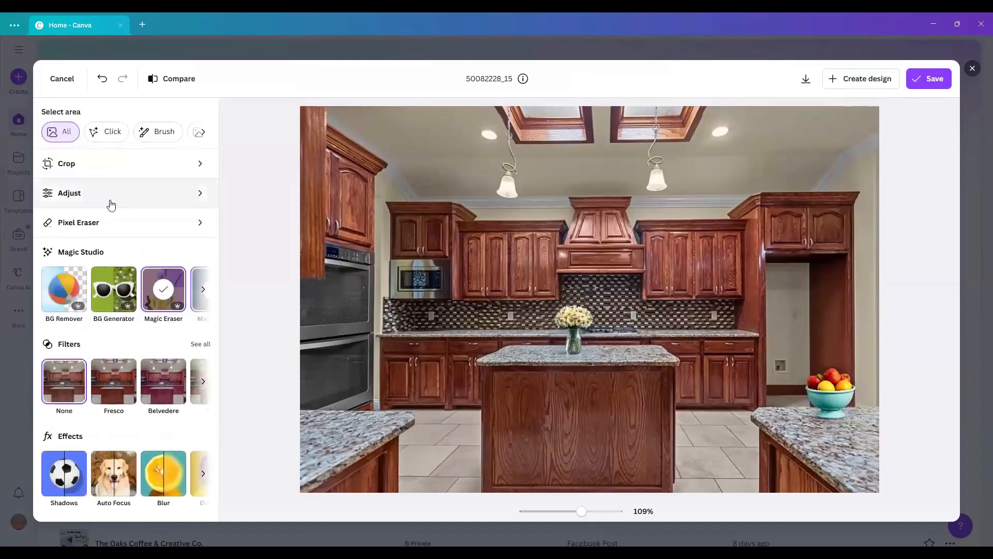
pyautogui.click(201, 135)
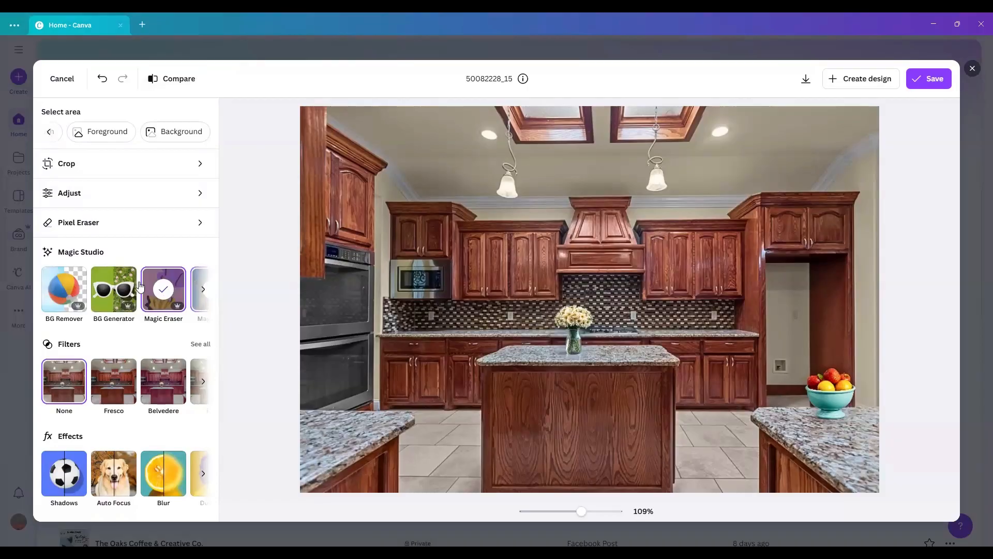
# Step: Open Magic Edit and brush over the empty refrigerator alcove behind the fruit bowl at brush size 40
pyautogui.click(203, 293)
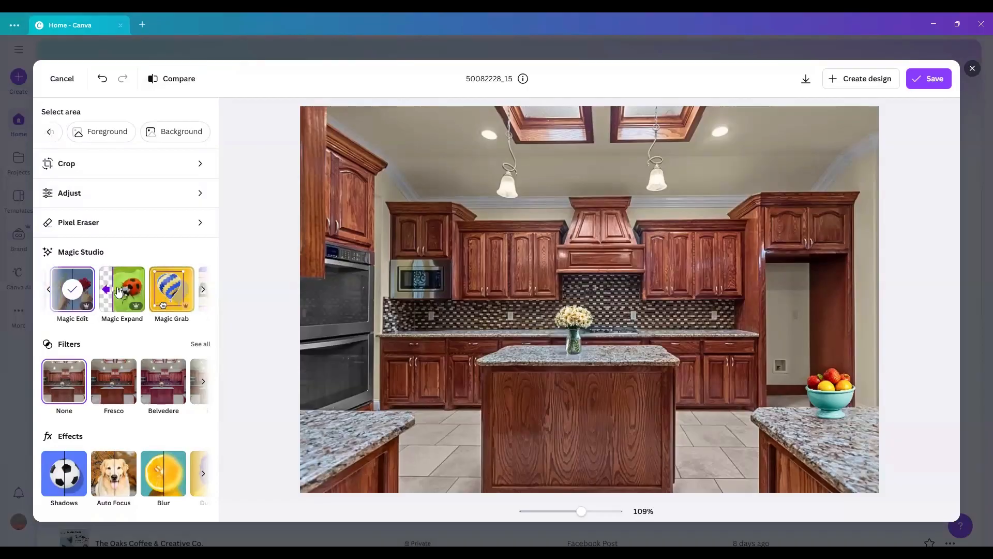
pyautogui.click(86, 276)
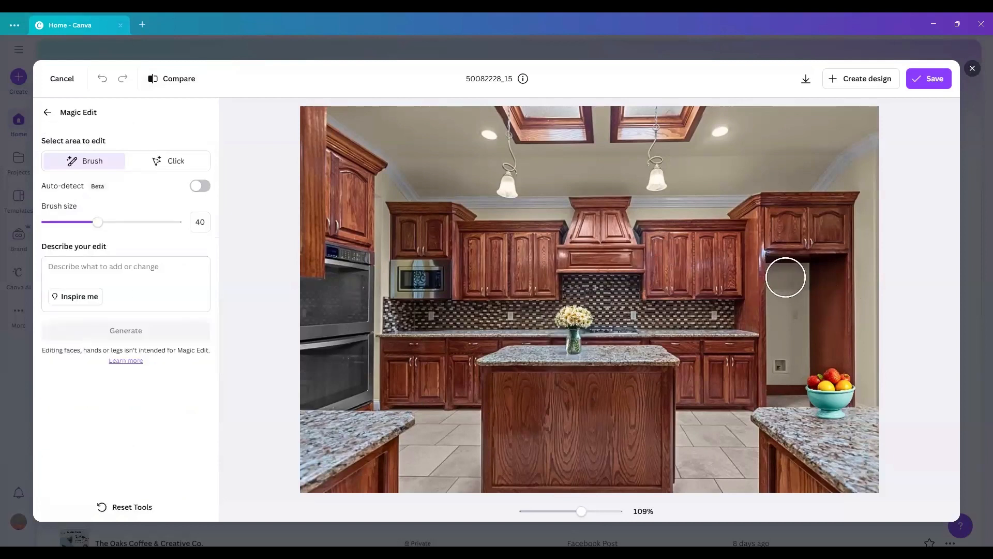
pyautogui.moveTo(785, 278)
pyautogui.mouseDown()
pyautogui.moveTo(824, 276)
pyautogui.moveTo(826, 347)
pyautogui.moveTo(800, 354)
pyautogui.moveTo(788, 384)
pyautogui.moveTo(780, 273)
pyautogui.moveTo(829, 272)
pyautogui.moveTo(830, 329)
pyautogui.moveTo(824, 343)
pyautogui.moveTo(791, 332)
pyautogui.moveTo(779, 306)
pyautogui.moveTo(783, 393)
pyautogui.mouseUp()
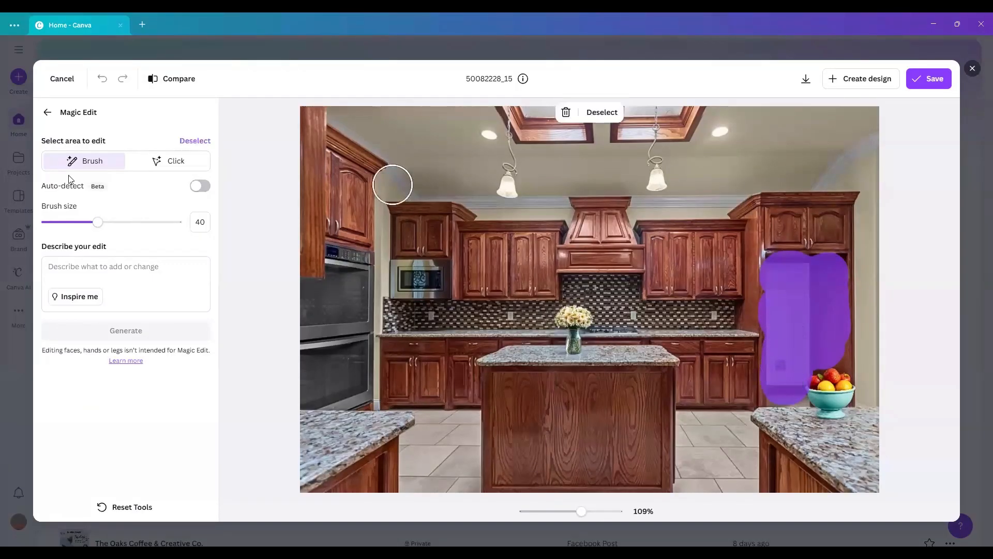
# Step: Generate a "Fridge" in the brushed alcove and compare the four versions in the photo
pyautogui.click(113, 268)
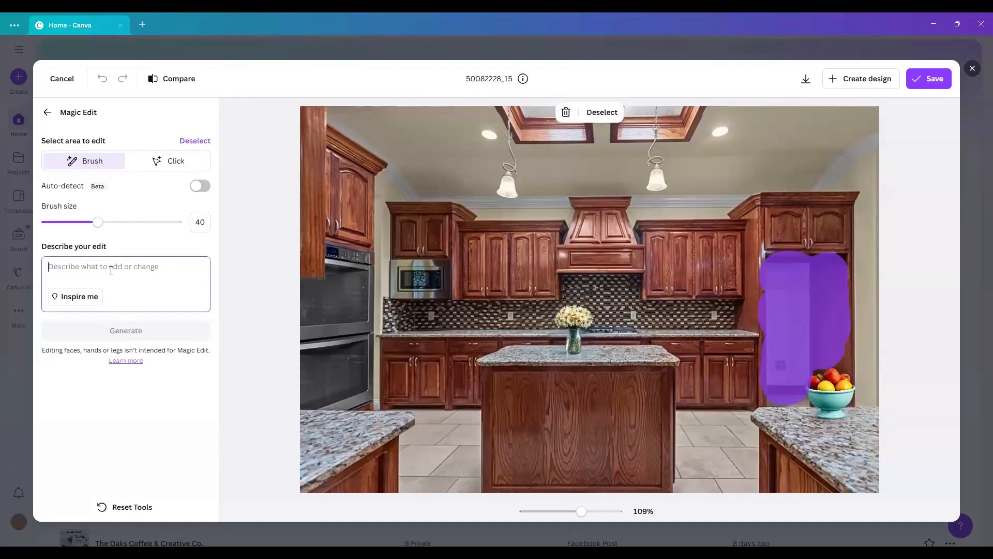
pyautogui.write('Fridge')
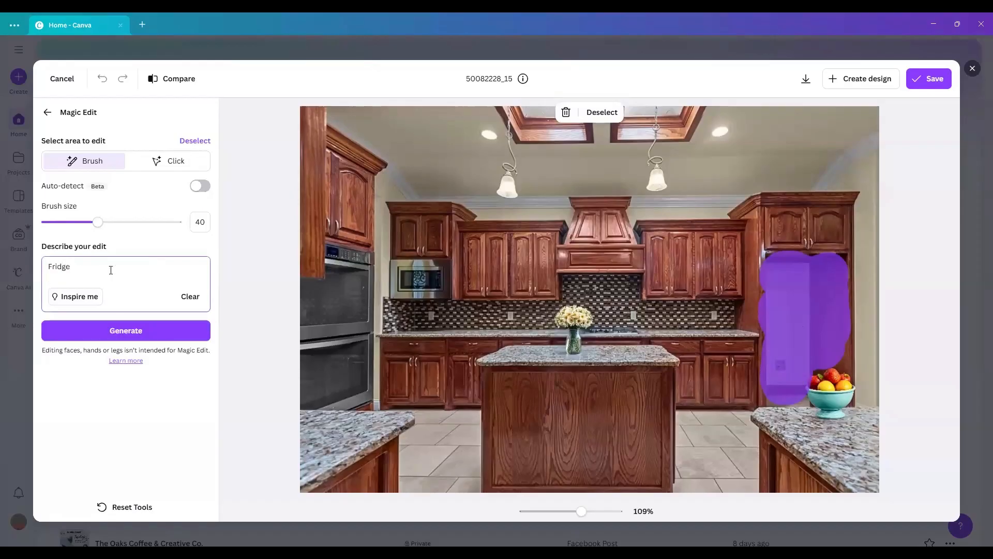
pyautogui.click(122, 335)
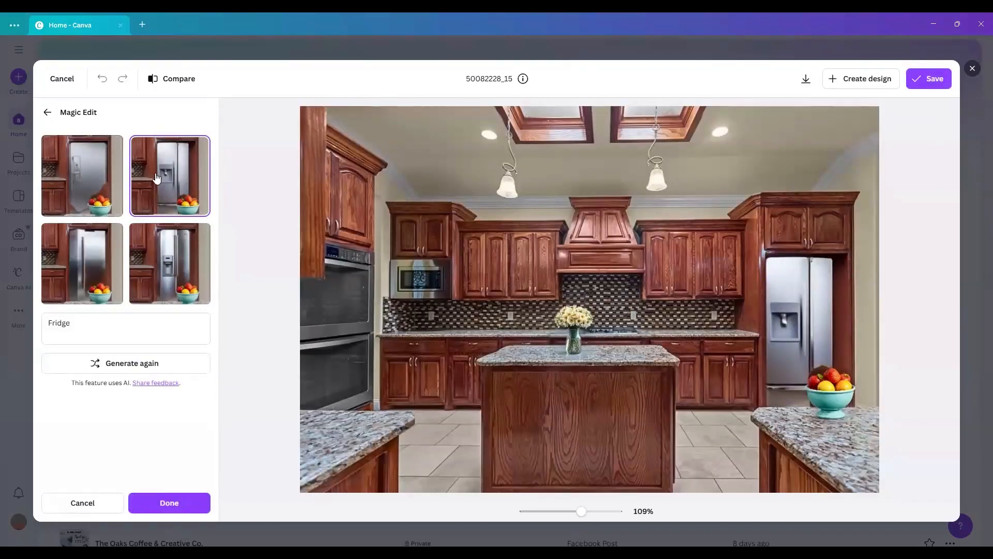
pyautogui.click(172, 275)
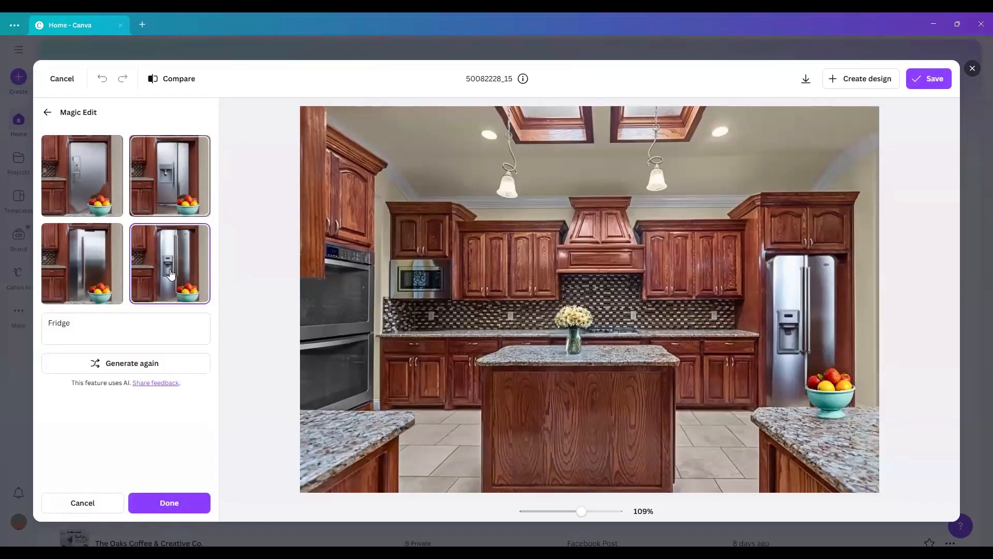
pyautogui.click(91, 270)
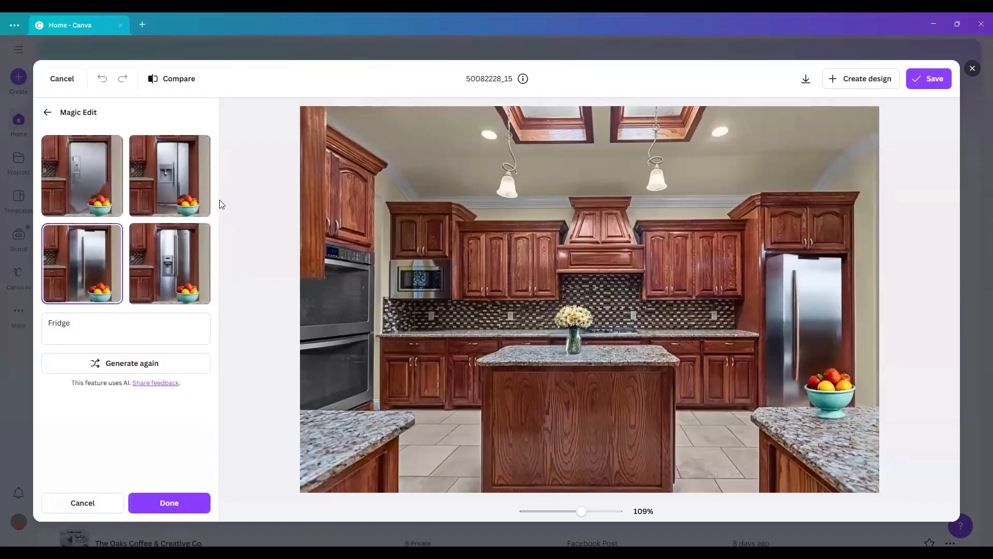
pyautogui.click(82, 176)
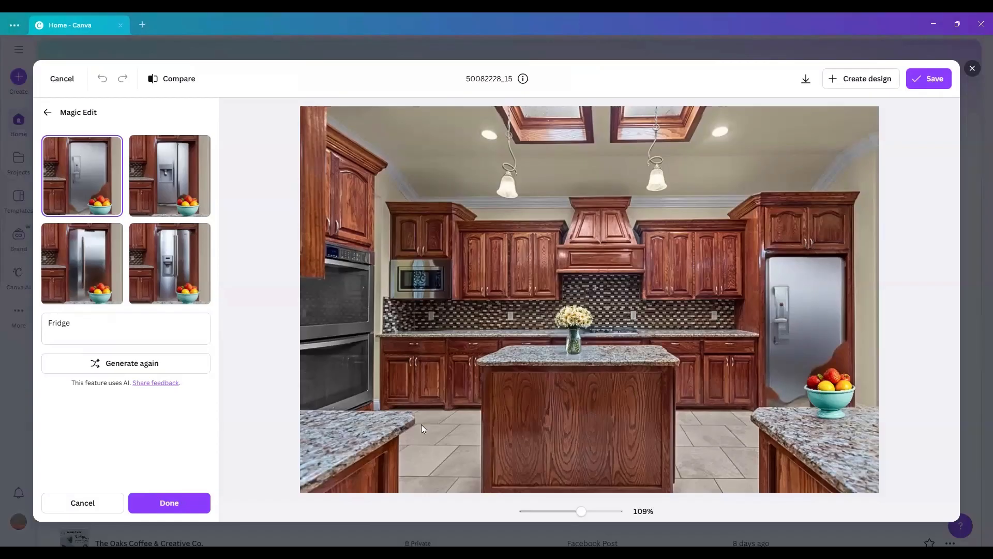
# Step: Generate another set of fridges and keep the stainless-steel double-door version with central handles and no dispenser
pyautogui.click(124, 367)
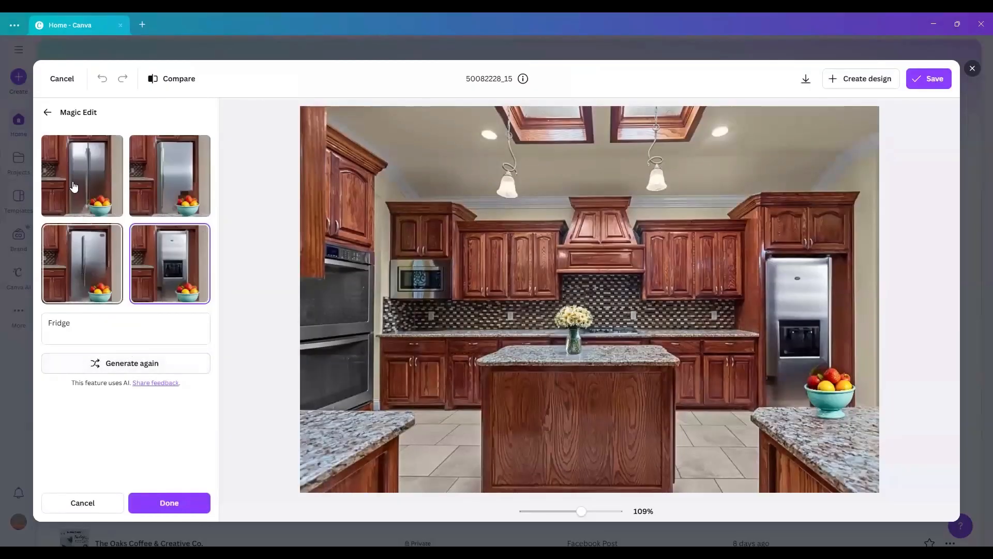
pyautogui.click(75, 187)
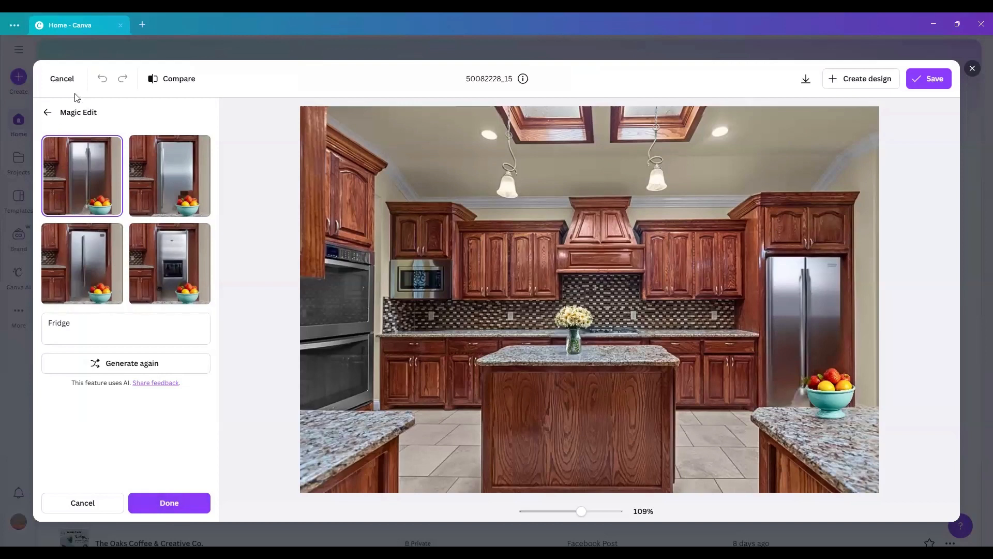
pyautogui.click(48, 114)
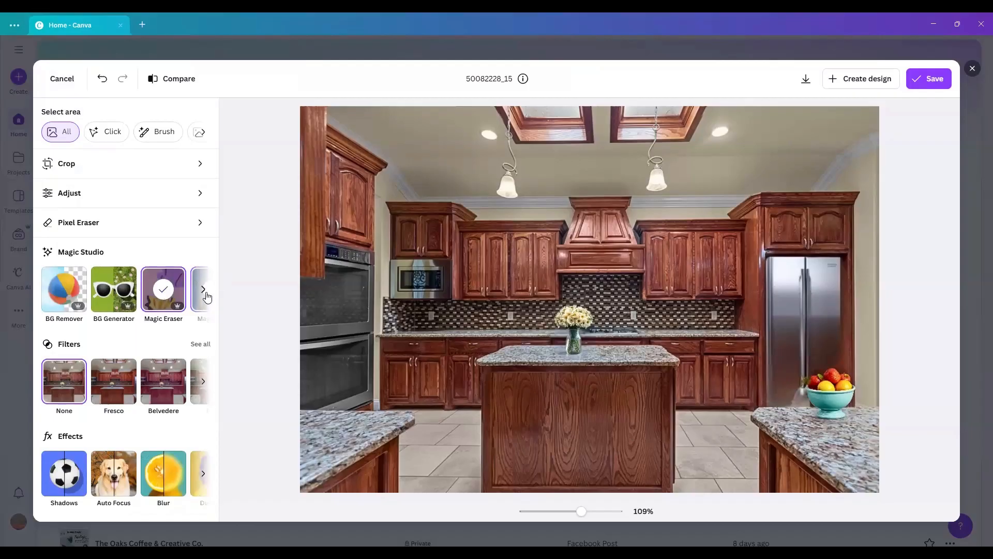
# Step: Reopen Magic Edit and brush over an upright area on the left half of the island's front at brush size 40
pyautogui.click(204, 295)
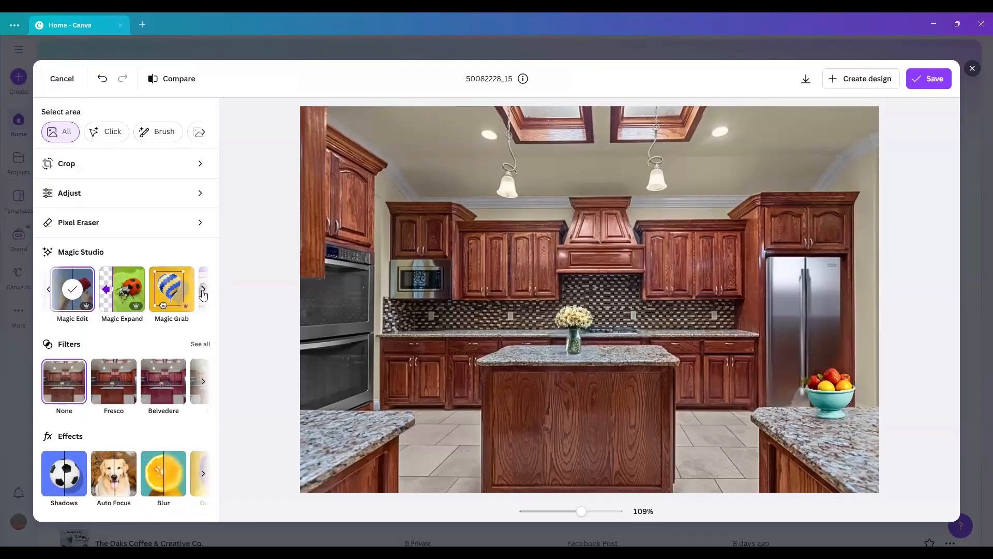
pyautogui.click(98, 301)
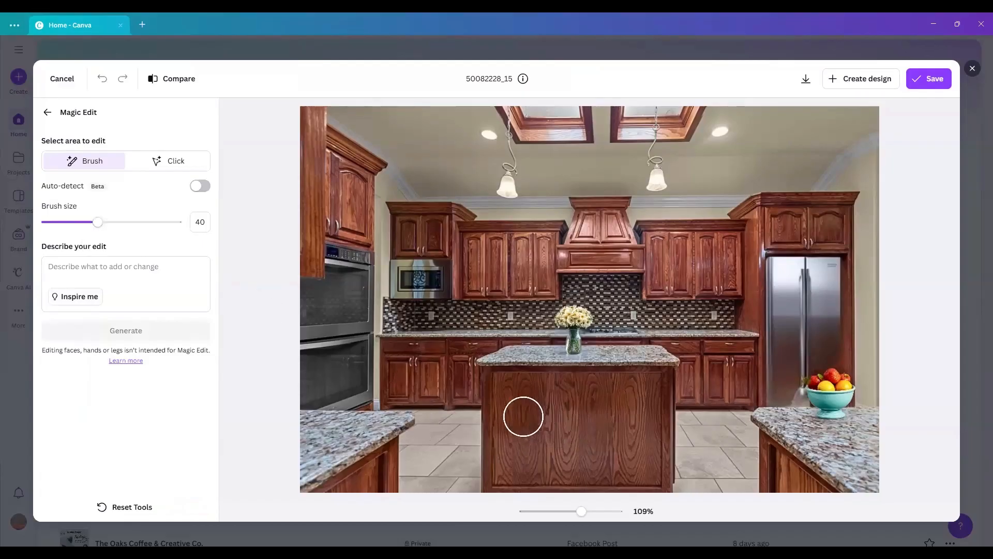
pyautogui.moveTo(525, 413)
pyautogui.mouseDown()
pyautogui.moveTo(557, 416)
pyautogui.moveTo(559, 472)
pyautogui.moveTo(536, 475)
pyautogui.moveTo(529, 428)
pyautogui.moveTo(531, 483)
pyautogui.mouseUp()
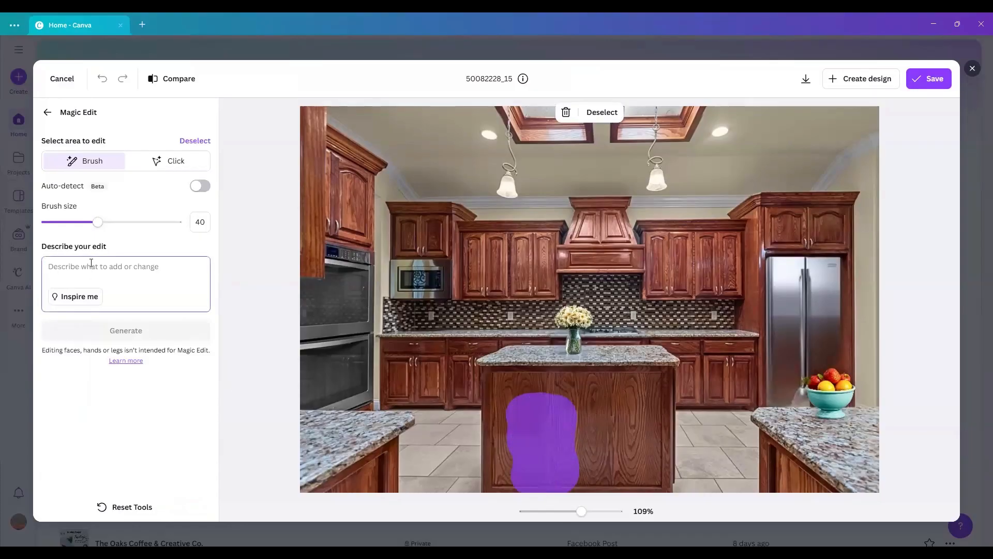
# Step: Generate a "stool" in the brushed area, compare the versions, and apply the one with a flat light-grey seat and black legs
pyautogui.write('stool')
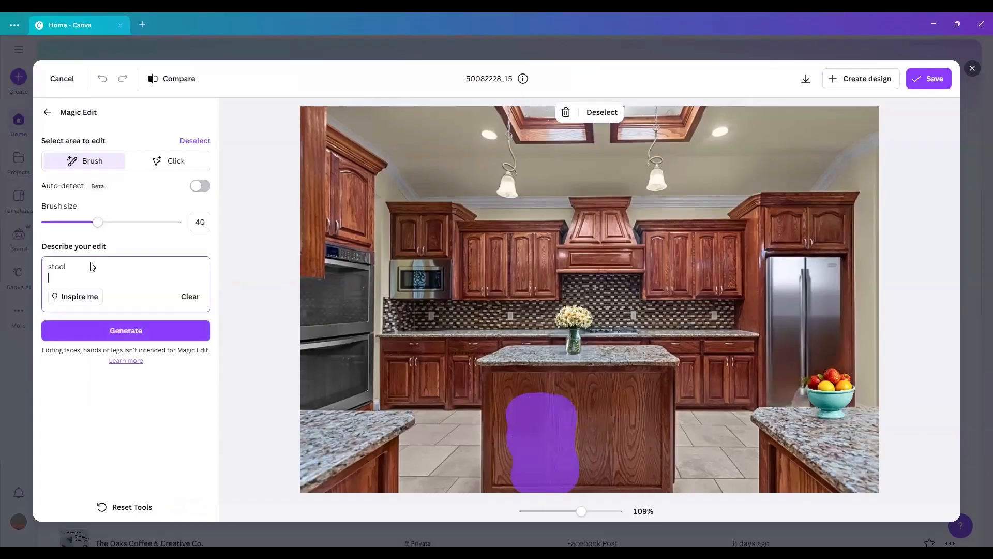
pyautogui.click(106, 340)
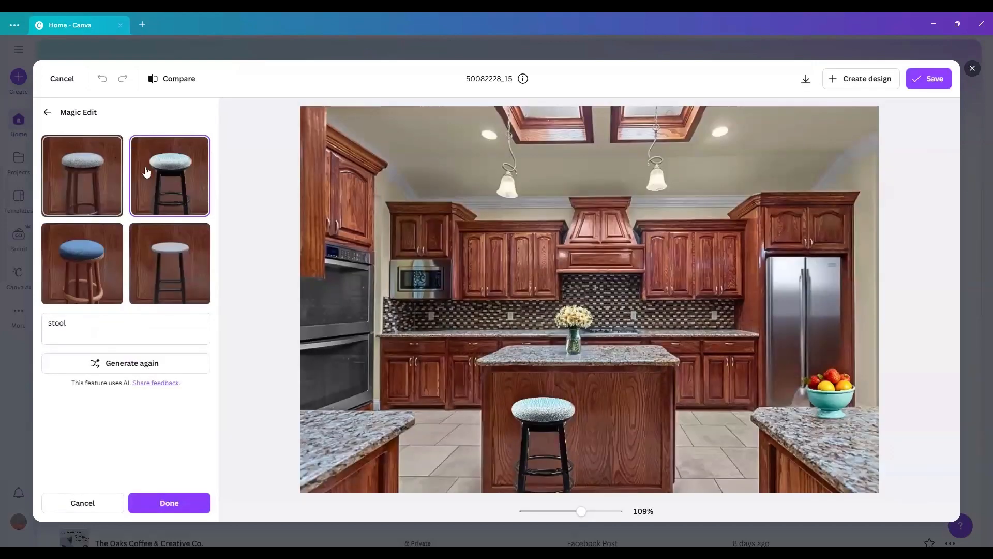
pyautogui.click(152, 251)
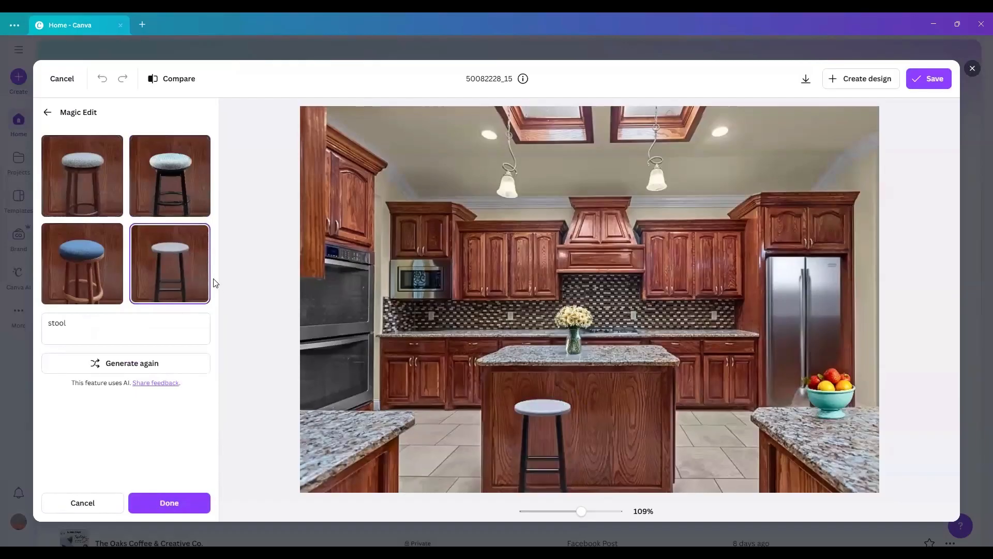
pyautogui.click(80, 284)
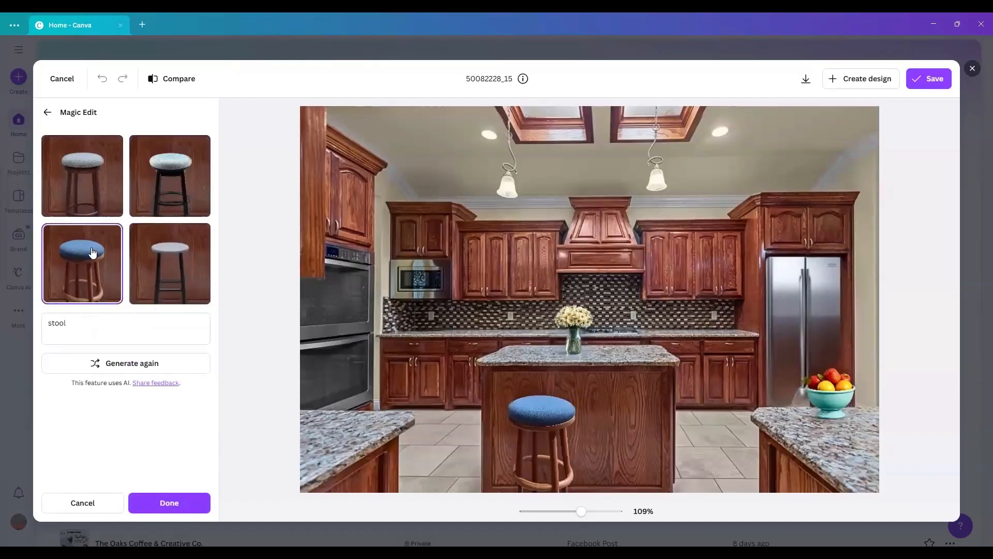
pyautogui.click(193, 191)
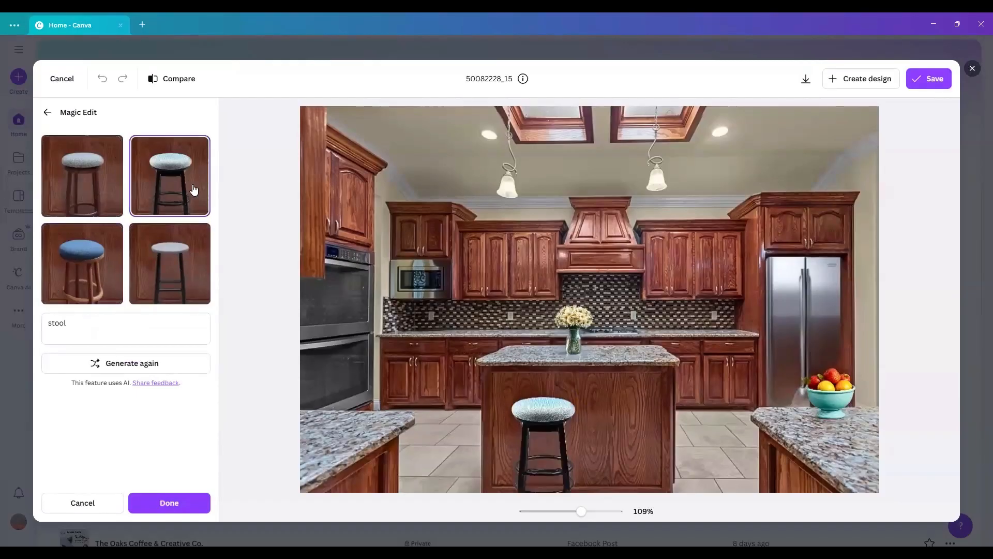
pyautogui.click(172, 273)
pyautogui.click(98, 199)
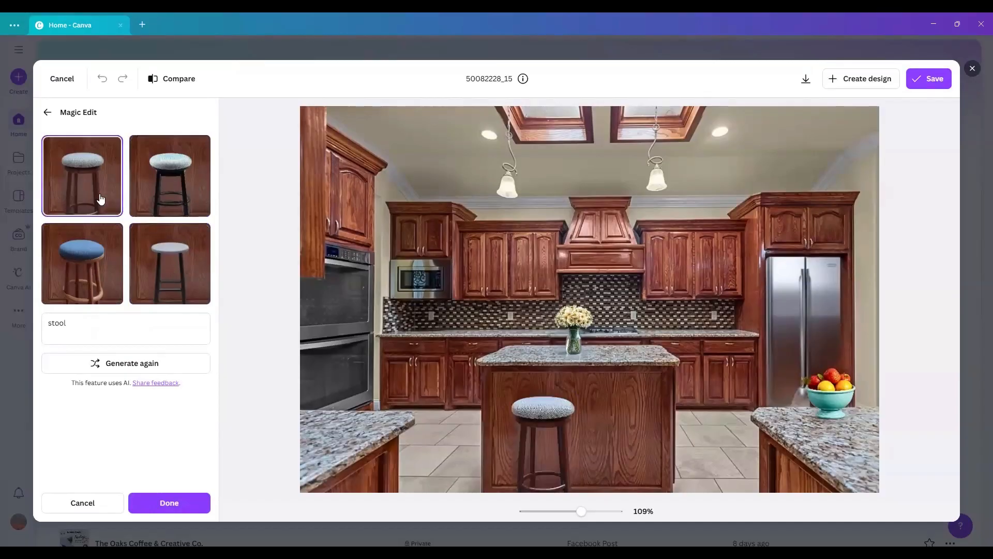
pyautogui.click(169, 270)
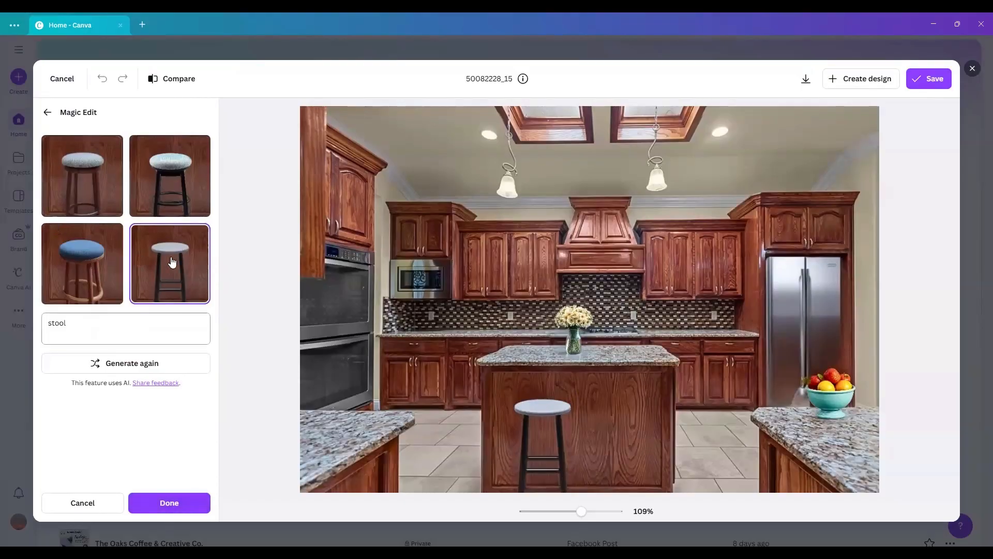
pyautogui.click(163, 504)
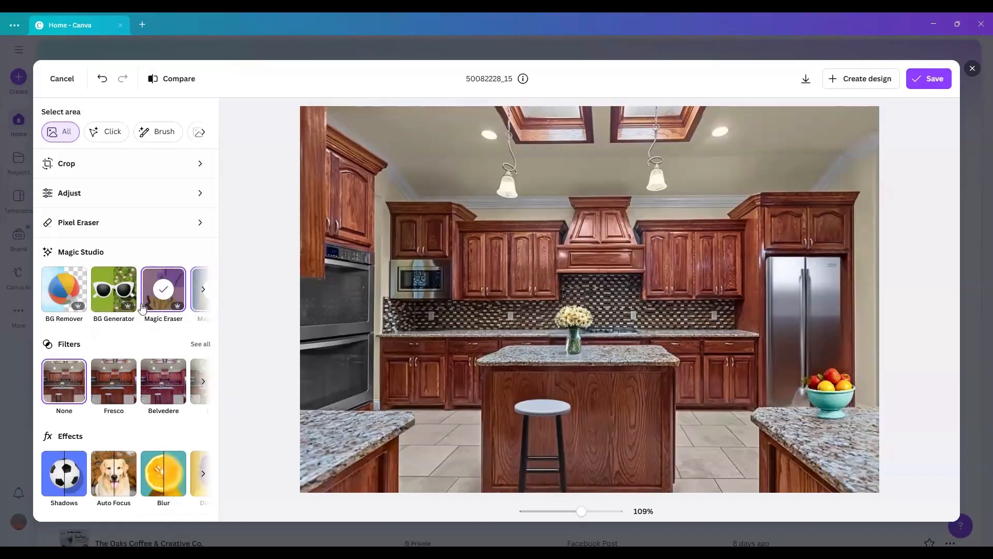
# Step: Reopen Magic Edit and brush over a small patch beside the cooktop on the back counter at brush size 3
pyautogui.click(203, 289)
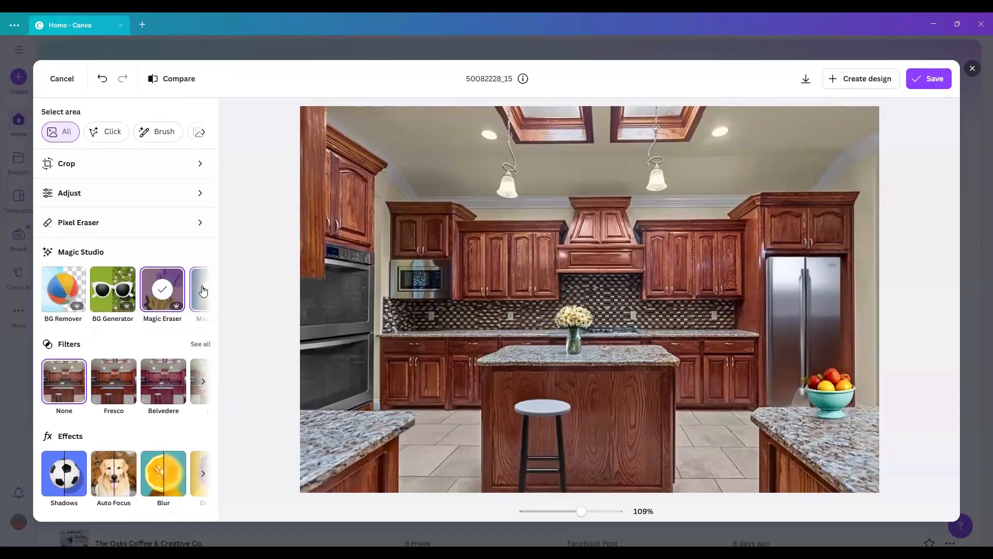
pyautogui.click(85, 300)
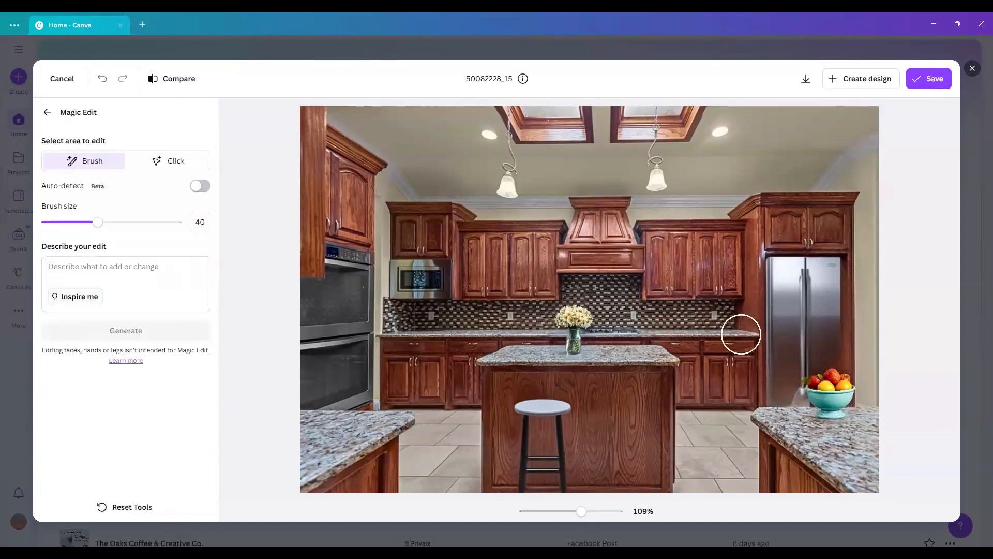
pyautogui.click(50, 223)
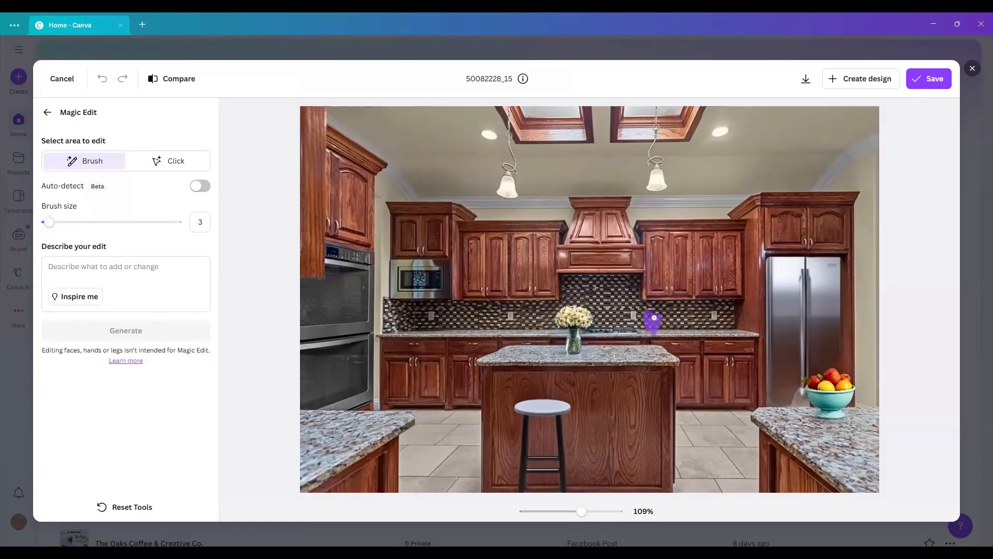
pyautogui.moveTo(648, 329); pyautogui.dragTo(649, 328)
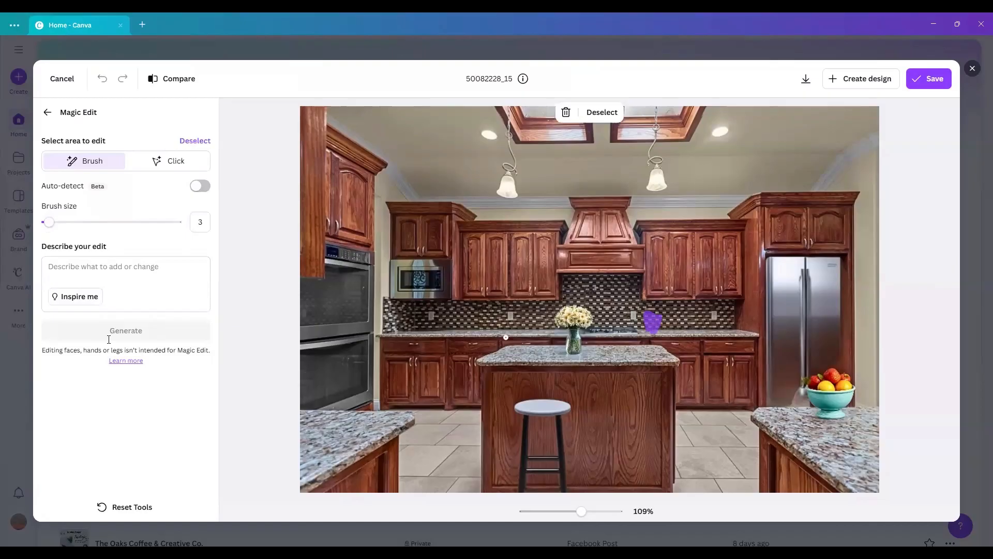
# Step: Generate "cooking utensils" in the brushed patch, compare the versions, and apply the one with utensils in a teal bowl
pyautogui.click(132, 265)
pyautogui.write('cooking ut')
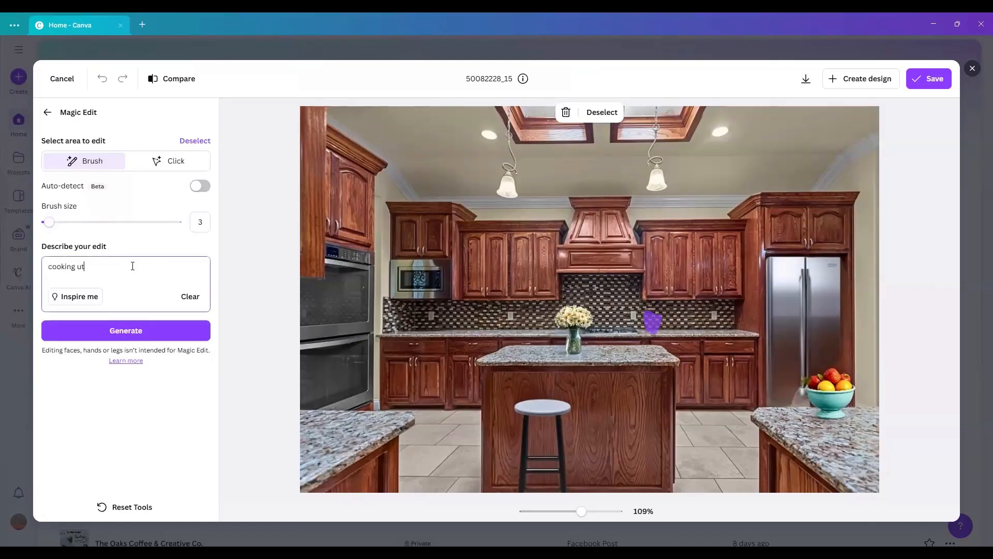
pyautogui.write('insiles')
pyautogui.click(80, 339)
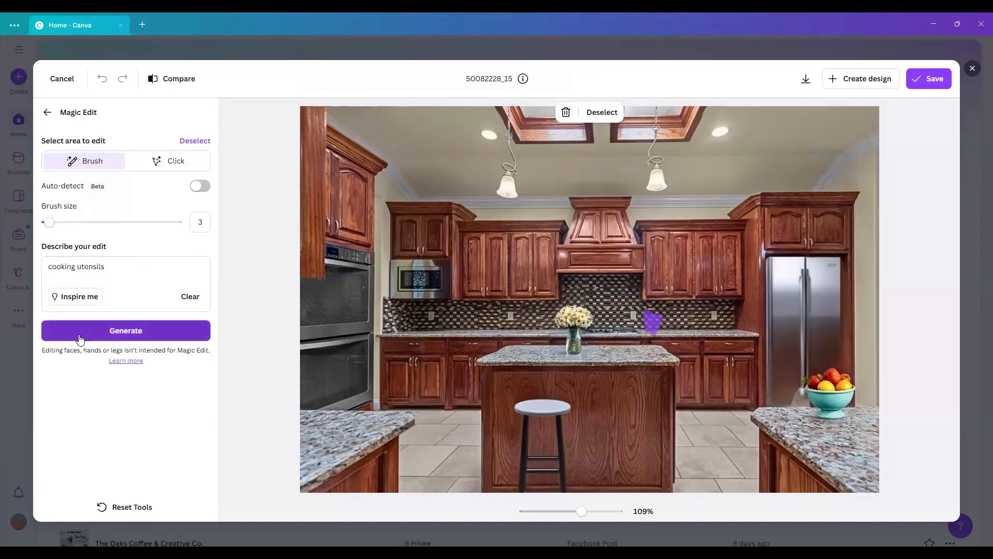
pyautogui.click(129, 340)
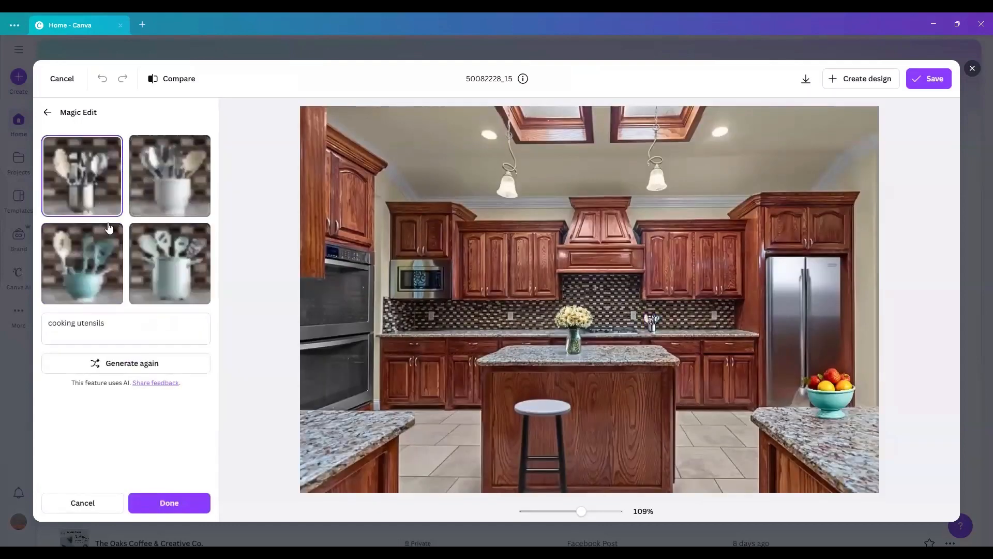
pyautogui.click(148, 200)
pyautogui.click(94, 246)
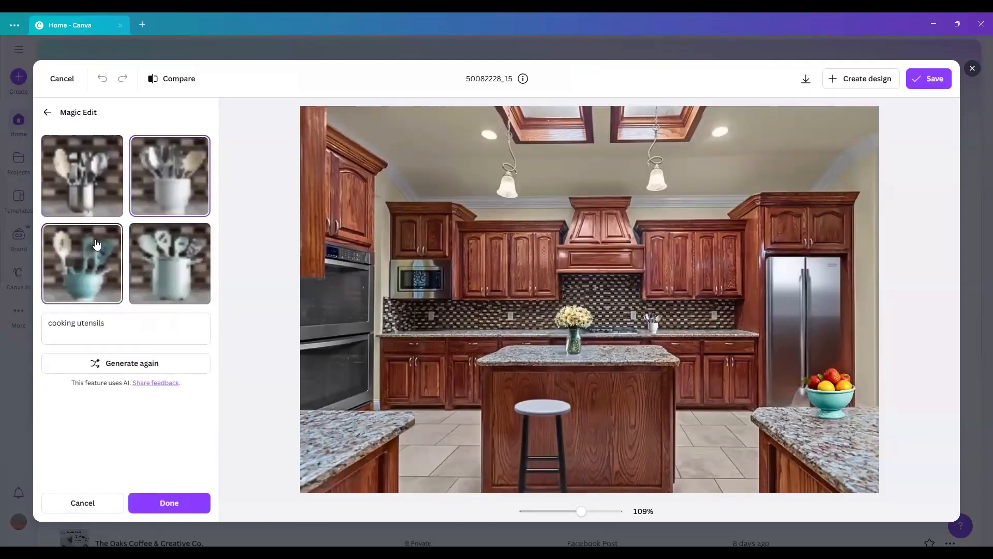
pyautogui.click(167, 503)
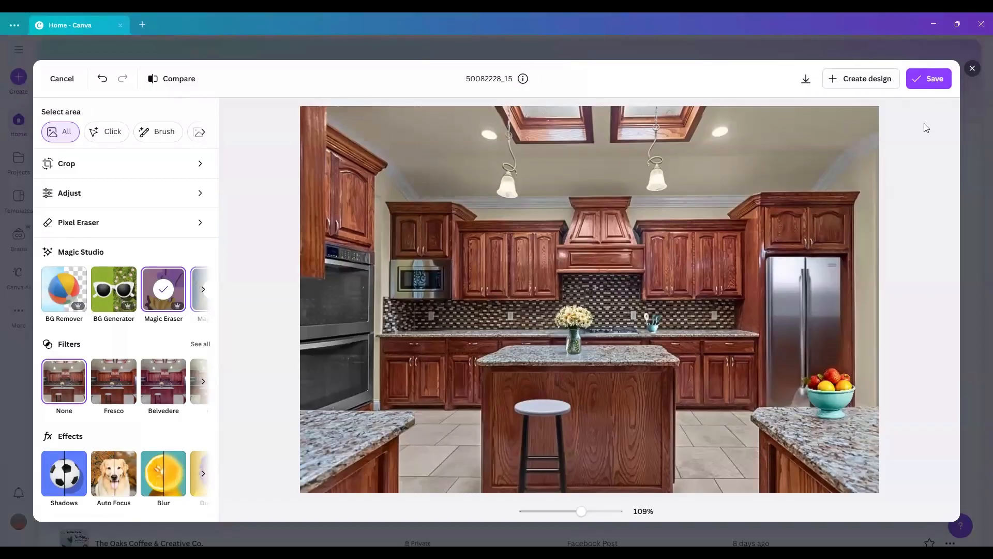
pyautogui.moveTo(581, 511)
pyautogui.mouseDown()
pyautogui.moveTo(635, 518)
pyautogui.moveTo(560, 525)
pyautogui.moveTo(584, 527)
pyautogui.mouseUp()
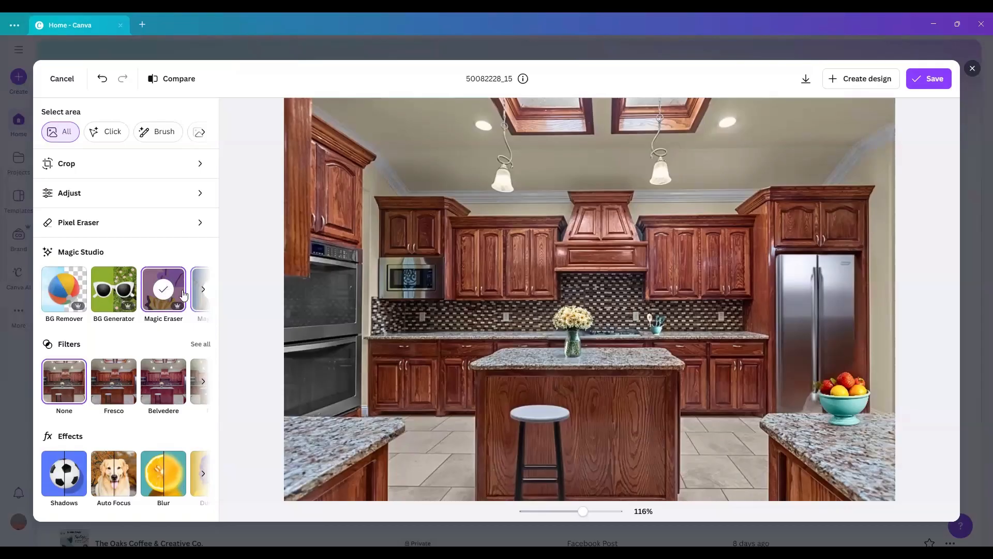
pyautogui.click(204, 291)
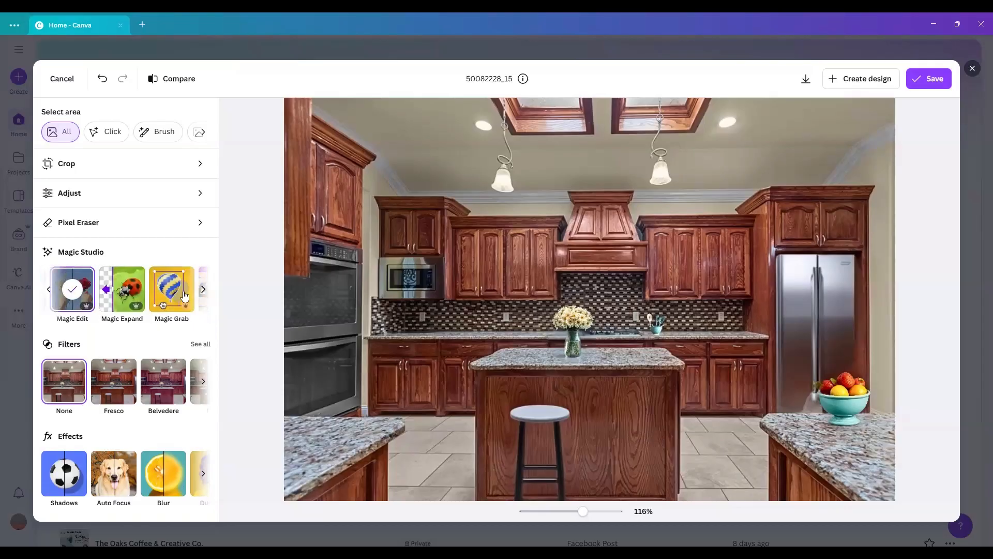
pyautogui.click(66, 277)
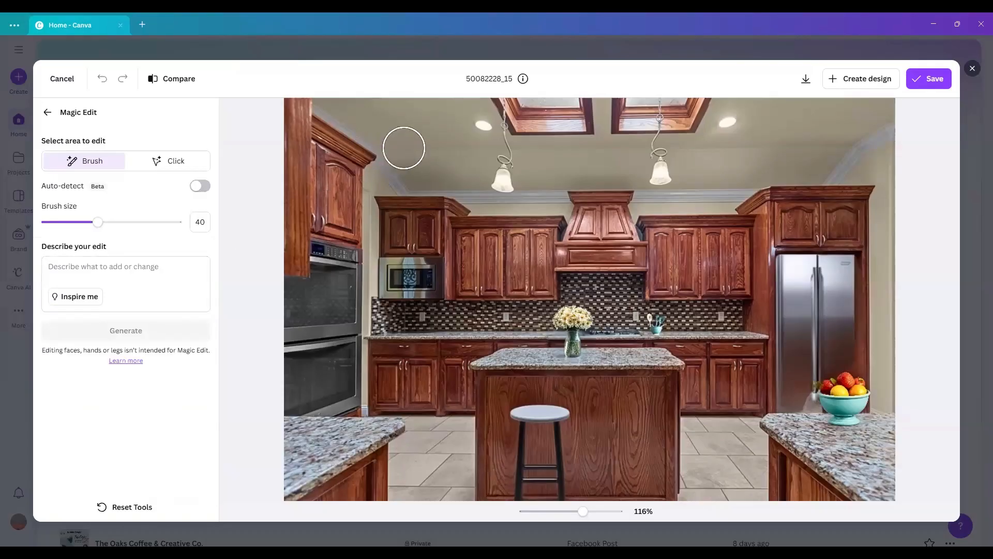
pyautogui.click(49, 113)
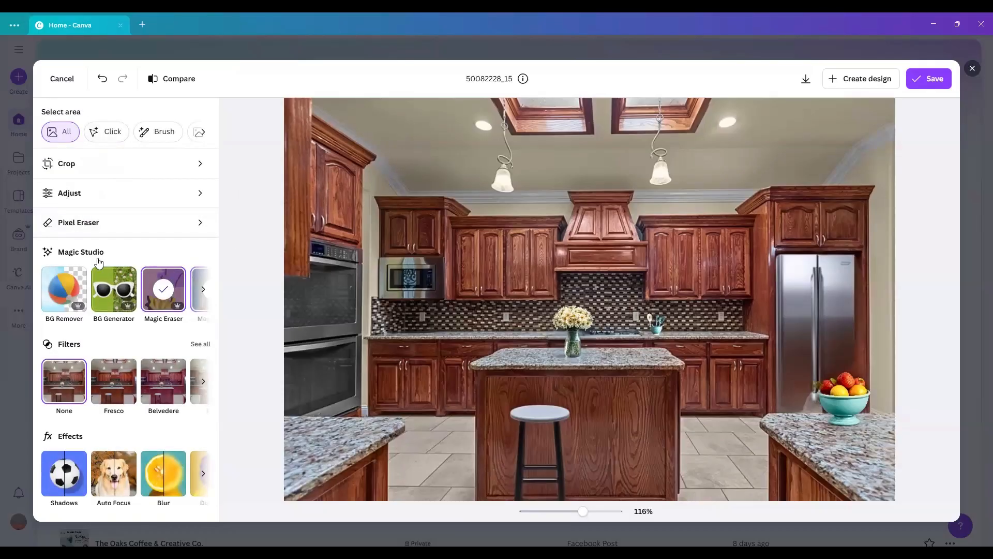
# Step: Select the ceiling and the cream walls as the area to edit, using automatic object selection
pyautogui.click(113, 133)
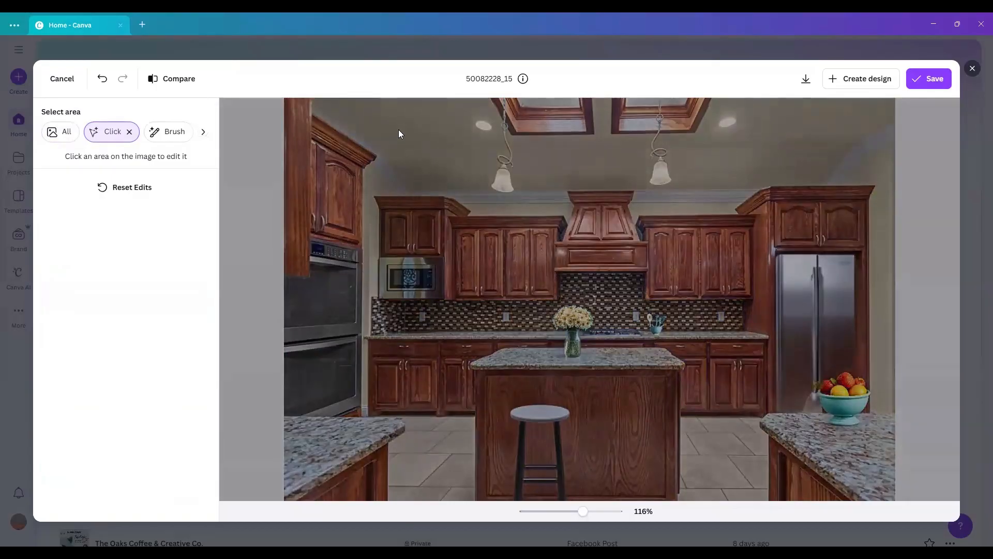
pyautogui.click(410, 133)
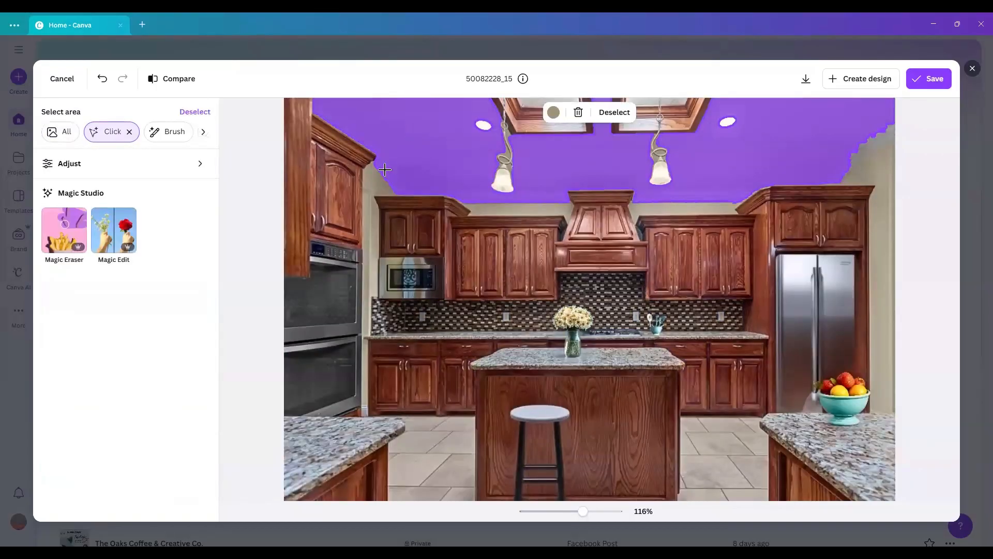
pyautogui.click(372, 179)
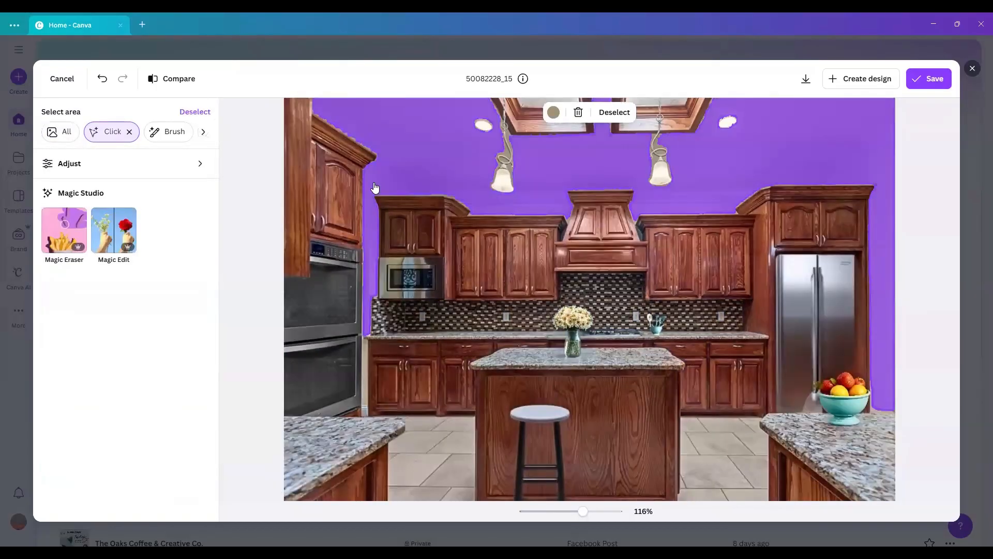
pyautogui.click(364, 350)
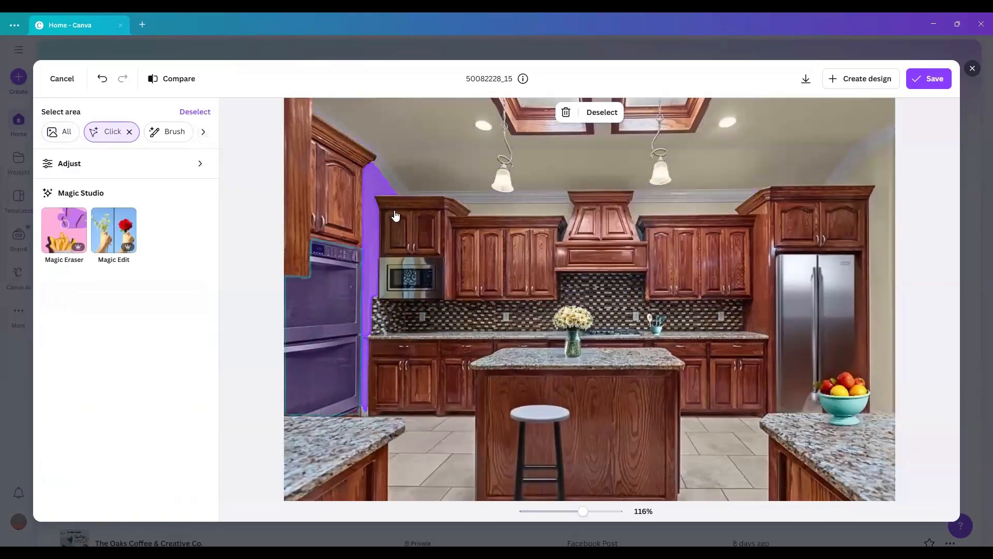
pyautogui.click(425, 164)
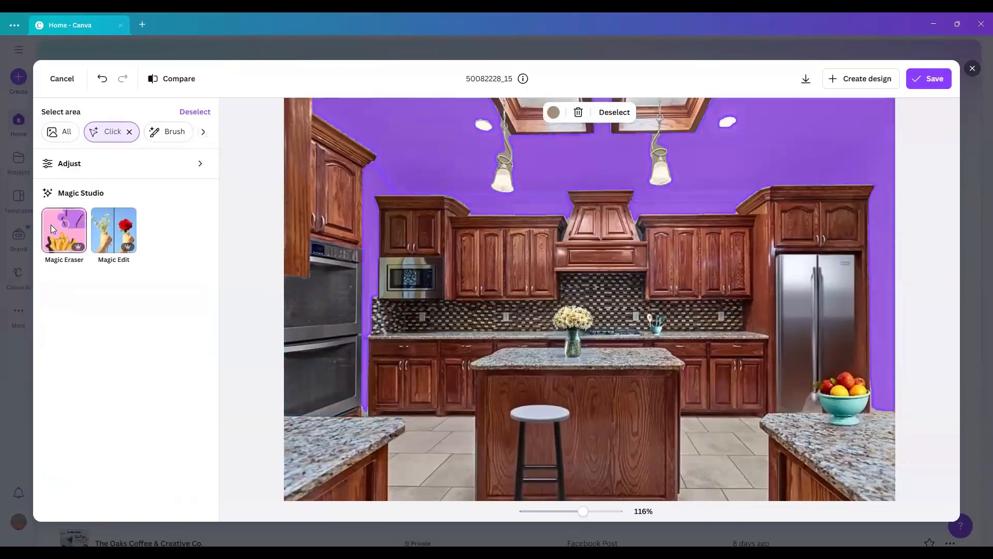
# Step: Try to generate "wall paper" on the selected ceiling and walls with Magic Edit, and return to the main editing tools
pyautogui.click(125, 244)
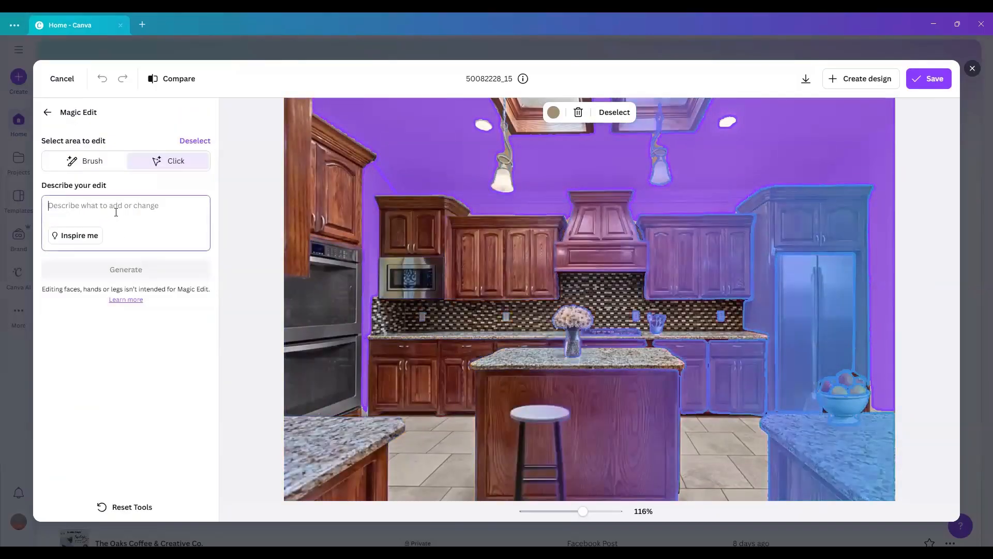
pyautogui.write('wall pap')
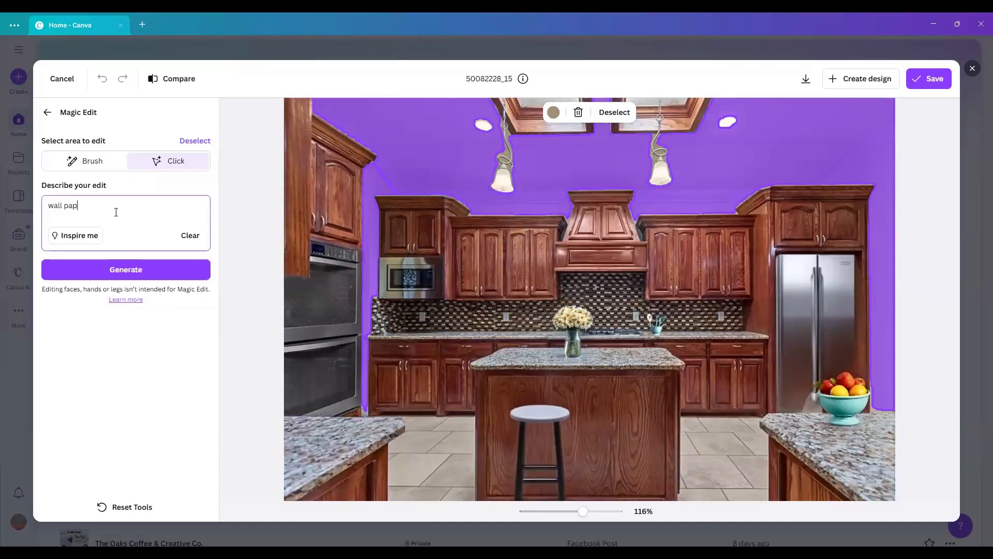
pyautogui.write('er')
pyautogui.press('Return')
pyautogui.click(101, 271)
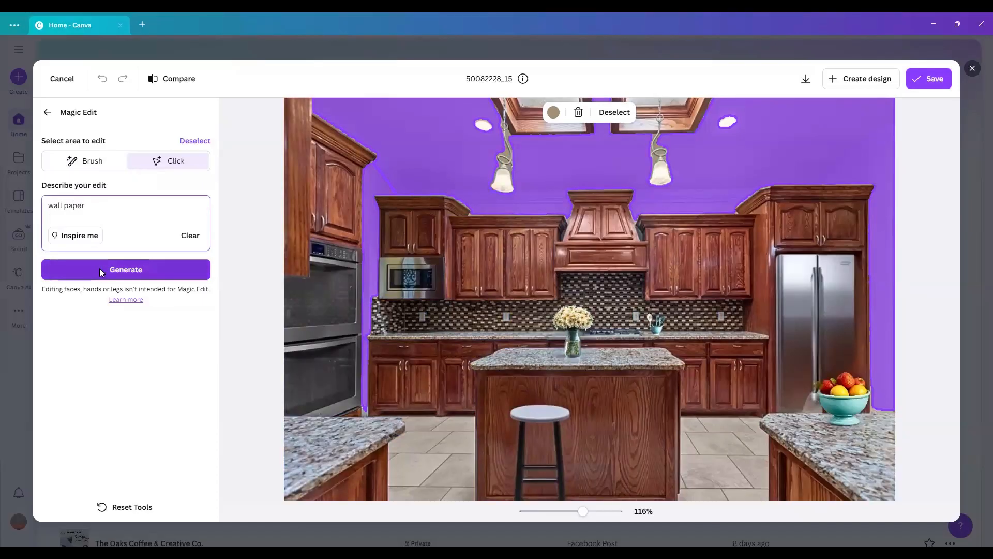
pyautogui.click(45, 113)
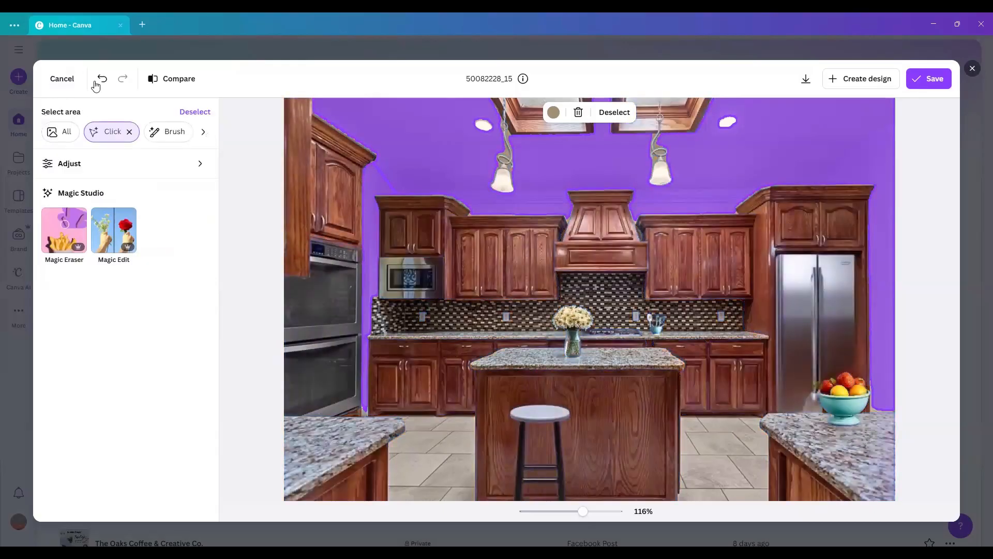
# Step: Undo the cooking utensils and stool edits, and redo the stool edit
pyautogui.click(102, 81)
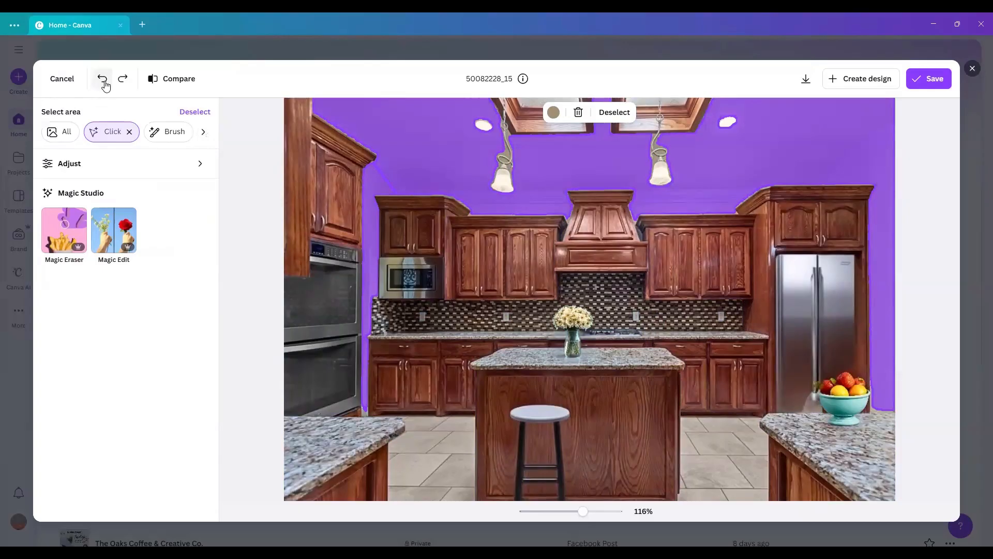
pyautogui.click(103, 80)
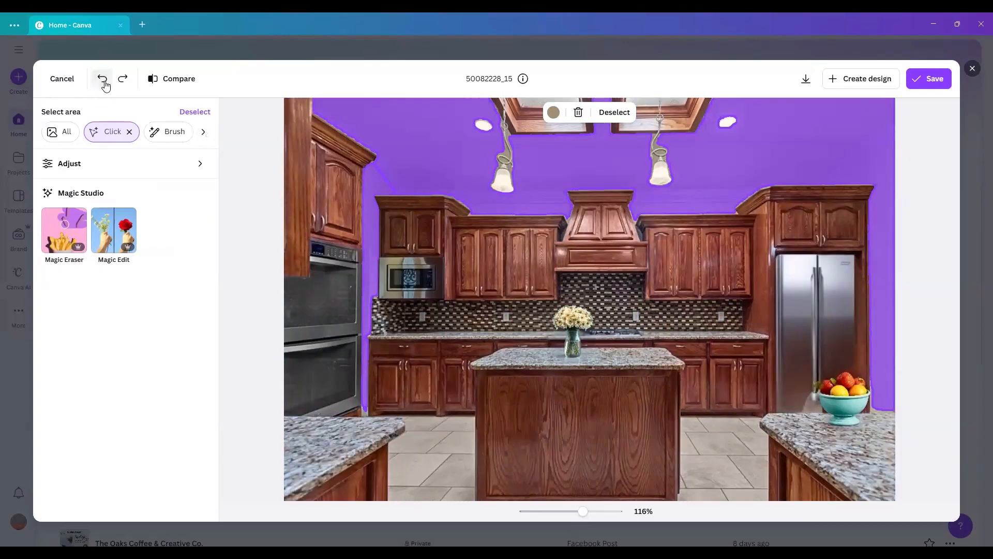
pyautogui.click(123, 79)
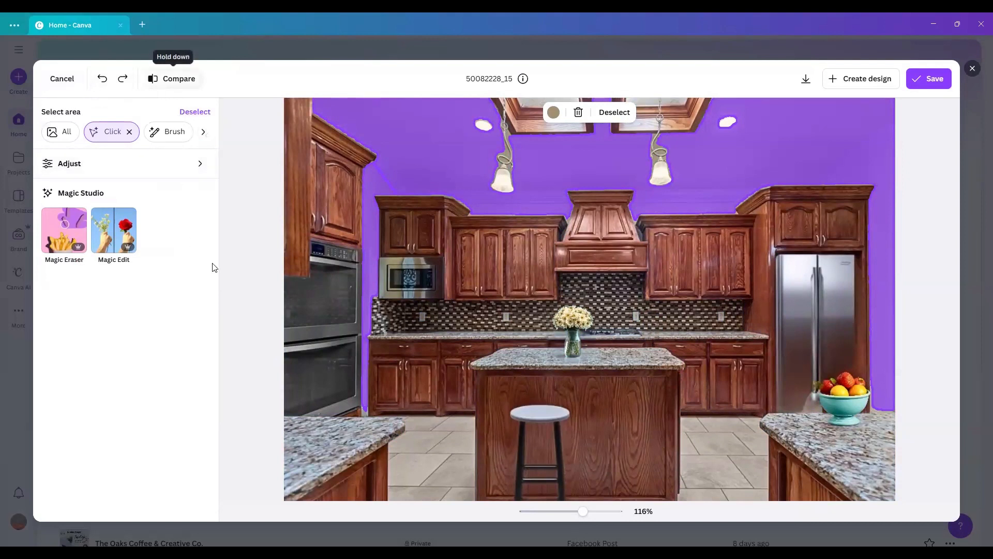
# Step: Examine the white balance, light, color and texture adjustments available for the selected ceiling and walls
pyautogui.click(77, 164)
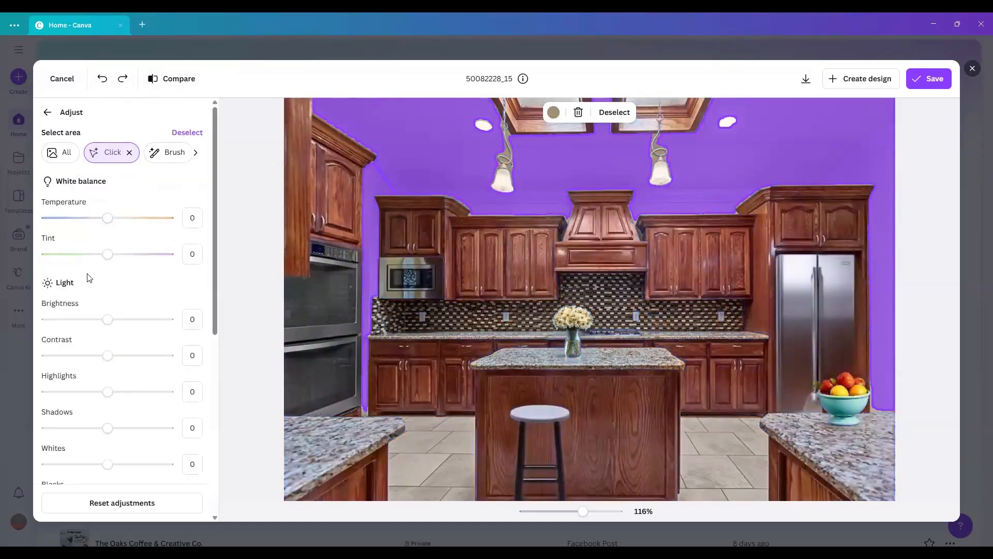
pyautogui.scroll(-6, 96, 290)
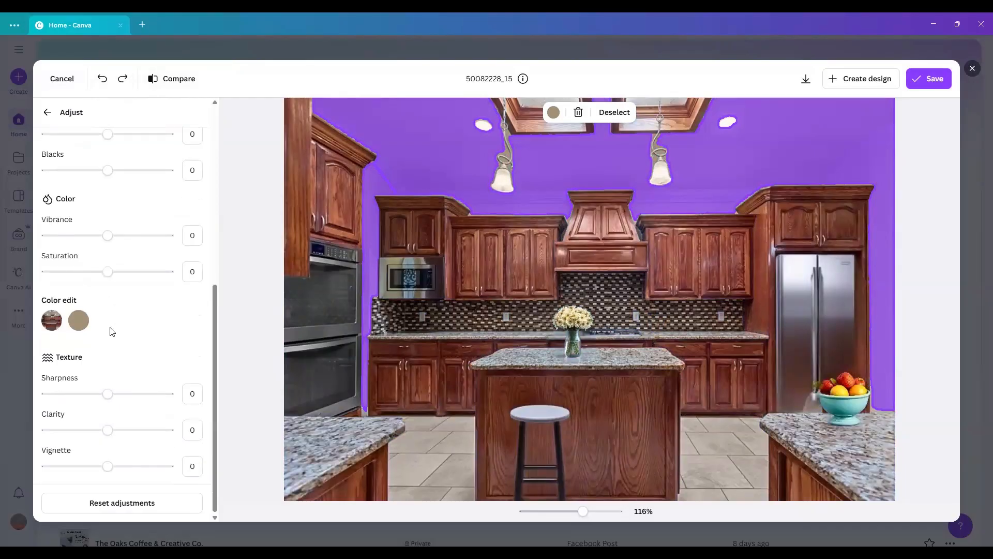
pyautogui.scroll(6, 116, 336)
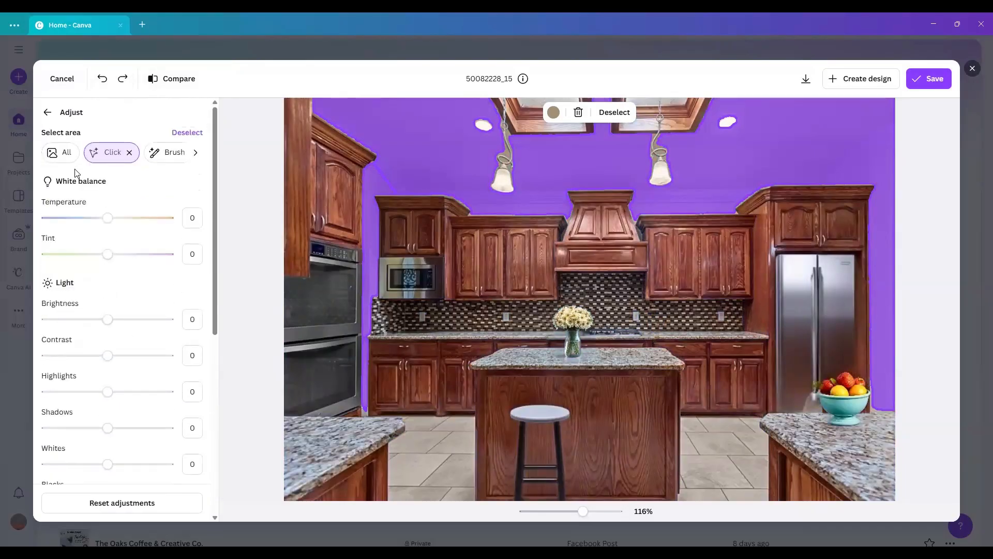
pyautogui.click(47, 115)
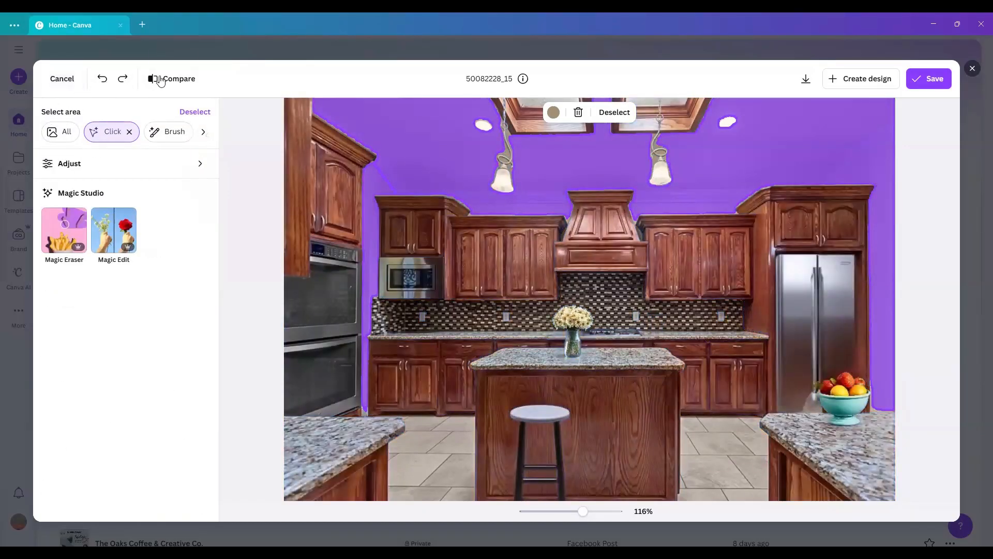
pyautogui.click(73, 169)
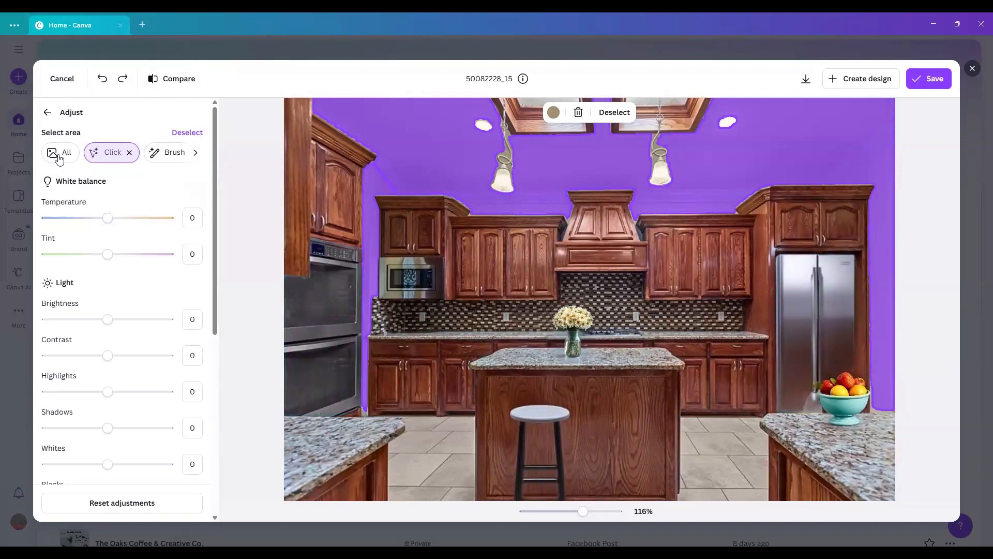
pyautogui.scroll(-2, 102, 284)
pyautogui.scroll(1, 88, 155)
pyautogui.scroll(1, 86, 151)
pyautogui.click(47, 114)
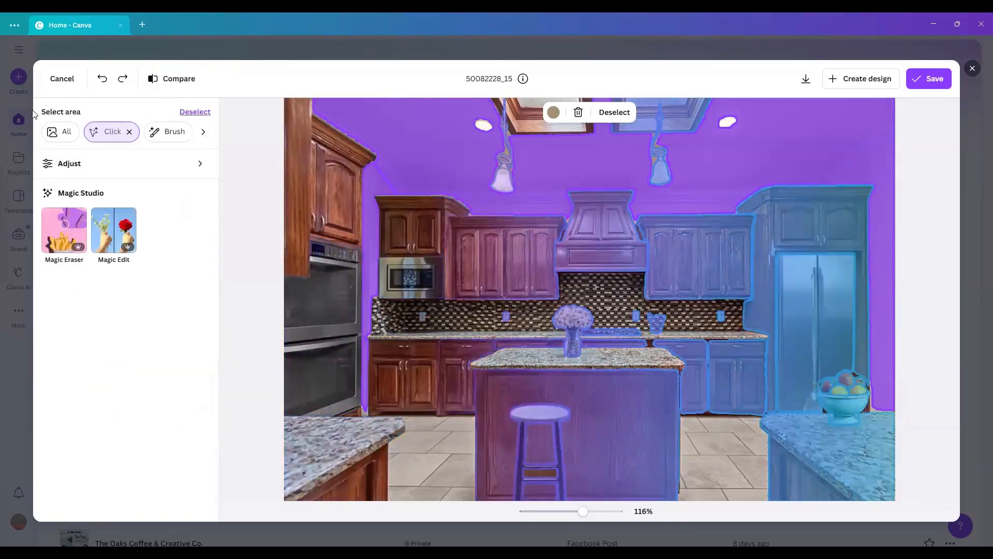
# Step: Save the retouched kitchen photo with the area selection cleared, and close the design creation window
pyautogui.click(195, 113)
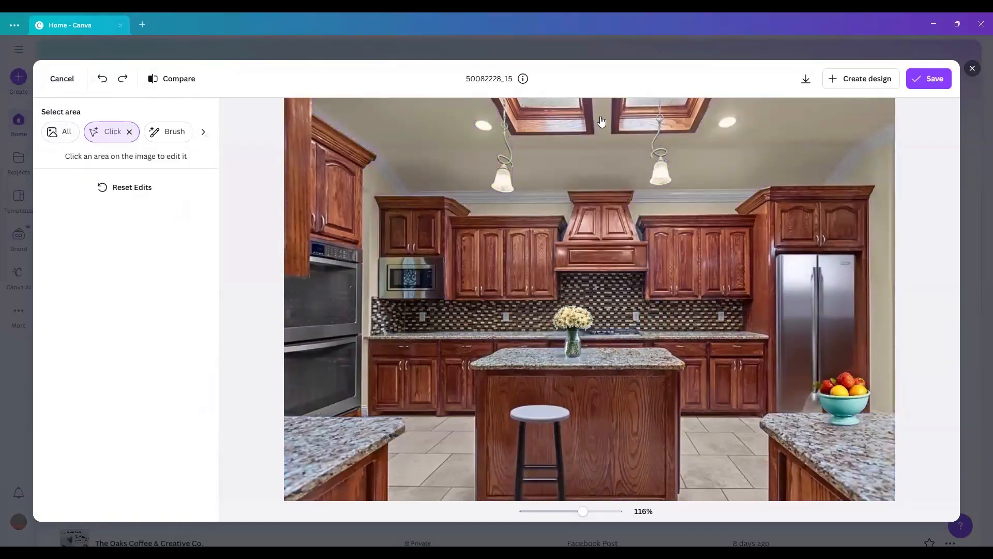
pyautogui.click(921, 76)
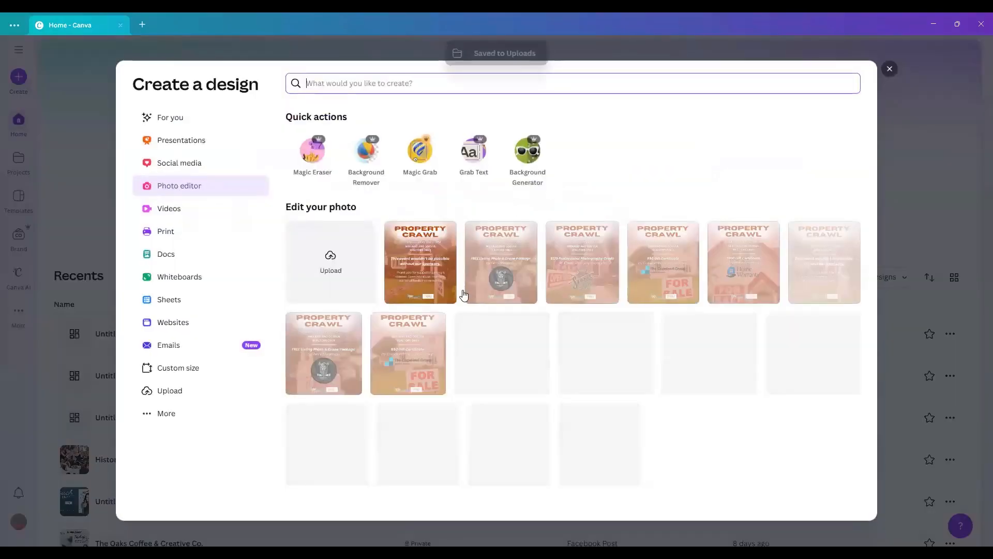
pyautogui.scroll(-2, 499, 296)
pyautogui.scroll(-3, 500, 296)
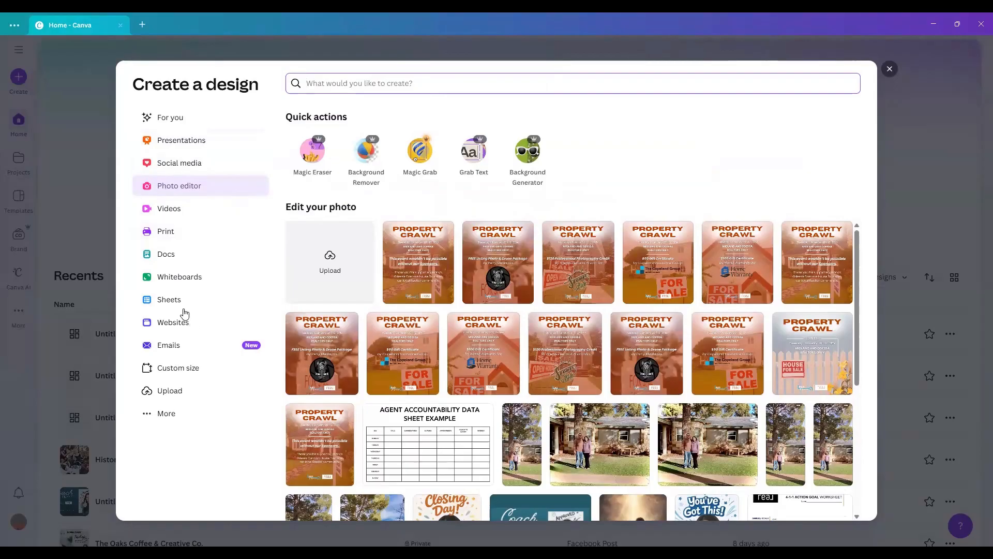
pyautogui.click(891, 71)
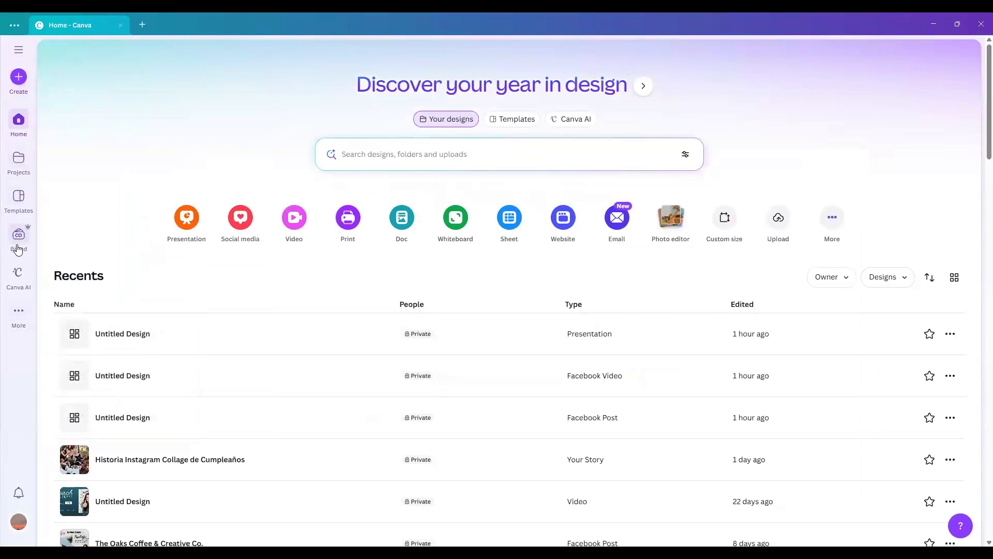
# Step: Create a new Brand Kit named "Real Lead group" in the brand area
pyautogui.click(17, 248)
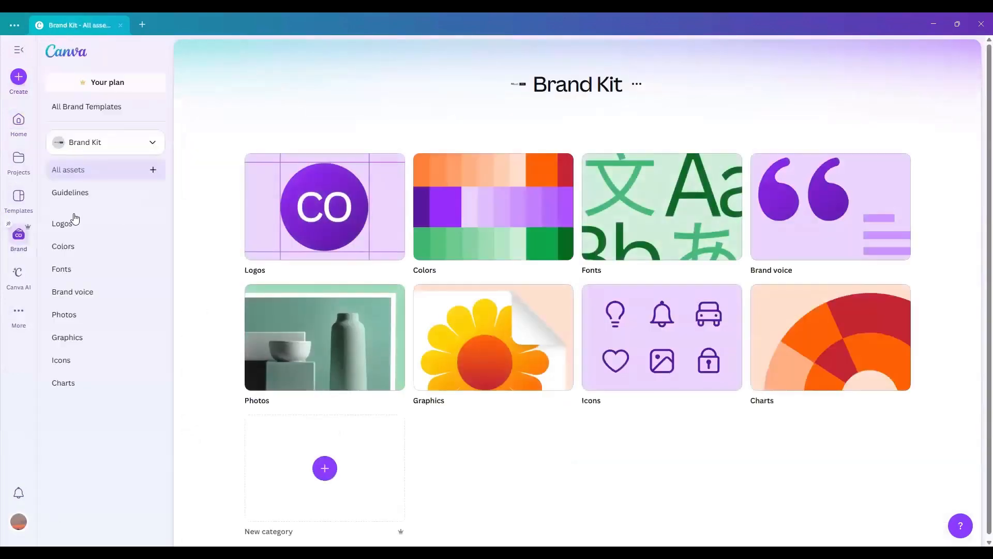
pyautogui.click(105, 147)
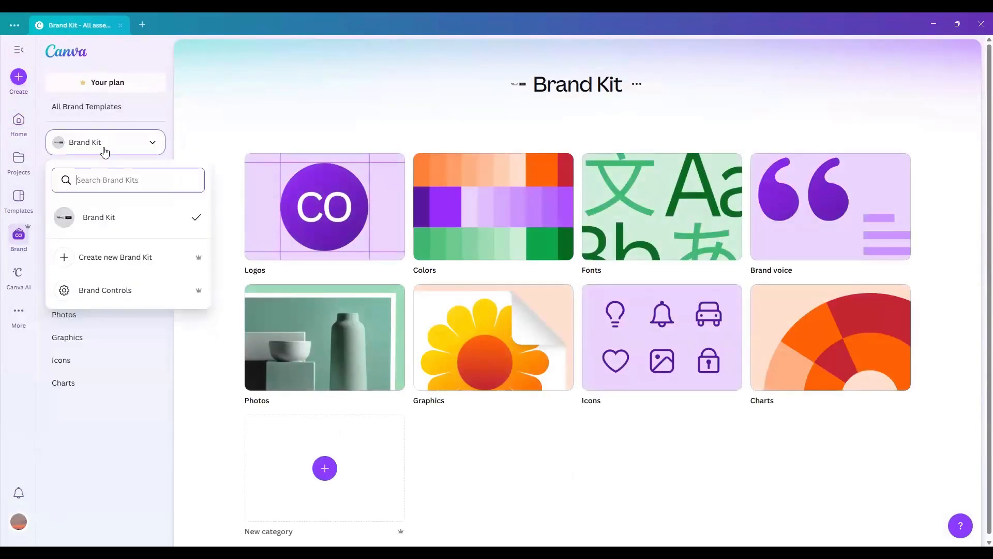
pyautogui.click(92, 223)
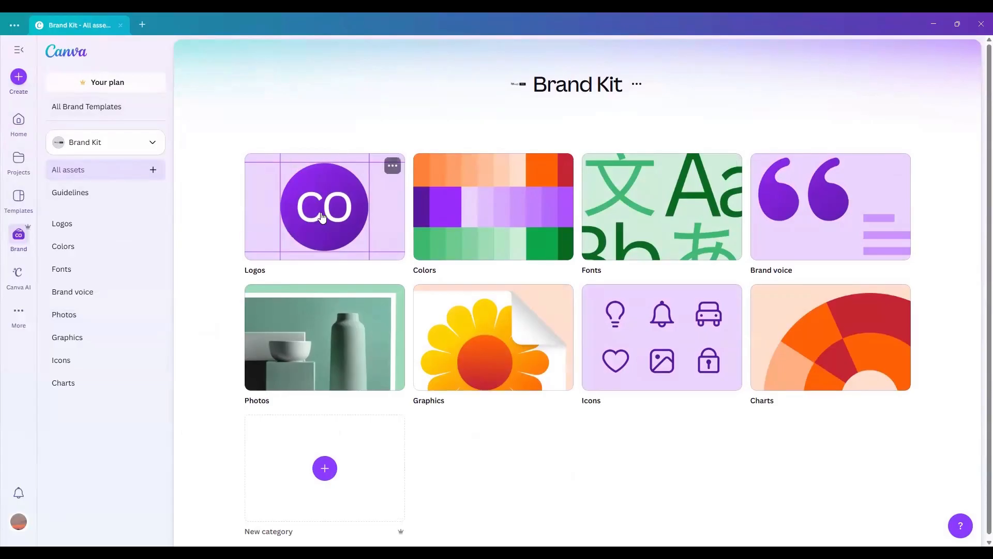
pyautogui.click(129, 143)
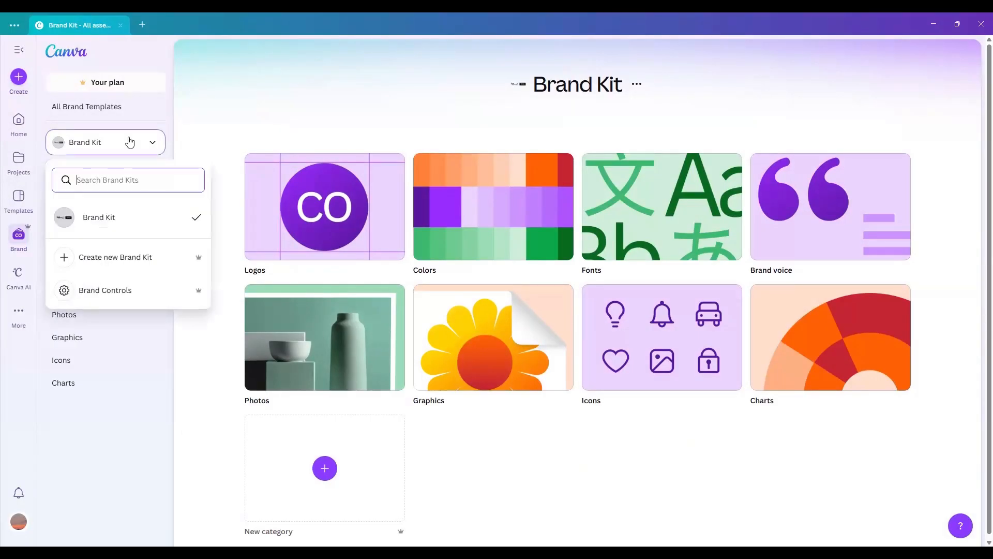
pyautogui.click(112, 257)
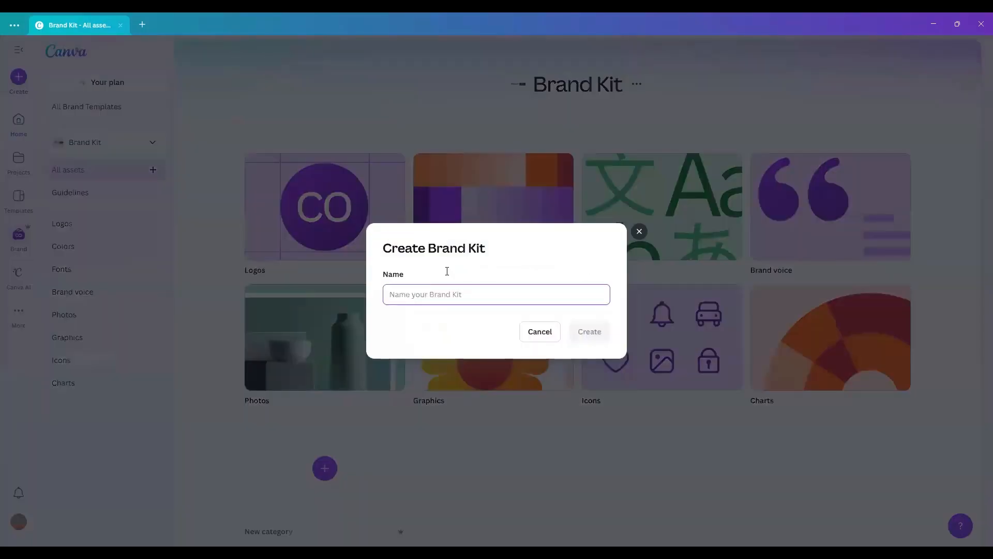
pyautogui.write('Real Lead group')
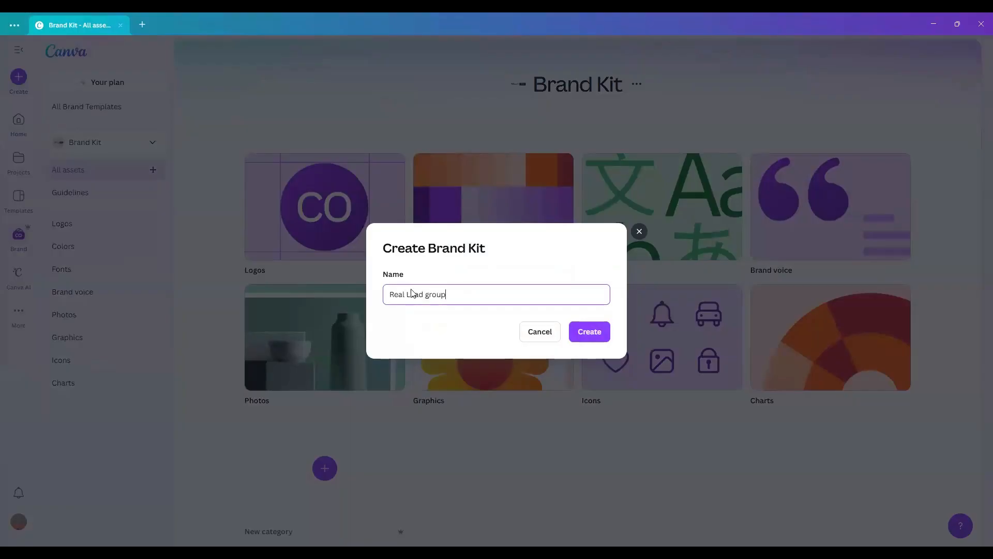
pyautogui.click(596, 345)
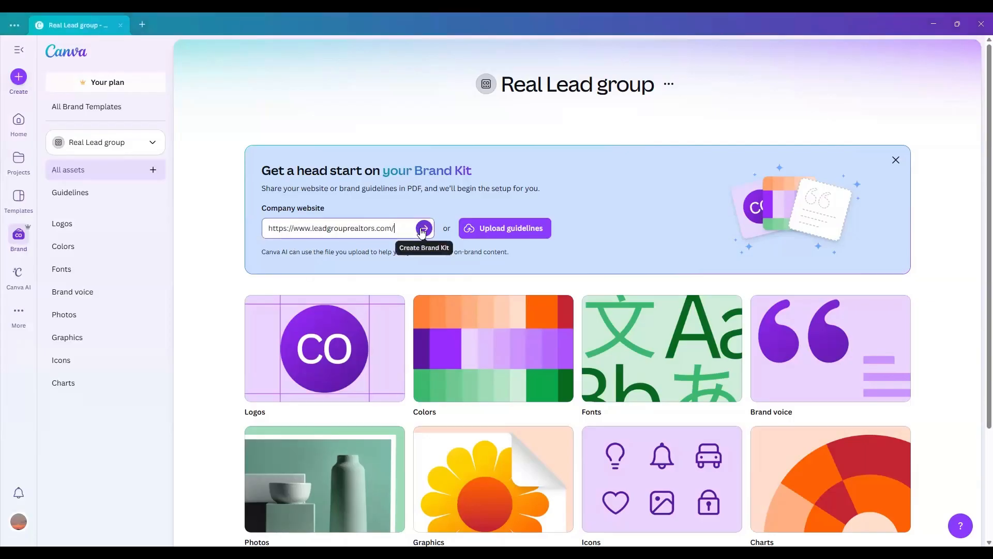
pyautogui.click(423, 229)
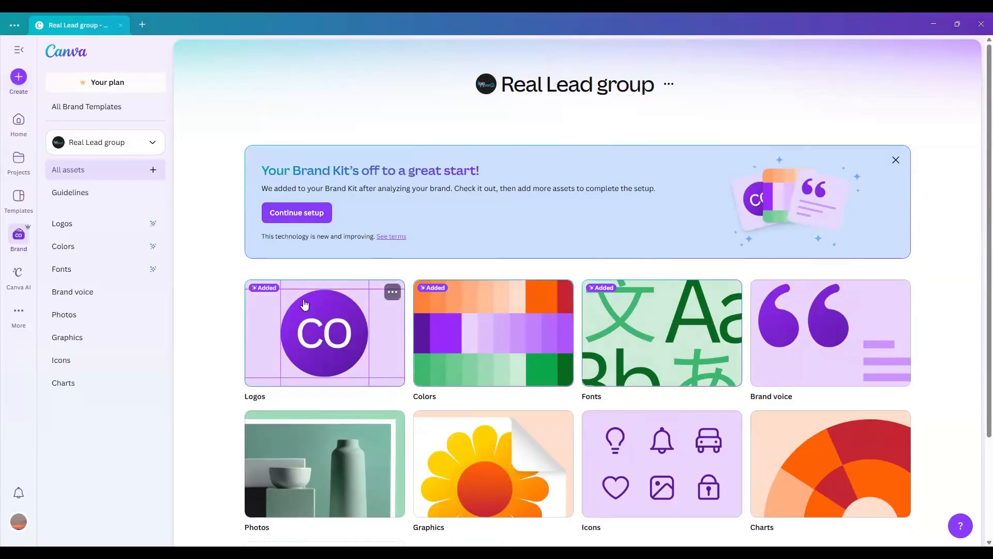
pyautogui.click(305, 212)
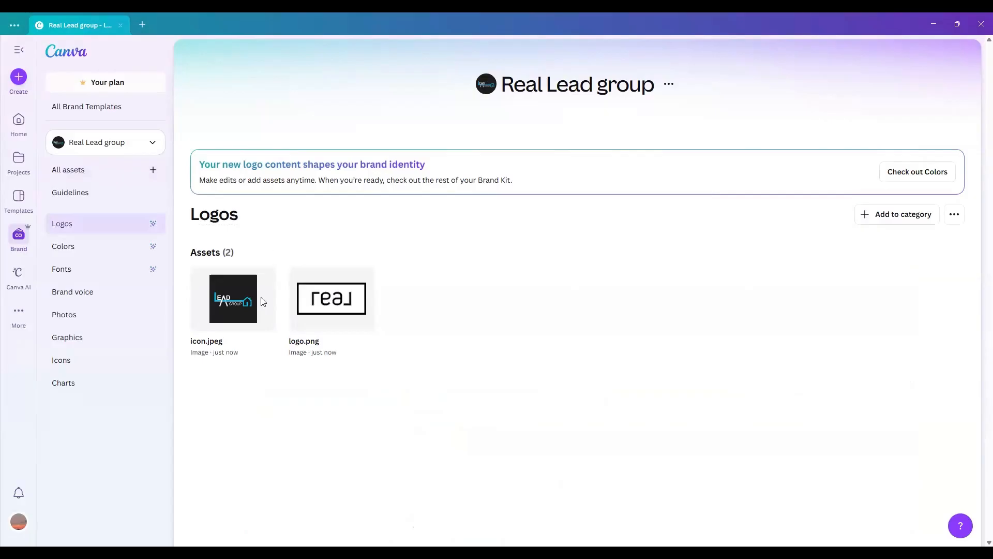
pyautogui.click(914, 175)
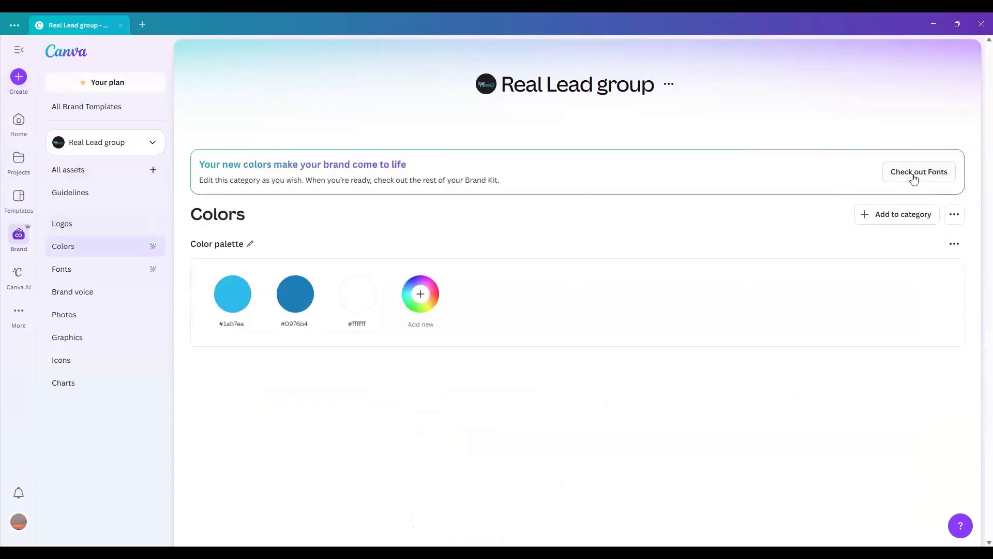
pyautogui.click(914, 178)
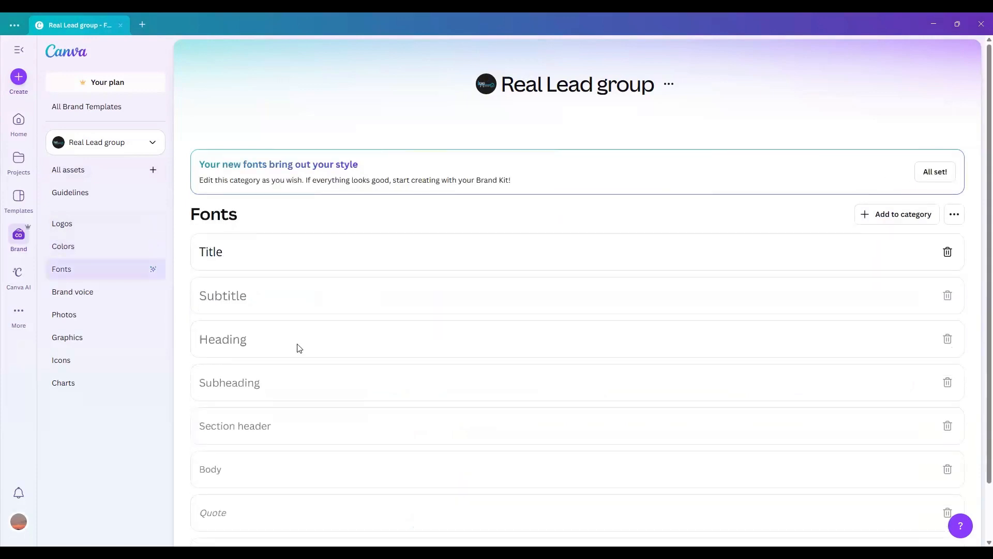
pyautogui.scroll(-2, 284, 326)
pyautogui.scroll(2, 299, 358)
pyautogui.click(938, 176)
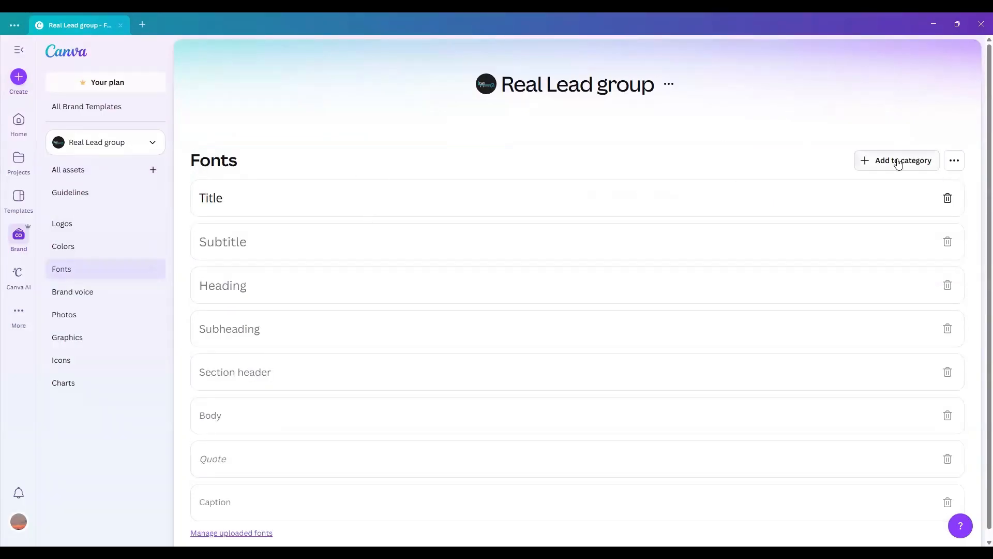
# Step: Add and save a warm, confident, grounded, conversational yet professional brand voice that avoids sales pressure, jargon, slang, dashes and excessive punctuation
pyautogui.click(83, 294)
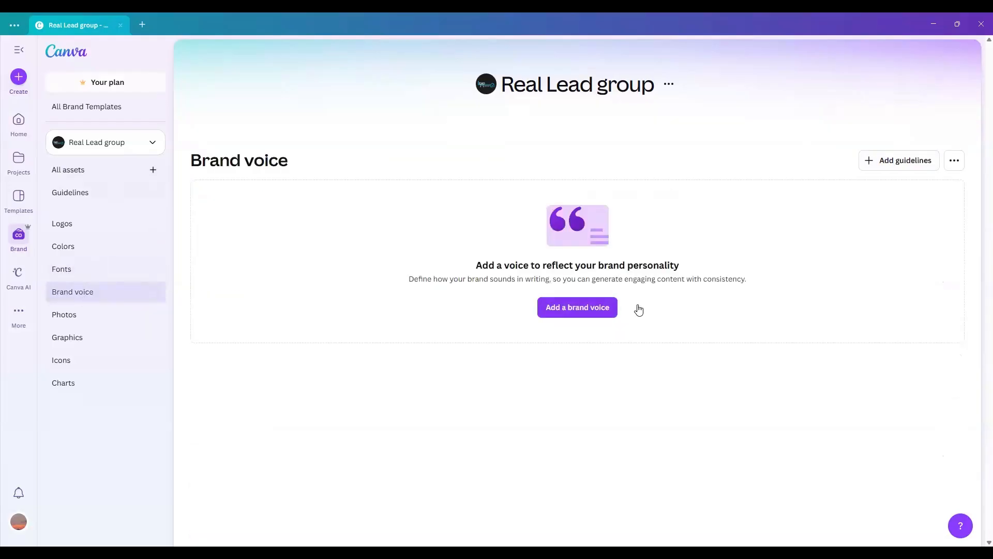
pyautogui.click(578, 316)
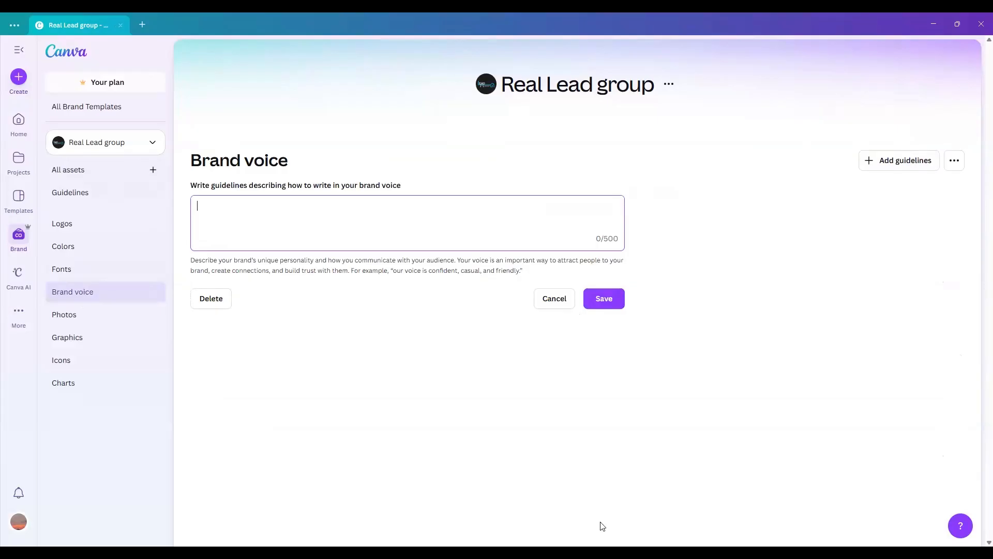
pyautogui.click(602, 553)
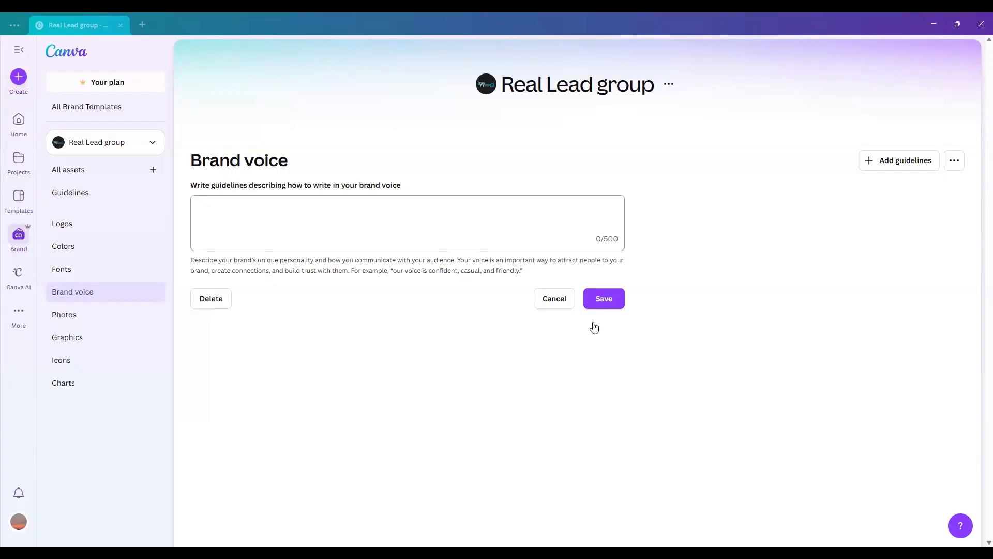
pyautogui.write('Warm, confident, and grounded. Conversational yet professional. I speak clearly and intentionally, like a coach who leads with integrity and experience. I value clarity over hype, community over competition, and systems that support real life. My writing is calm, invitational, and human. I avoid sales pressure, jargon, slang, dashes, and excessive punctuation. I explain why things matter and guide, not push.')
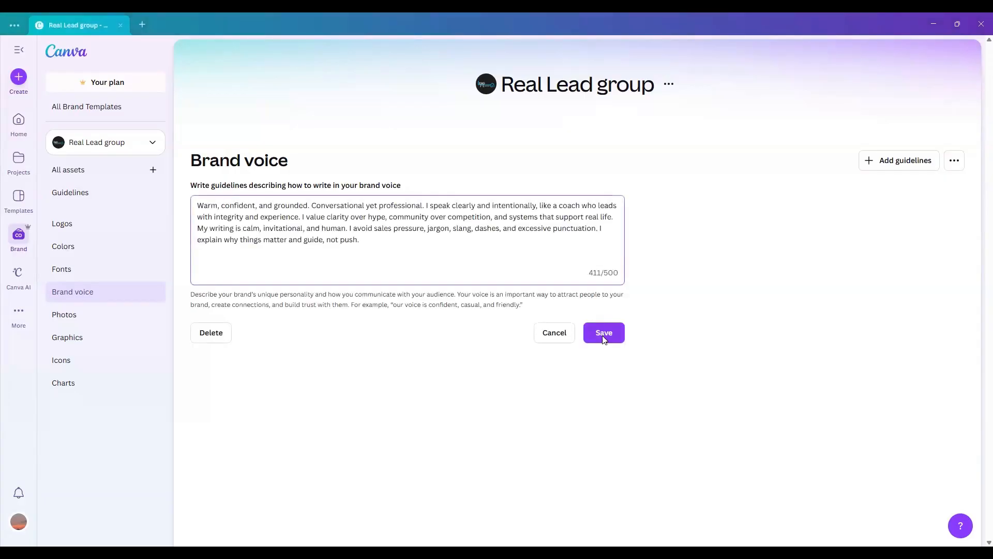
pyautogui.click(604, 337)
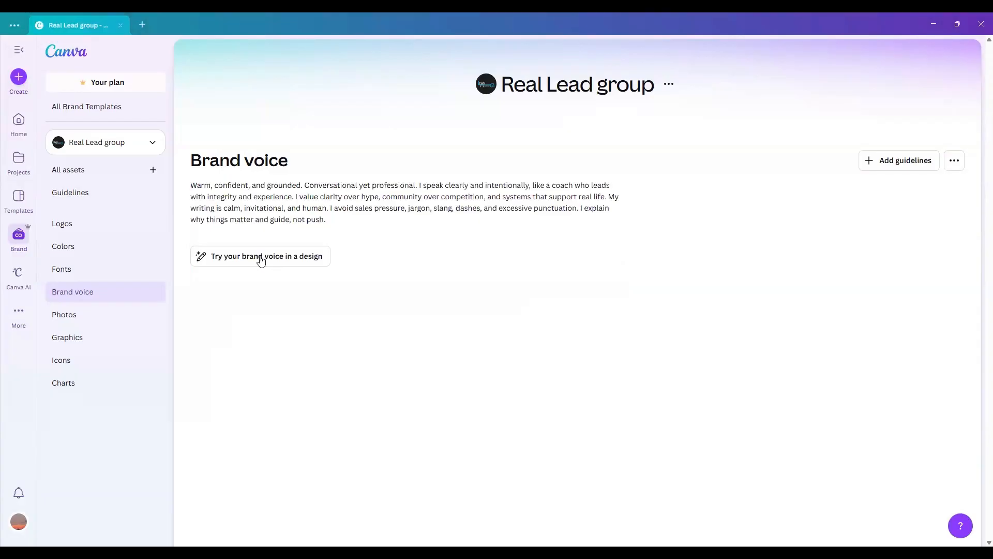
# Step: Start uploading brand assets to the Photos category and select the IMG_2561 image in the Downloads folder
pyautogui.click(111, 321)
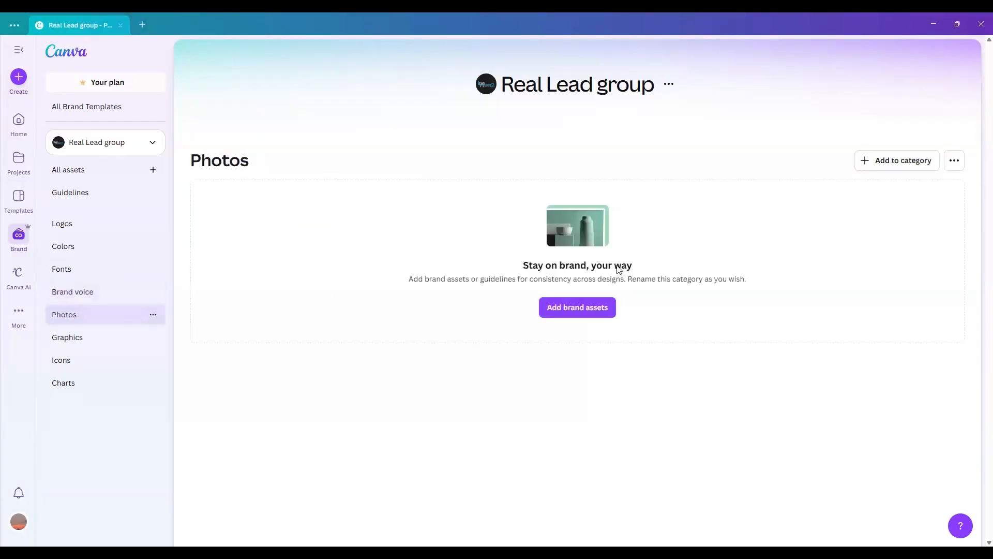
pyautogui.click(596, 315)
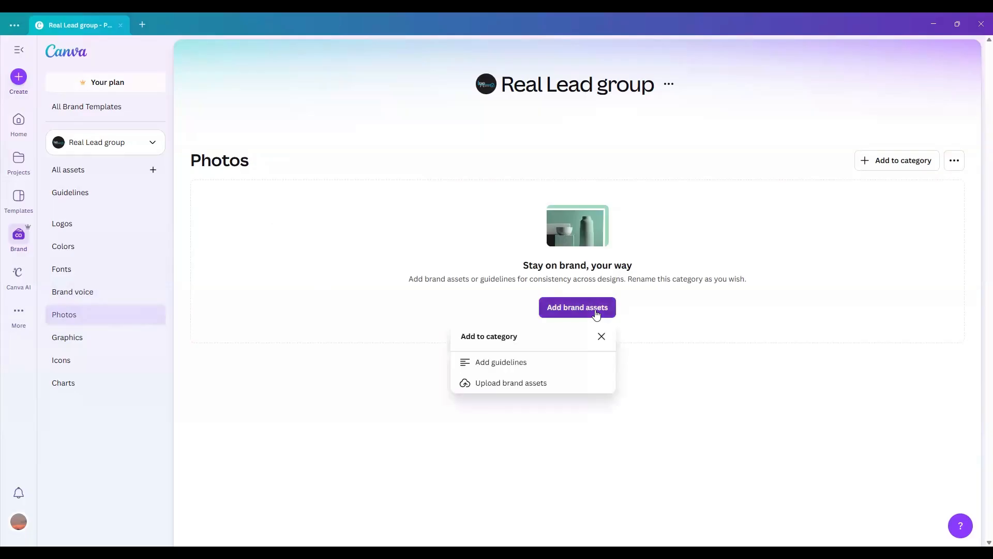
pyautogui.click(515, 387)
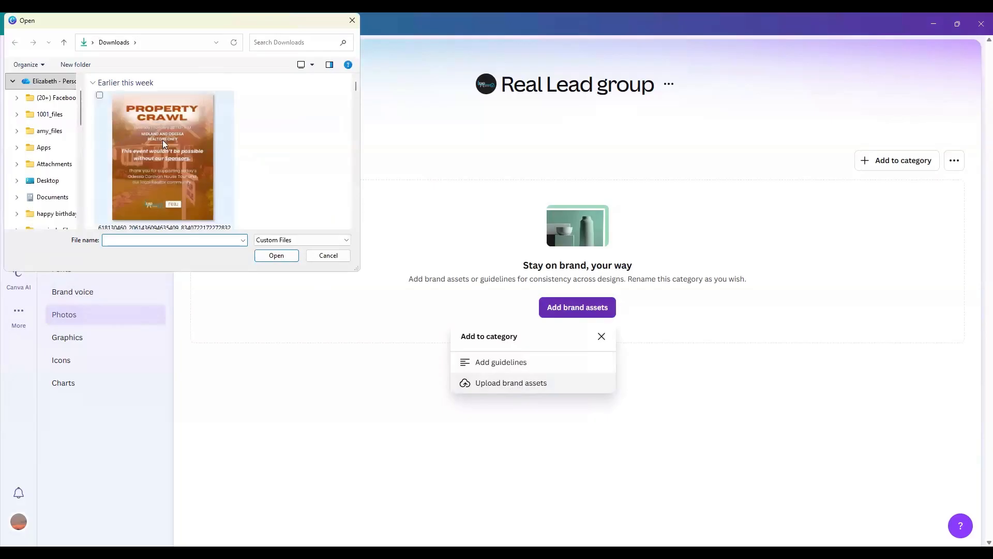
pyautogui.scroll(-3, 173, 153)
pyautogui.scroll(-1, 46, 165)
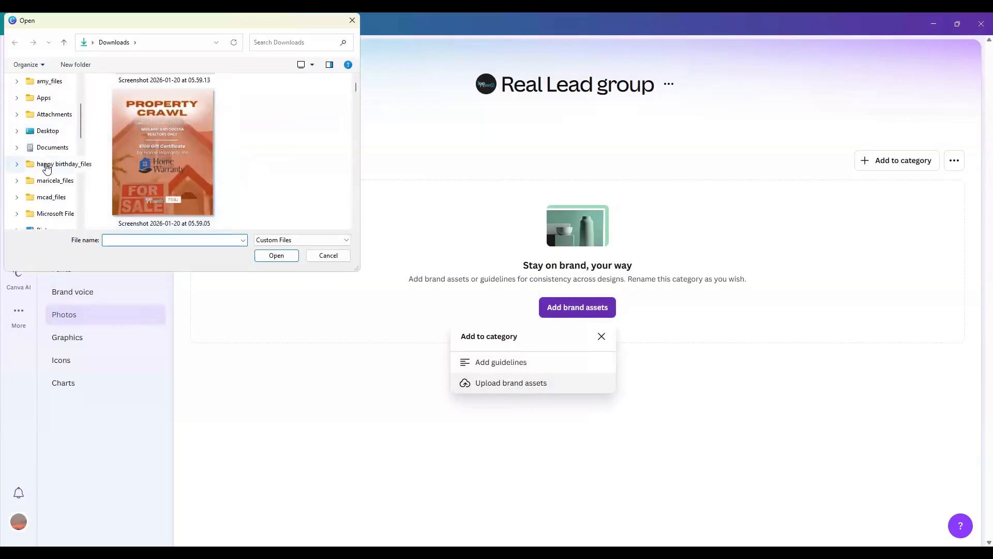
pyautogui.scroll(-3, 46, 166)
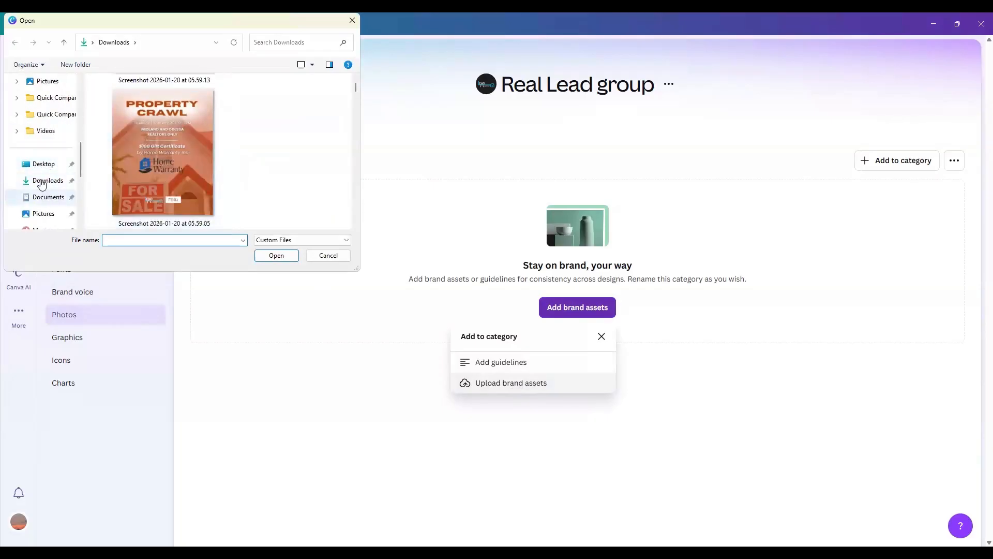
pyautogui.click(41, 181)
pyautogui.scroll(-1, 234, 183)
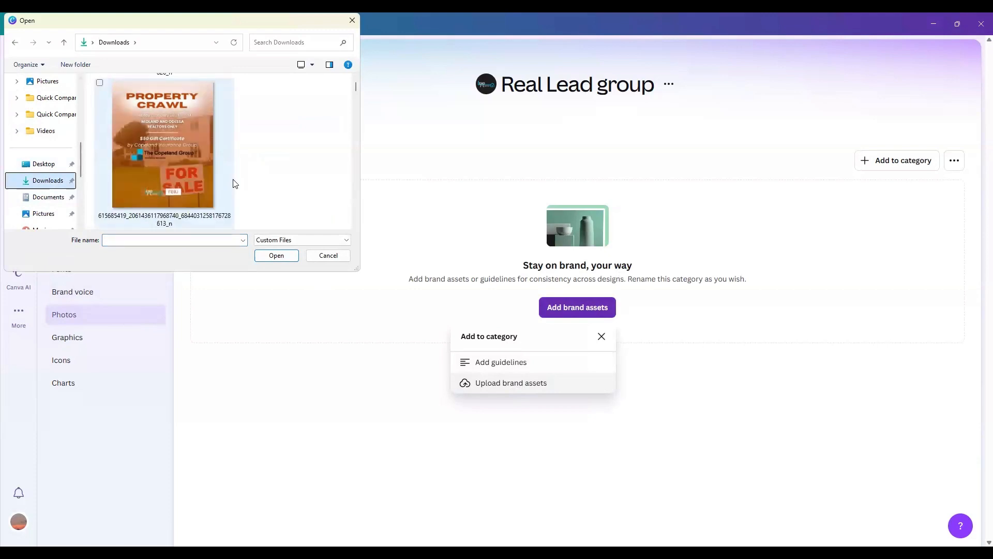
pyautogui.scroll(-2, 235, 185)
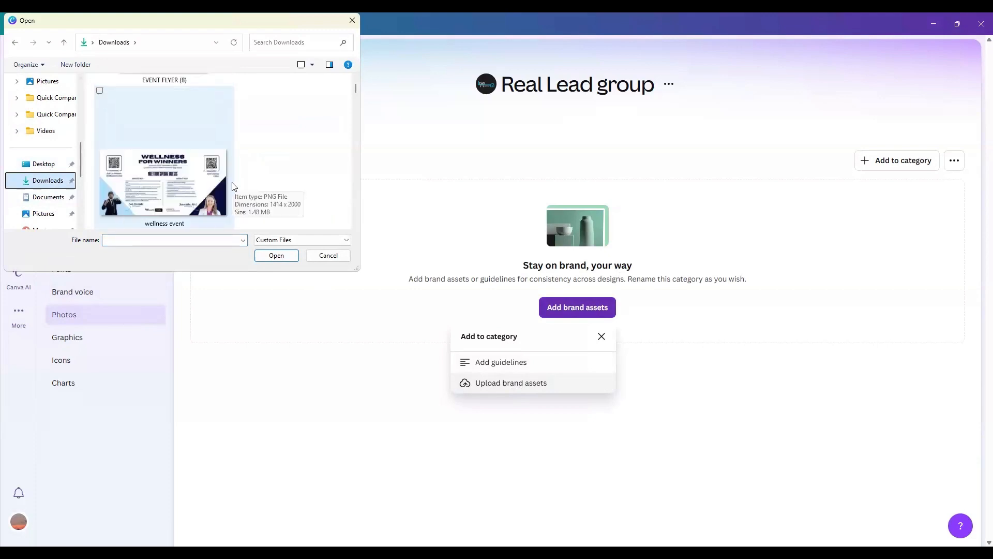
pyautogui.scroll(-2, 232, 187)
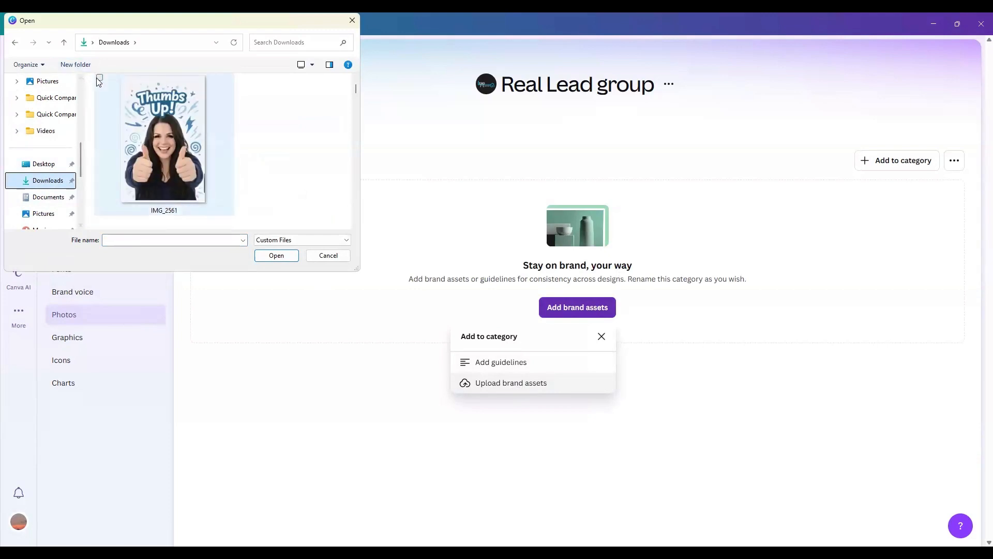
pyautogui.click(225, 119)
# Step: Add "Black Bold Letters Digital Business Email Header (1)", img_2560_720 and DxP-FullLogo to the files selected for upload
pyautogui.scroll(-2, 225, 119)
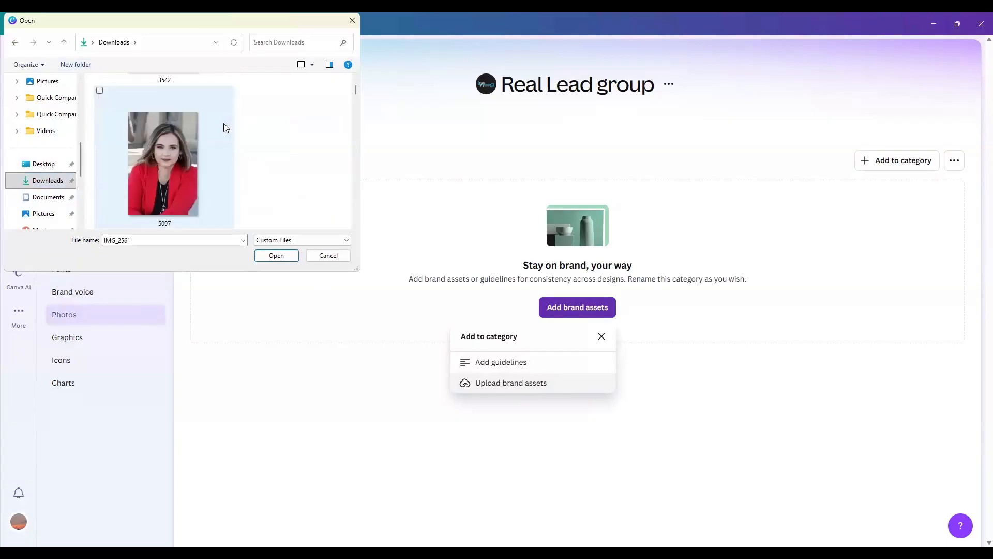
pyautogui.scroll(-6, 225, 128)
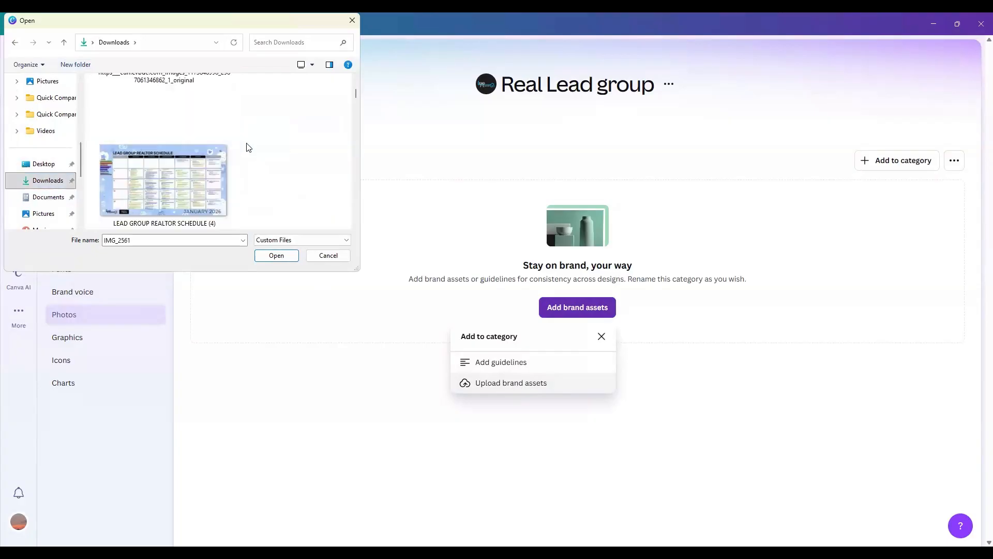
pyautogui.scroll(-5, 248, 148)
pyautogui.scroll(1, 248, 147)
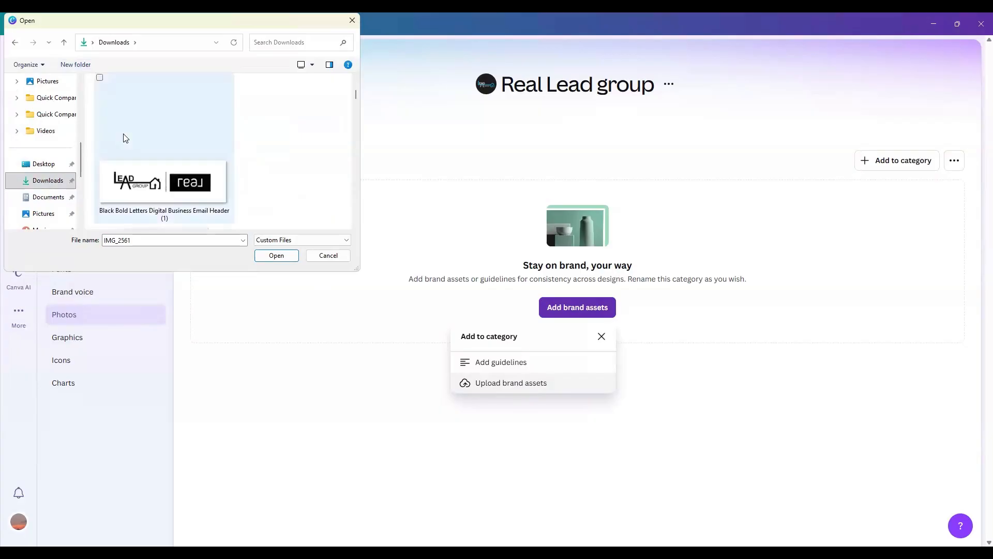
pyautogui.click(115, 128)
pyautogui.scroll(-2, 115, 128)
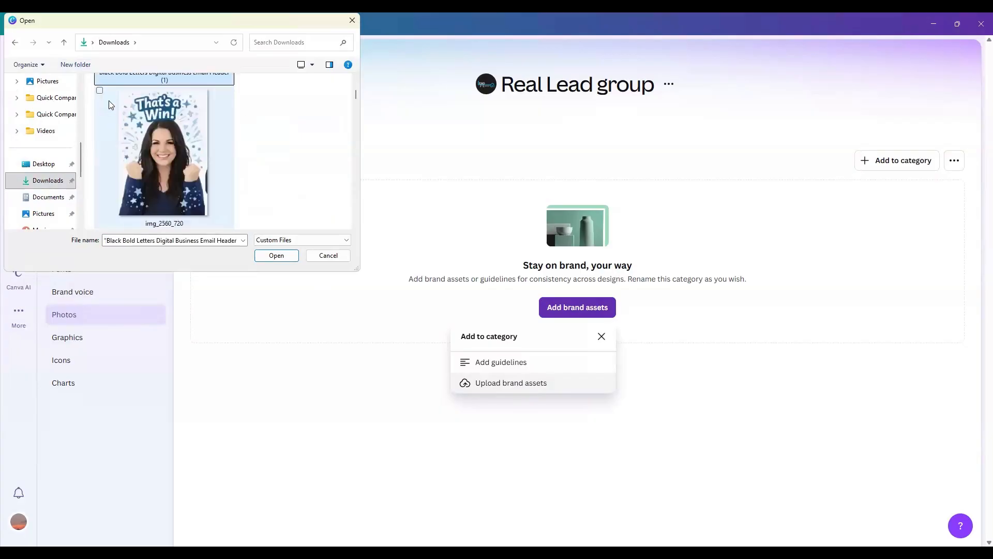
pyautogui.click(99, 91)
pyautogui.scroll(-3, 143, 122)
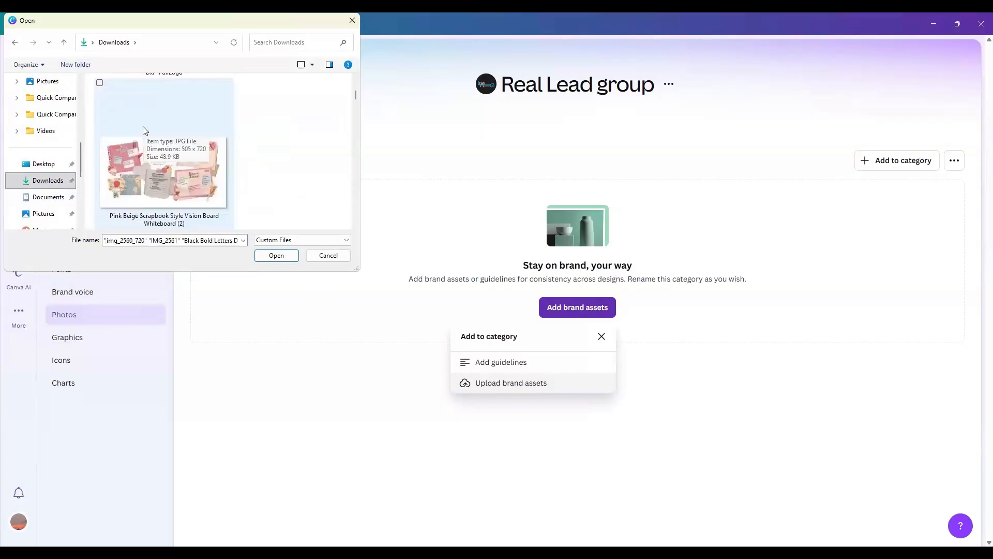
pyautogui.scroll(1, 144, 129)
pyautogui.keyDown('ctrl'); pyautogui.click(150, 122); pyautogui.keyUp('ctrl')
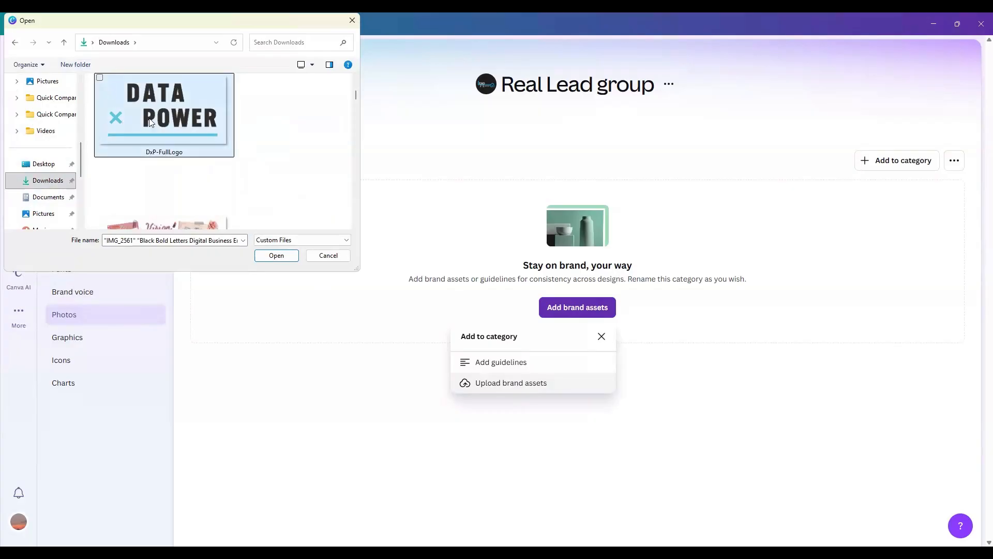
# Step: Add the LG TEAM (2) and birthday_greetings images from the Downloads folder to the upload selection
pyautogui.scroll(-3, 150, 124)
pyautogui.scroll(-3, 151, 138)
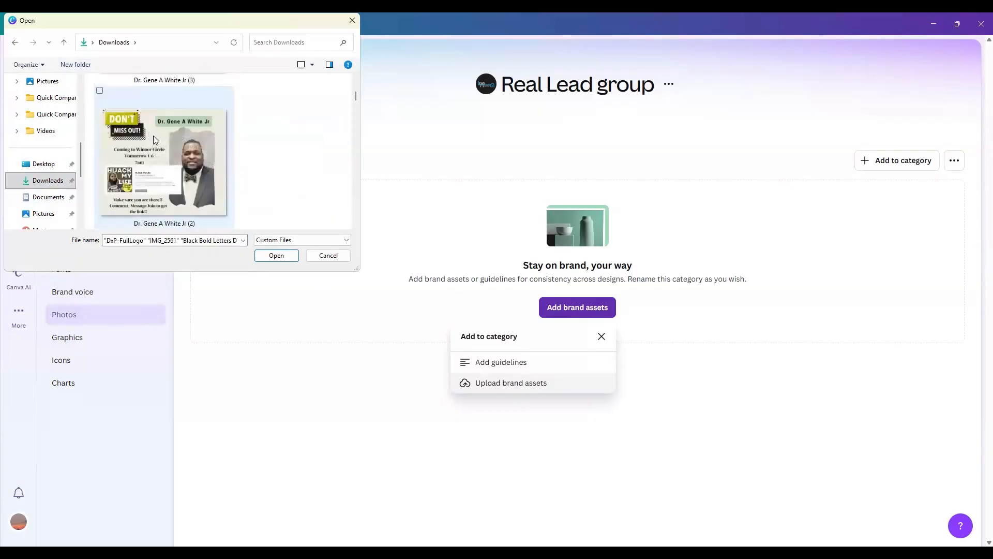
pyautogui.scroll(-5, 162, 147)
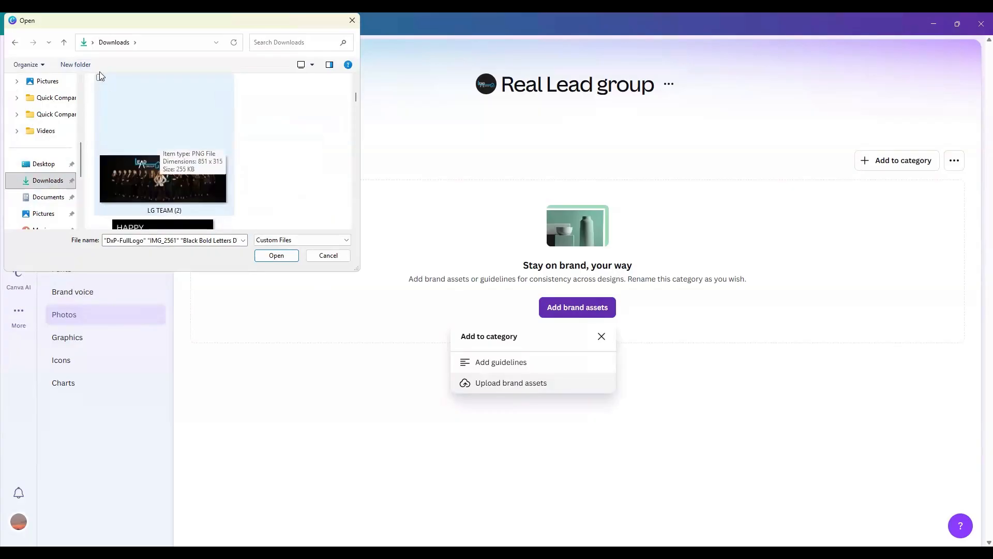
pyautogui.click(100, 79)
pyautogui.scroll(-2, 159, 142)
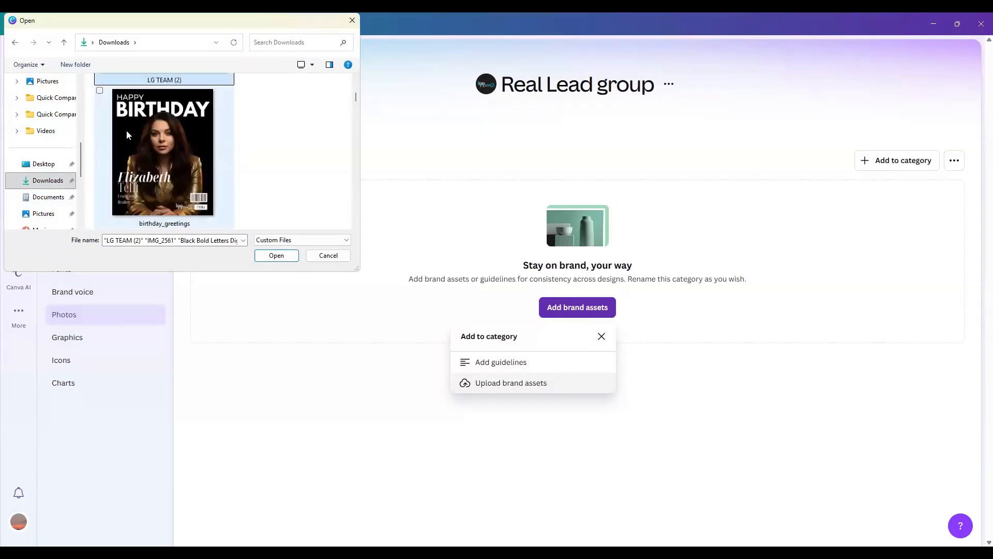
pyautogui.click(99, 90)
pyautogui.scroll(-2, 124, 110)
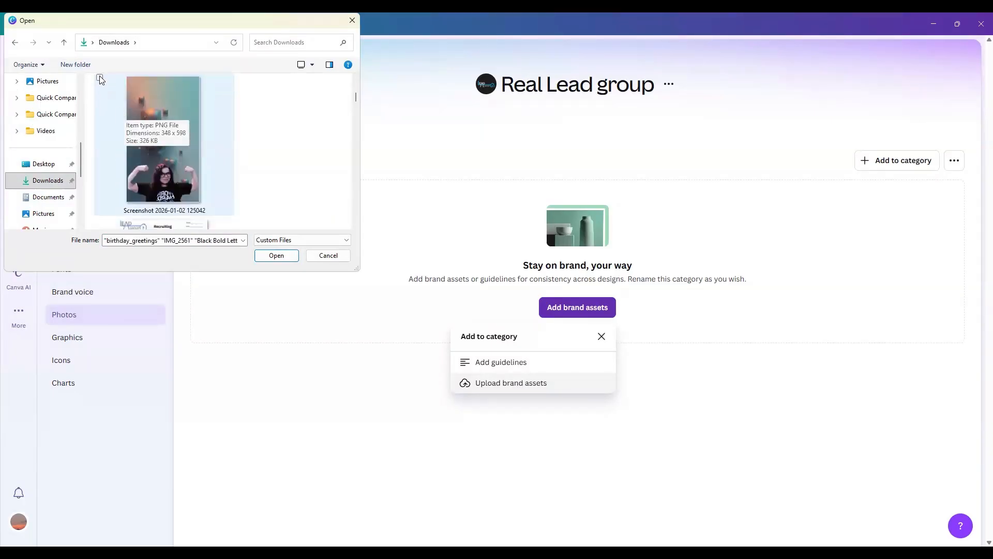
pyautogui.click(99, 78)
pyautogui.scroll(-3, 110, 92)
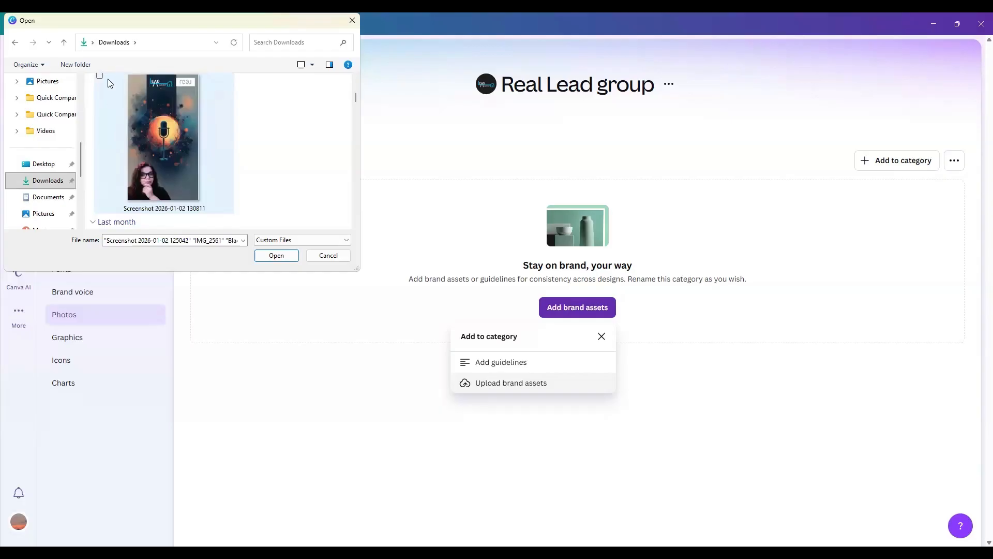
pyautogui.click(99, 78)
pyautogui.scroll(-3, 122, 118)
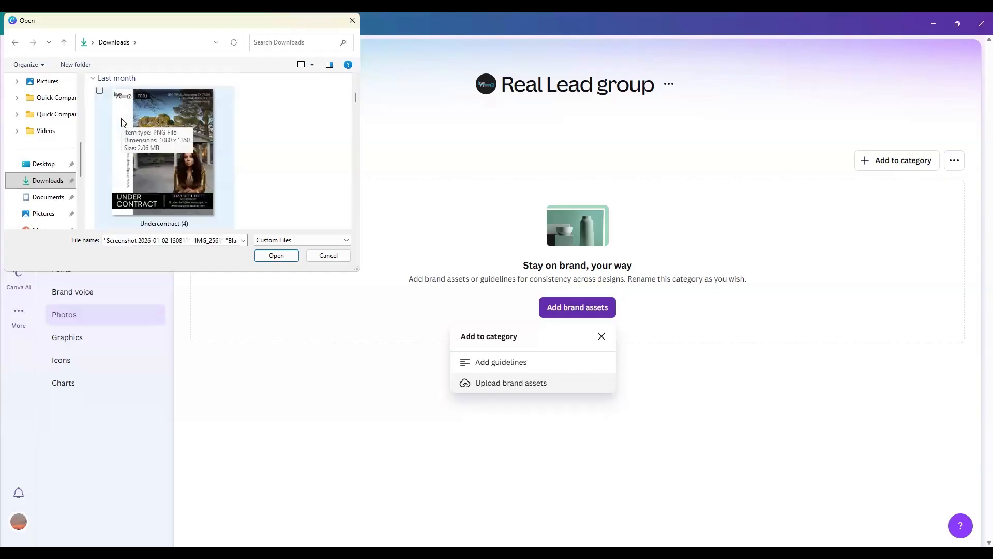
pyautogui.scroll(-2, 121, 122)
pyautogui.scroll(2, 123, 122)
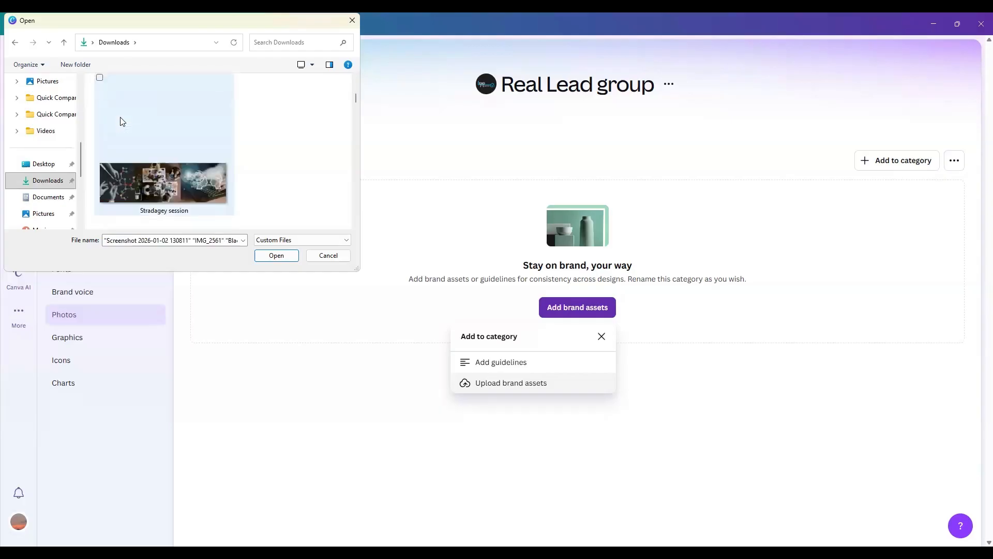
pyautogui.click(98, 78)
# Step: Add the images unnamed (7), unnamed (6) and unnamed (5) to the files selected for upload
pyautogui.scroll(-4, 120, 112)
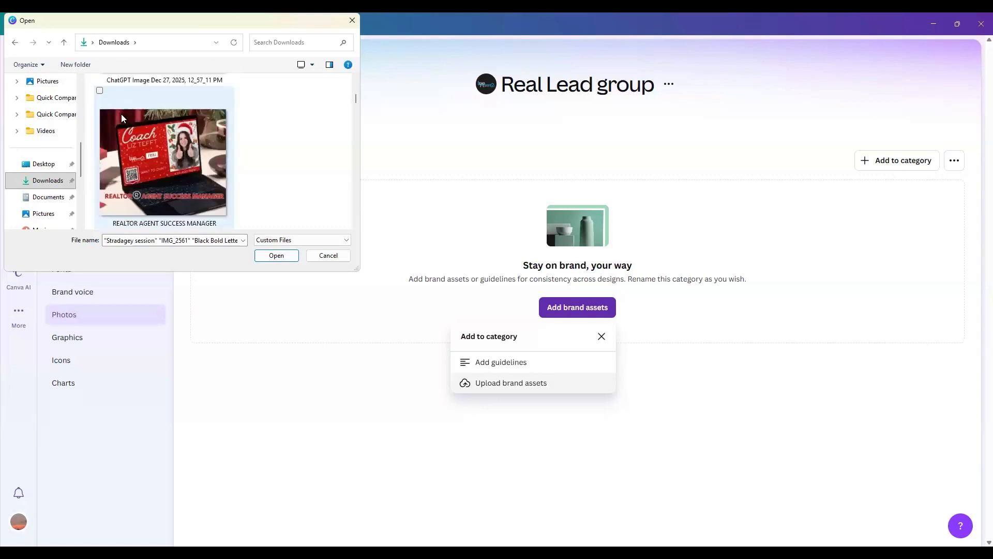
pyautogui.scroll(-5, 122, 118)
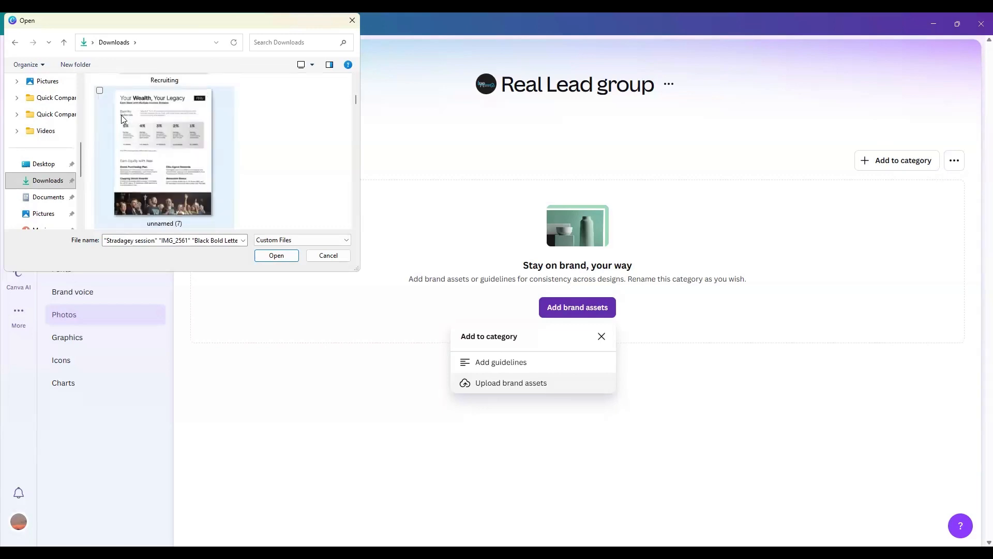
pyautogui.scroll(2, 116, 103)
pyautogui.click(100, 78)
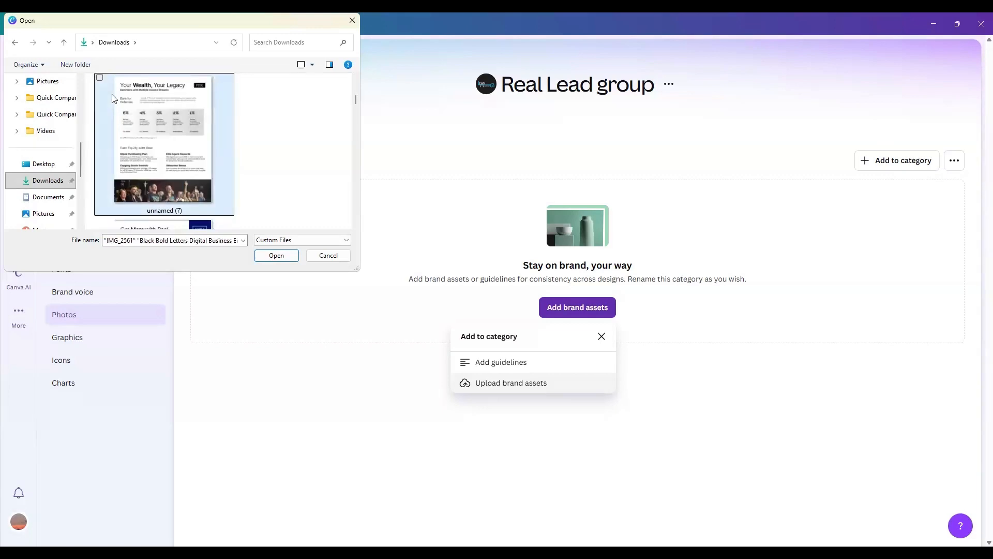
pyautogui.scroll(-2, 112, 96)
pyautogui.click(100, 91)
pyautogui.scroll(-2, 114, 108)
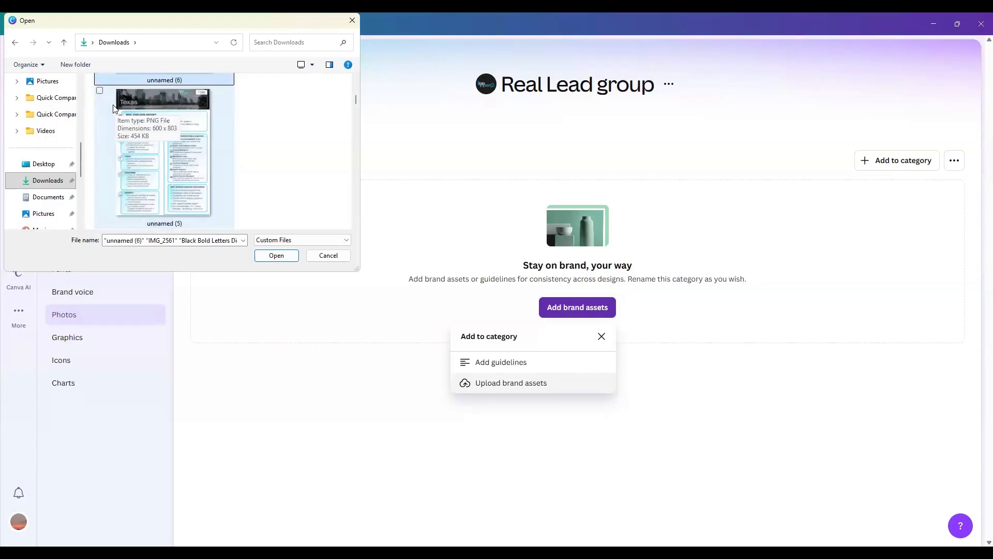
pyautogui.click(101, 90)
# Step: Extend the upload selection with the images unnamed (4), unnamed (3), unnamed (2) and unnamed
pyautogui.scroll(-1, 103, 98)
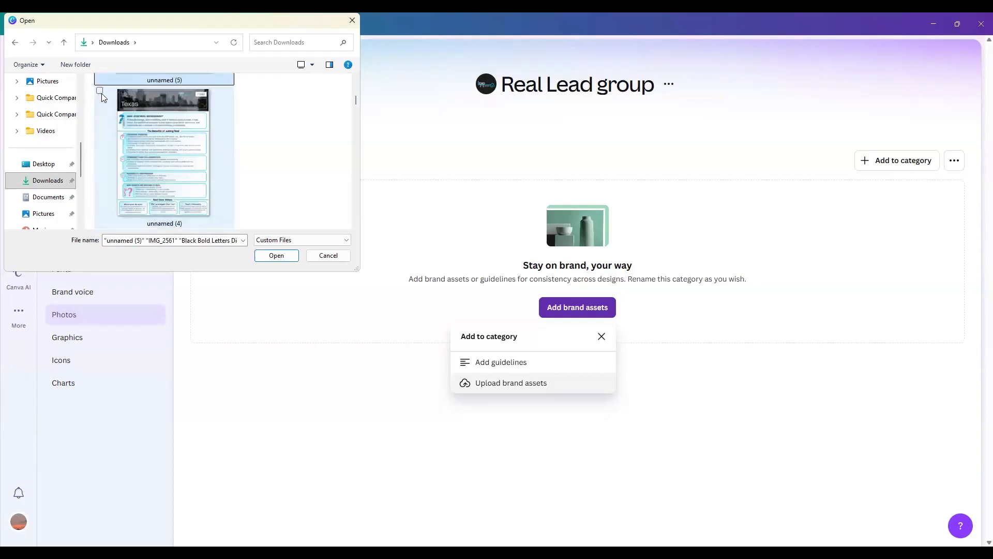
pyautogui.click(100, 91)
pyautogui.scroll(-1, 101, 102)
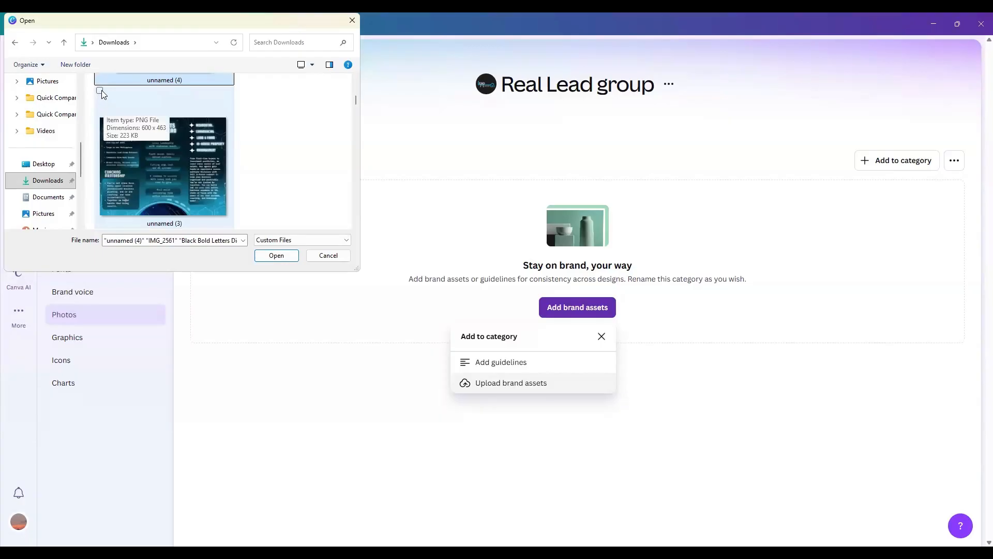
pyautogui.click(100, 91)
pyautogui.scroll(-1, 100, 93)
pyautogui.click(100, 91)
pyautogui.scroll(-1, 98, 93)
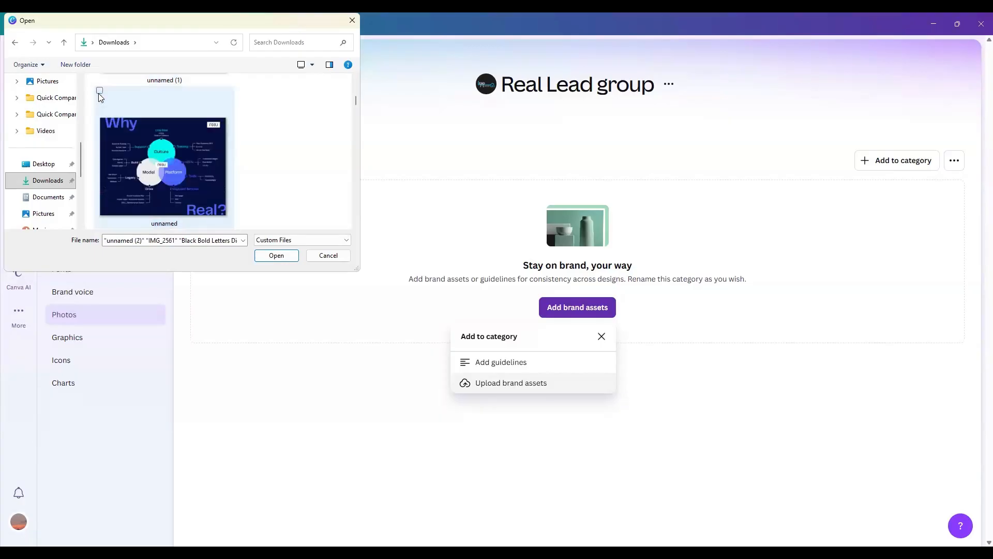
pyautogui.click(100, 91)
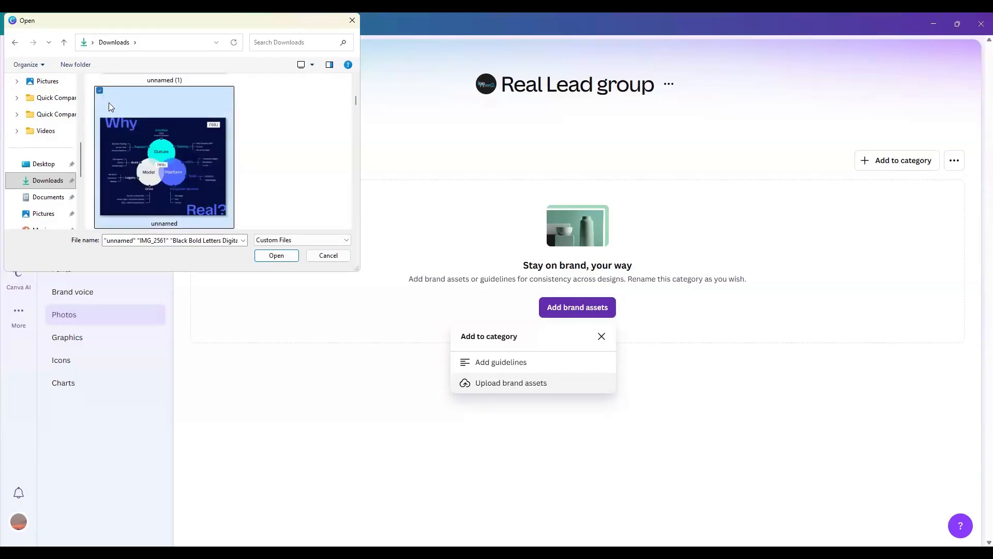
# Step: Add the LEAD GROUP EMAIL 1 image and the QR code image to the upload selection
pyautogui.scroll(-1, 99, 92)
pyautogui.click(99, 91)
pyautogui.scroll(-1, 101, 95)
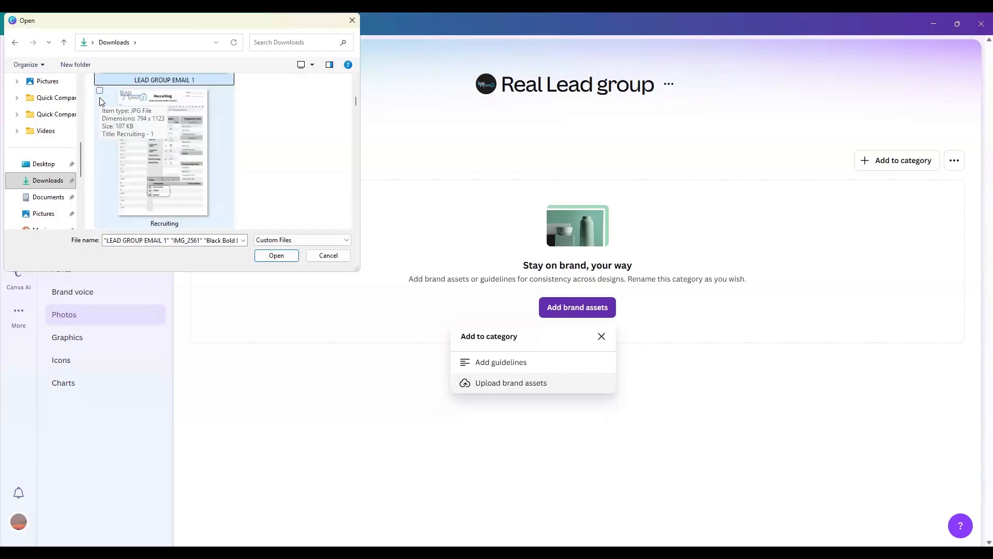
pyautogui.scroll(-2, 101, 105)
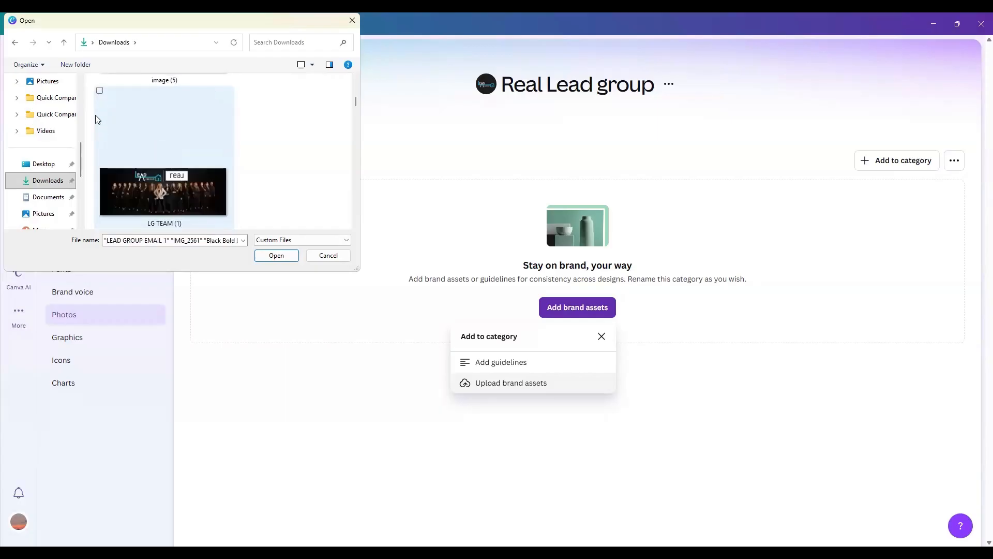
pyautogui.scroll(-2, 123, 135)
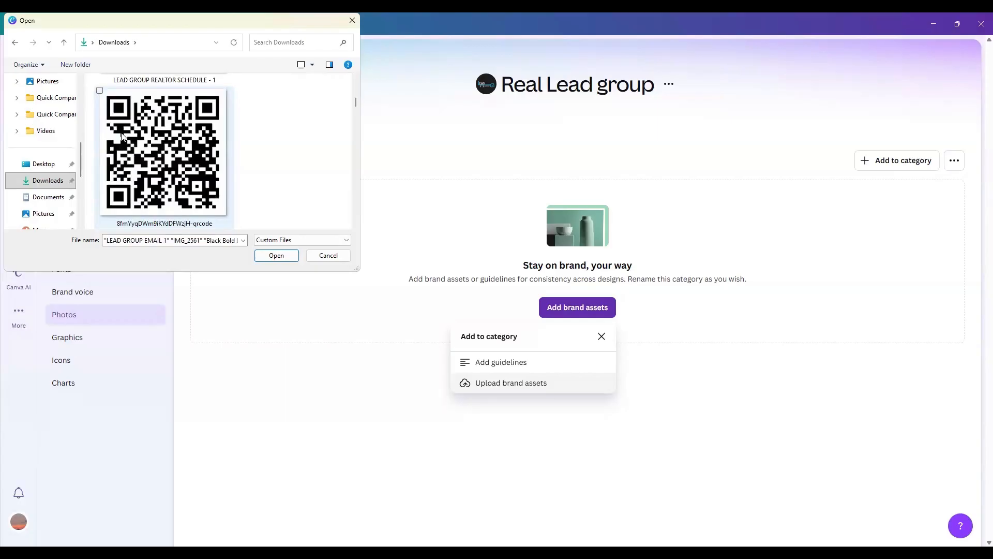
pyautogui.click(100, 91)
# Step: Find the Updated Hello Week image further down the Downloads folder and add it to the upload selection
pyautogui.scroll(-3, 171, 137)
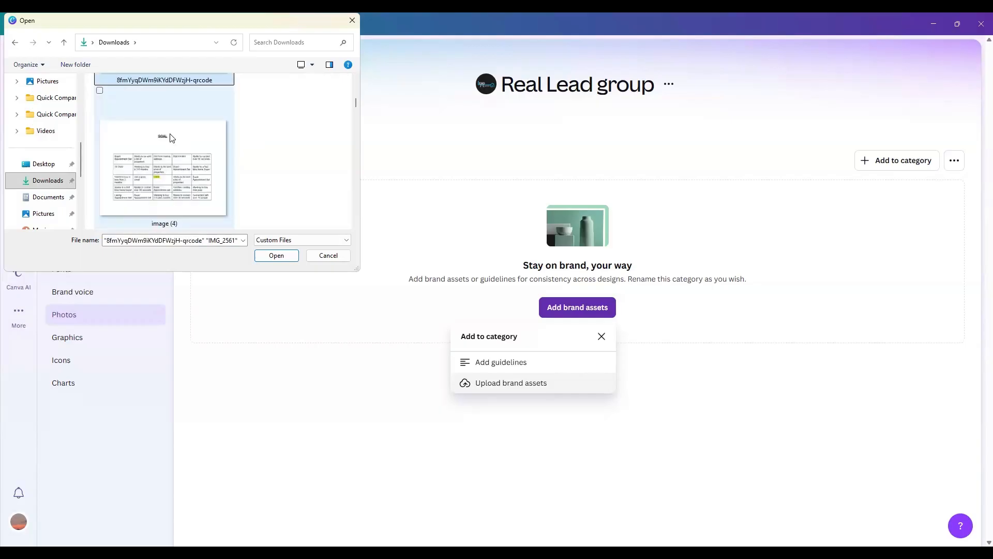
pyautogui.scroll(-6, 170, 136)
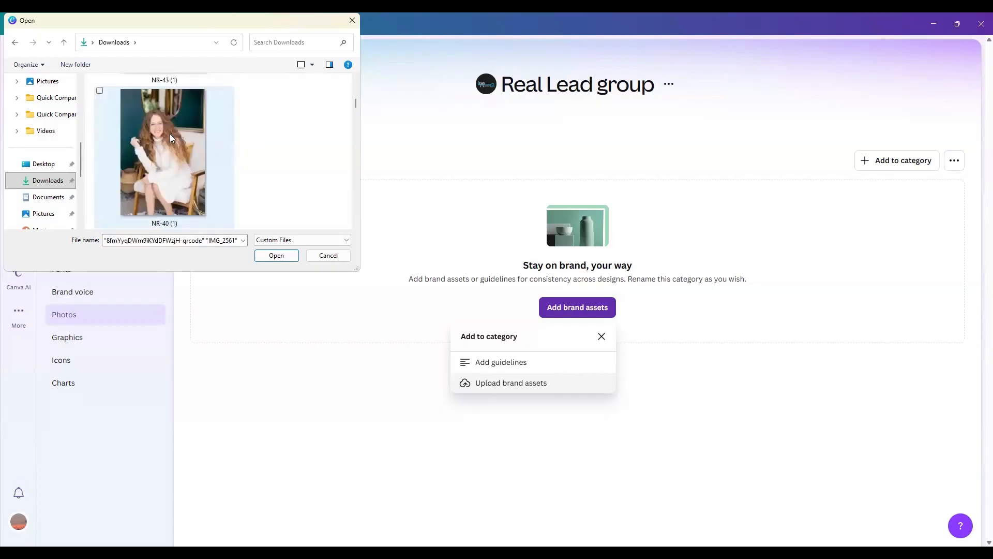
pyautogui.scroll(-4, 175, 135)
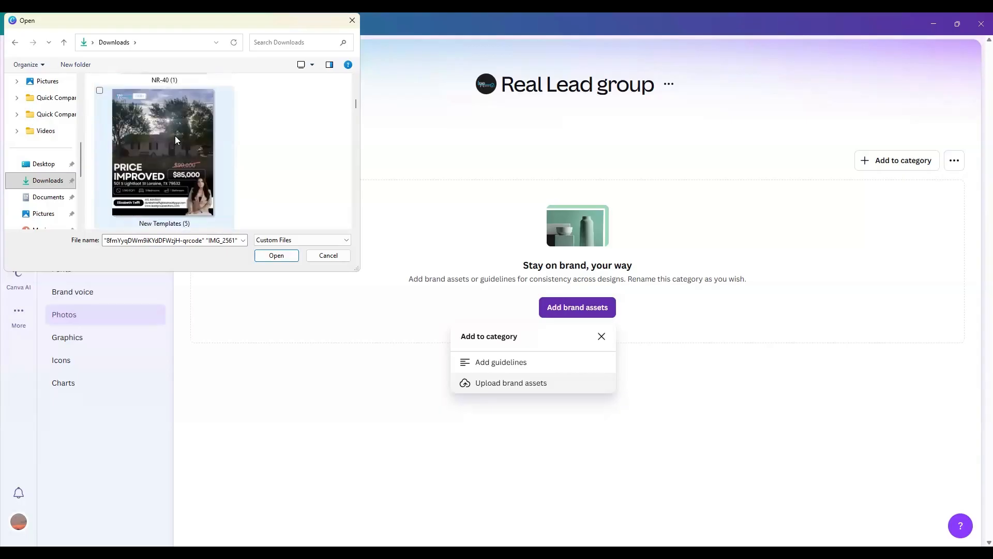
pyautogui.scroll(-2, 175, 136)
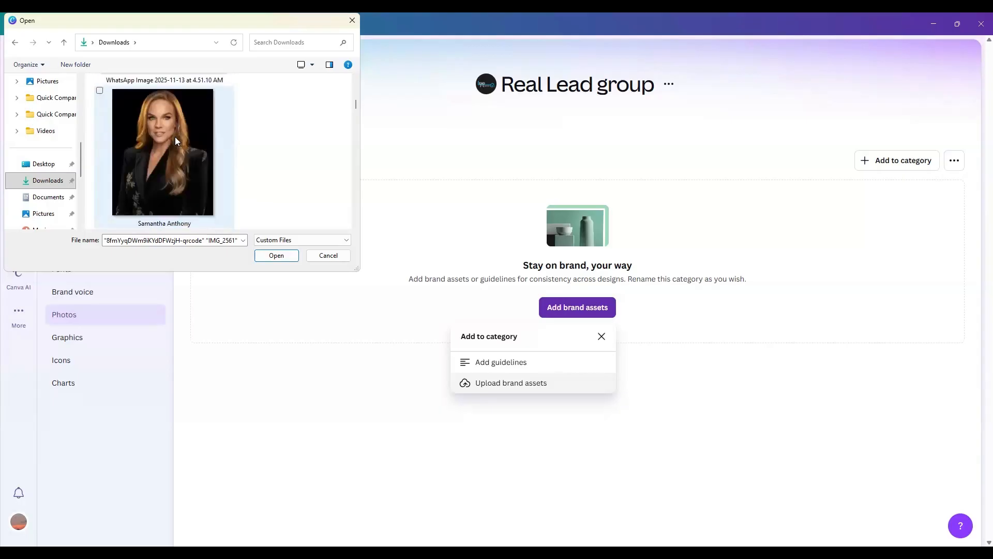
pyautogui.scroll(-4, 175, 136)
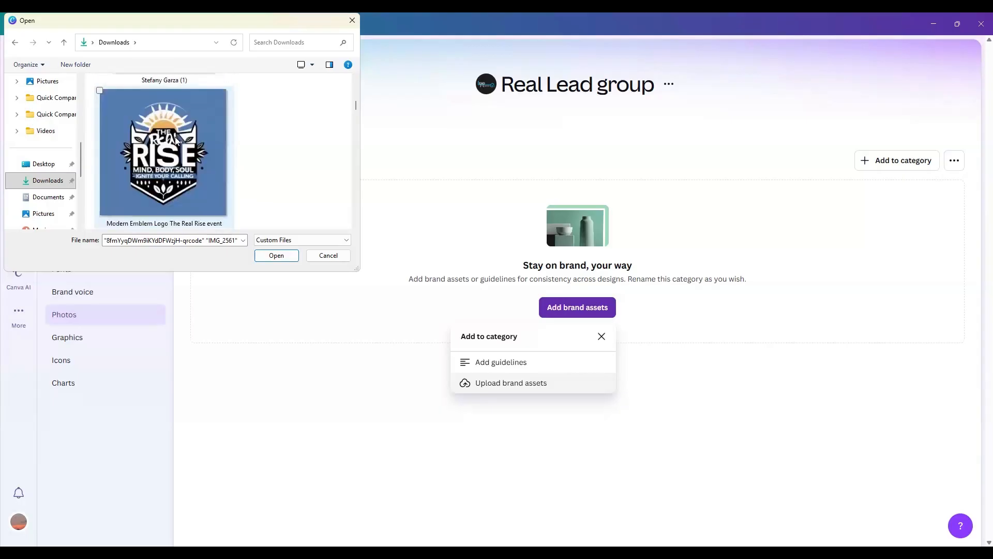
pyautogui.scroll(-4, 175, 138)
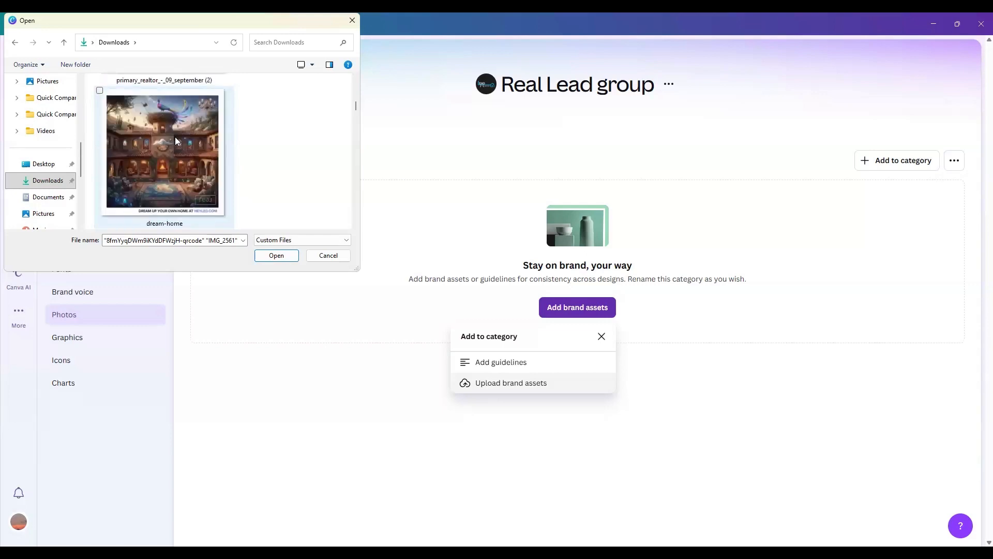
pyautogui.scroll(-4, 176, 138)
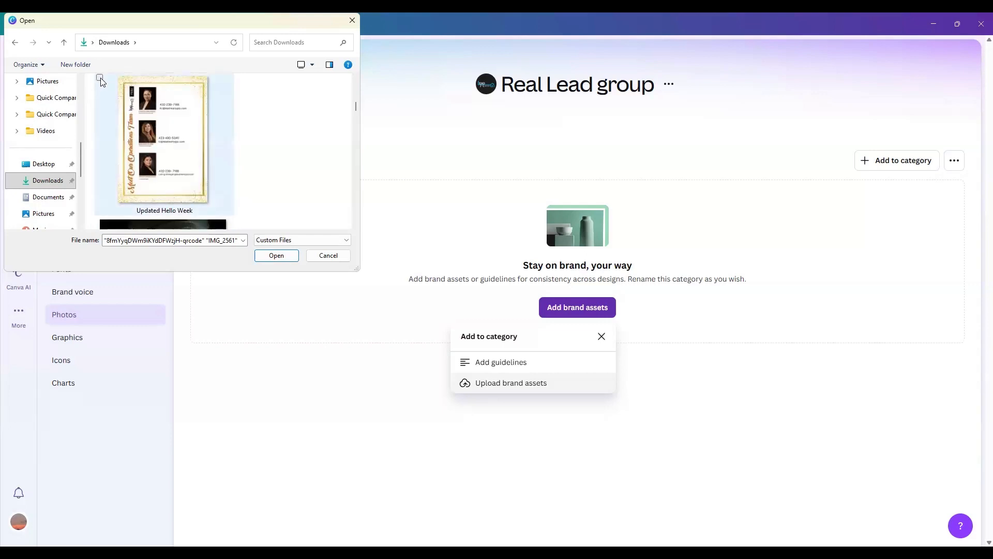
pyautogui.click(101, 79)
# Step: Find the Agent Success Manager's Lead Group business card, named with the office address and phone number, and add it to the upload selection
pyautogui.scroll(-3, 127, 104)
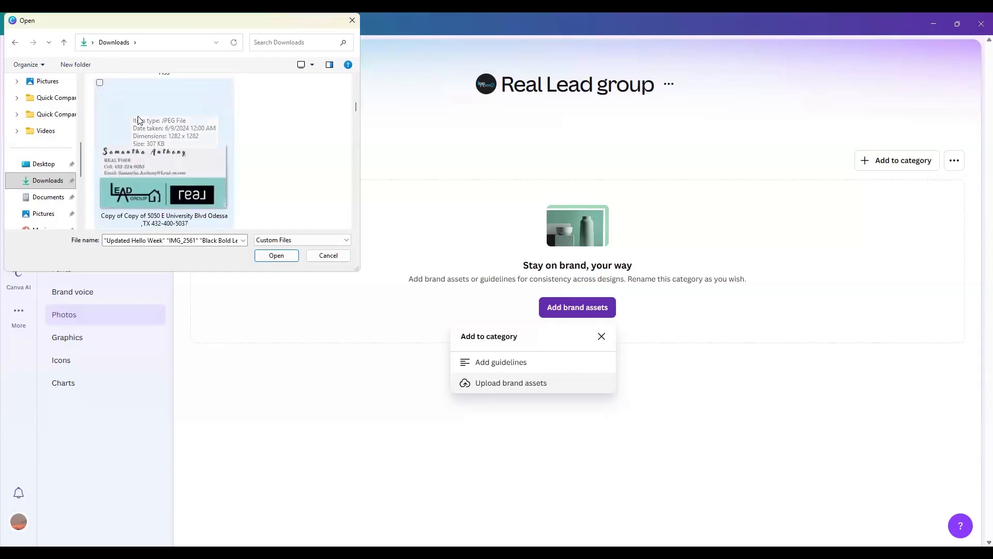
pyautogui.scroll(-1, 137, 116)
pyautogui.scroll(1, 138, 116)
pyautogui.scroll(-2, 138, 116)
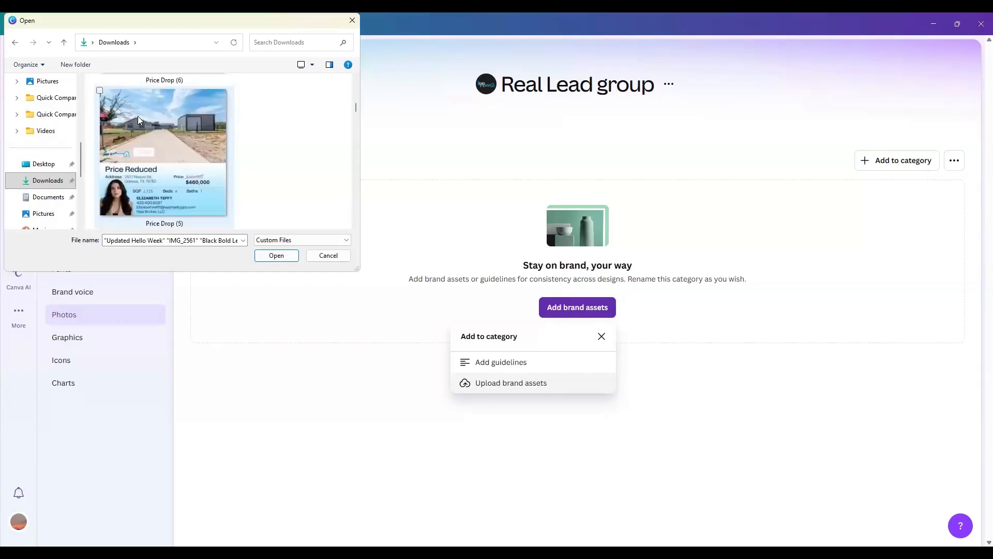
pyautogui.scroll(-4, 138, 116)
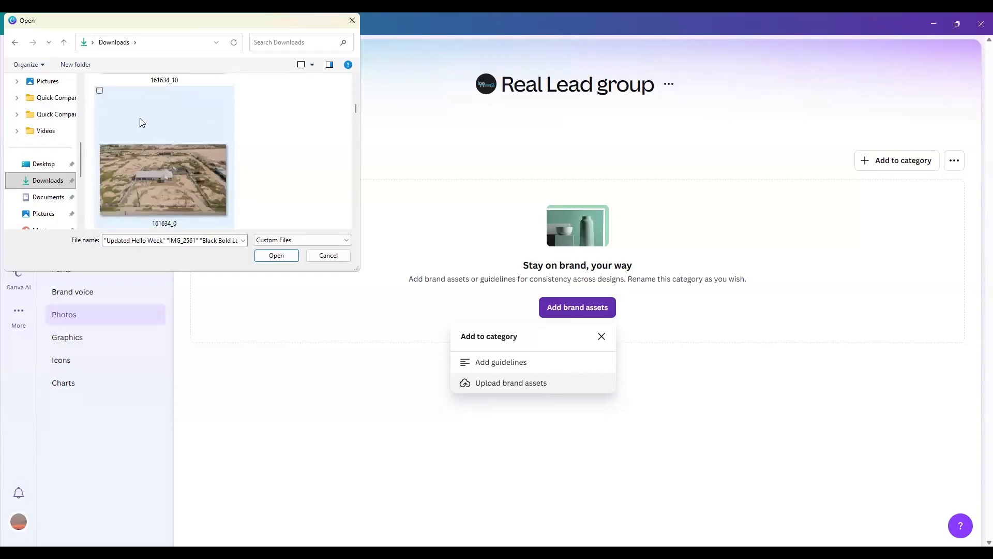
pyautogui.scroll(-4, 140, 122)
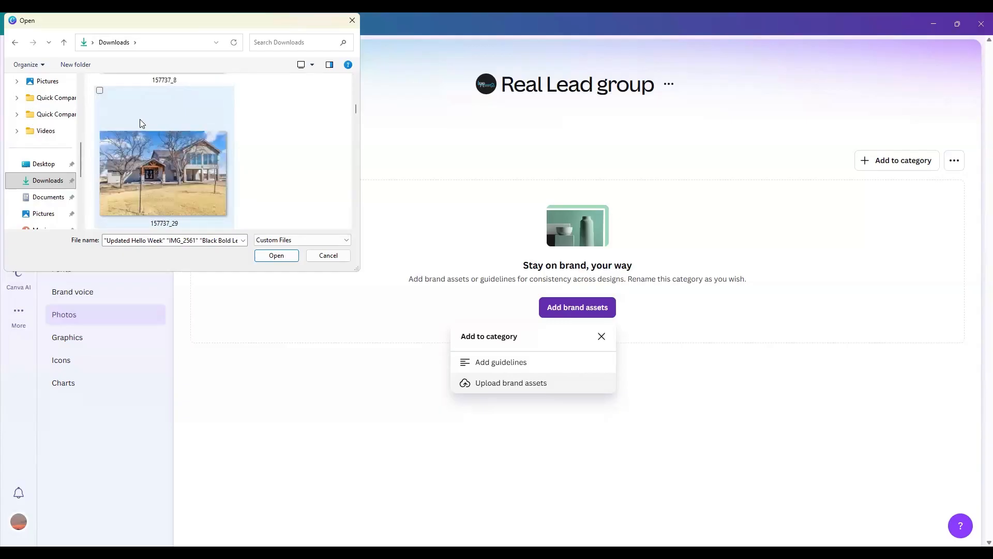
pyautogui.scroll(-4, 142, 123)
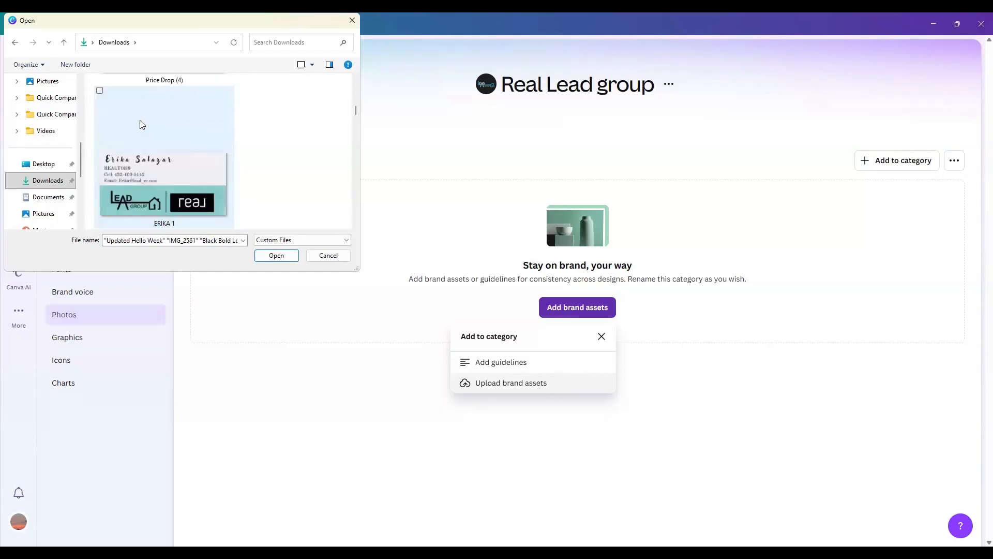
pyautogui.scroll(-4, 141, 124)
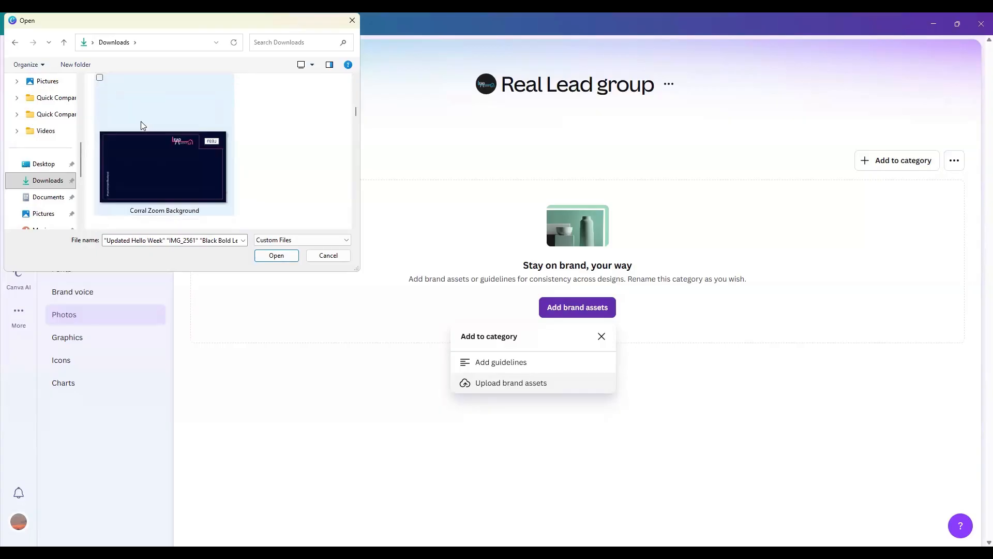
pyautogui.scroll(-4, 143, 125)
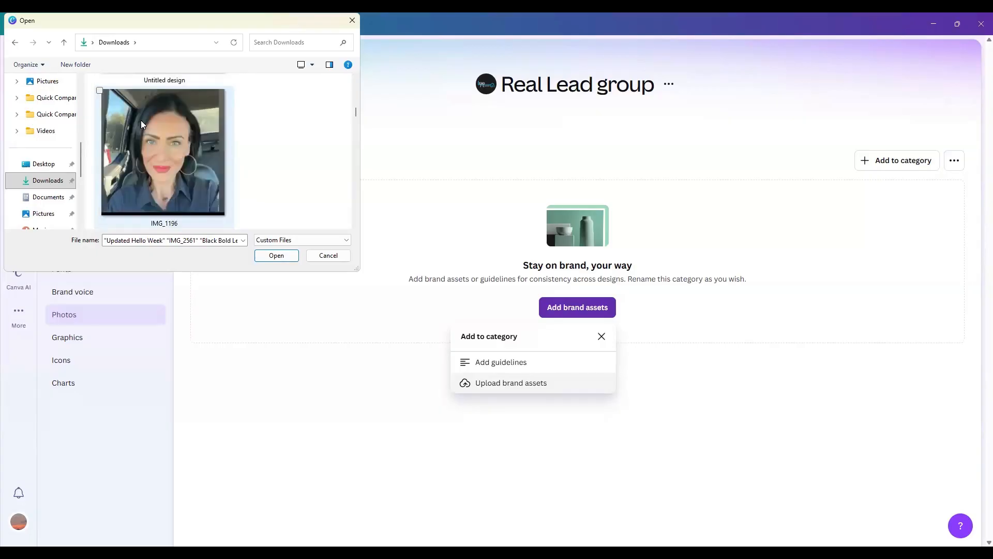
pyautogui.scroll(-4, 141, 124)
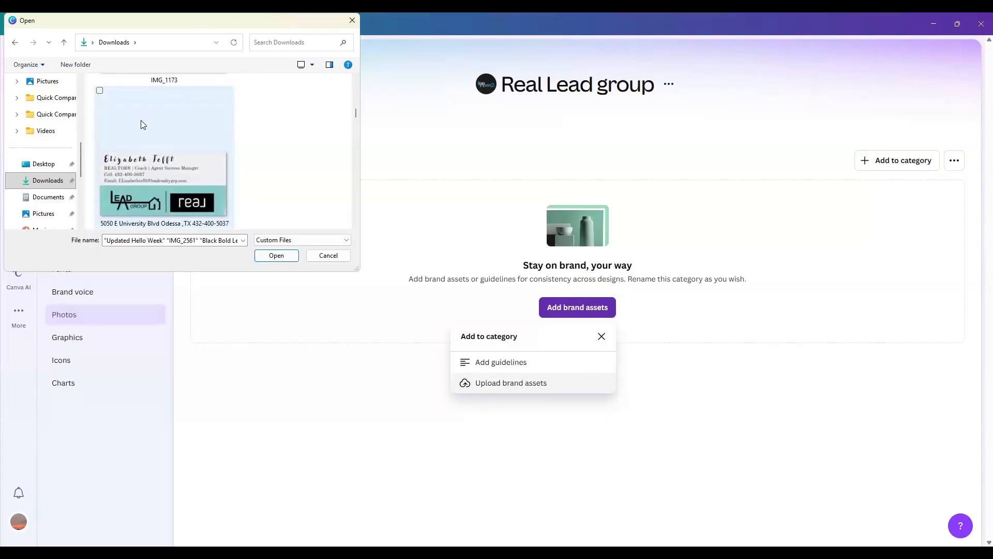
pyautogui.scroll(-3, 143, 125)
pyautogui.scroll(-4, 98, 82)
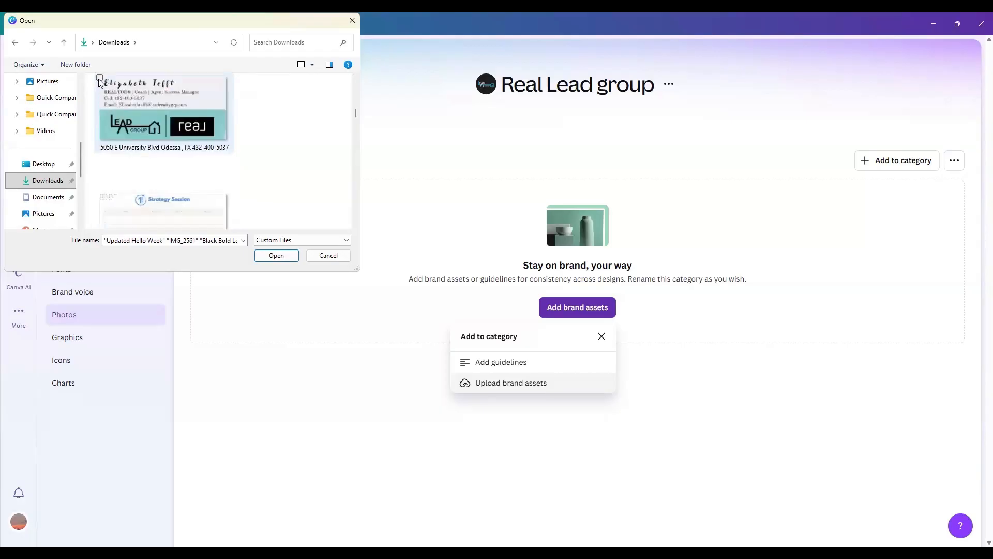
pyautogui.click(104, 90)
pyautogui.scroll(-3, 111, 104)
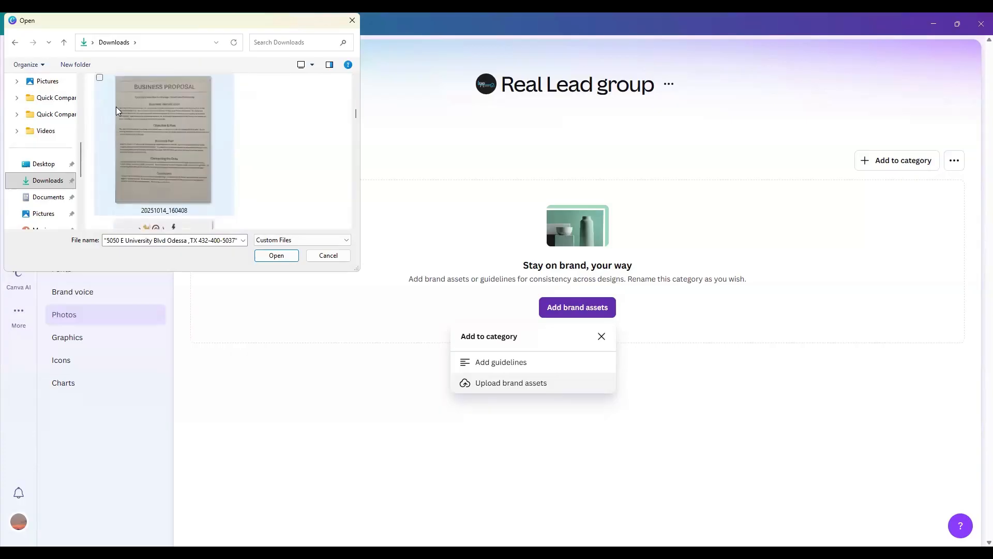
# Step: Add the October 01, 2025 generated images stamped 10_45AM, 10_44AM and 10_42AM to the upload selection
pyautogui.scroll(2, 115, 106)
pyautogui.click(102, 91)
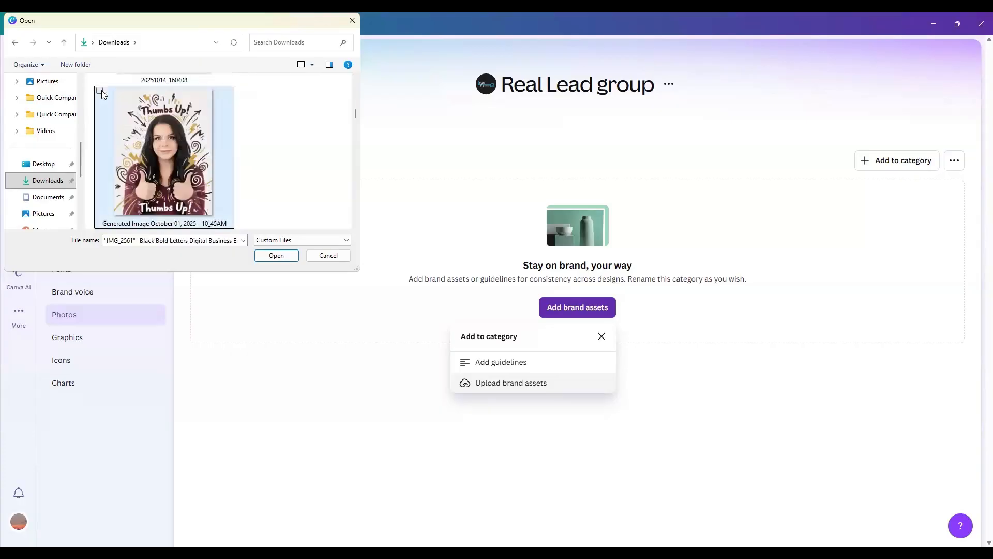
pyautogui.scroll(-2, 104, 92)
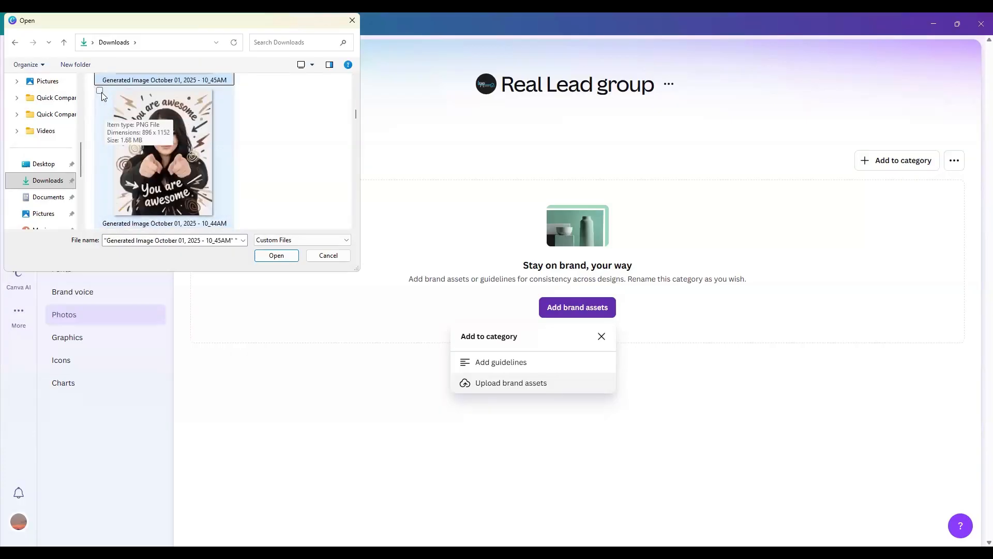
pyautogui.click(101, 93)
pyautogui.scroll(-2, 104, 96)
pyautogui.click(118, 114)
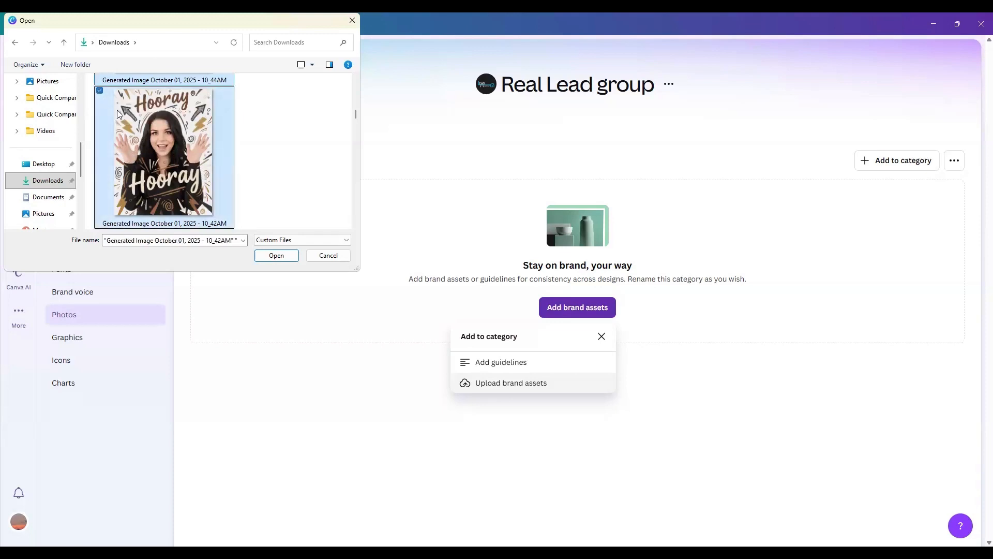
# Step: Extend the upload selection with the October 01, 2025 generated images stamped 10_41AM and 10_39AM
pyautogui.scroll(-2, 114, 109)
pyautogui.click(100, 94)
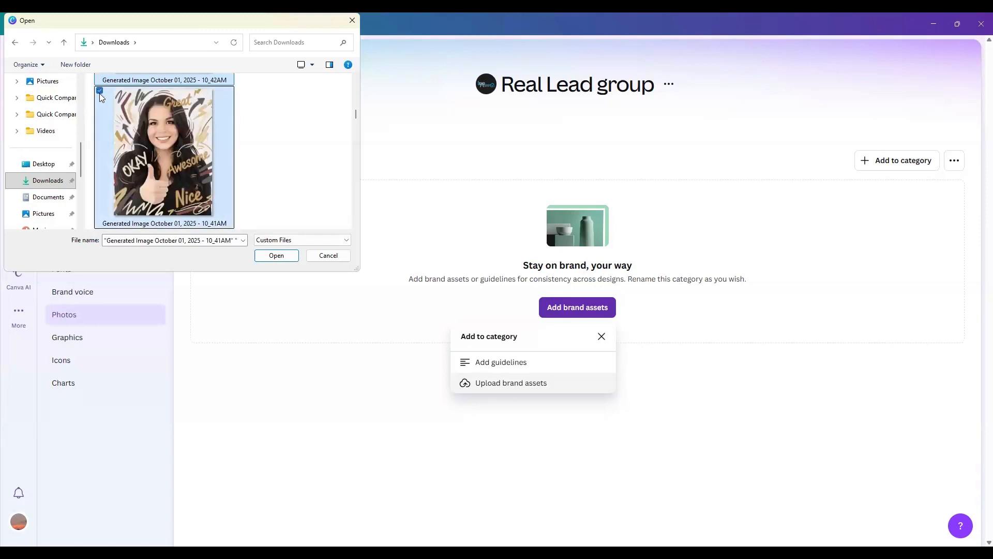
pyautogui.scroll(-2, 101, 97)
pyautogui.click(99, 92)
# Step: Add the REAL LOGO (2) image to the selection and upload all selected images to the Photos category
pyautogui.scroll(-6, 104, 100)
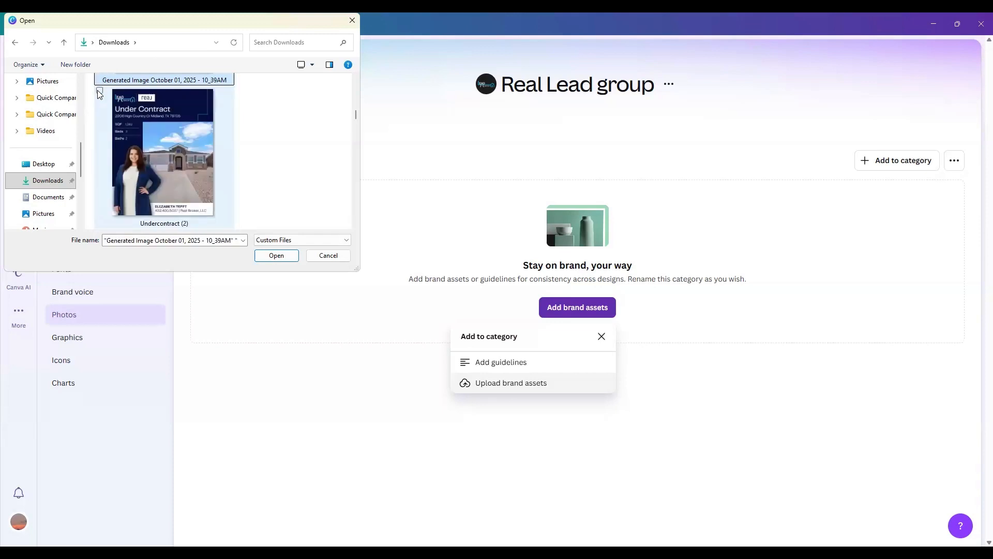
pyautogui.scroll(-4, 105, 106)
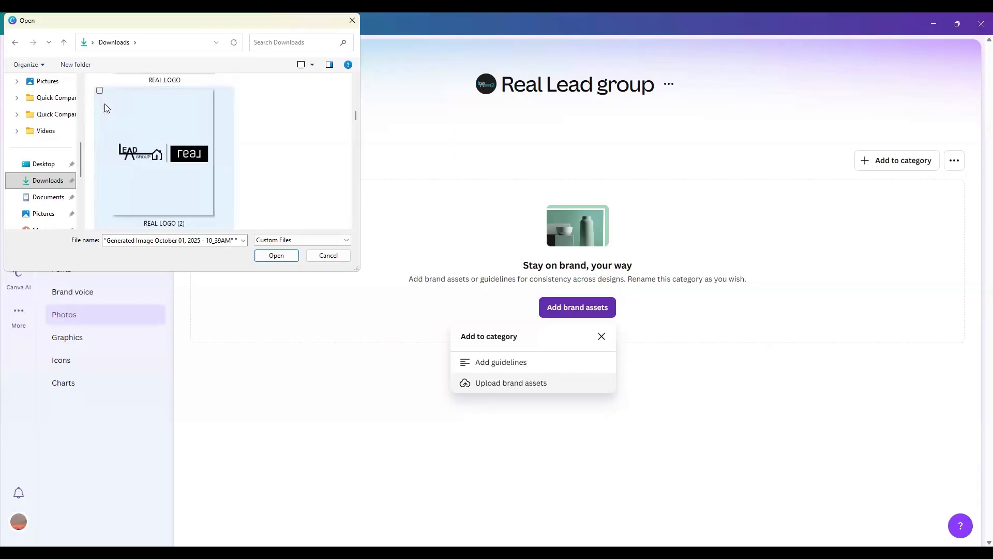
pyautogui.scroll(-1, 101, 99)
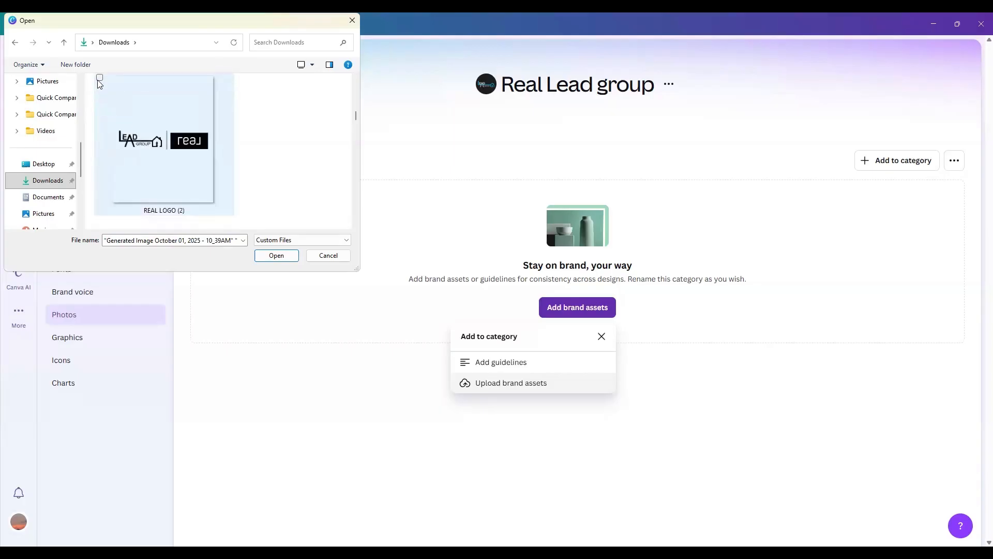
pyautogui.click(99, 79)
pyautogui.scroll(-2, 102, 91)
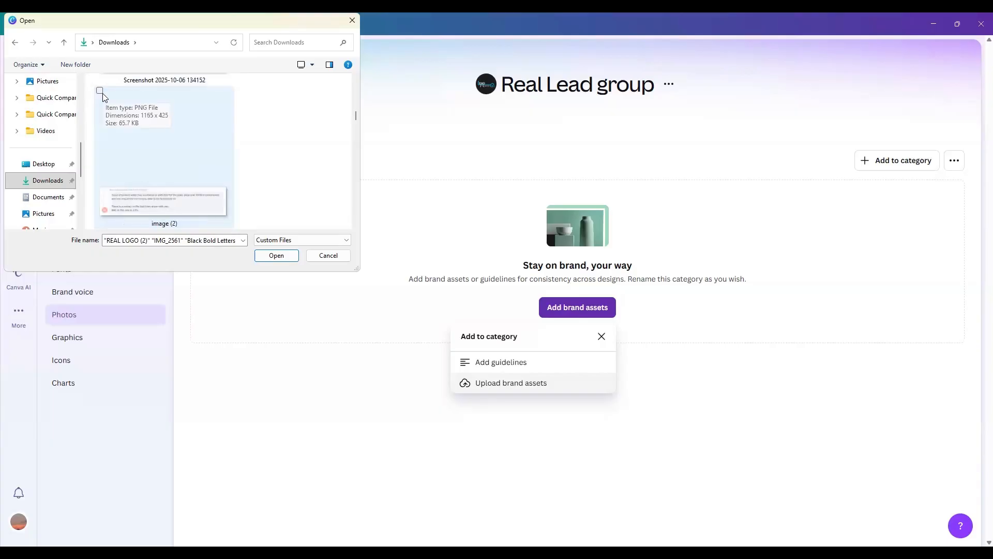
pyautogui.scroll(-5, 104, 96)
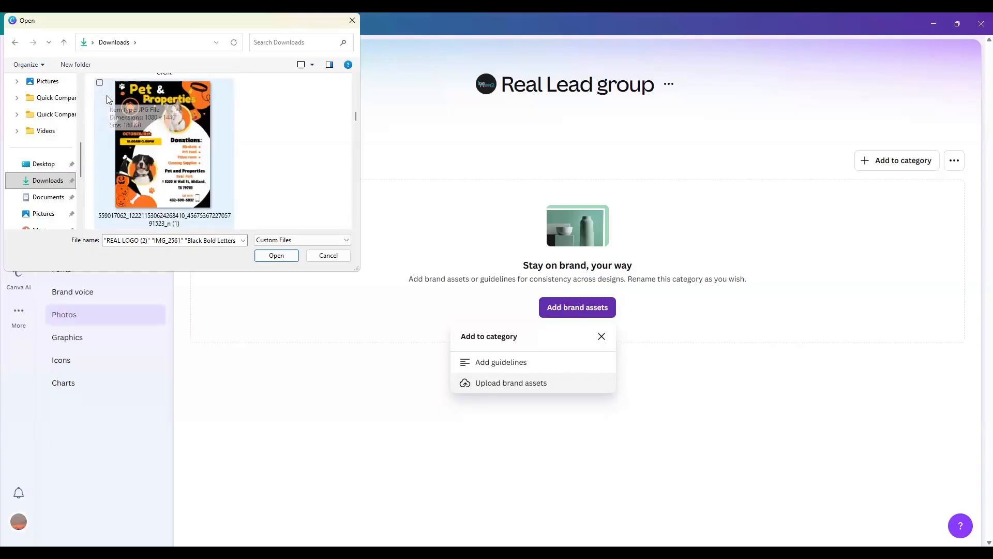
pyautogui.scroll(-3, 111, 99)
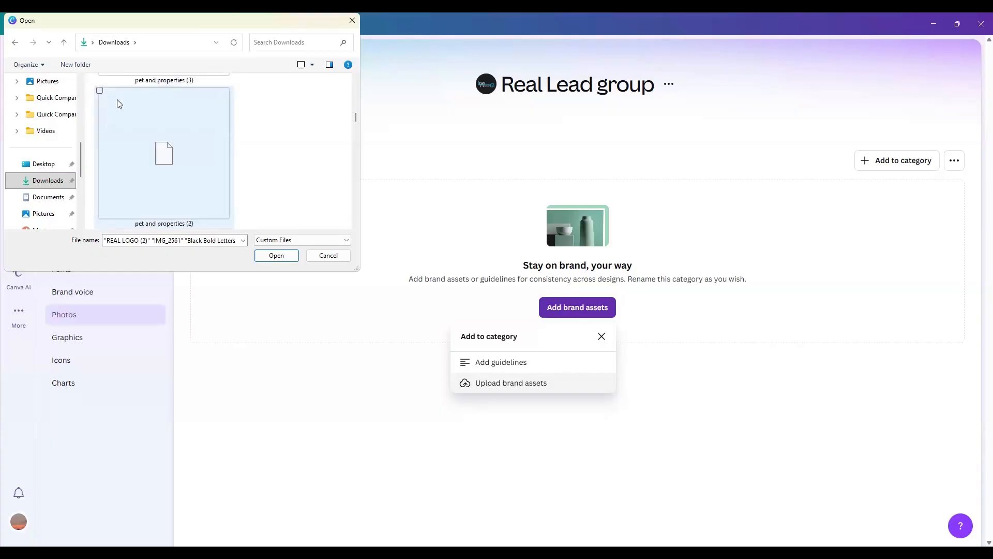
pyautogui.click(276, 255)
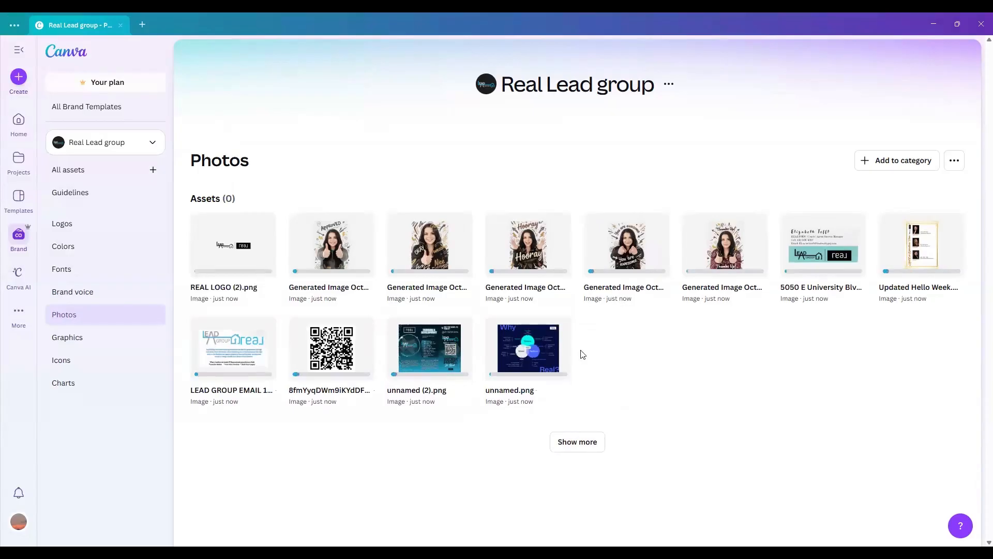
# Step: Look over the guideline fields for Summary, Do and Don't in the Graphics category, and view the Icons category
pyautogui.click(59, 343)
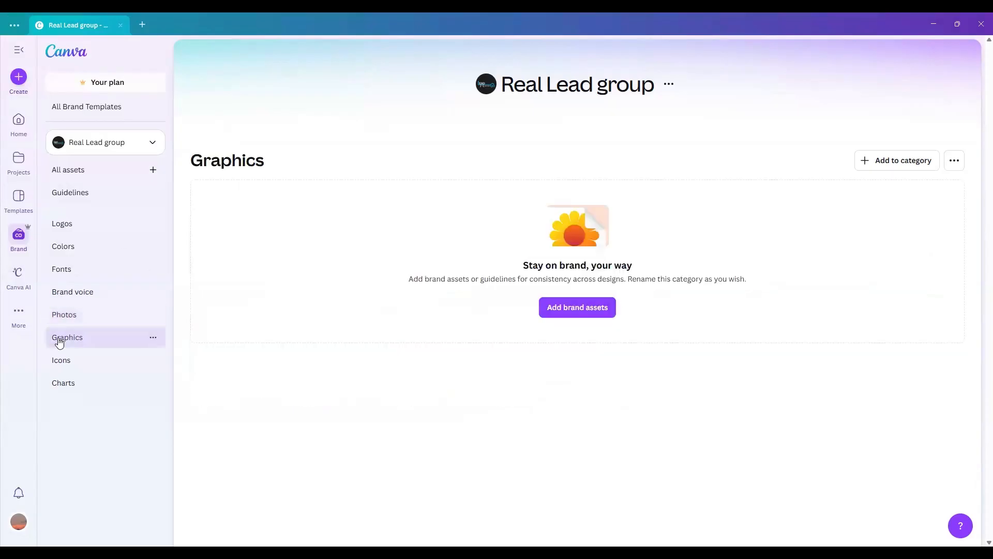
pyautogui.click(565, 309)
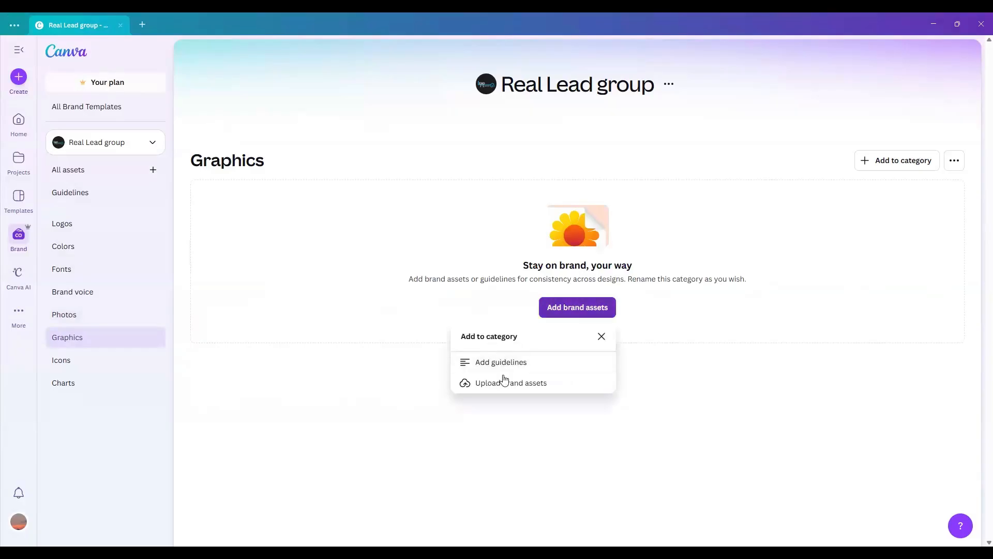
pyautogui.click(493, 364)
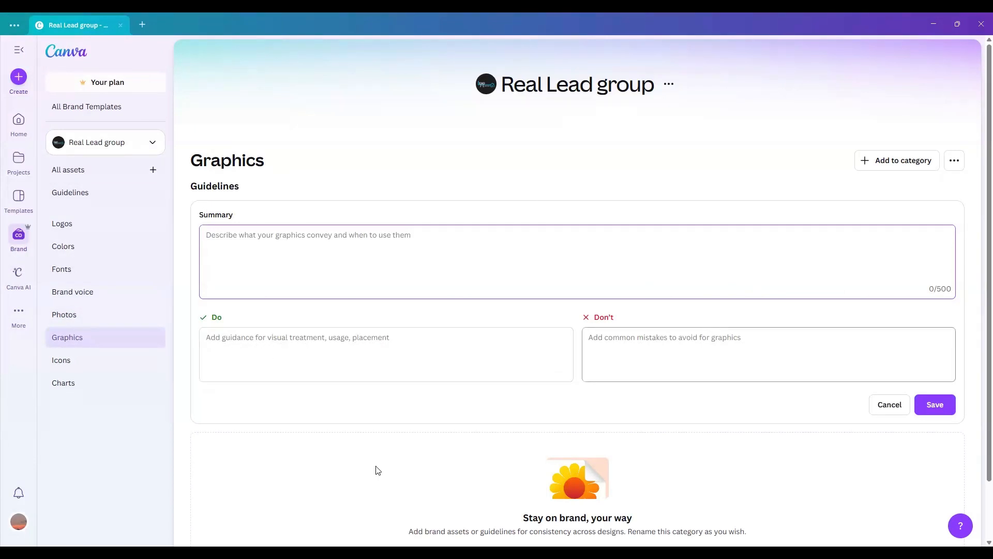
pyautogui.scroll(-1, 537, 389)
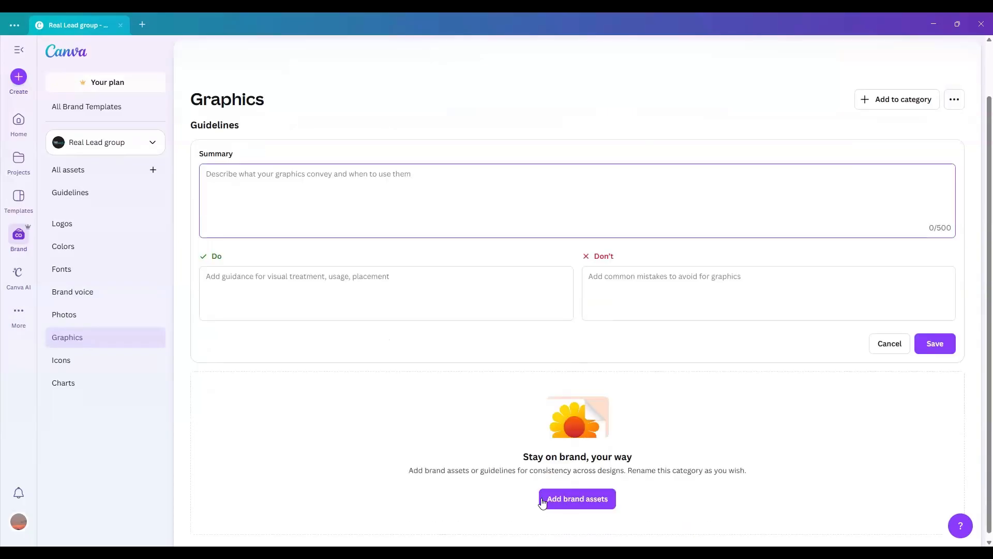
pyautogui.scroll(-1, 553, 500)
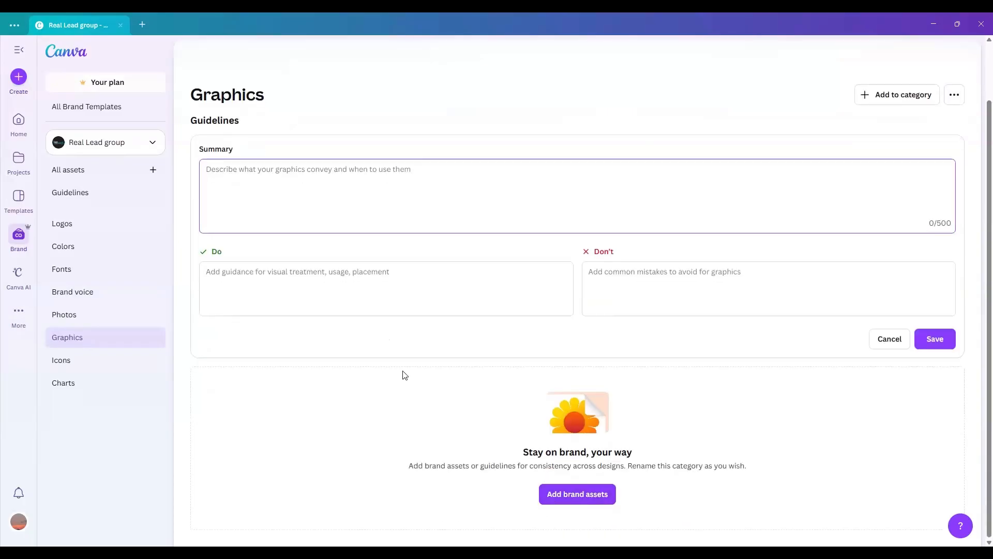
pyautogui.scroll(1, 402, 373)
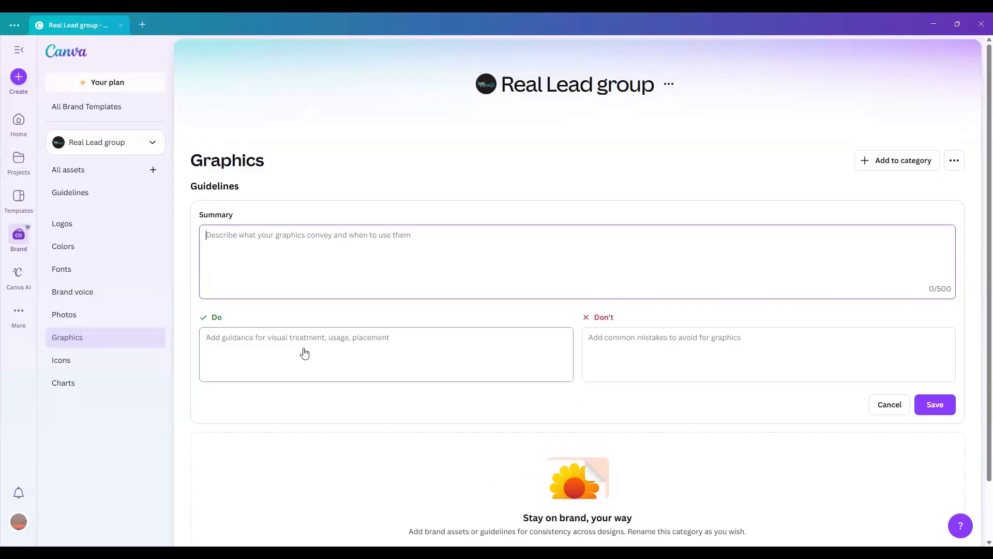
pyautogui.click(69, 367)
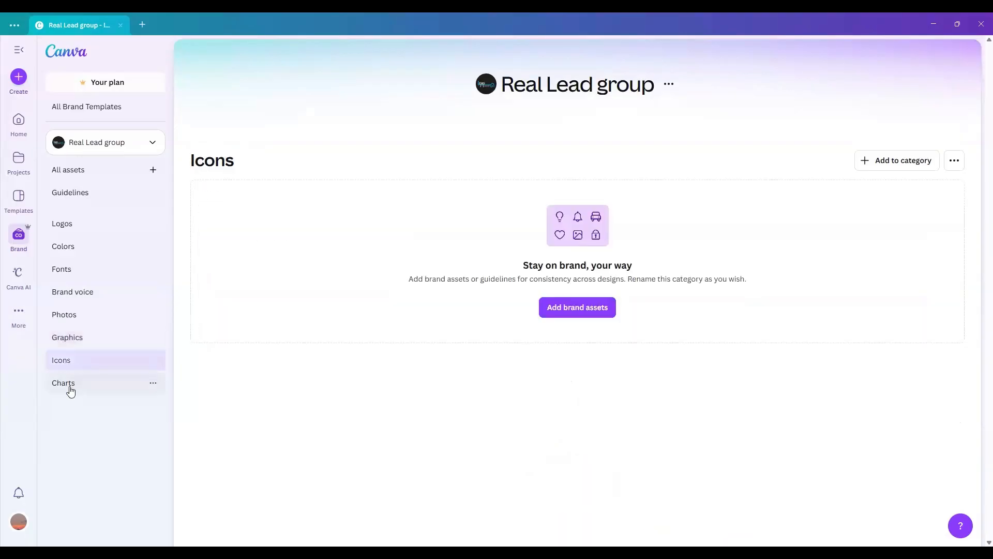
# Step: Add the color #386A70 to the Brand Kit's Charts category
pyautogui.click(71, 390)
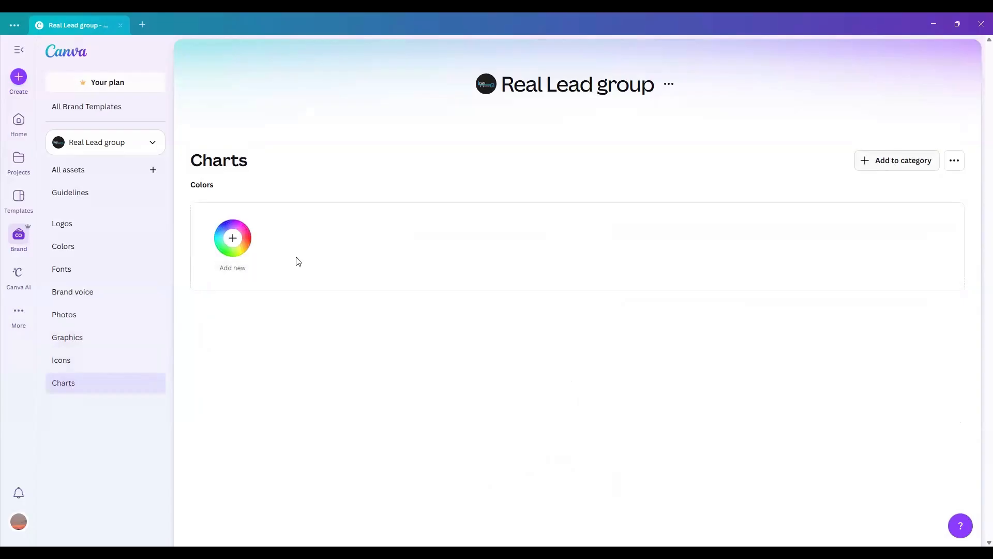
pyautogui.click(233, 238)
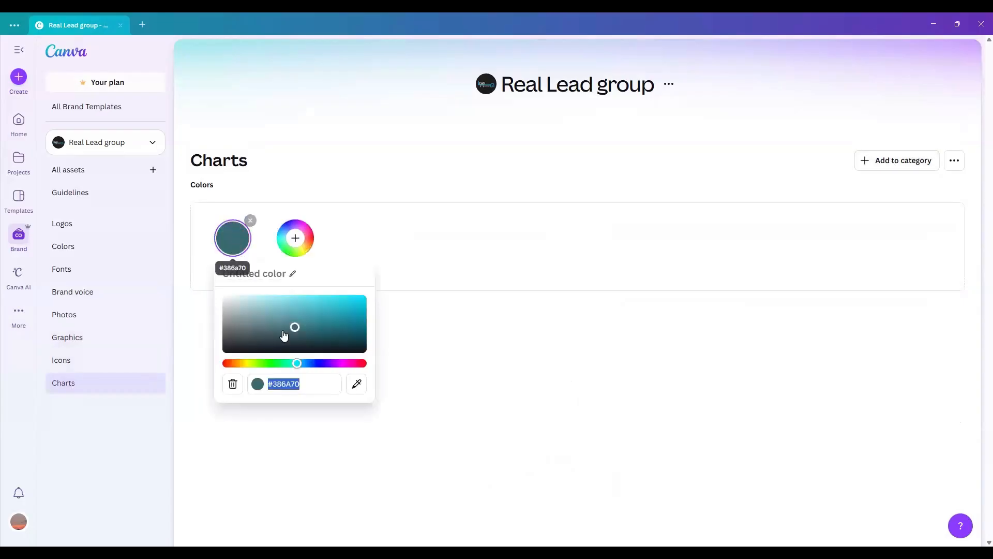
pyautogui.click(290, 146)
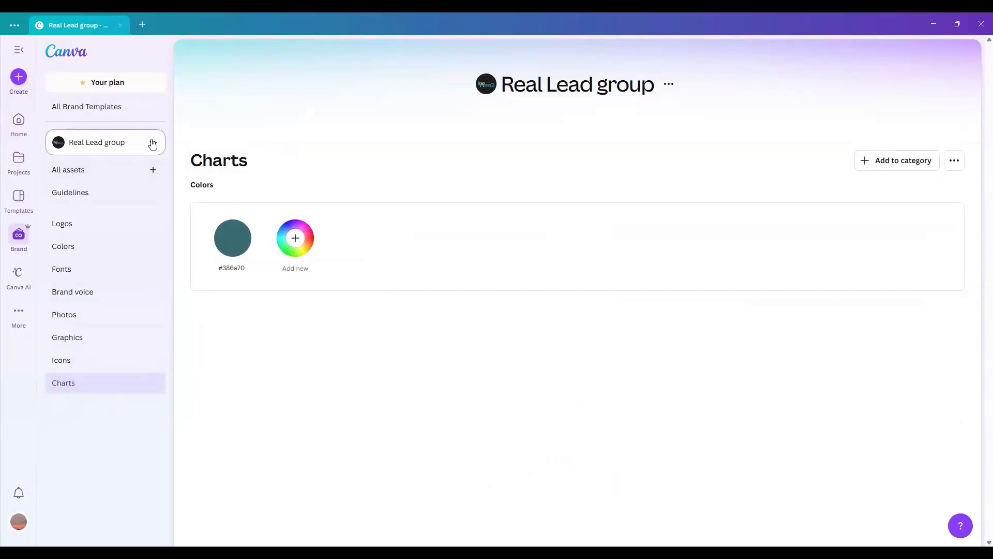
# Step: View the available Brand Kits, the All Brand Templates page and the design creation options, and return to the home page
pyautogui.click(153, 144)
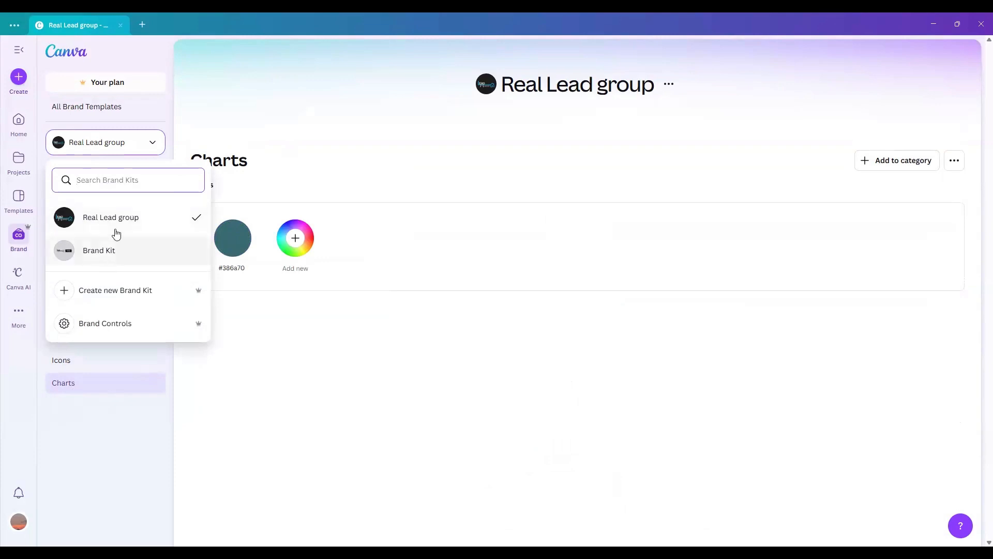
pyautogui.click(157, 110)
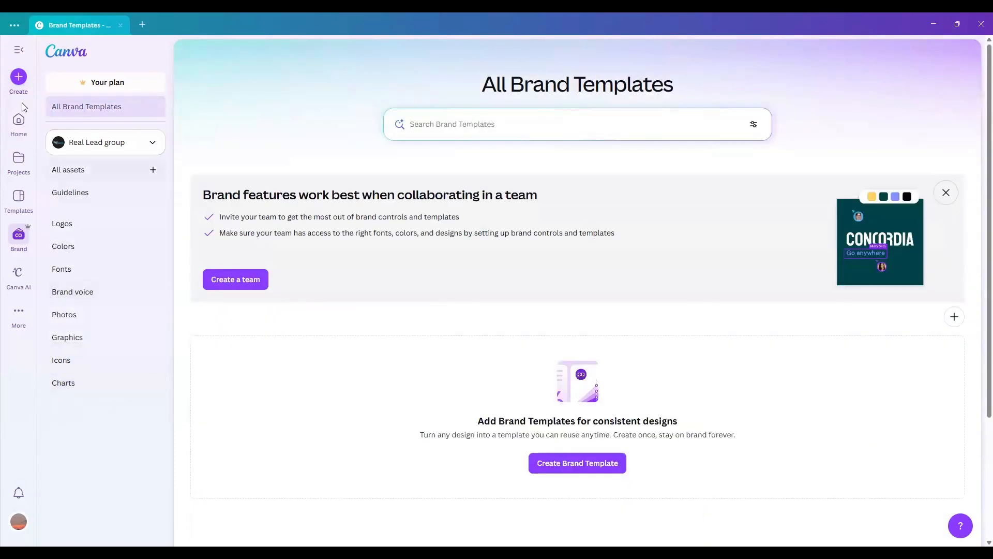
pyautogui.click(18, 77)
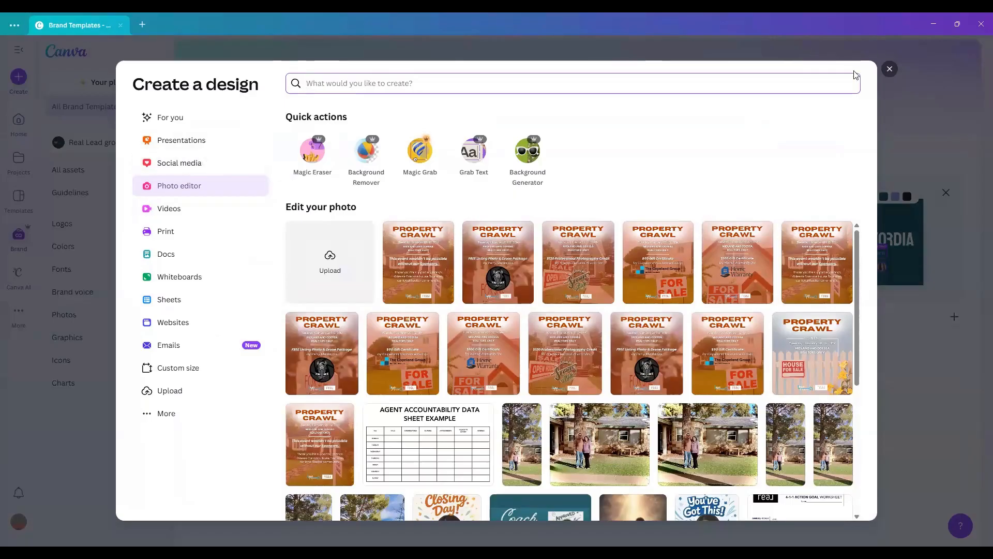
pyautogui.click(24, 126)
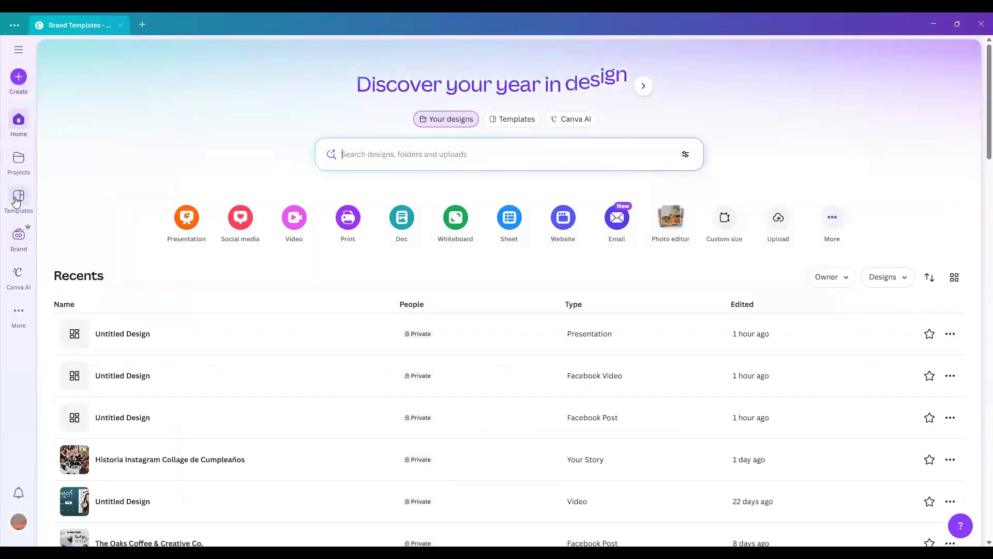
pyautogui.click(331, 155)
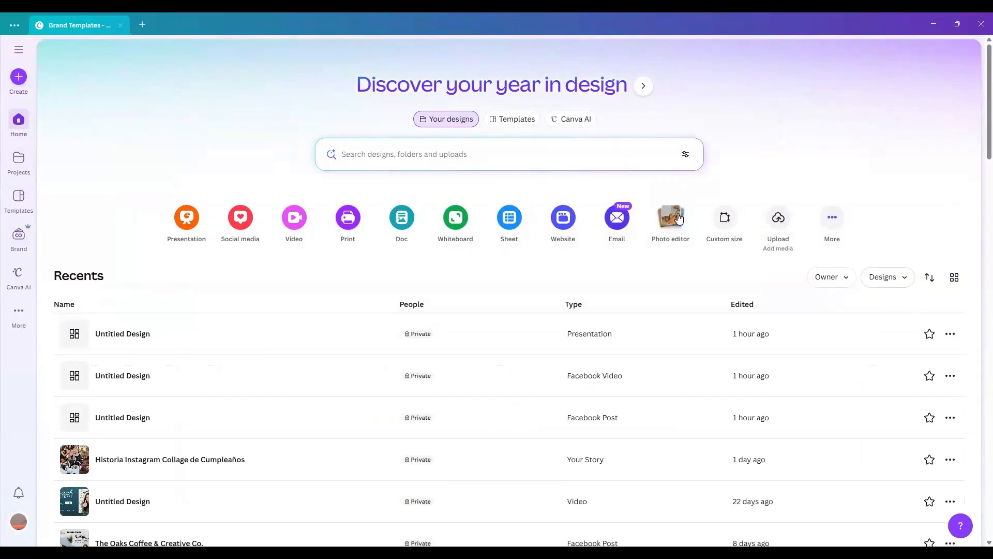
# Step: Browse the full range of design types, from common layouts to photos and videos, and close the overview
pyautogui.click(830, 219)
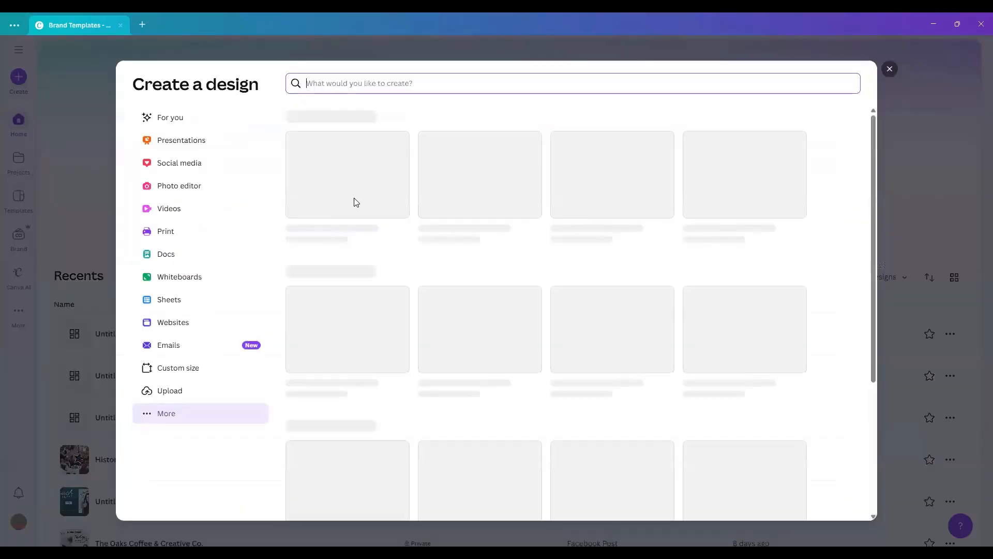
pyautogui.scroll(-5, 405, 259)
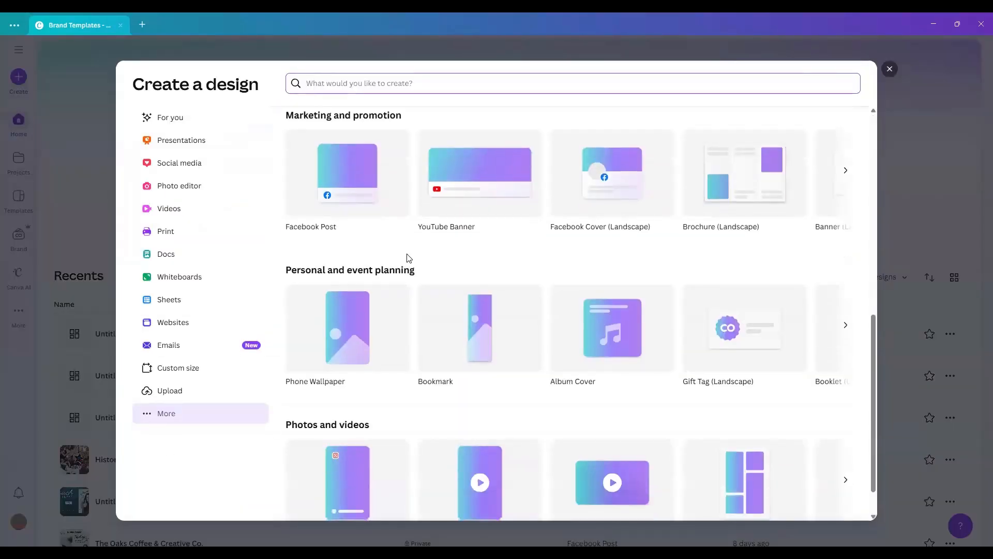
pyautogui.scroll(-1, 408, 259)
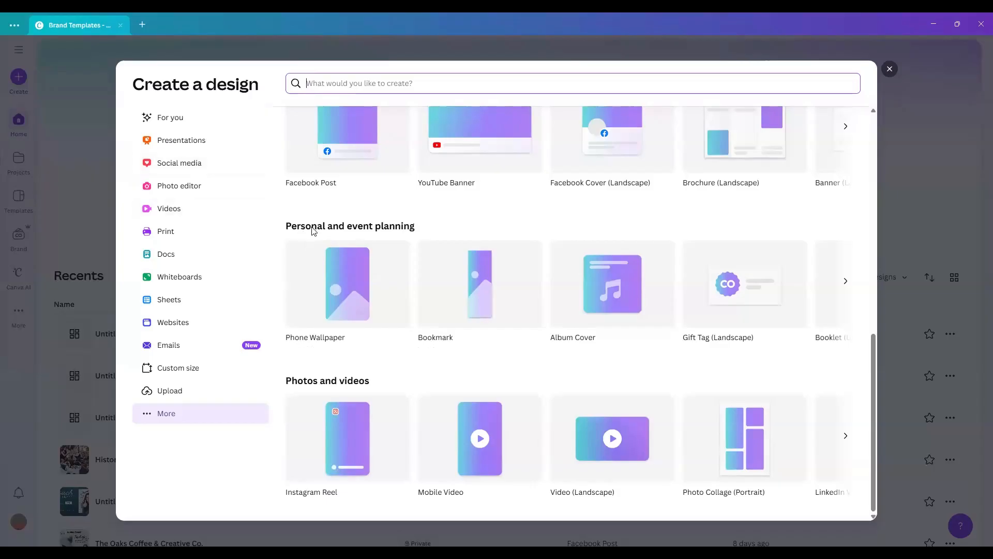
pyautogui.scroll(4, 331, 249)
pyautogui.scroll(3, 363, 249)
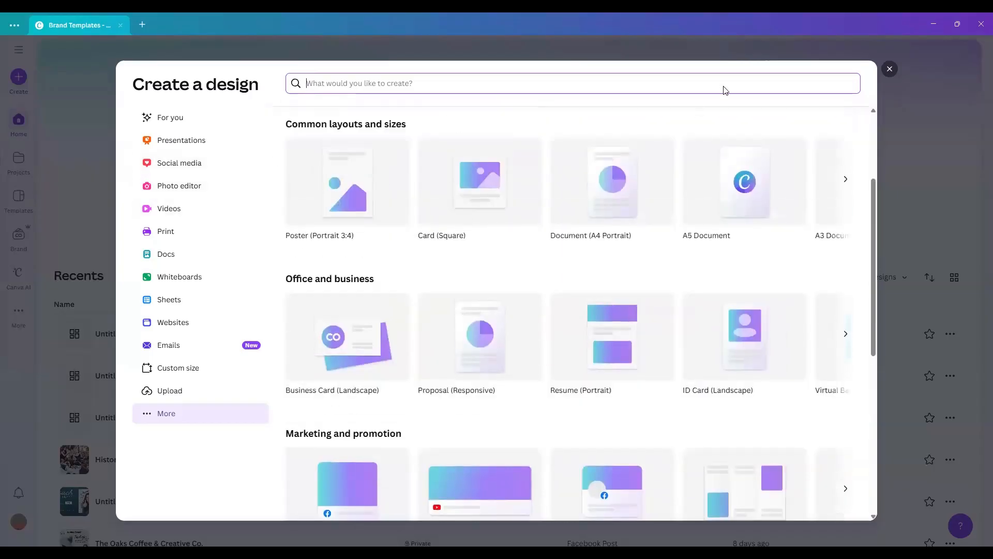
pyautogui.scroll(-2, 326, 310)
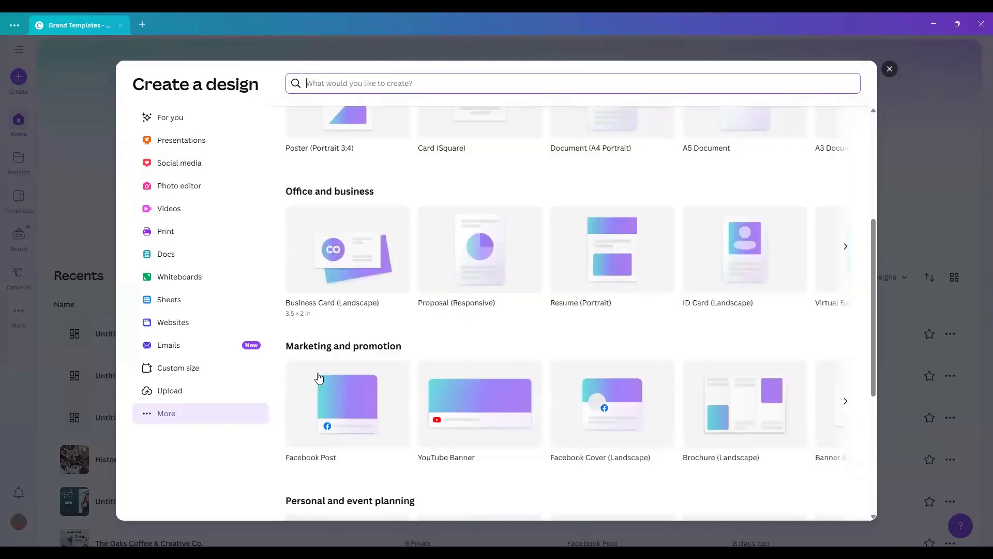
pyautogui.click(889, 70)
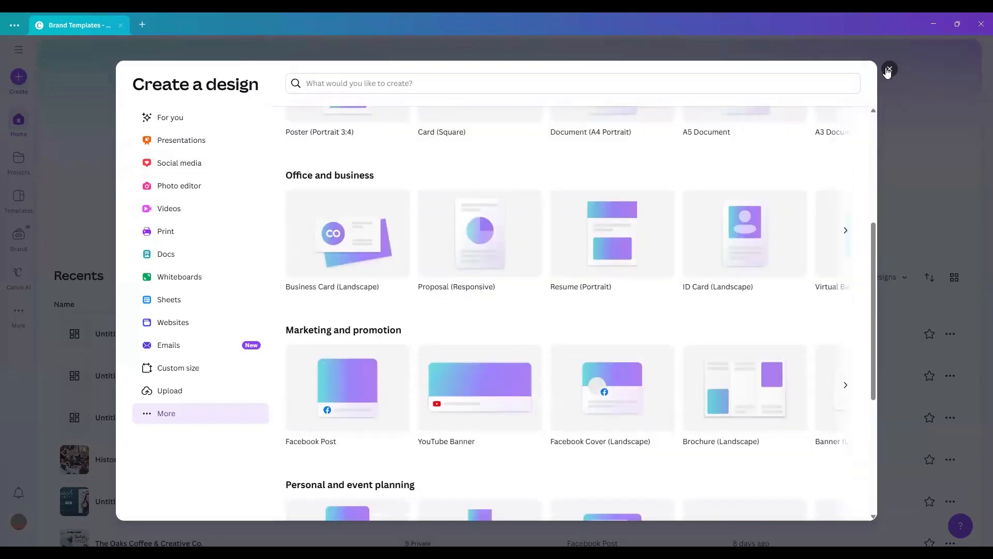
pyautogui.press('Escape')
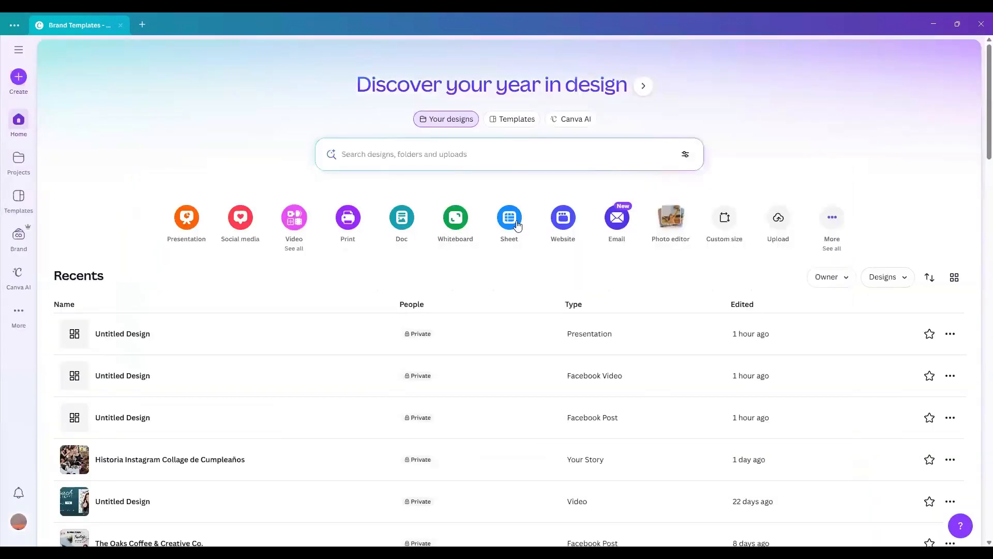
# Step: Look over the Facebook formats among the social media design types and create a blank Facebook Post
pyautogui.click(240, 218)
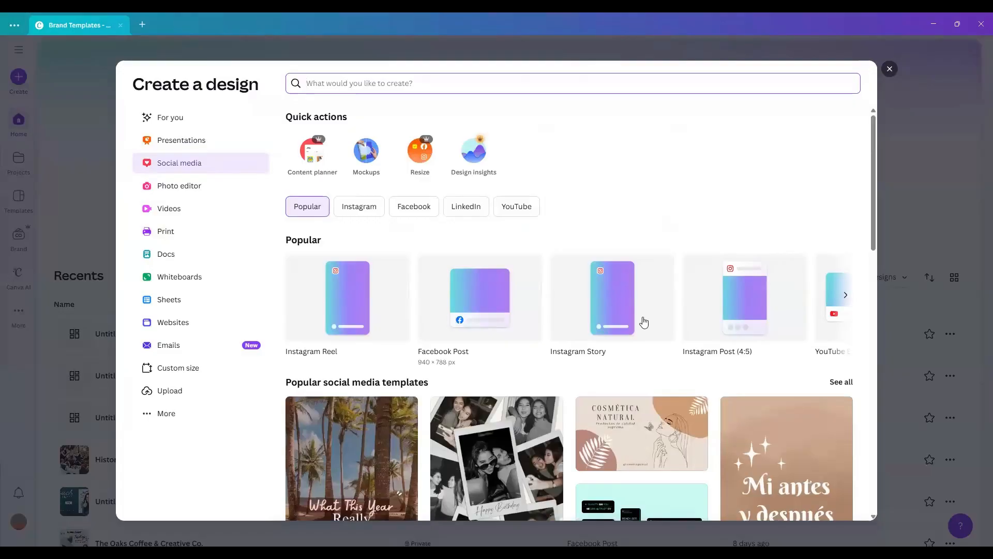
pyautogui.click(406, 213)
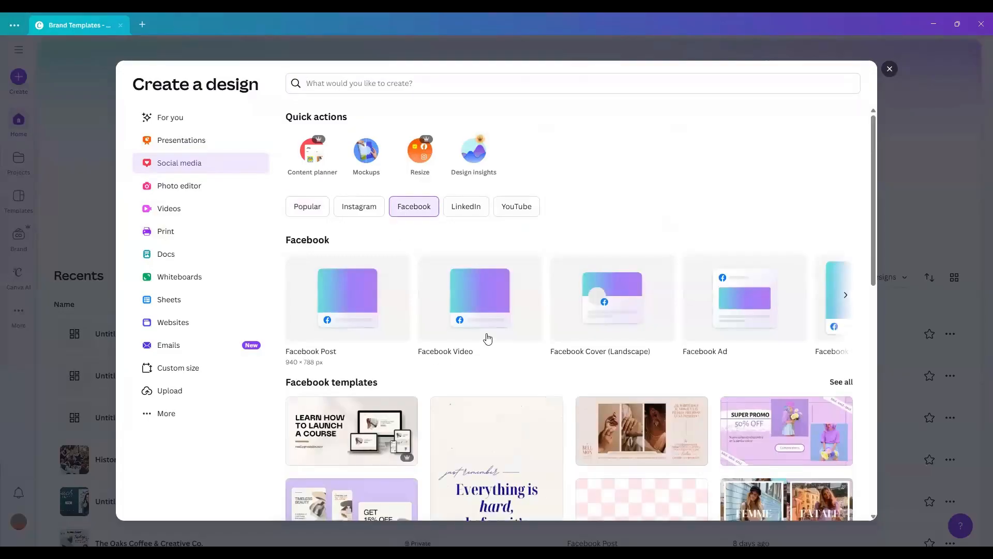
pyautogui.click(846, 297)
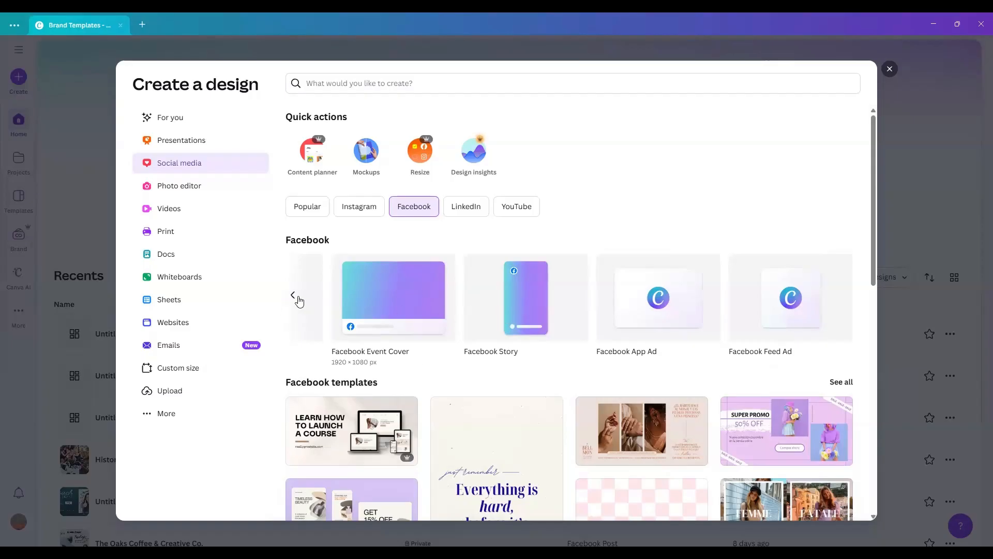
pyautogui.click(293, 299)
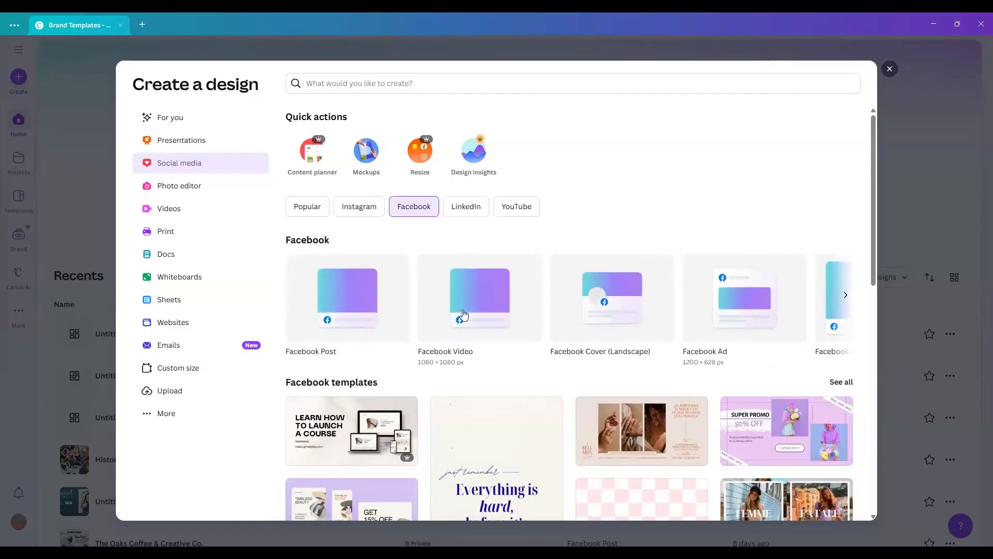
pyautogui.click(392, 301)
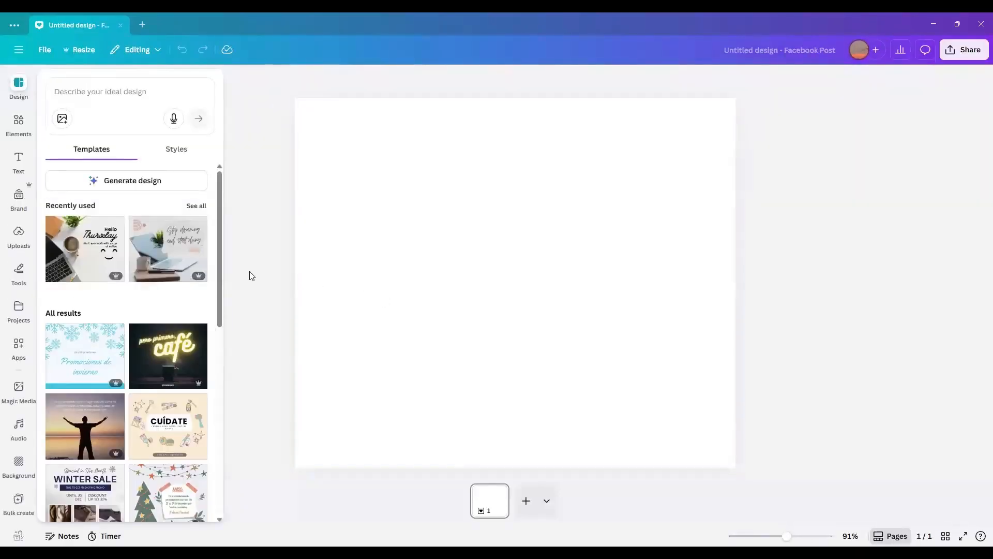
# Step: Switch the design's brand assets to the "Real Lead group" Brand Kit and look over its assets
pyautogui.click(20, 206)
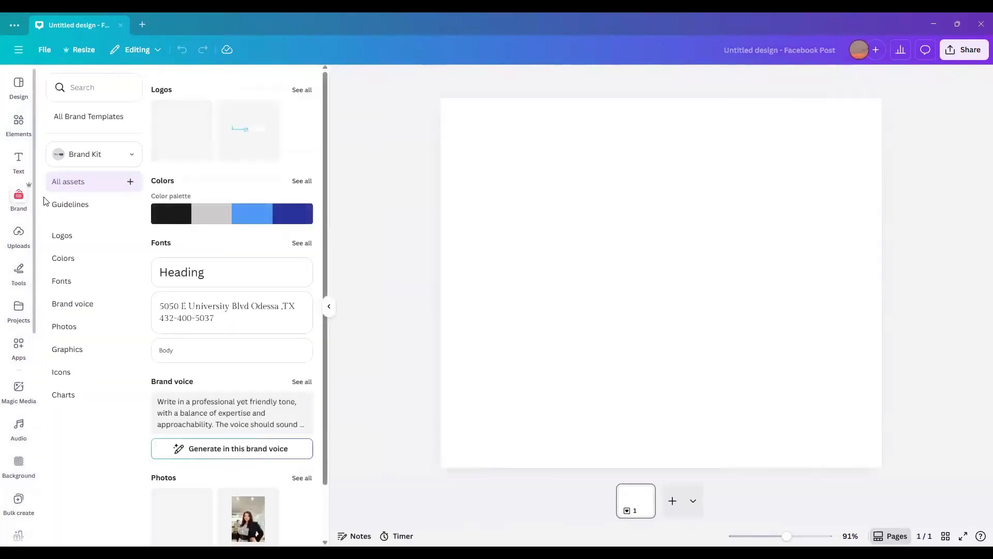
pyautogui.click(138, 157)
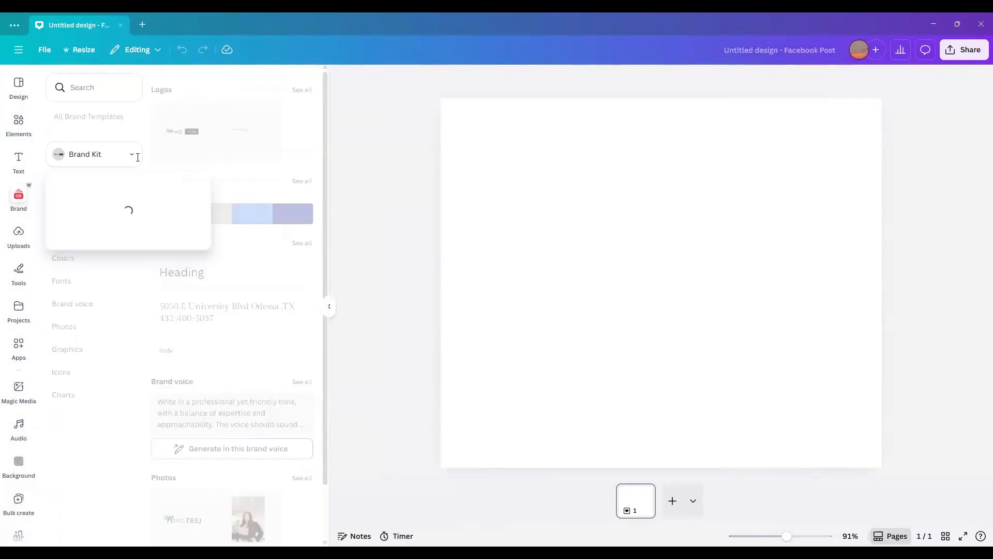
pyautogui.click(119, 264)
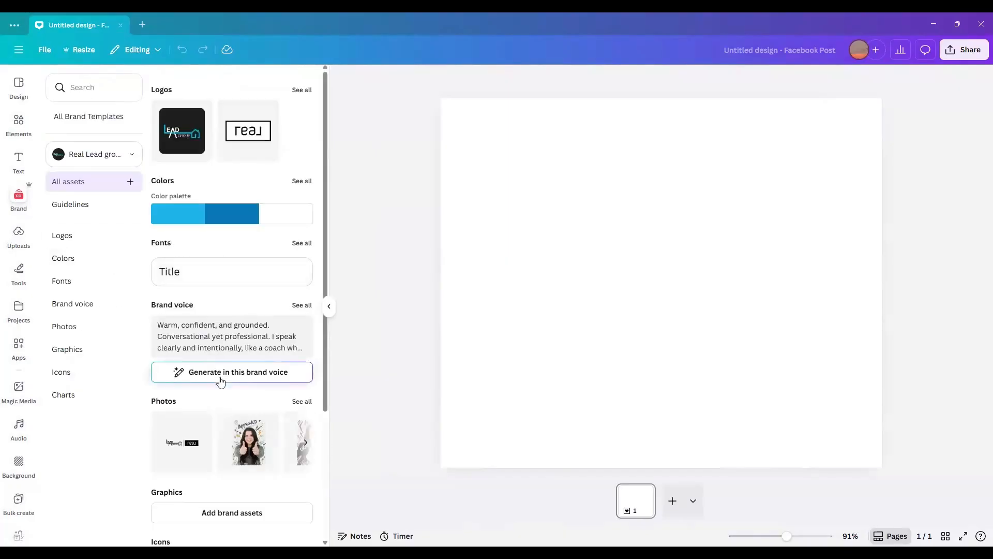
pyautogui.scroll(-1, 198, 259)
pyautogui.scroll(1, 197, 168)
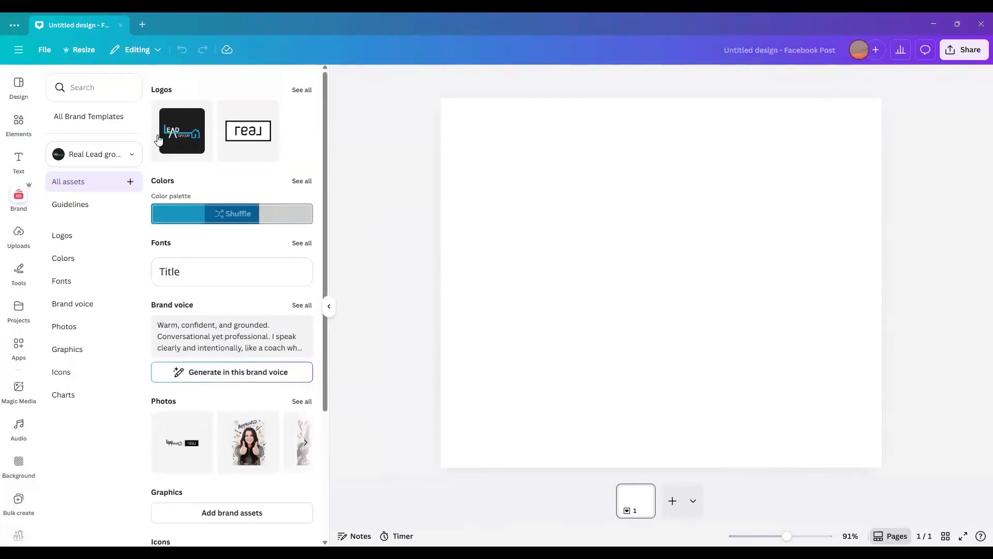
# Step: Place the combined Lead Group and Real logo at the page's lower-left corner, and delete the inserted black square Lead Group logo
pyautogui.click(194, 145)
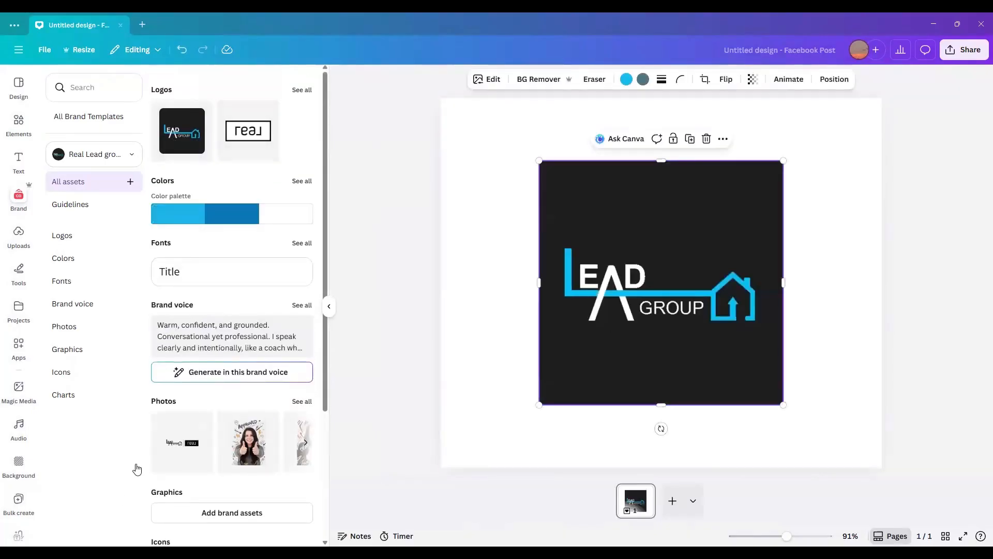
pyautogui.click(201, 456)
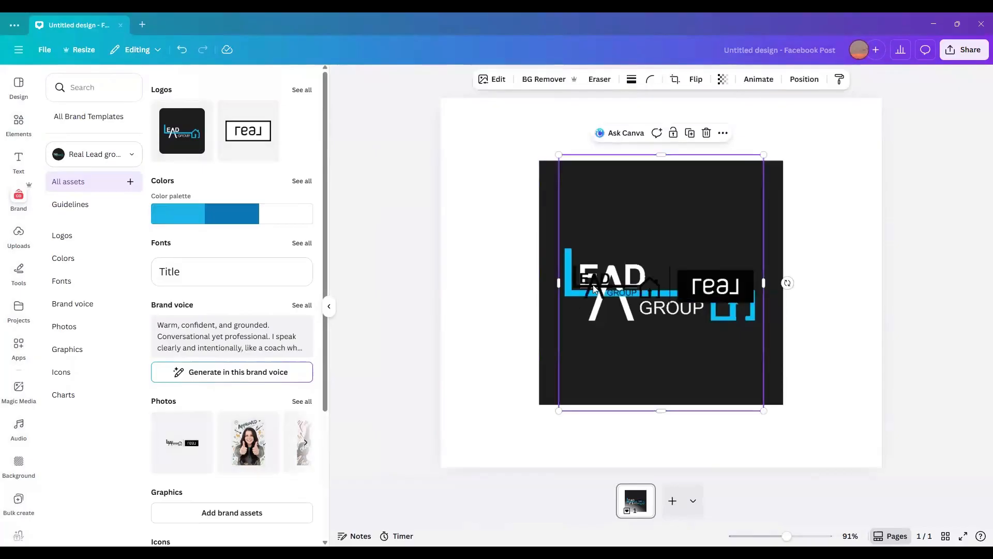
pyautogui.moveTo(578, 291); pyautogui.dragTo(464, 427)
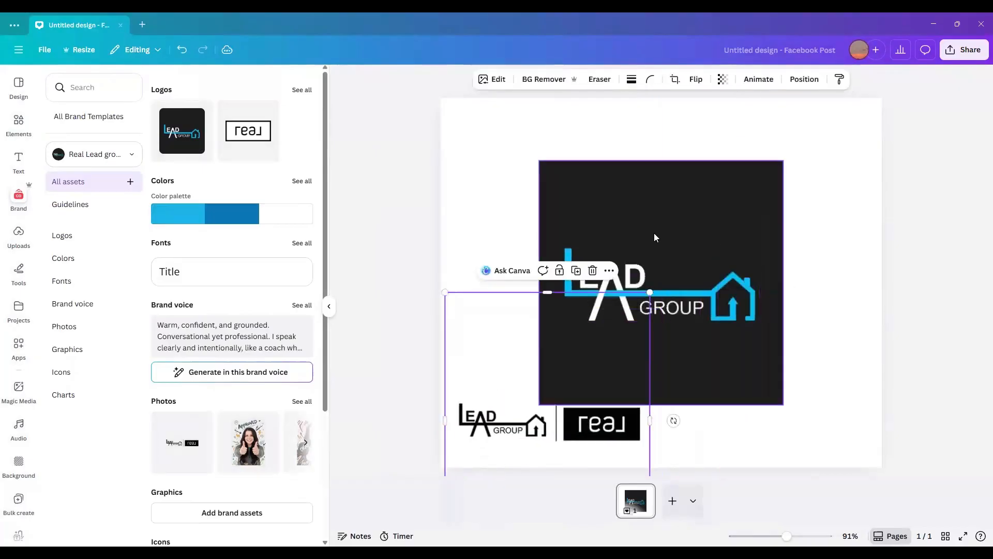
pyautogui.click(688, 167)
pyautogui.click(703, 138)
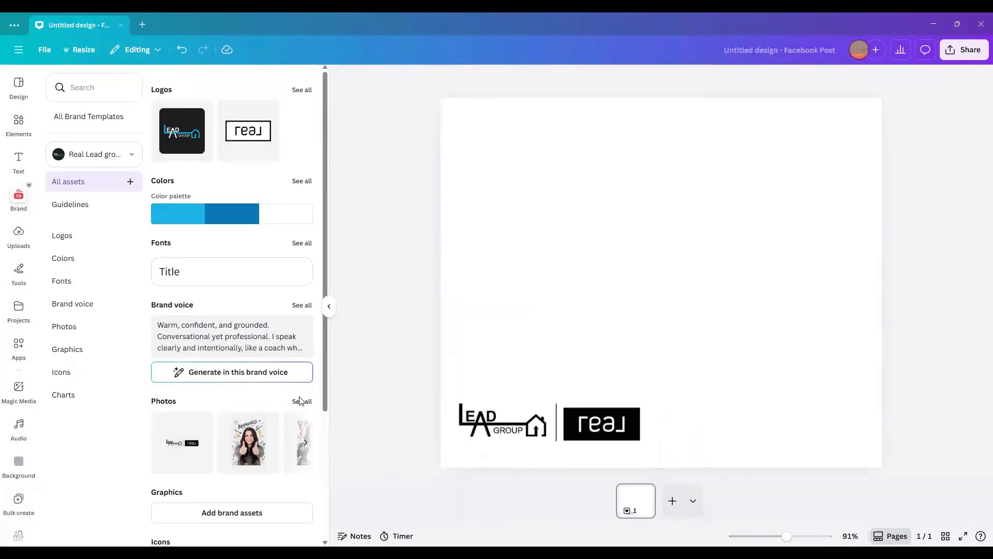
# Step: Apply the brand color palette for a light blue background, and place the brand's QR code, reduced in size, in the page's lower-right corner
pyautogui.click(178, 221)
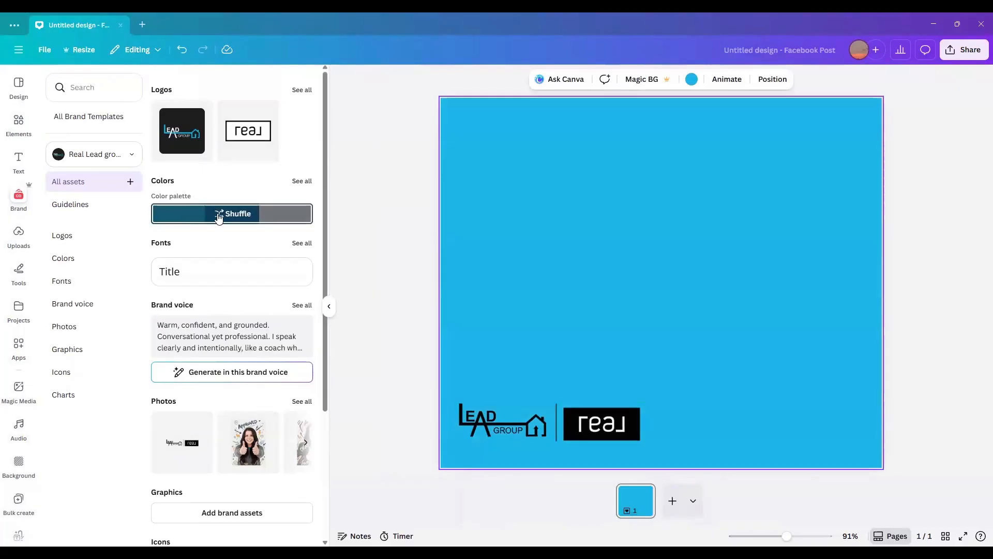
pyautogui.click(302, 401)
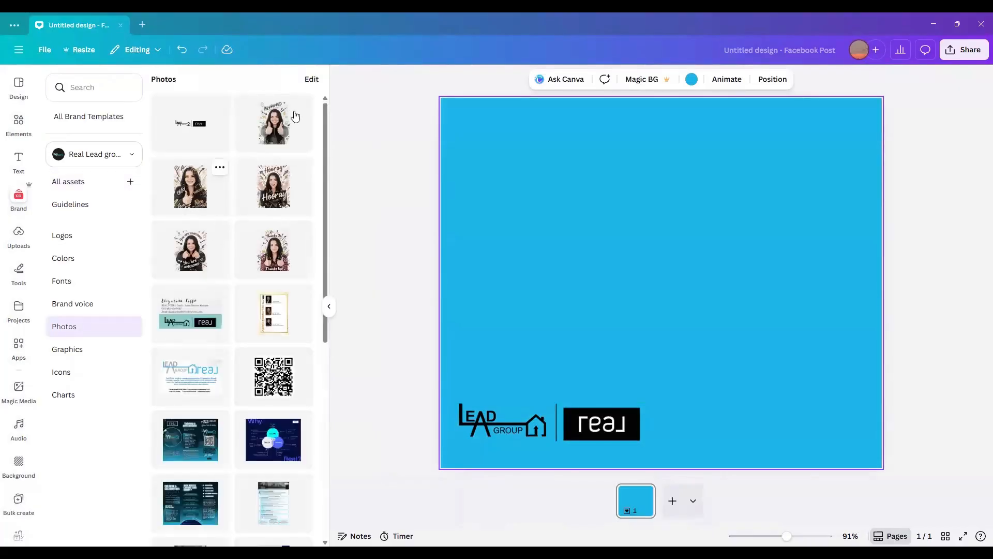
pyautogui.scroll(-4, 269, 223)
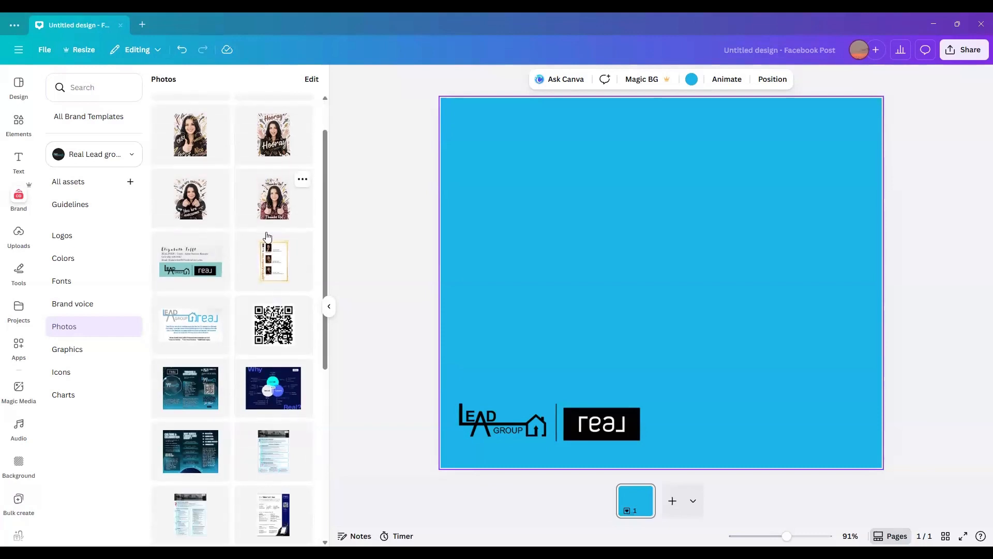
pyautogui.scroll(1, 266, 236)
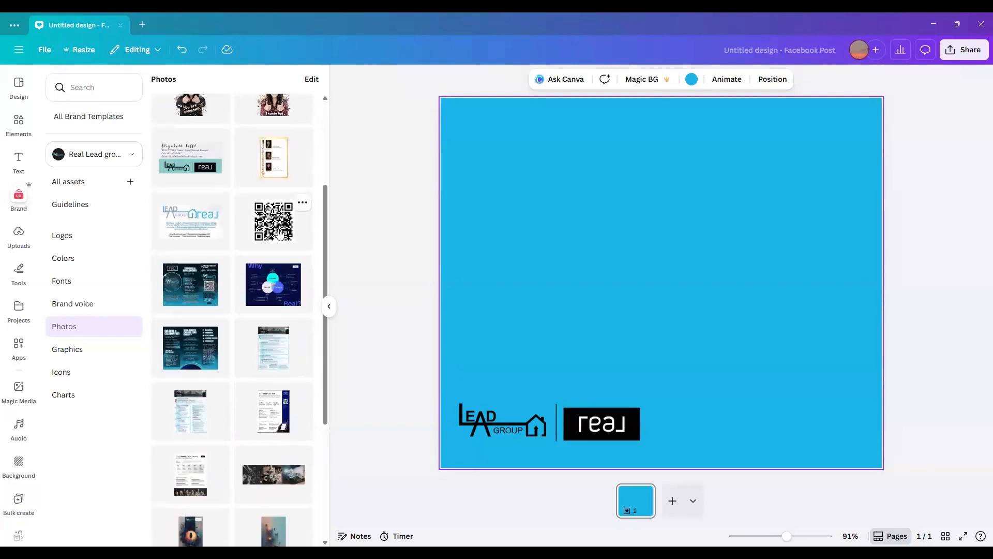
pyautogui.click(273, 227)
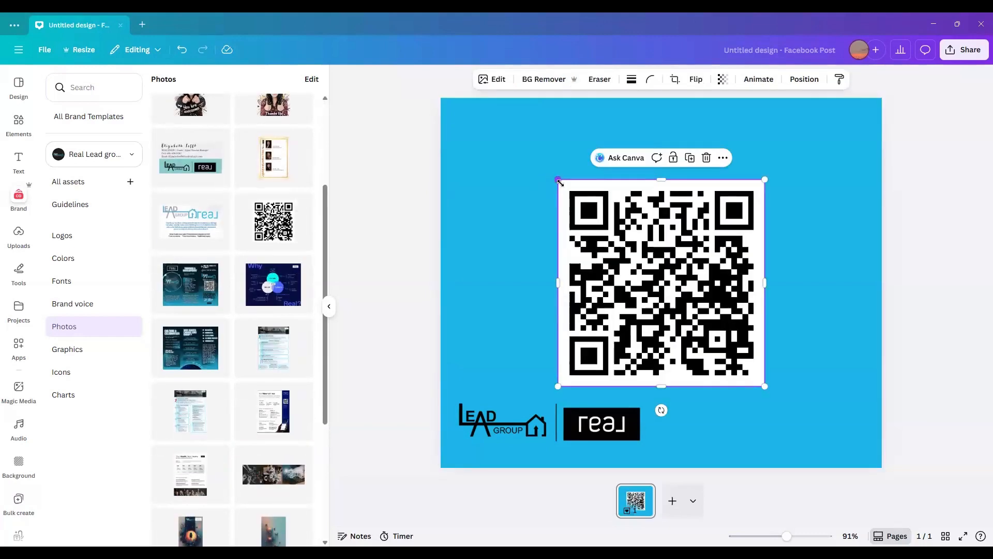
pyautogui.moveTo(558, 179); pyautogui.dragTo(673, 292)
pyautogui.moveTo(693, 339); pyautogui.dragTo(780, 402)
# Step: Look through the full set of photos stored in the Brand Kit
pyautogui.scroll(-5, 243, 357)
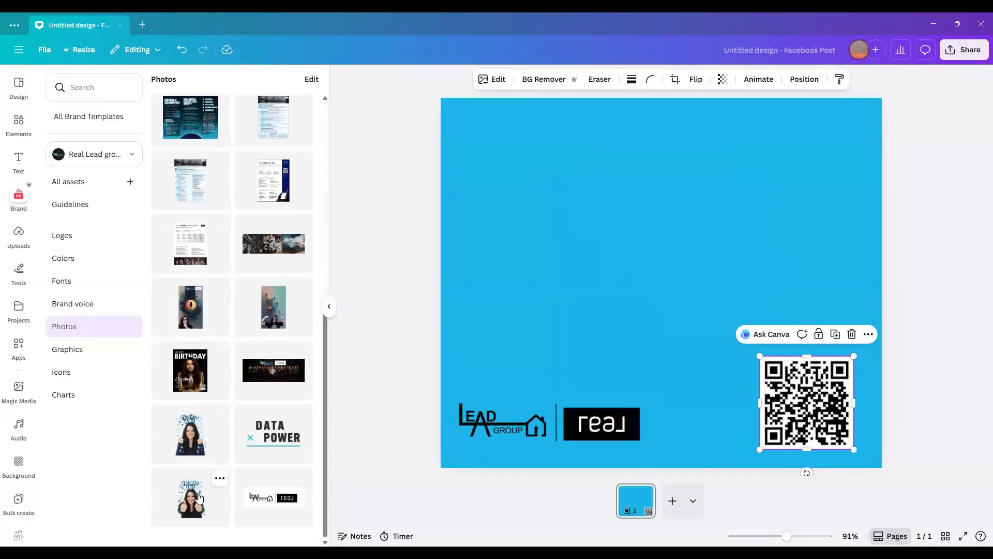
pyautogui.scroll(5, 207, 461)
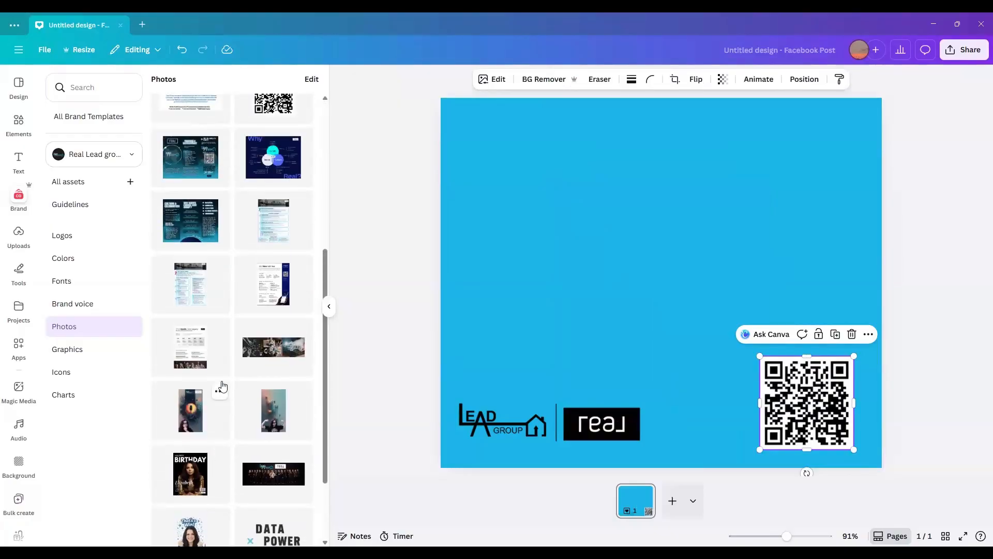
pyautogui.scroll(4, 246, 384)
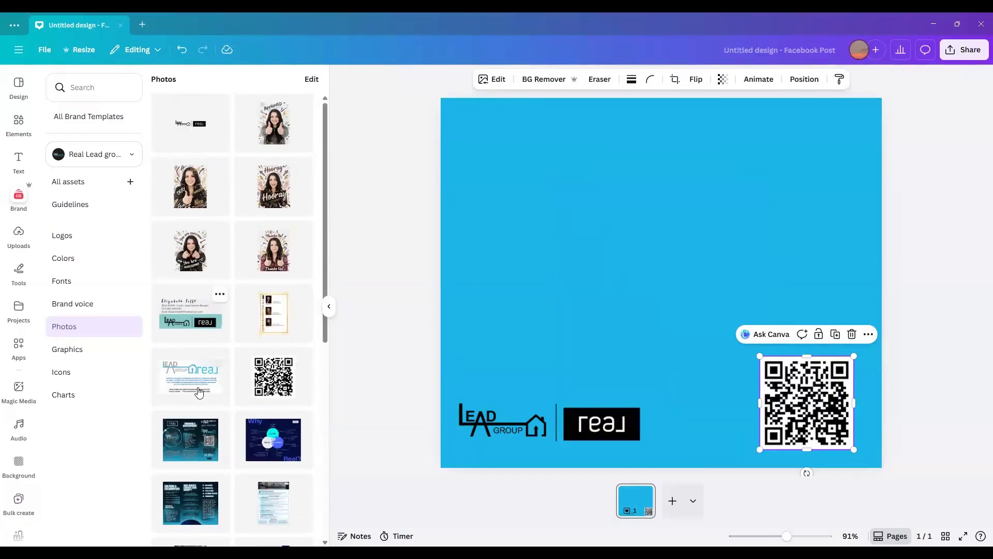
pyautogui.scroll(-8, 213, 411)
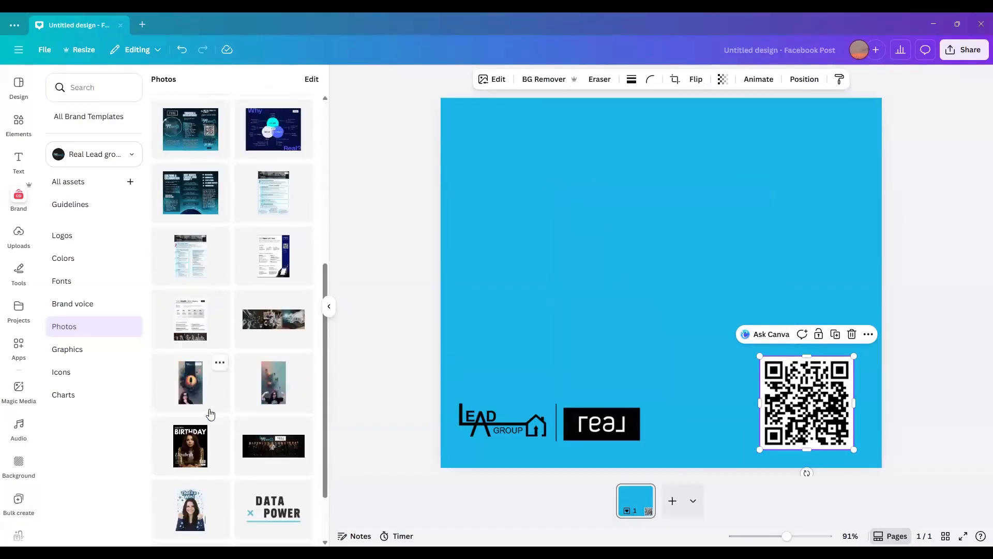
pyautogui.scroll(7, 207, 150)
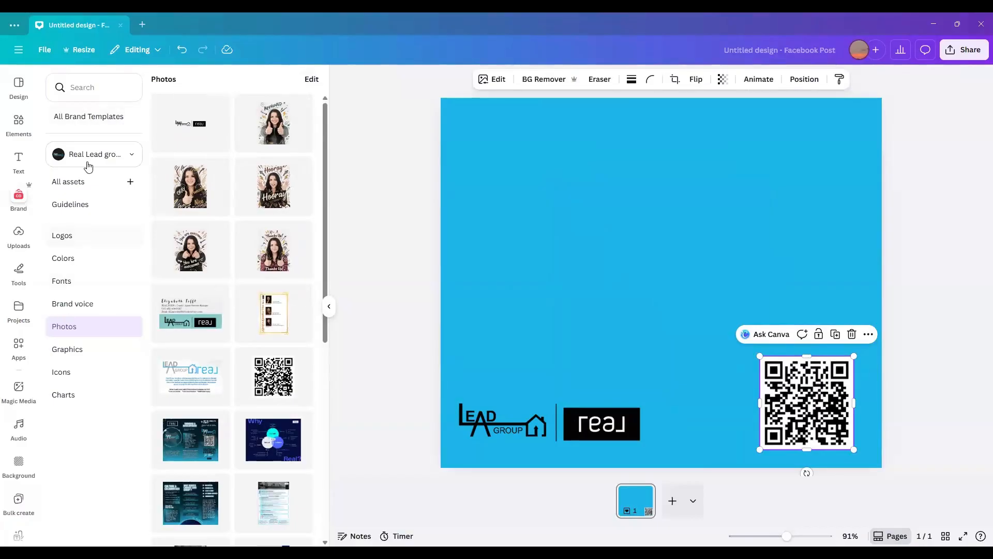
# Step: Add a sample text in the brand's Title font and remove it from the page
pyautogui.click(78, 284)
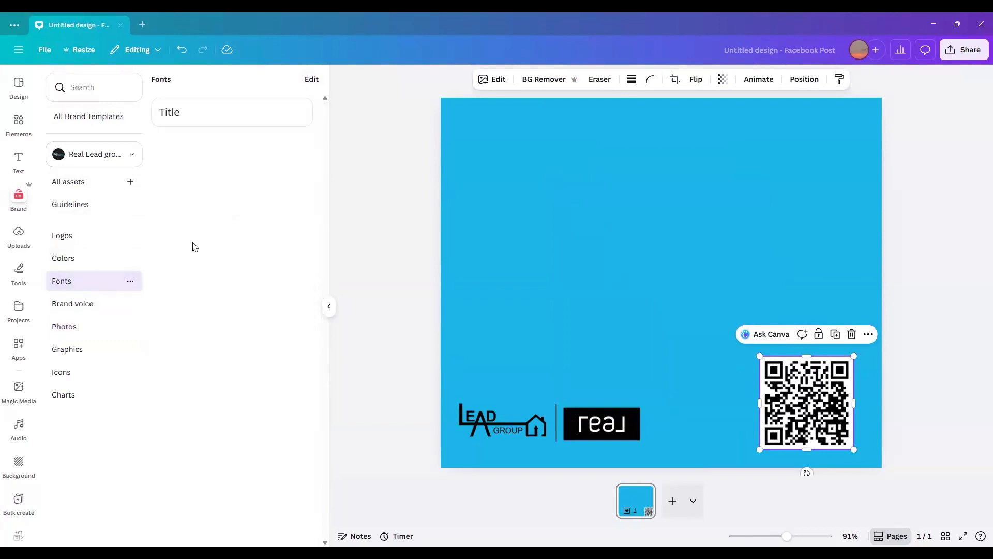
pyautogui.click(203, 122)
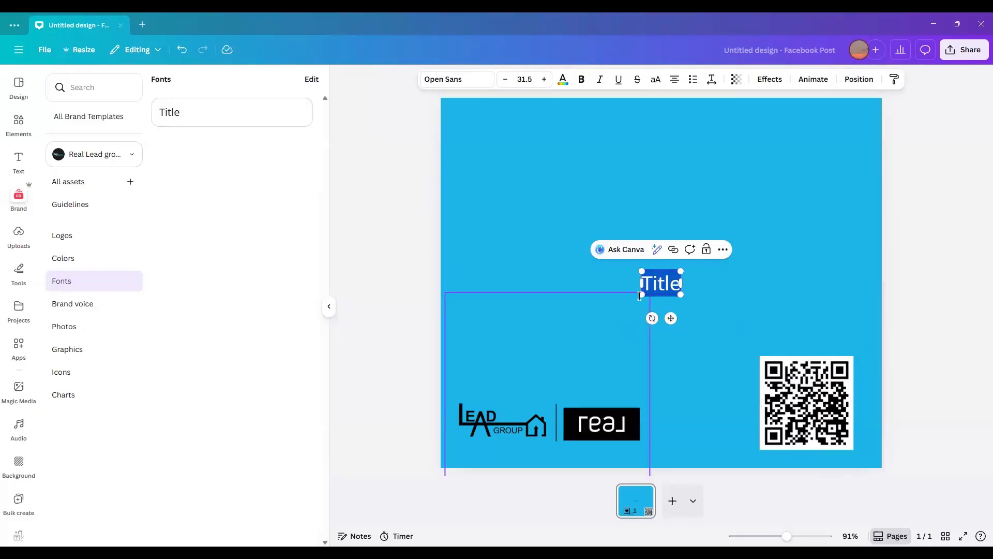
pyautogui.moveTo(671, 318); pyautogui.dragTo(125, 217)
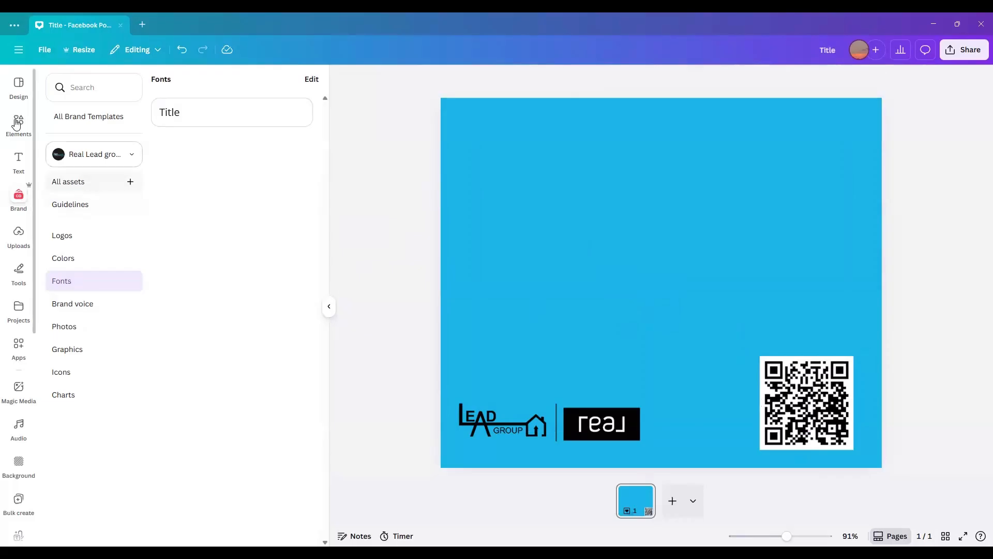
# Step: Browse the templates for "question and answer" and generate a design from that search
pyautogui.click(17, 98)
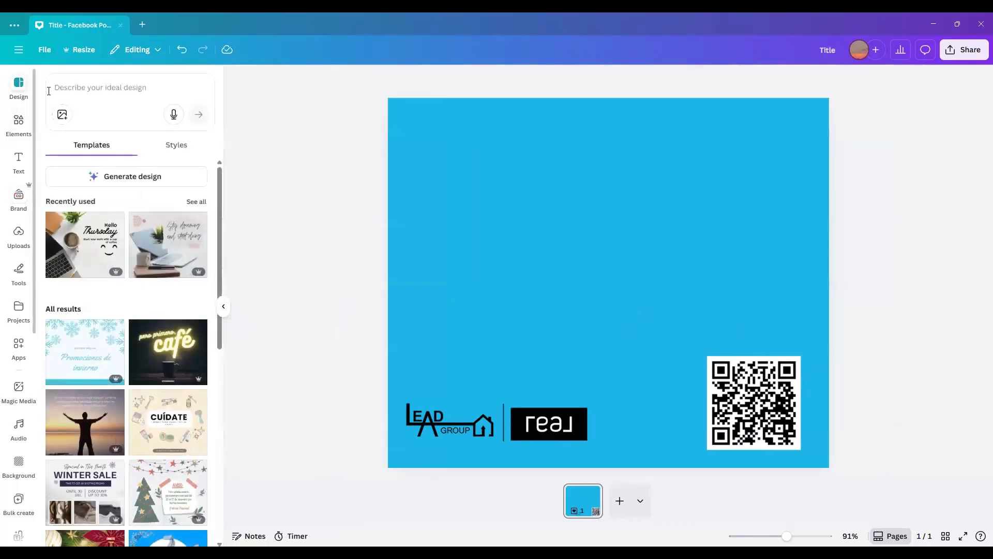
pyautogui.click(102, 86)
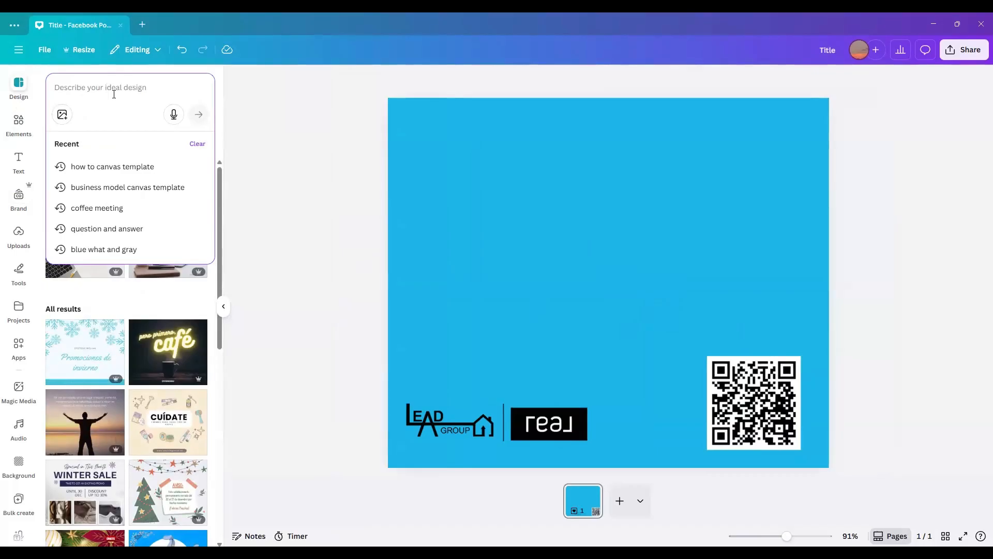
pyautogui.click(87, 233)
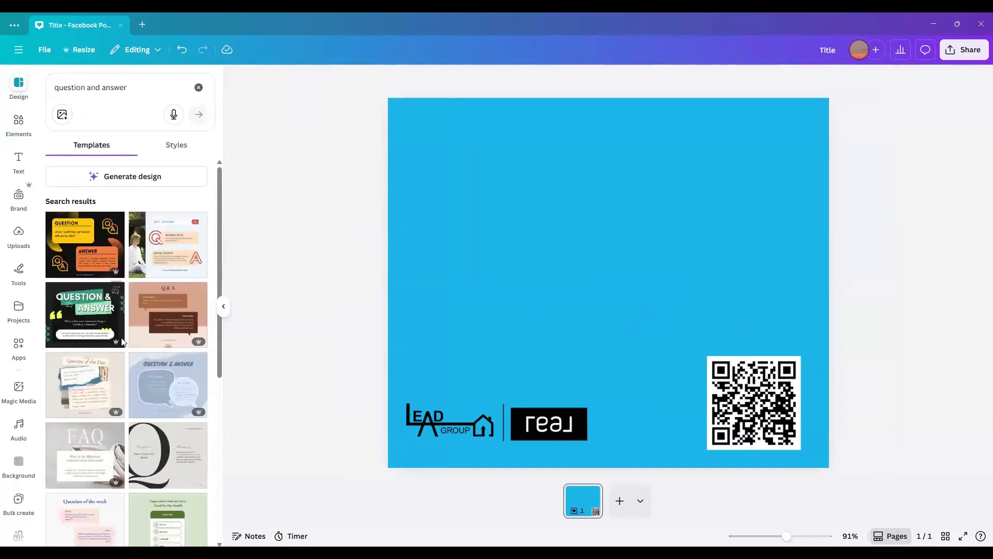
pyautogui.scroll(-1, 92, 247)
pyautogui.scroll(-7, 95, 274)
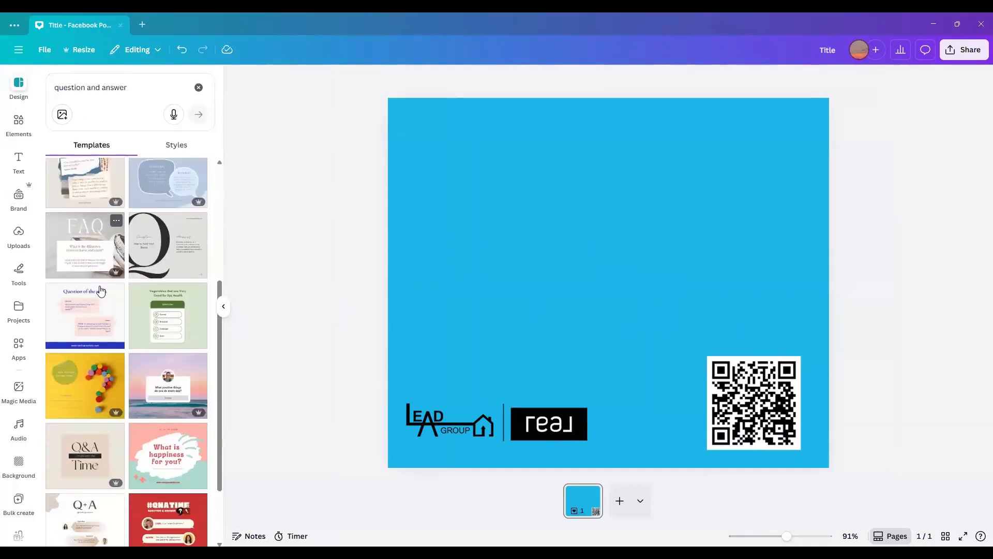
pyautogui.scroll(-4, 99, 306)
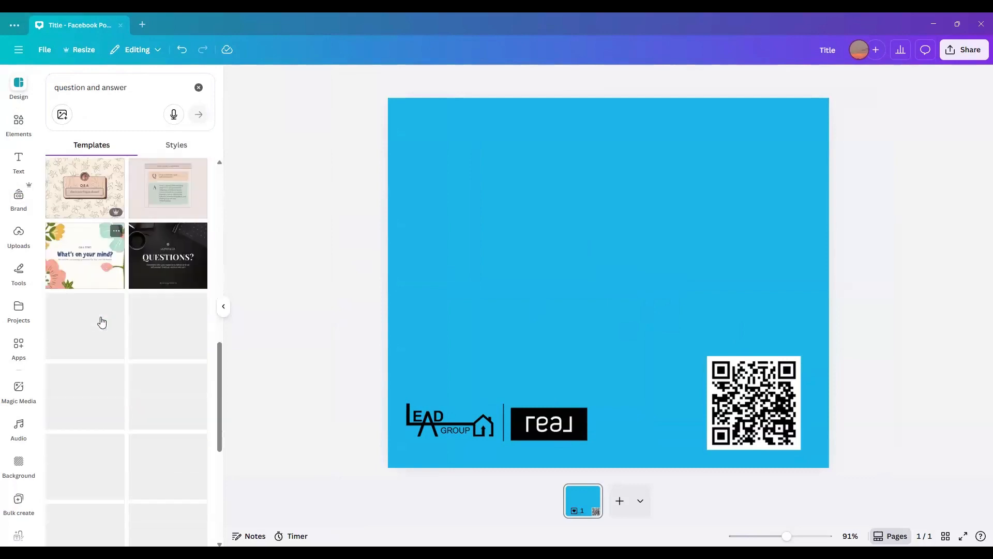
pyautogui.scroll(5, 101, 310)
pyautogui.scroll(7, 100, 305)
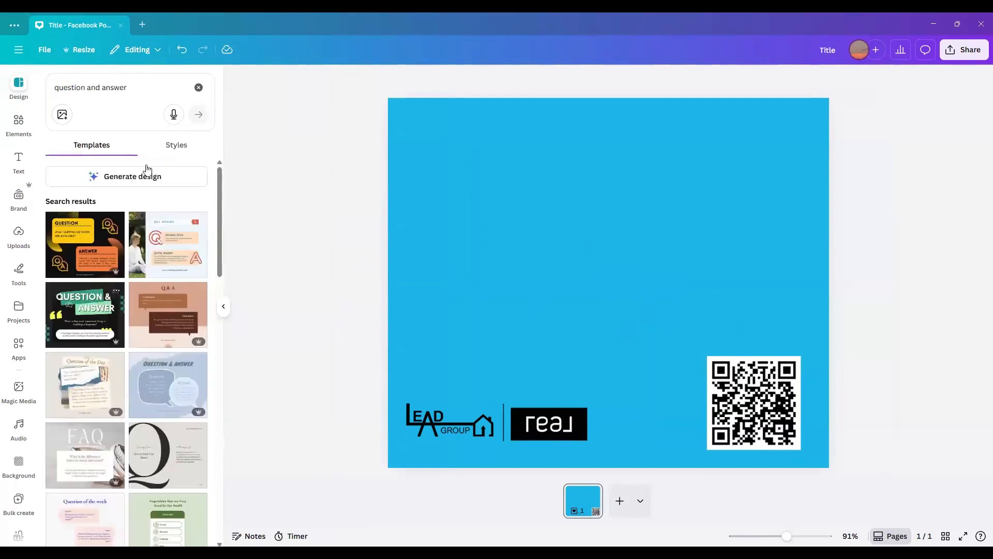
pyautogui.click(127, 185)
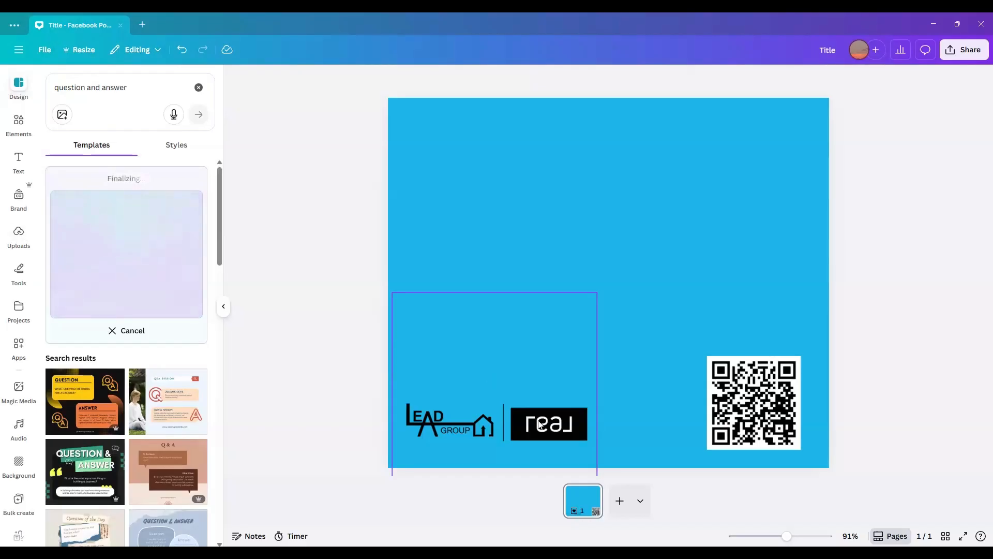
# Step: Swap the logo and QR code between the page's lower corners, and shrink the QR code in the lower-left corner
pyautogui.moveTo(552, 428); pyautogui.dragTo(784, 434)
pyautogui.moveTo(773, 389); pyautogui.dragTo(468, 398)
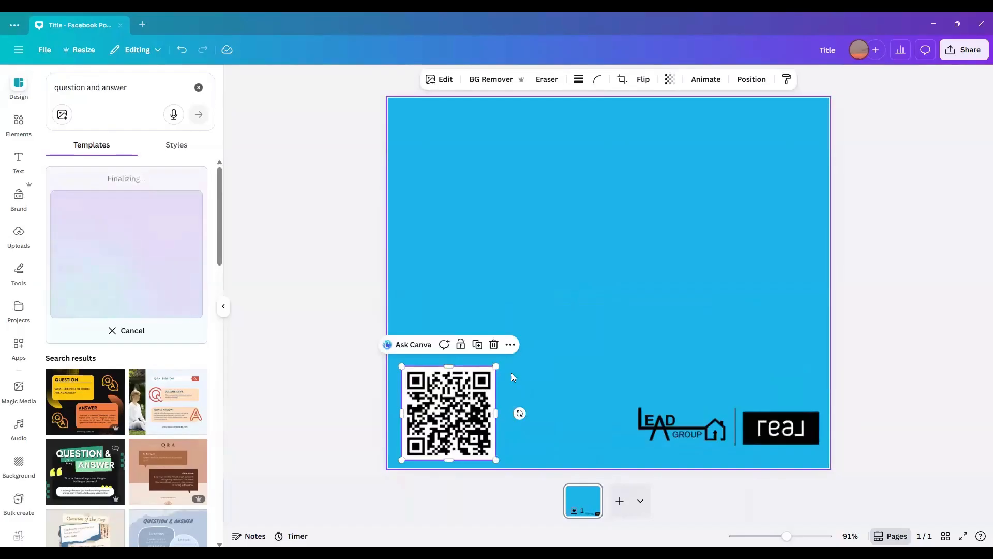
pyautogui.moveTo(496, 366); pyautogui.dragTo(429, 425)
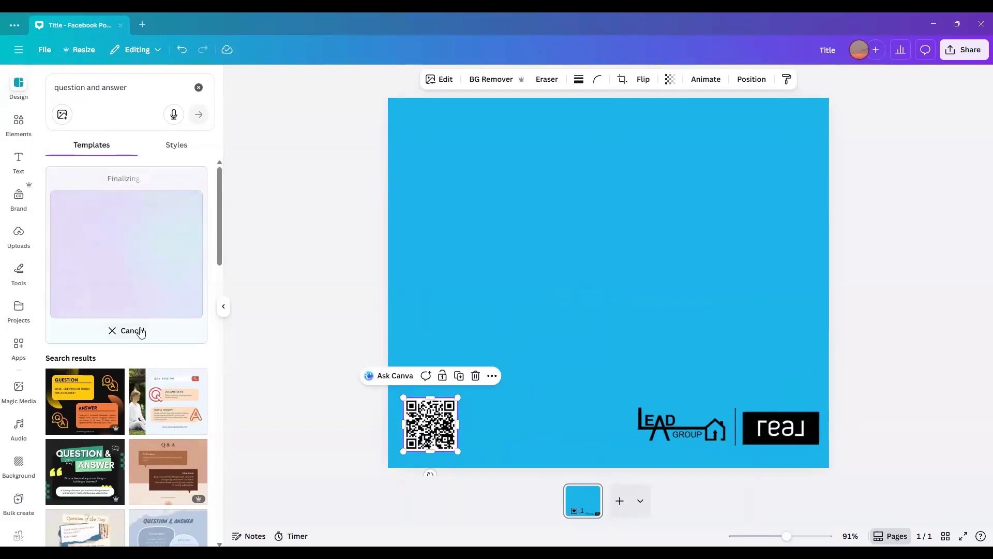
# Step: Clear the "question and answer" text from the template search
pyautogui.scroll(-2, 141, 331)
pyautogui.scroll(3, 141, 331)
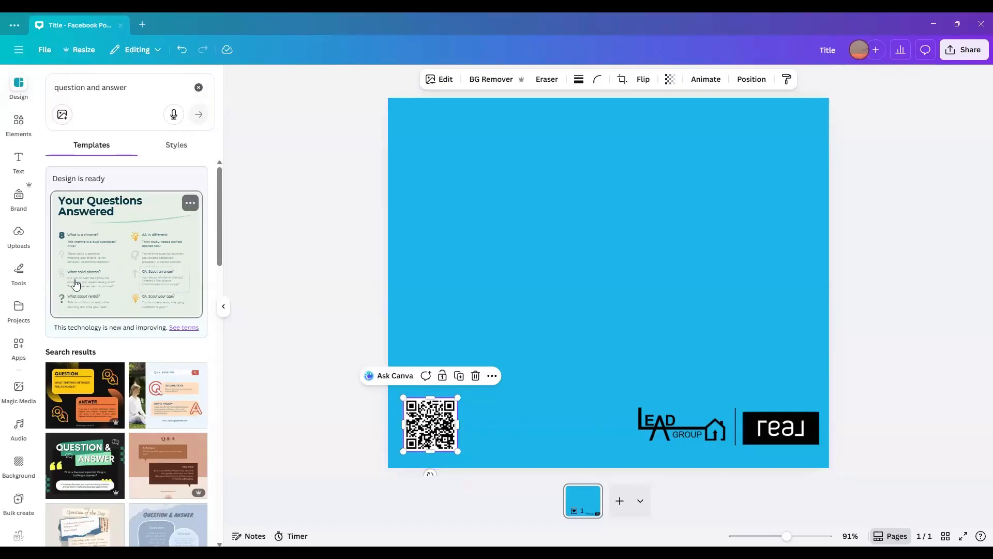
pyautogui.click(134, 87)
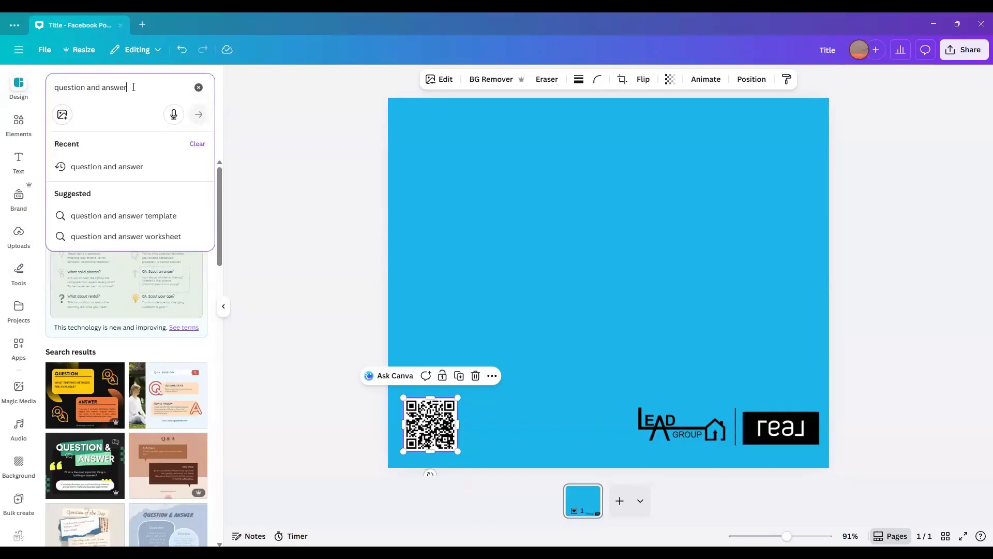
pyautogui.hotkey('ctrl', 'a')
pyautogui.press('BackSpace')
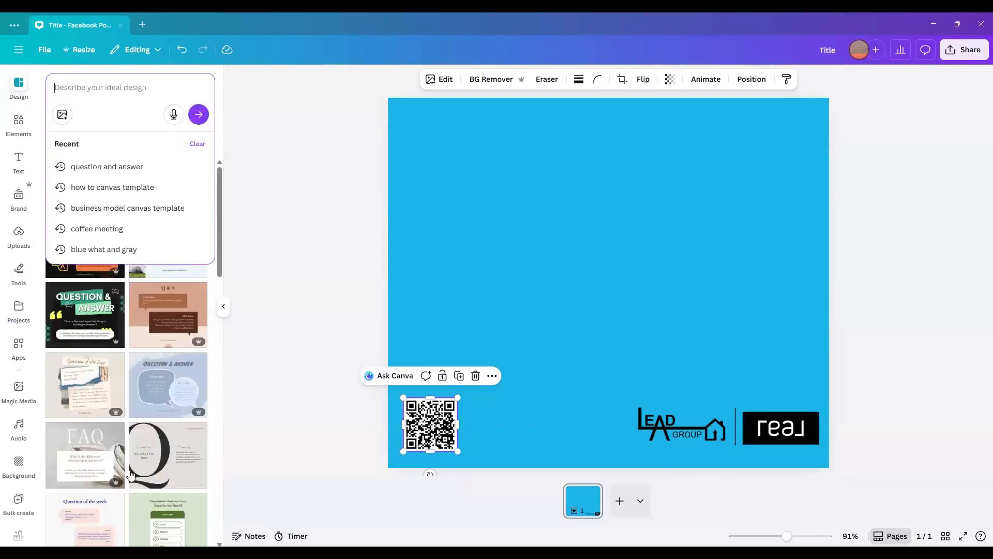
# Step: Apply the Brown Minimalist Question Answer Q&A Phone Mockup Facebook Post template to the page
pyautogui.scroll(-5, 139, 406)
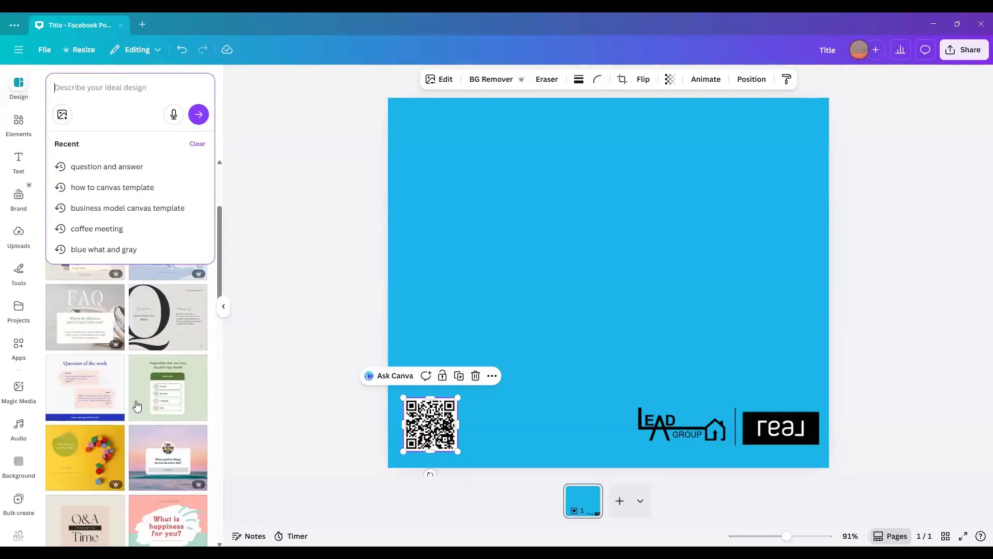
pyautogui.scroll(-3, 136, 402)
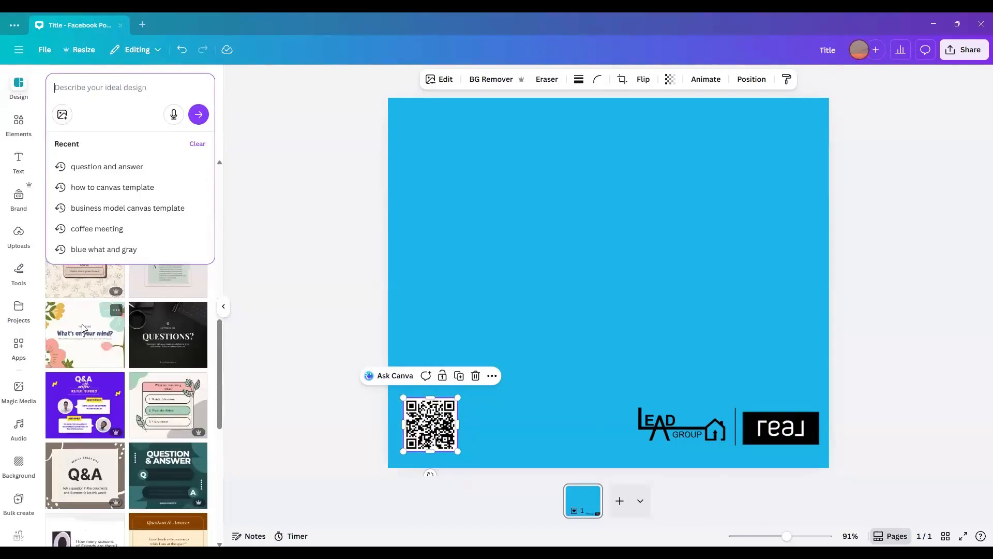
pyautogui.scroll(-1, 91, 342)
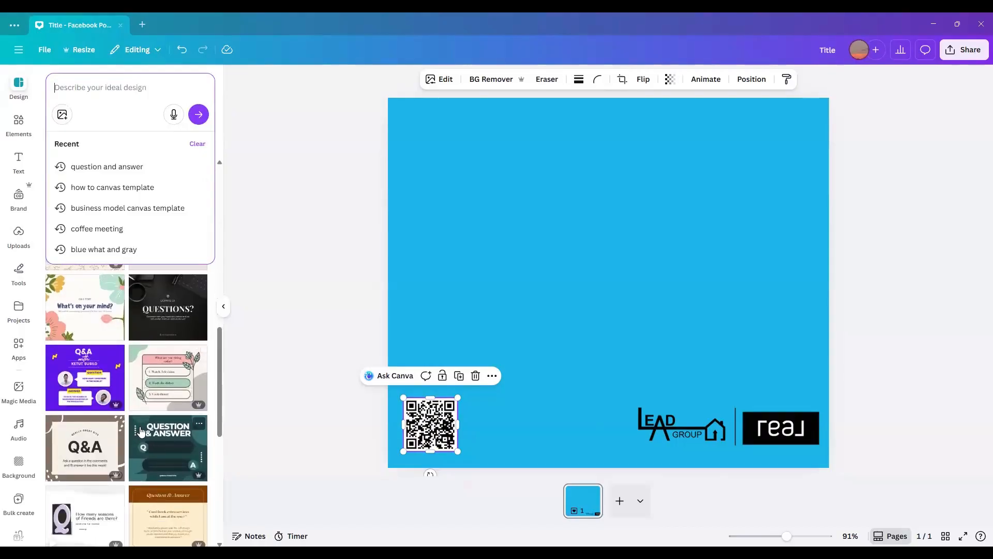
pyautogui.scroll(-3, 128, 434)
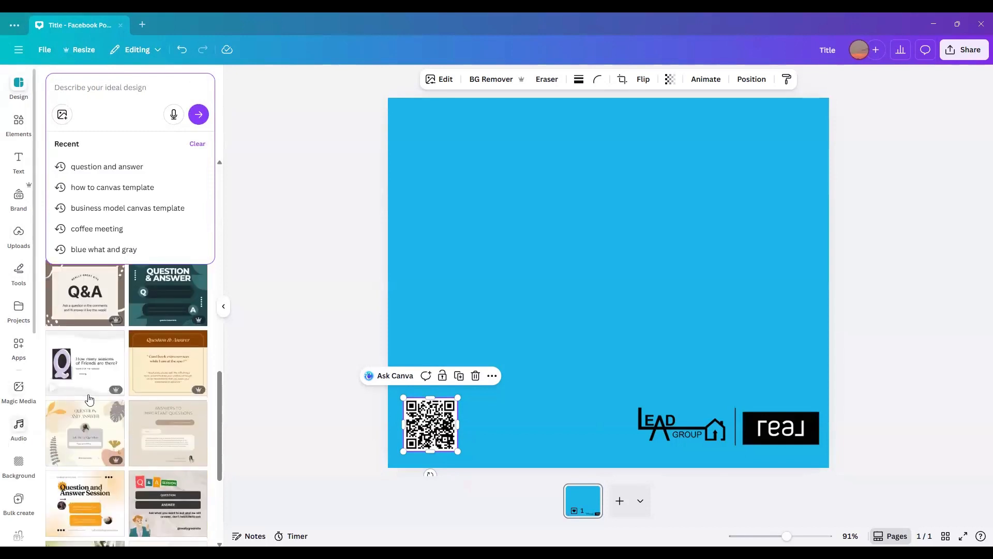
pyautogui.scroll(-3, 89, 399)
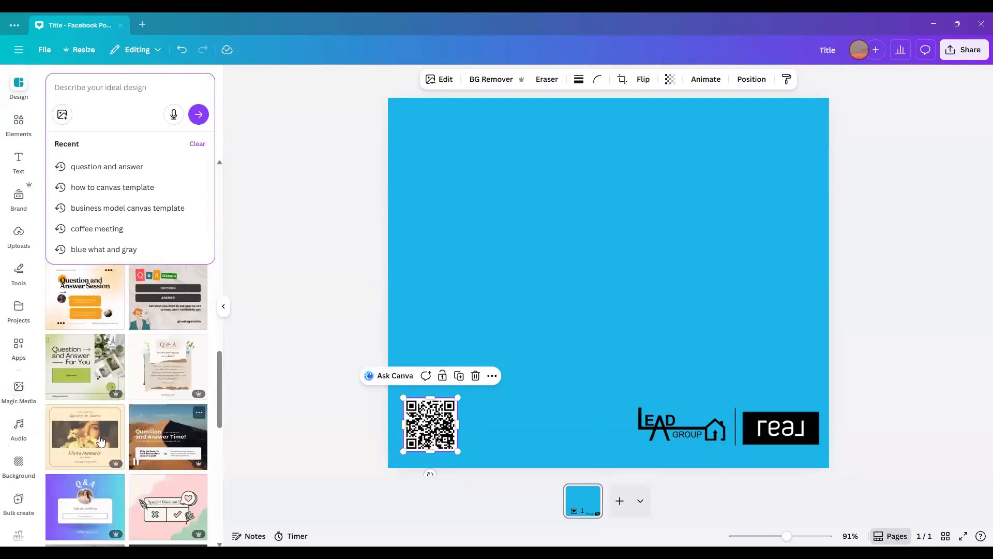
pyautogui.scroll(-3, 102, 443)
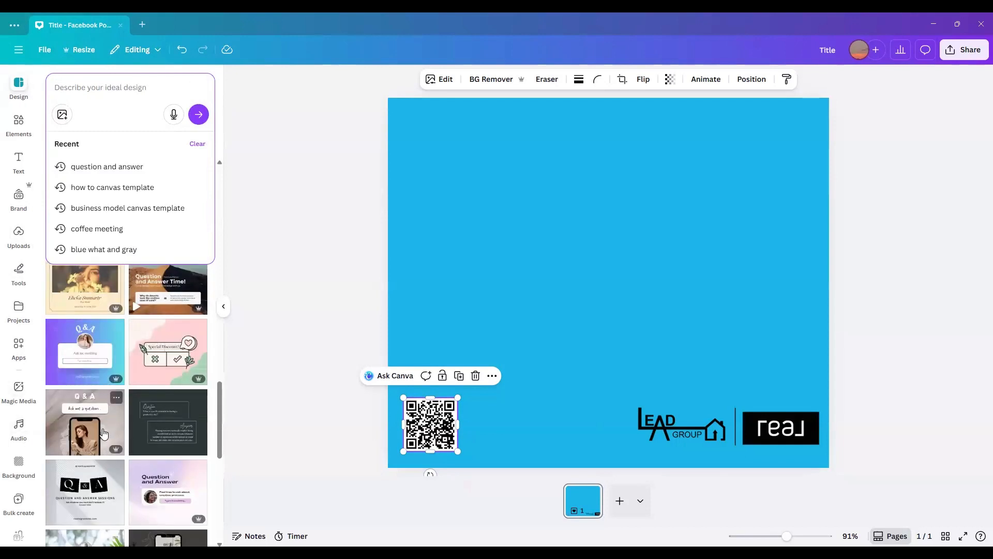
pyautogui.scroll(-2, 102, 427)
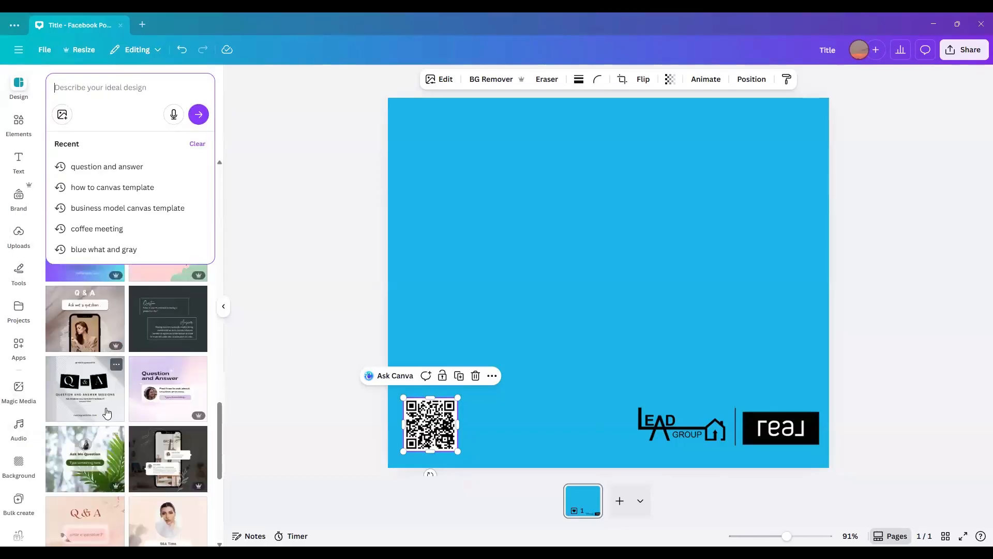
pyautogui.scroll(-2, 105, 409)
pyautogui.scroll(-1, 105, 408)
pyautogui.scroll(2, 105, 407)
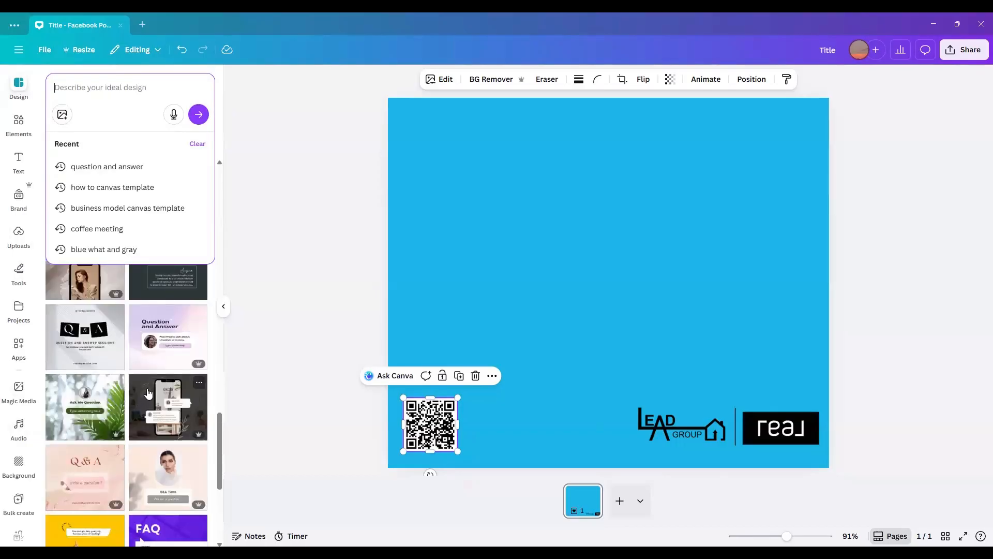
pyautogui.click(149, 394)
pyautogui.click(147, 388)
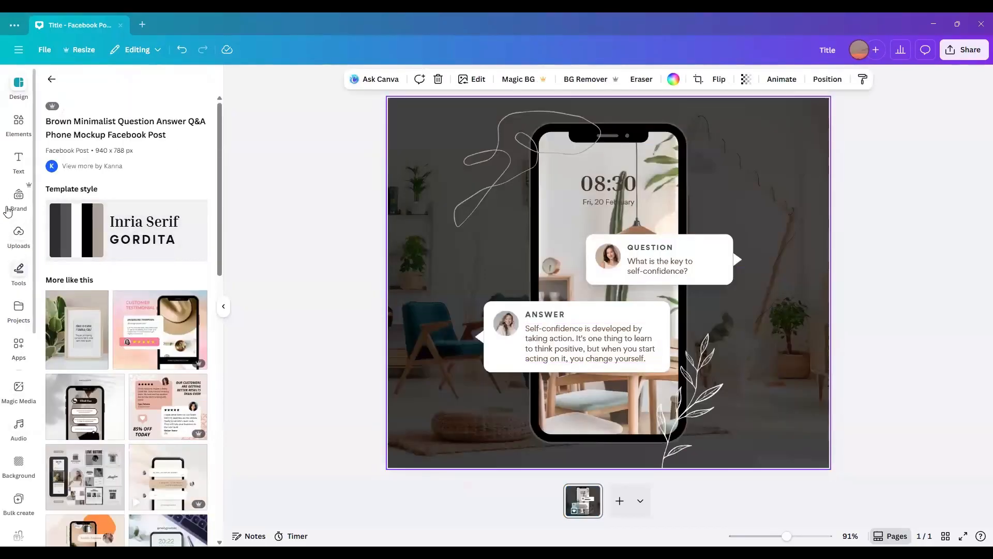
# Step: Open the Real Lead group Brand Kit and show its stored photos
pyautogui.click(19, 196)
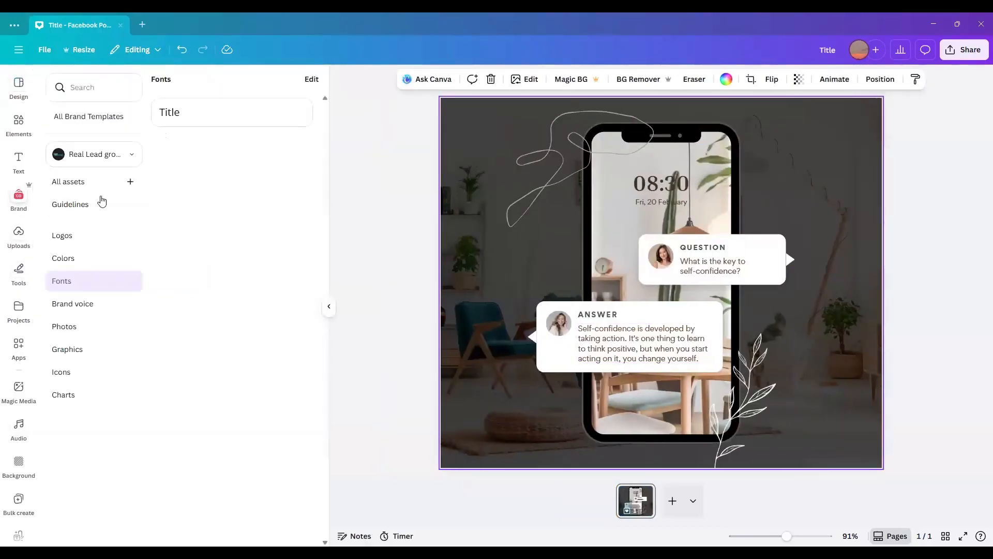
pyautogui.click(104, 159)
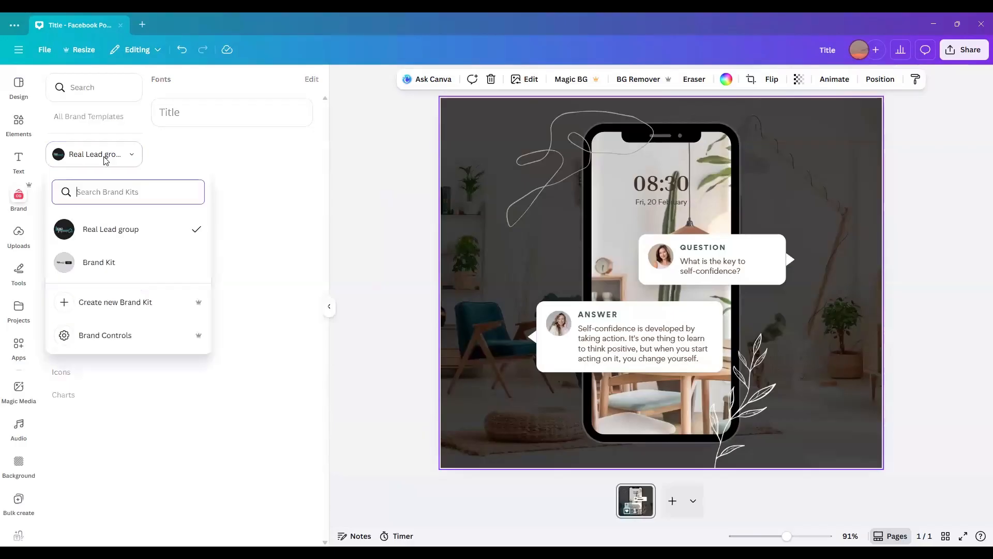
pyautogui.click(110, 234)
pyautogui.click(91, 238)
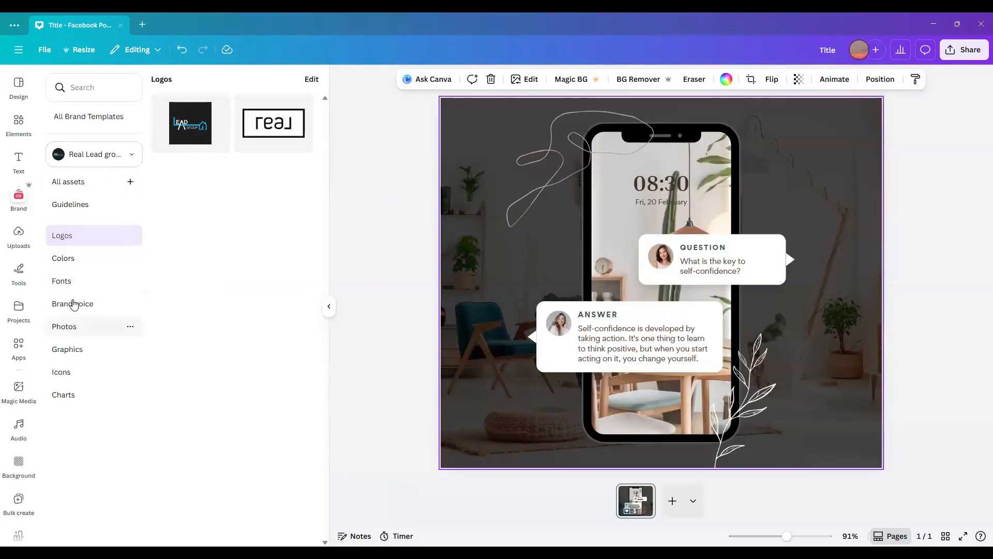
pyautogui.click(85, 332)
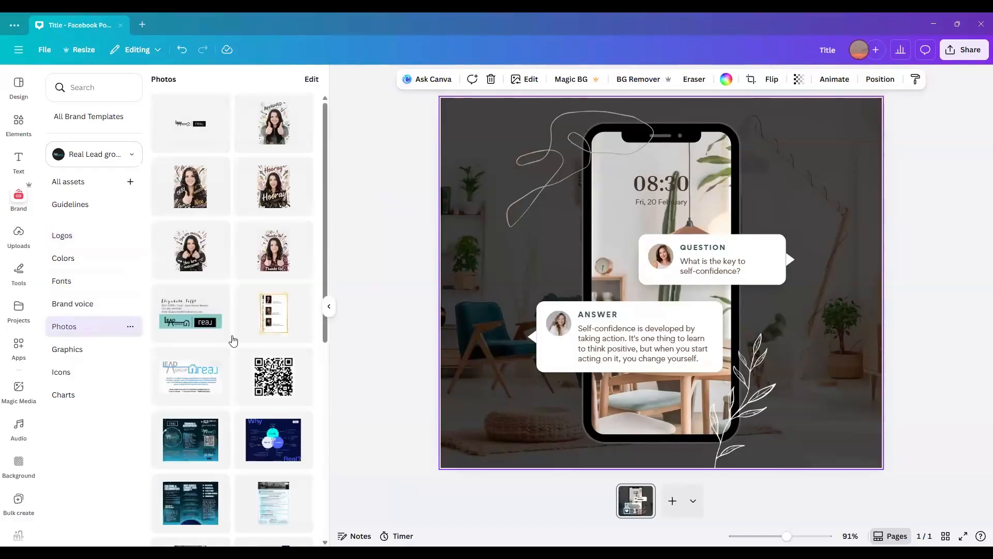
pyautogui.scroll(-1, 191, 377)
pyautogui.scroll(1, 192, 377)
# Step: Add the combined Lead Group and Real logo, shrink it, and place it in the page's upper-left corner
pyautogui.click(195, 149)
pyautogui.moveTo(699, 296); pyautogui.dragTo(574, 146)
pyautogui.moveTo(637, 270); pyautogui.dragTo(585, 198)
pyautogui.moveTo(527, 148)
pyautogui.mouseDown()
pyautogui.moveTo(527, 187)
pyautogui.moveTo(532, 165)
pyautogui.mouseUp()
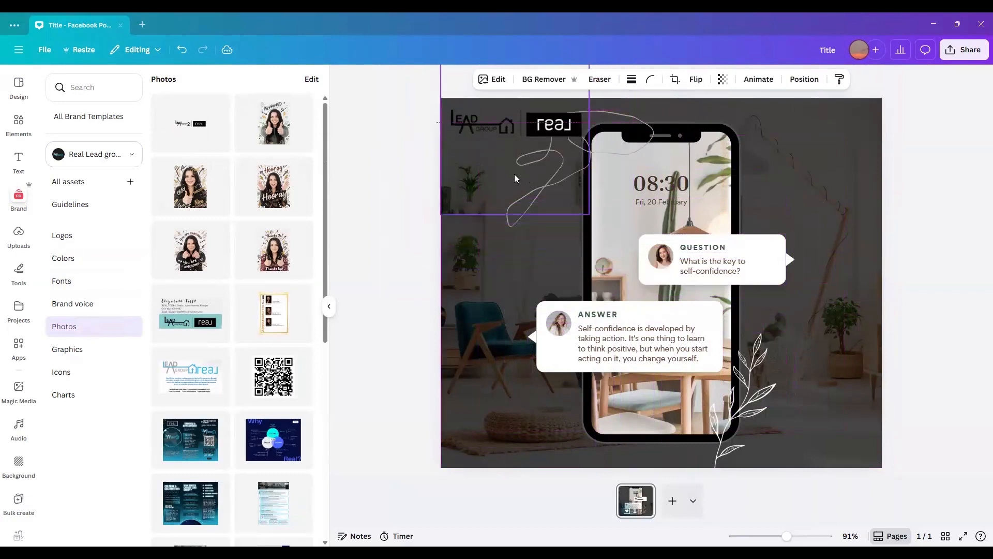
# Step: Add the QR code from the brand photos, shrink it, and place it in the page's lower-left corner
pyautogui.click(257, 368)
pyautogui.moveTo(656, 280); pyautogui.dragTo(550, 363)
pyautogui.moveTo(652, 260); pyautogui.dragTo(468, 432)
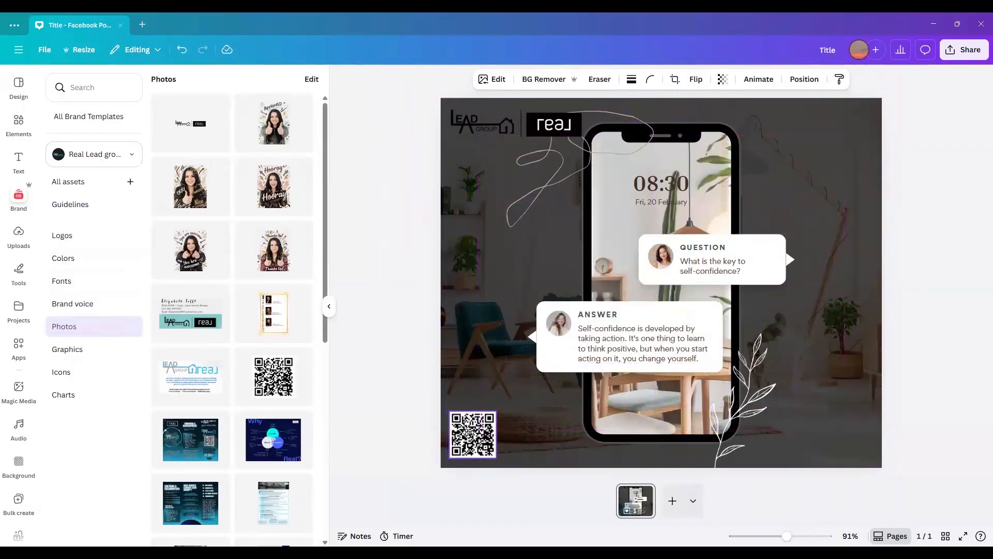
# Step: Look at the AI writing options for the QUESTION heading
pyautogui.click(715, 250)
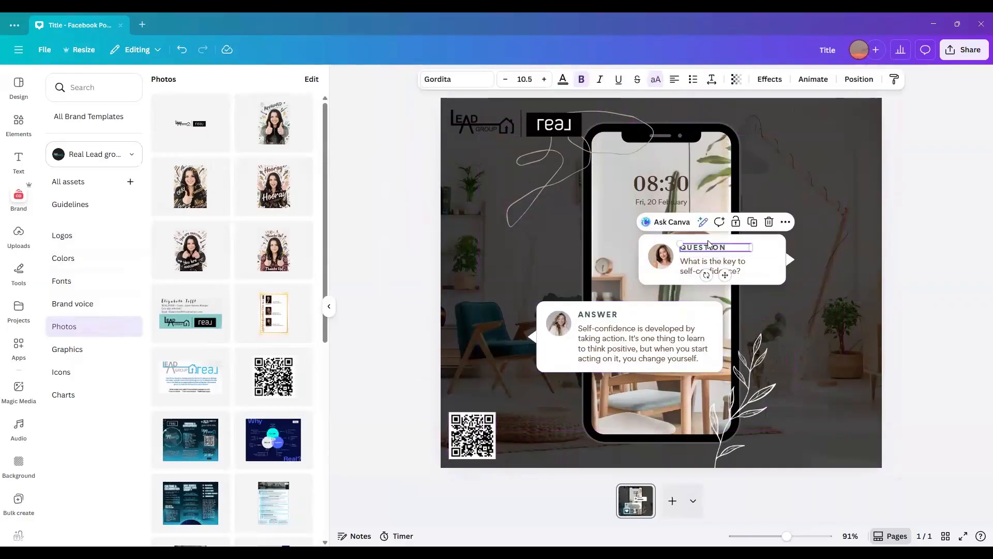
pyautogui.click(703, 223)
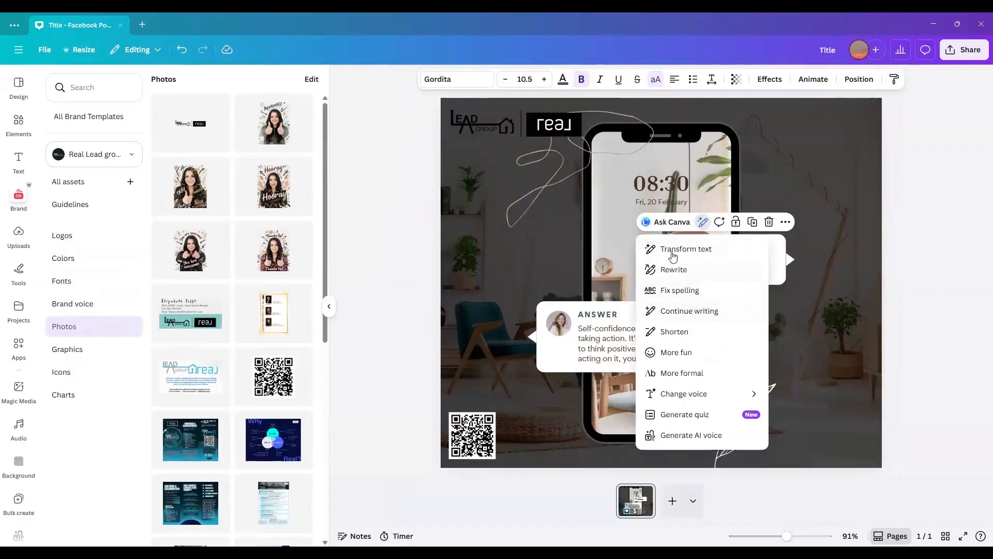
pyautogui.click(546, 261)
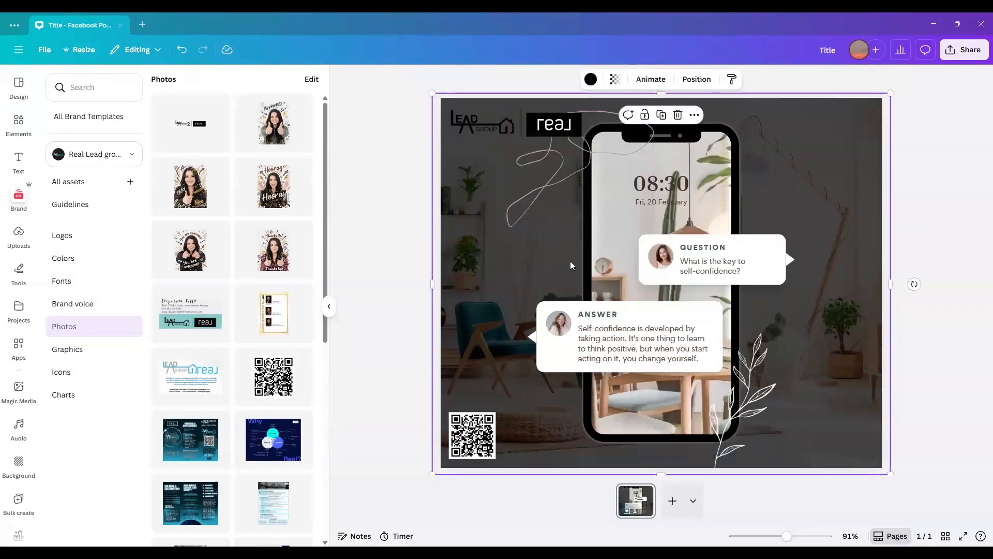
# Step: Replace the QUESTION heading with "ARE YOU OPEN MINDED ABOUT YOUR BUSNIESS"
pyautogui.click(706, 248)
pyautogui.doubleClick(706, 247)
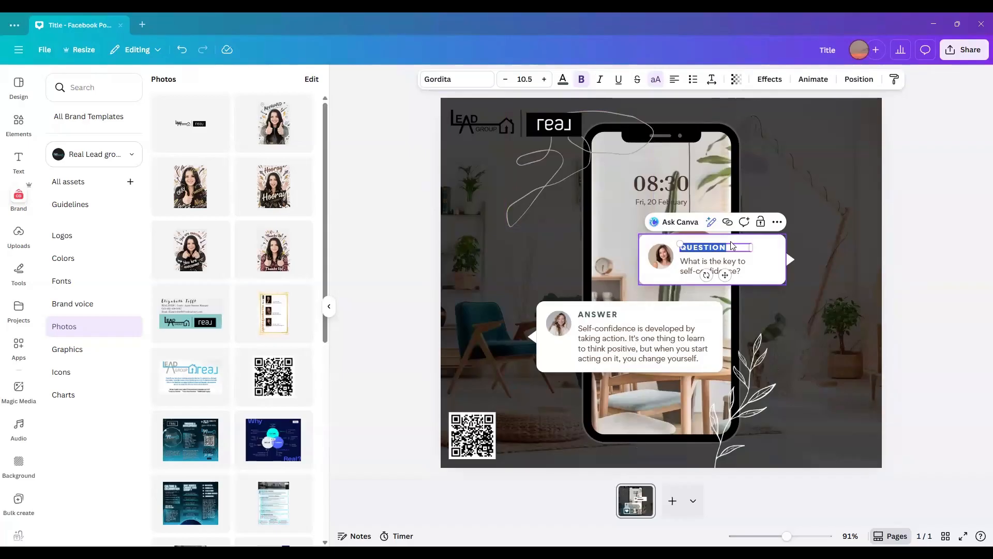
pyautogui.write('A')
pyautogui.press('BackSpace')
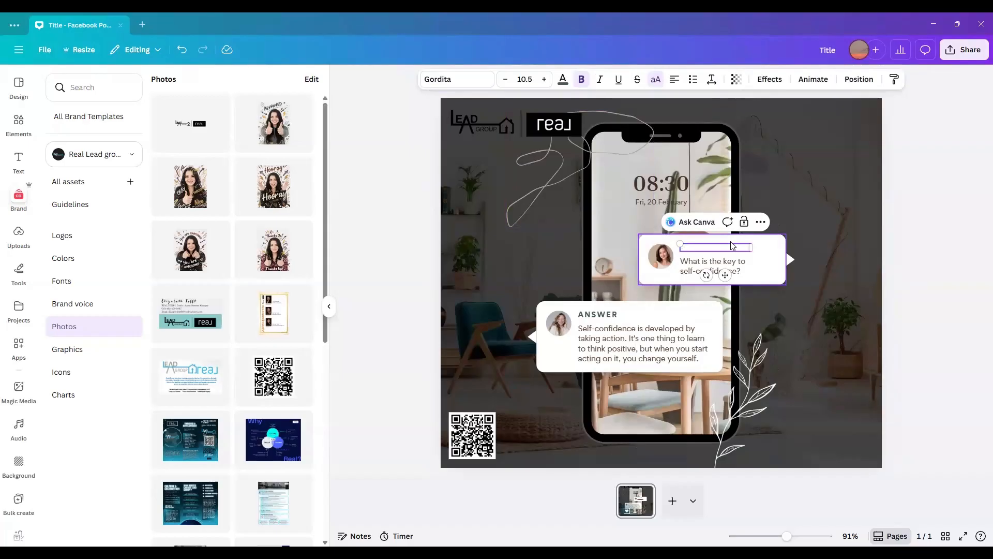
pyautogui.write('ARE')
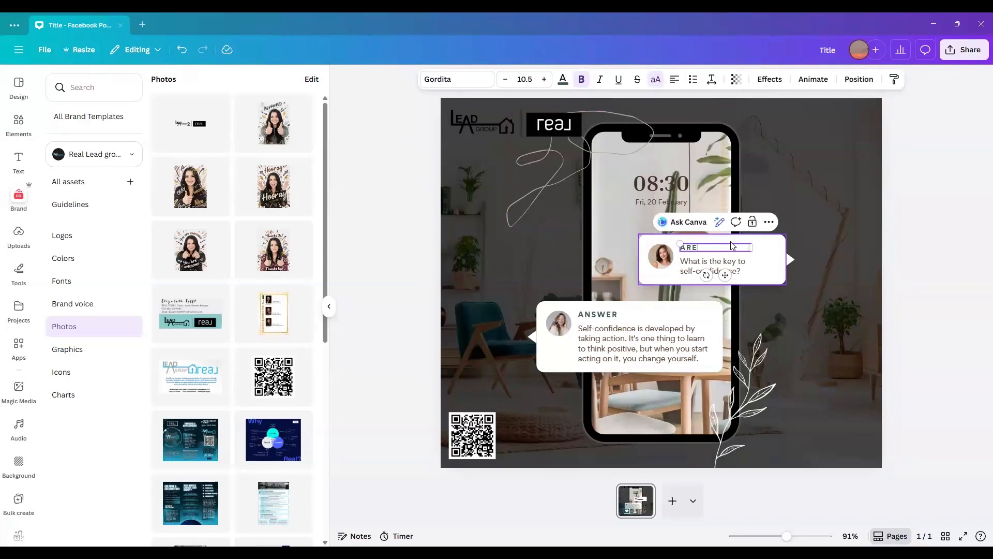
pyautogui.write(' YOU')
pyautogui.write(' OFTEN MID')
pyautogui.write('ND')
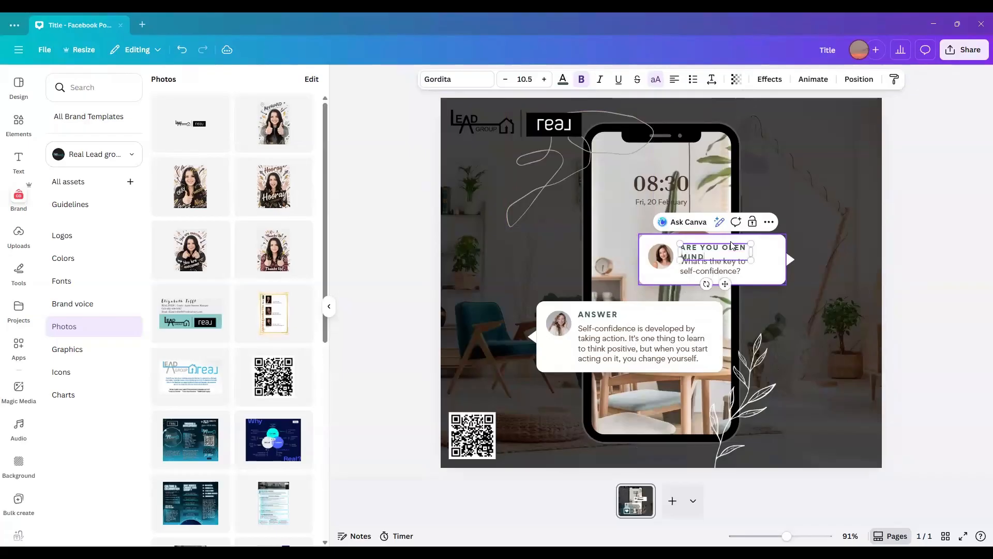
pyautogui.write('ED ABOUT YOUR B')
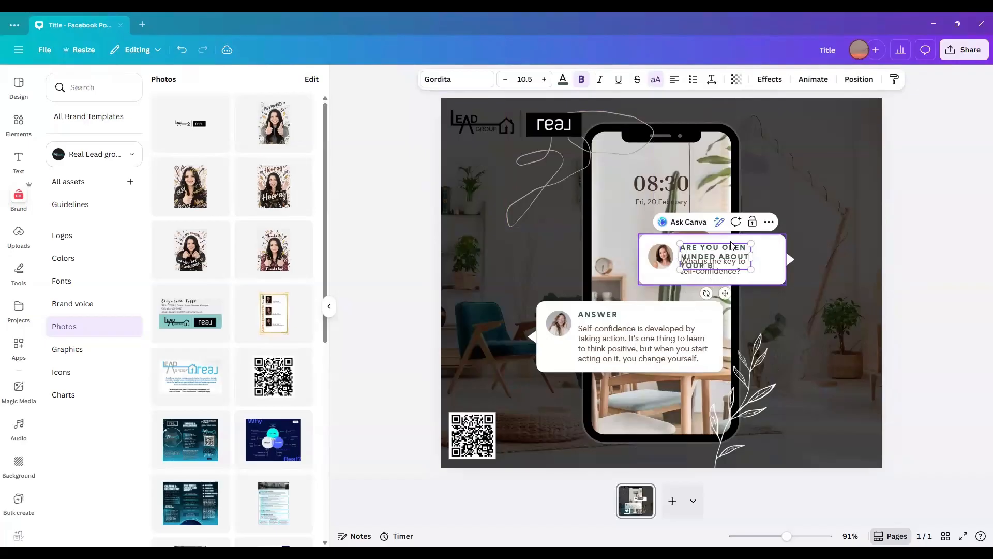
pyautogui.write('USNIES')
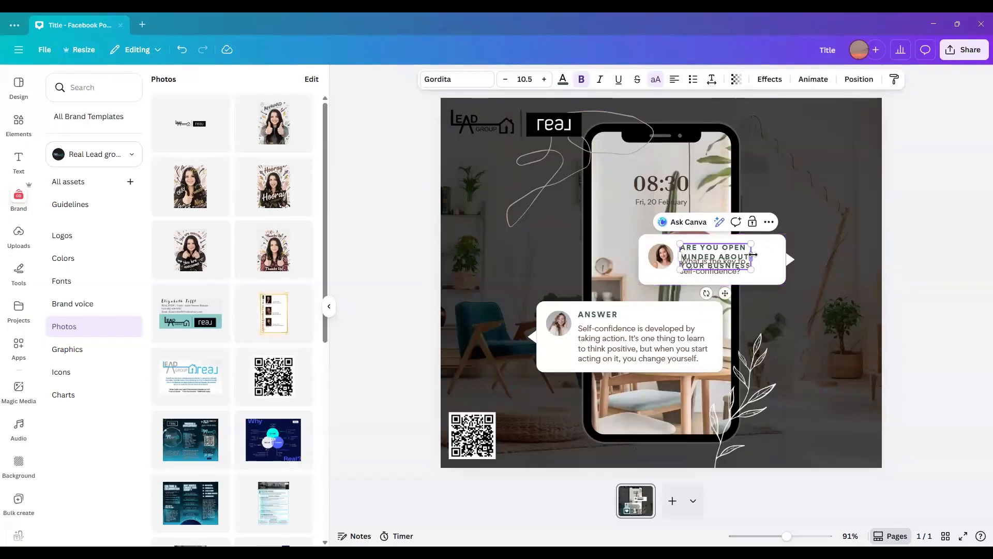
pyautogui.click(727, 264)
pyautogui.write('S')
# Step: Widen the new heading's text box to about 216 and reduce its font size to 7.5
pyautogui.moveTo(752, 261); pyautogui.dragTo(792, 258)
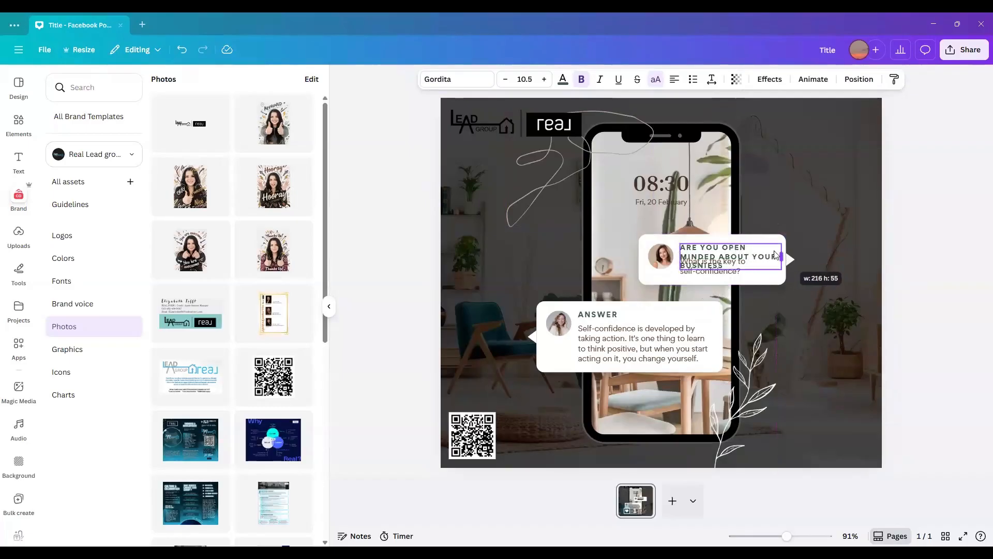
pyautogui.click(506, 79)
pyautogui.click(506, 80)
pyautogui.click(507, 80)
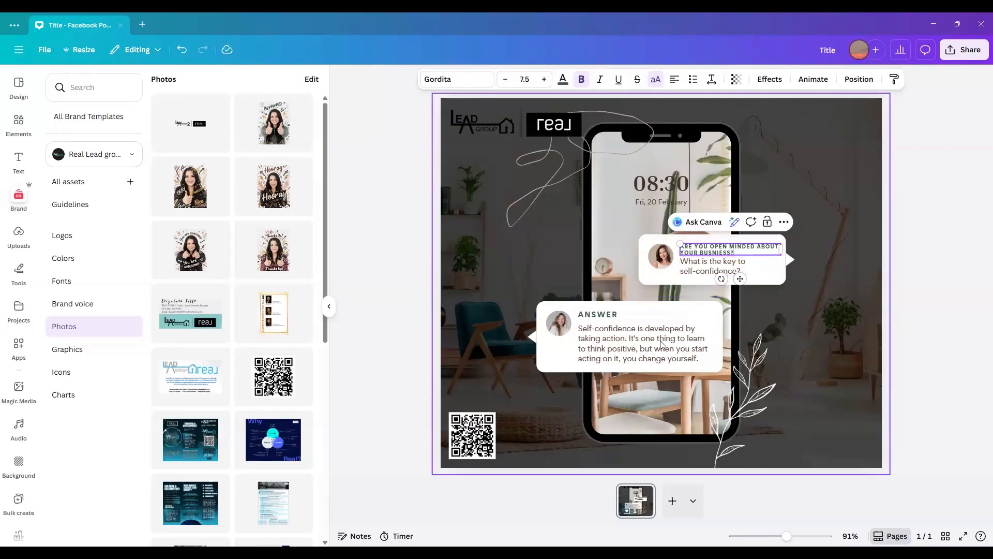
pyautogui.click(619, 319)
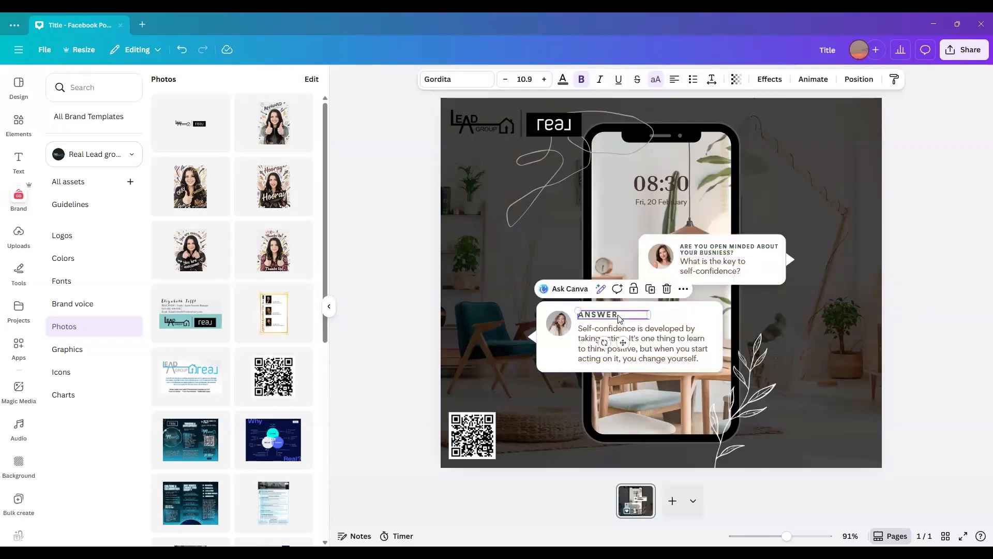
pyautogui.moveTo(726, 250); pyautogui.dragTo(725, 280)
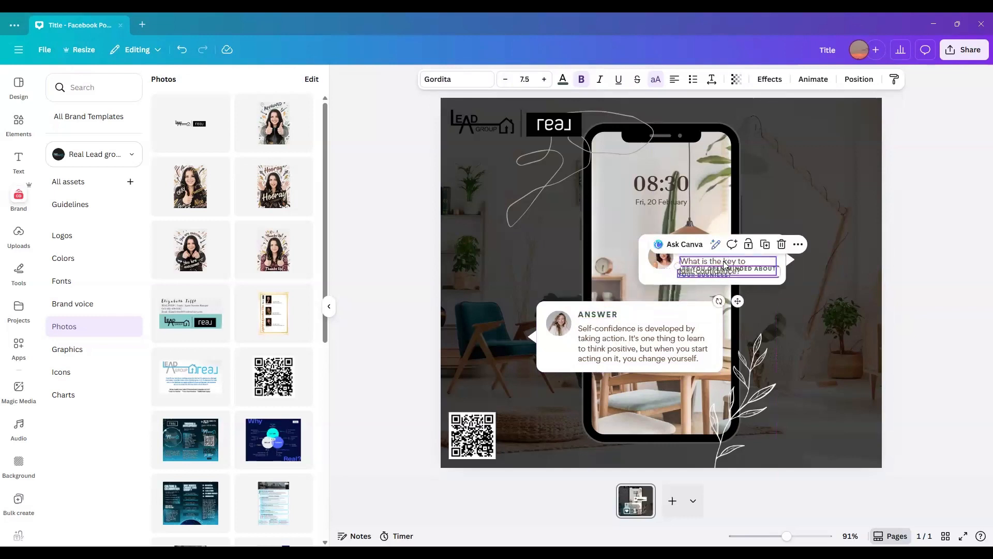
pyautogui.click(184, 50)
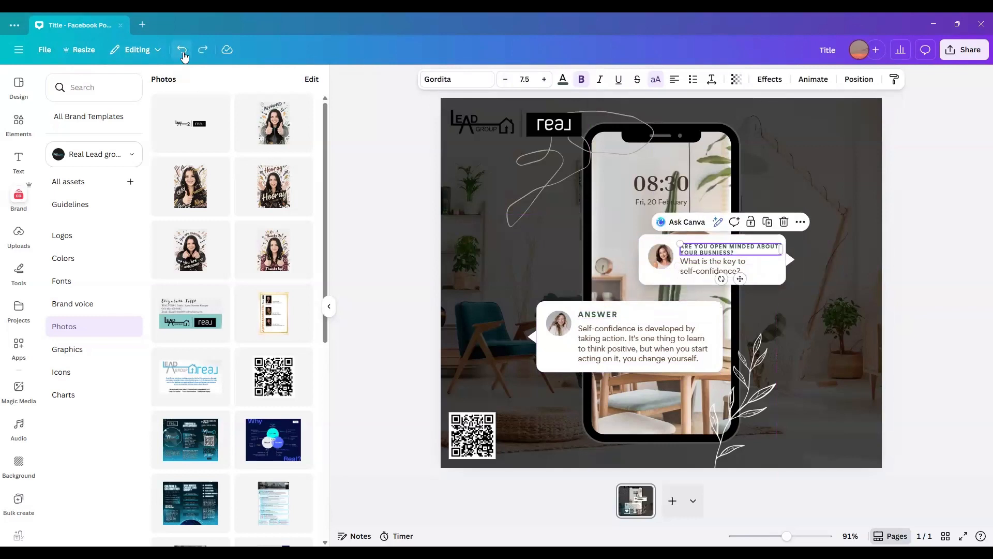
# Step: Undo the resizing and rewording of the first speech bubble's heading until it reads QUESTION again
pyautogui.click(182, 51)
pyautogui.click(183, 51)
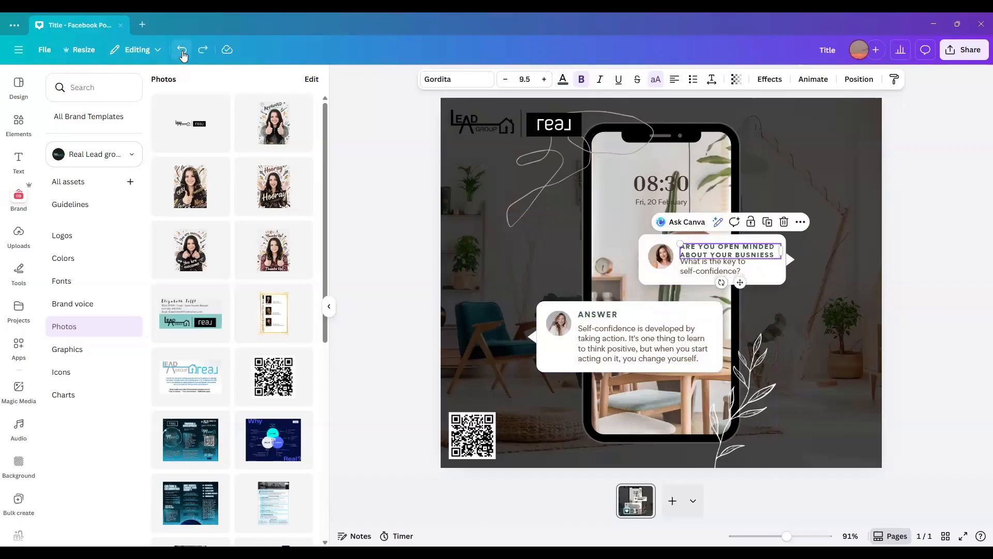
pyautogui.click(182, 50)
pyautogui.click(183, 51)
pyautogui.click(182, 50)
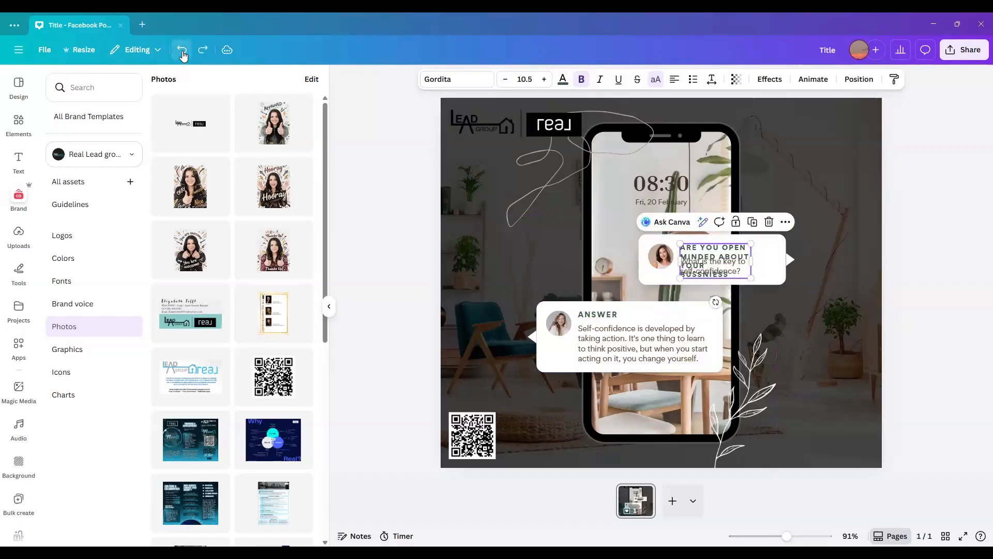
pyautogui.click(183, 50)
pyautogui.click(182, 51)
pyautogui.click(182, 50)
pyautogui.click(183, 50)
pyautogui.click(183, 50)
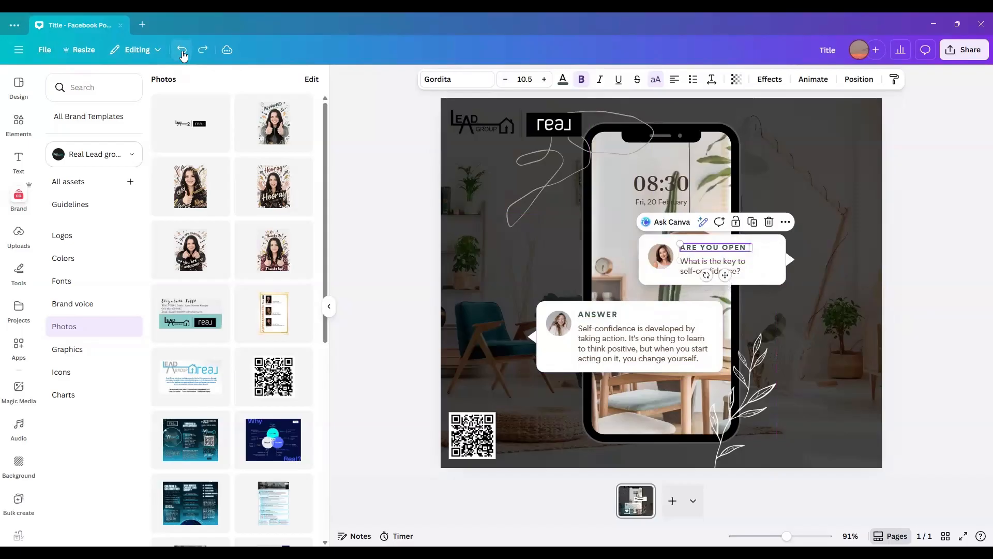
pyautogui.click(183, 51)
pyautogui.click(183, 50)
pyautogui.click(183, 51)
pyautogui.click(182, 51)
pyautogui.click(182, 51)
# Step: Replace the question text under the QUESTION heading with "Are you Open Minded about your Business?"
pyautogui.click(684, 267)
pyautogui.click(713, 264)
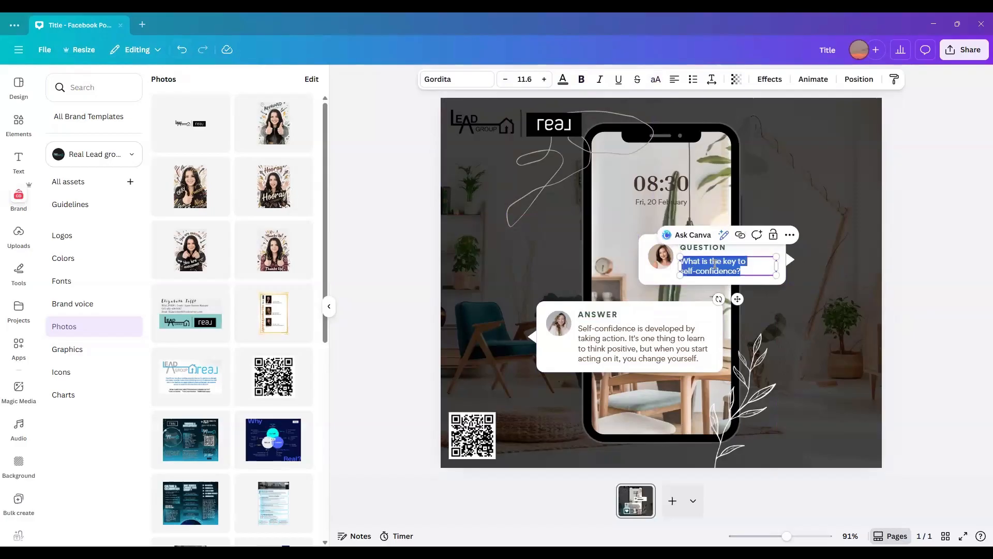
pyautogui.write('Are you O')
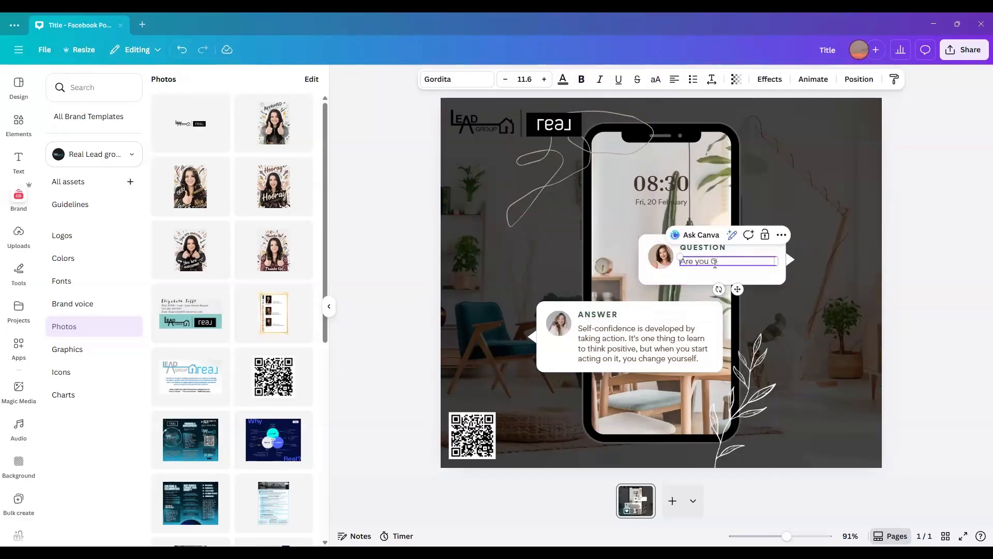
pyautogui.write('pen Minded about your Busn')
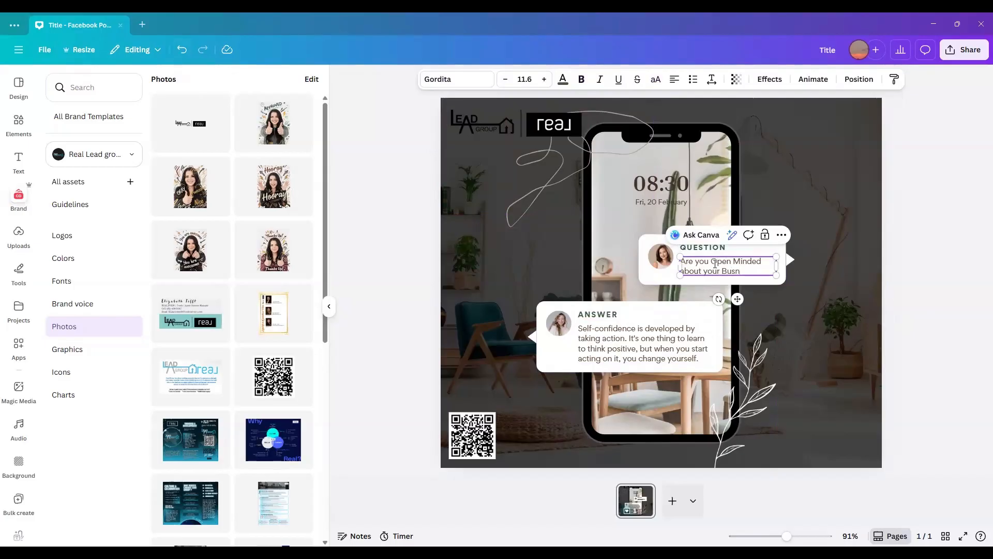
pyautogui.press('BackSpace')
pyautogui.write('iness?')
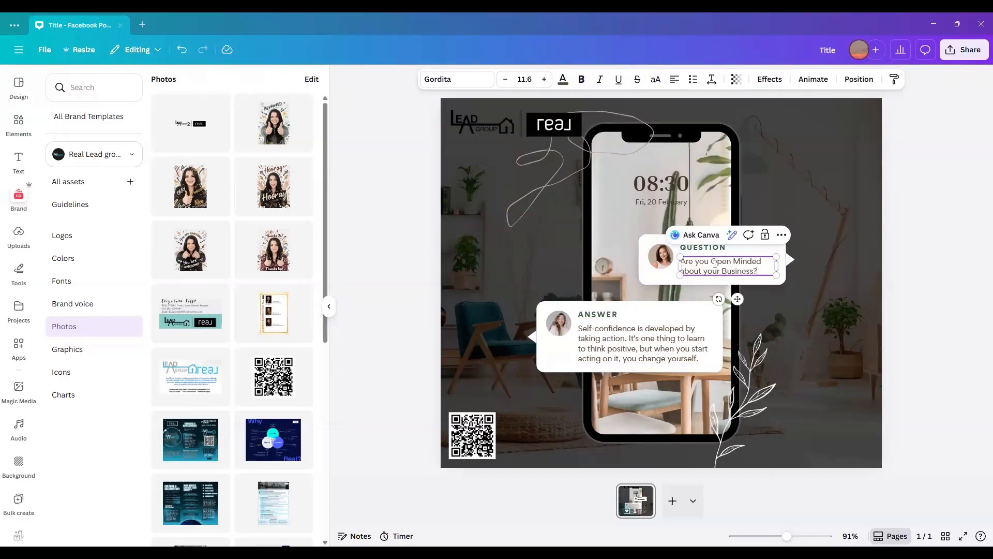
# Step: Replace the answer text with "Yeah, I'm open-minded. I like what I'm doing, but I know there's always room to improve and scale smarter."
pyautogui.doubleClick(642, 345)
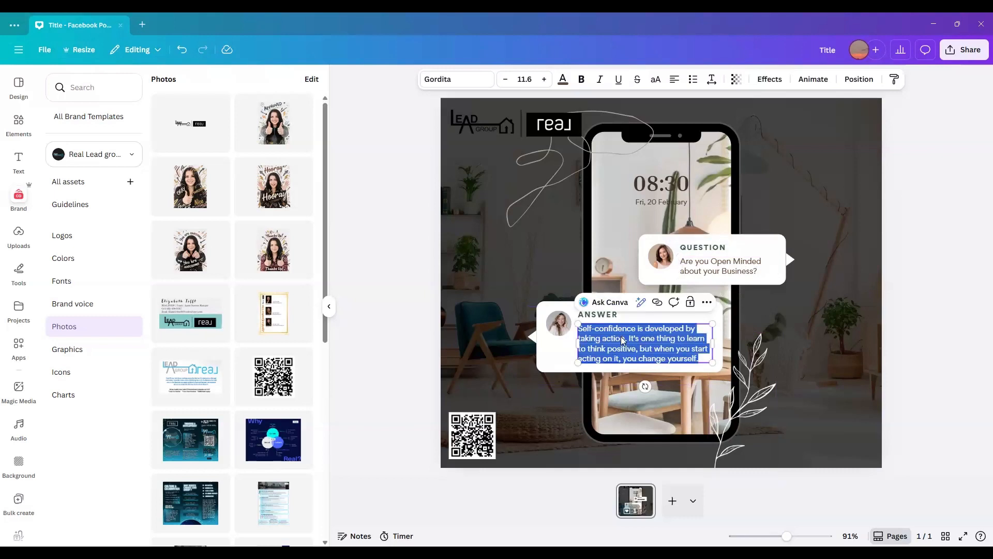
pyautogui.press('BackSpace')
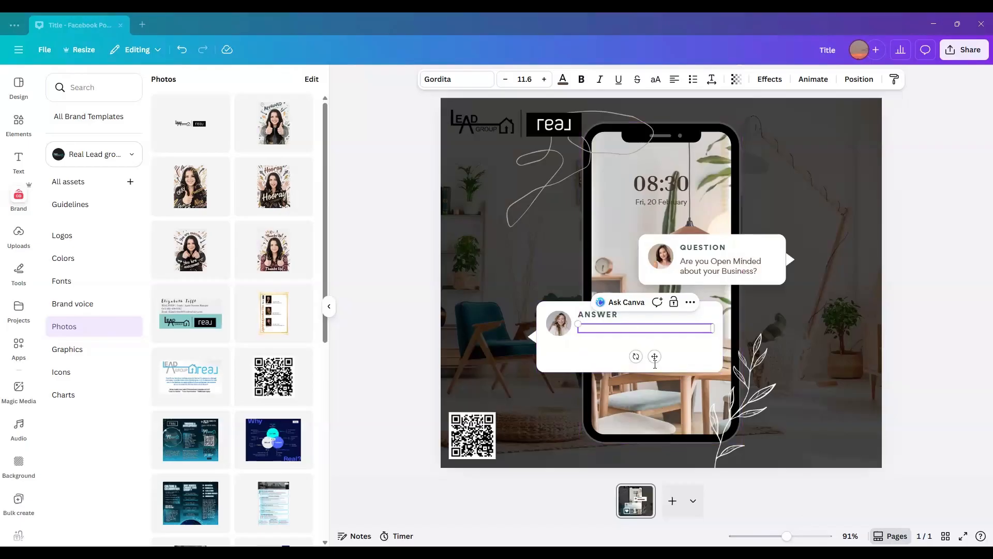
pyautogui.write('"Yeah, I’m open-minded. I like what I’m doing, but I know there’s always room to improve and scale smarter."')
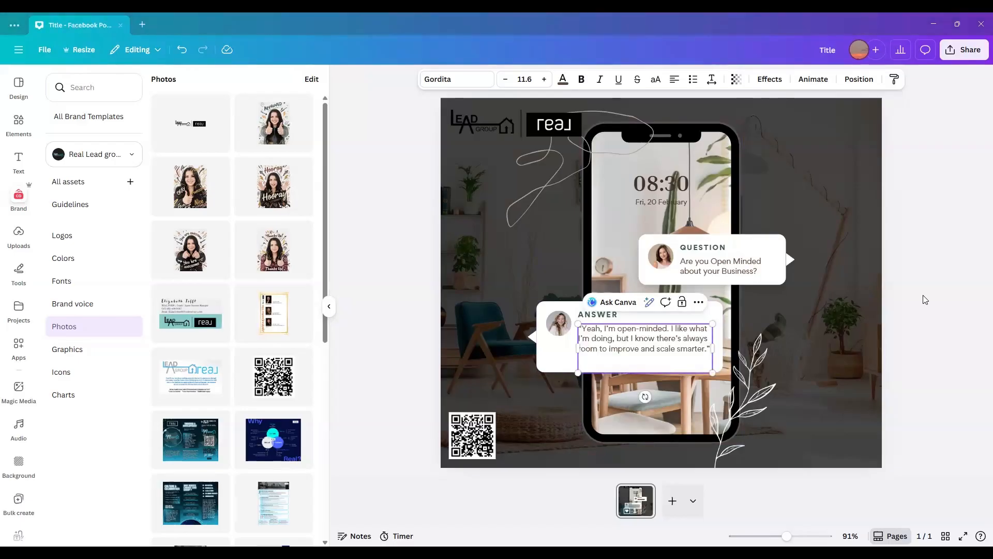
pyautogui.click(683, 265)
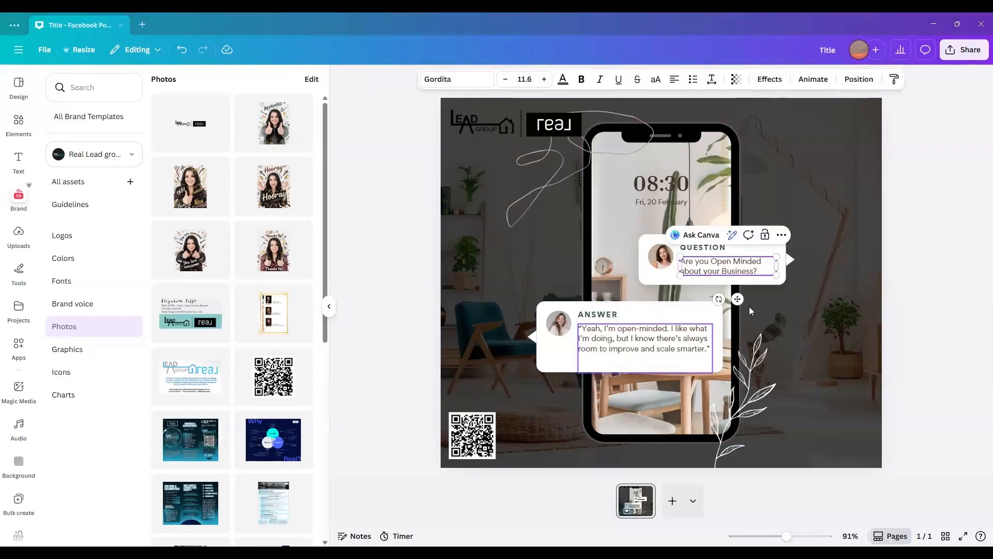
pyautogui.click(514, 356)
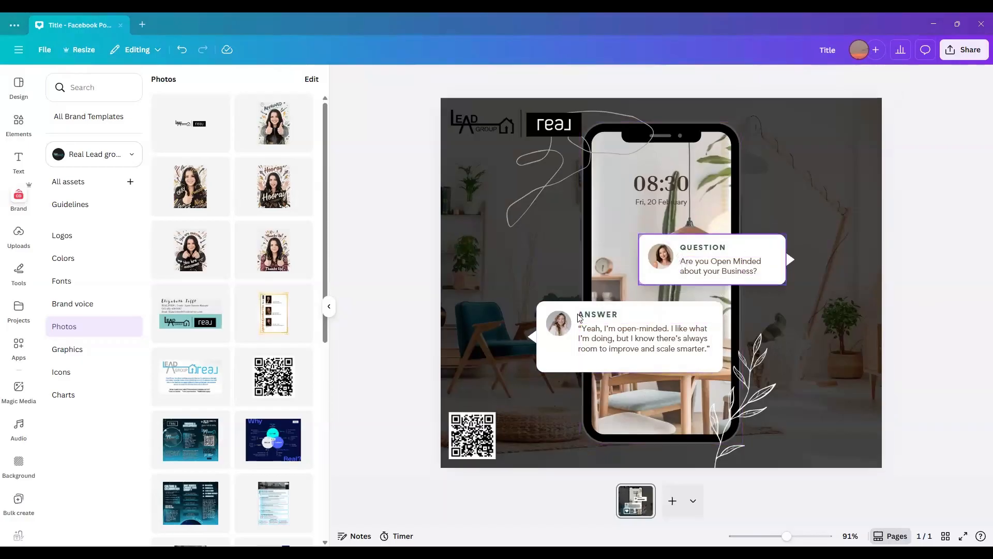
# Step: Replace the QUESTION bubble's portrait with a brand photo and the ANSWER bubble's portrait with the uploaded photo of the seated woman in white
pyautogui.click(667, 265)
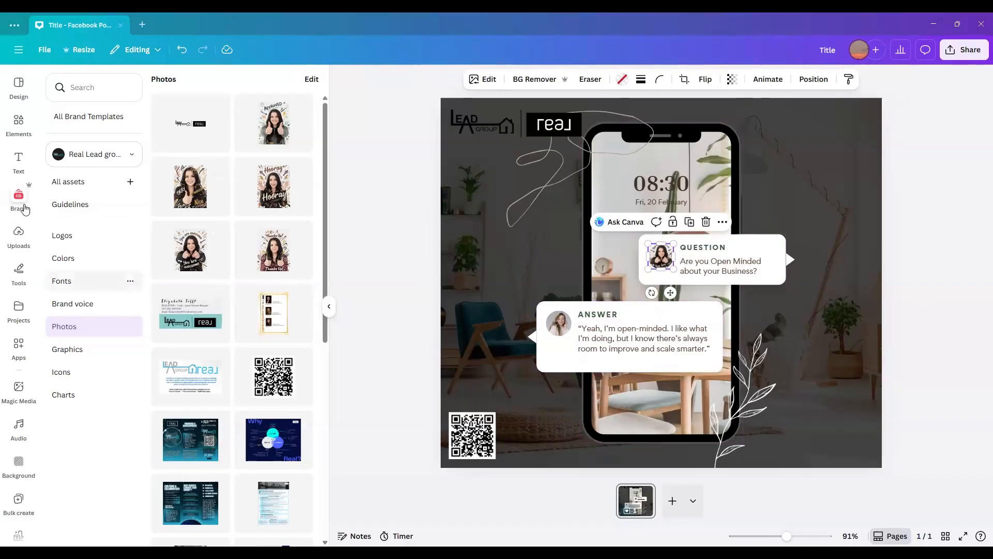
pyautogui.click(18, 233)
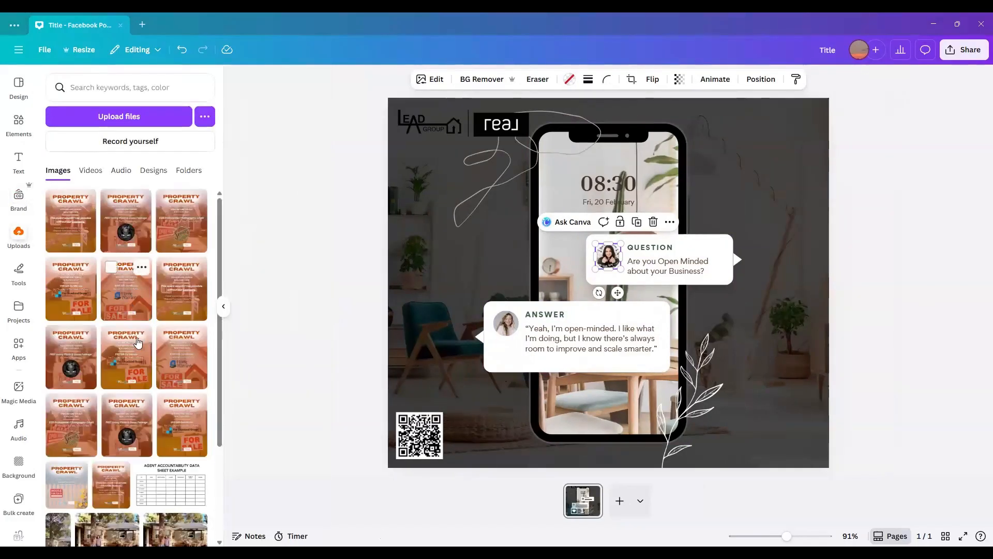
pyautogui.scroll(-15, 138, 342)
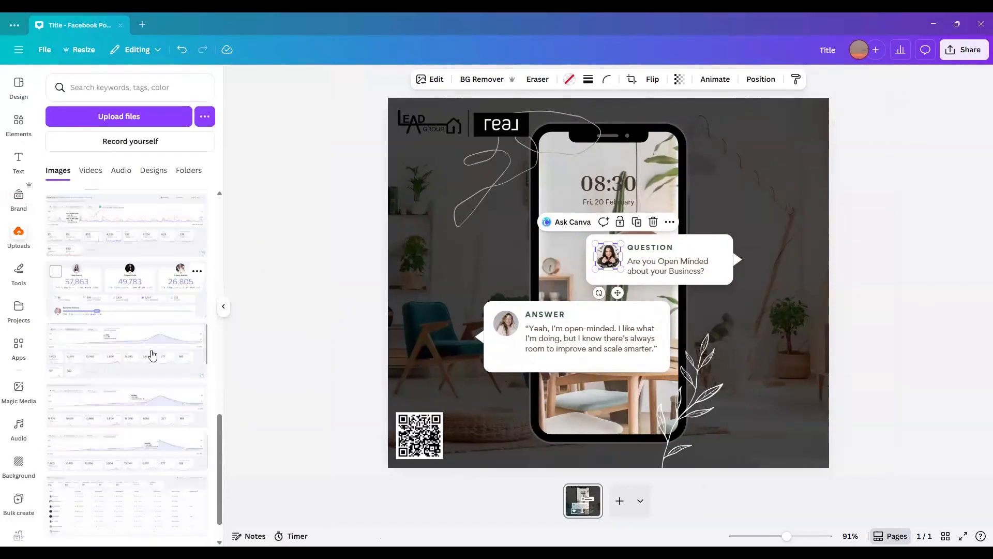
pyautogui.scroll(-5, 151, 355)
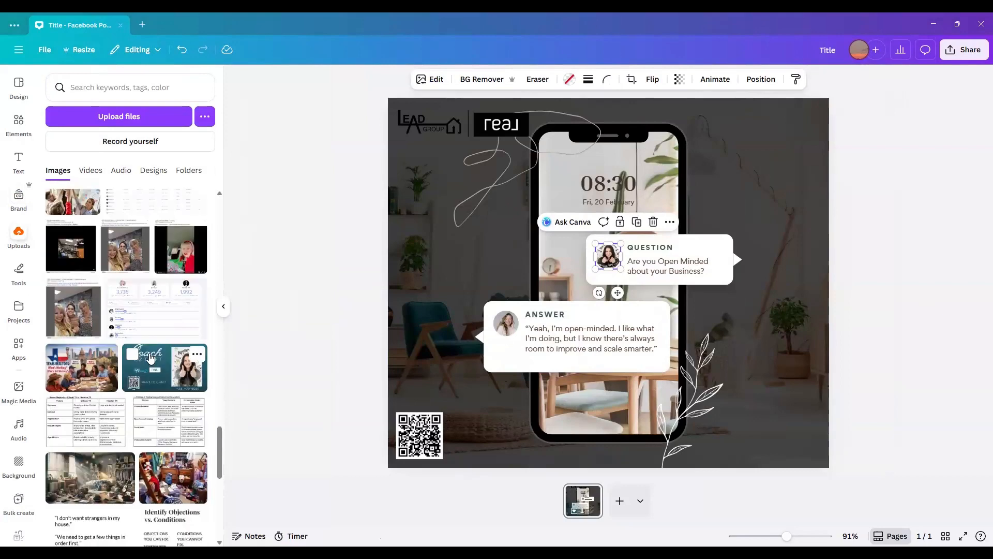
pyautogui.scroll(-10, 149, 357)
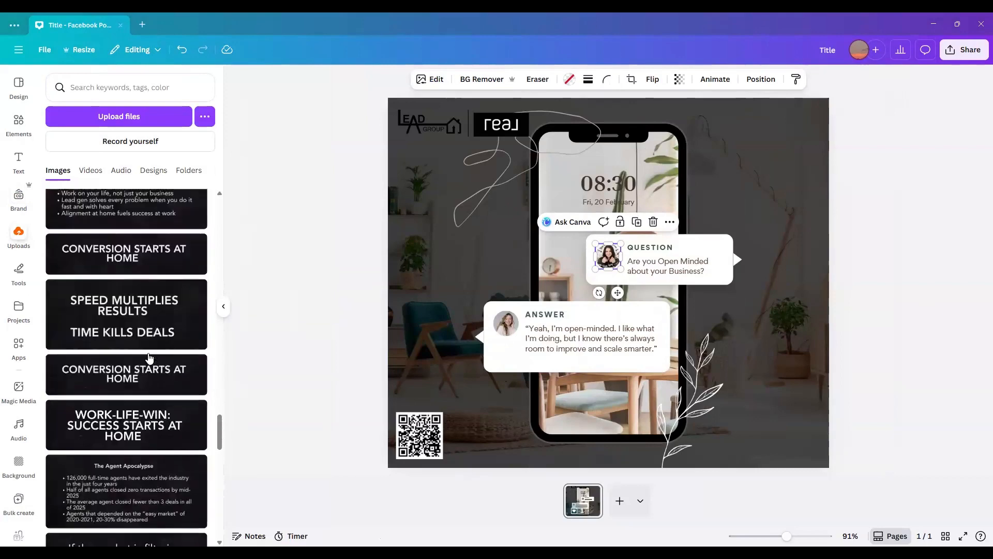
pyautogui.scroll(-10, 149, 357)
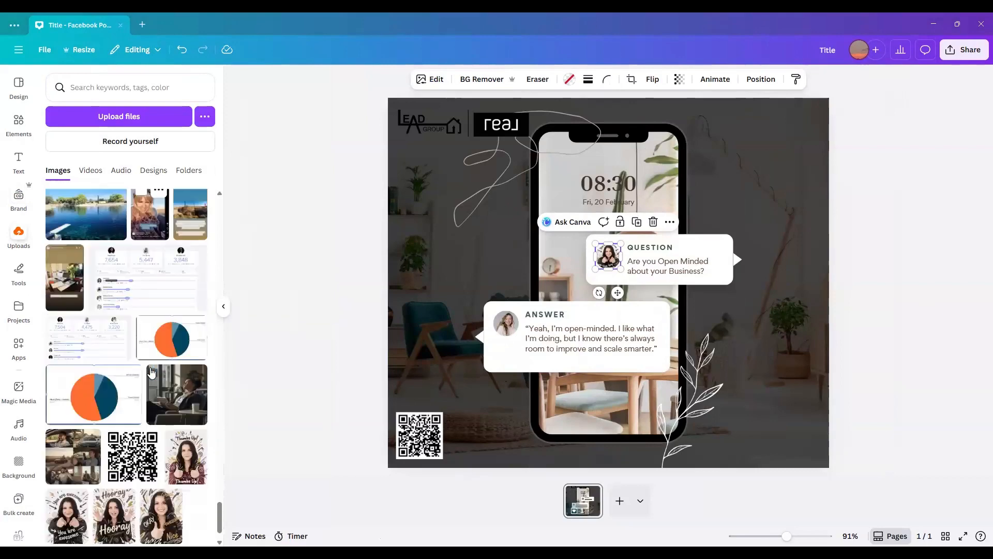
pyautogui.scroll(-10, 151, 371)
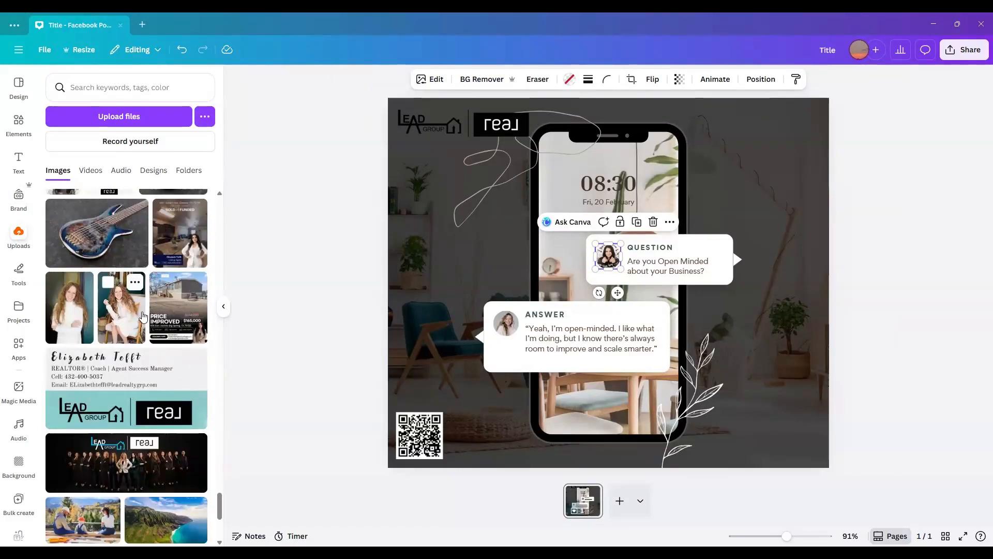
pyautogui.moveTo(500, 327); pyautogui.dragTo(500, 326)
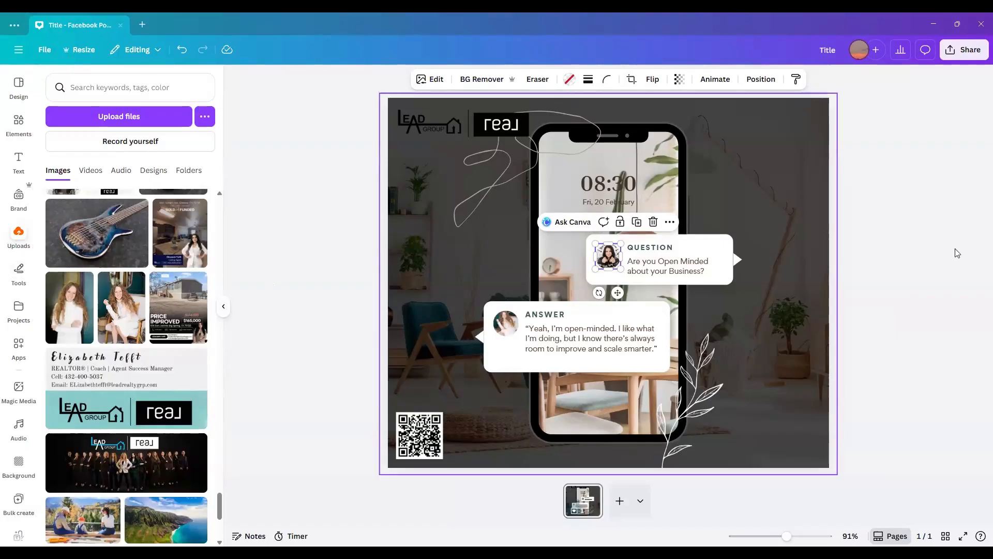
pyautogui.click(932, 273)
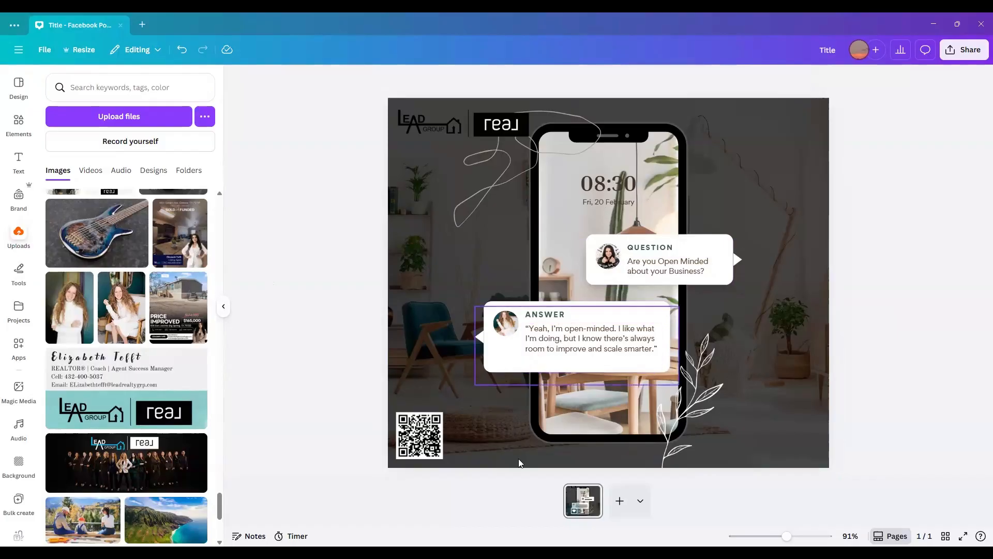
# Step: Shift the QR code inward from the page's lower-left corner, and move the logo to the upper-right area at a smaller size
pyautogui.moveTo(431, 439); pyautogui.dragTo(460, 414)
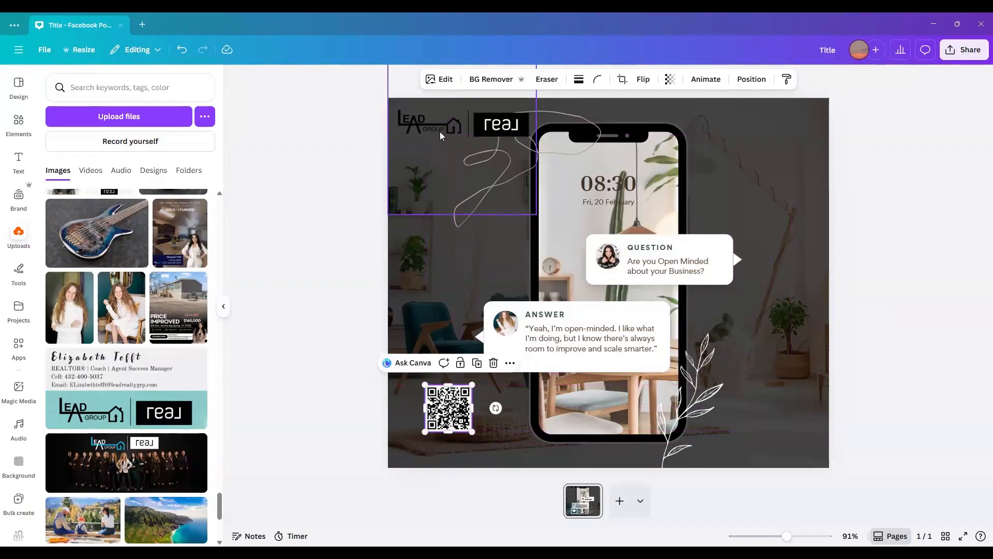
pyautogui.moveTo(439, 147); pyautogui.dragTo(725, 182)
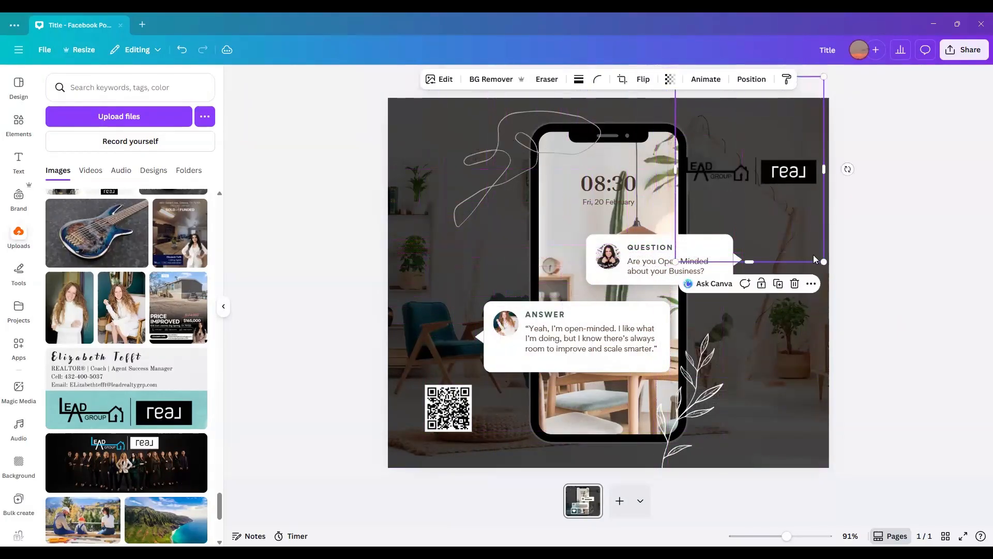
pyautogui.moveTo(817, 256); pyautogui.dragTo(758, 219)
pyautogui.click(771, 331)
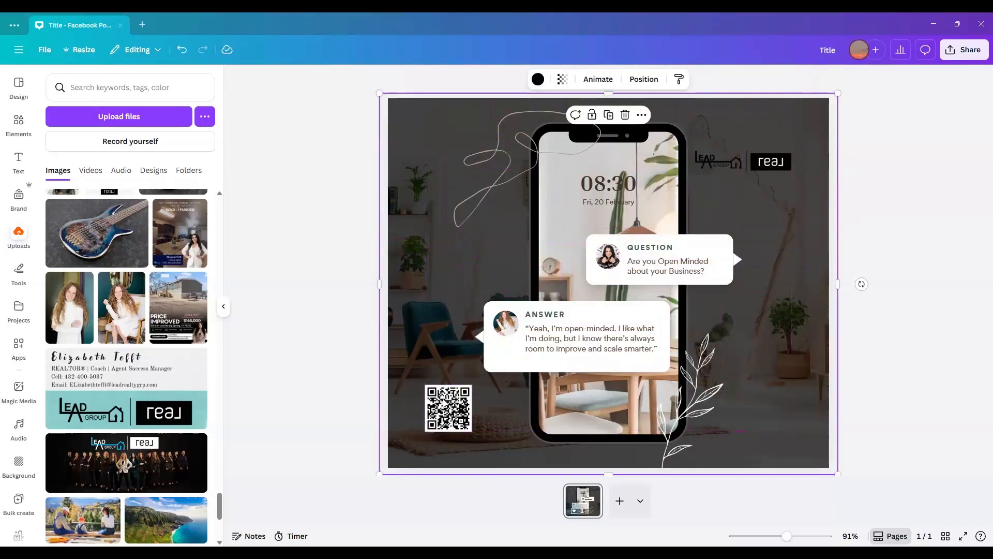
# Step: Search the elements for "sCAN ME FOR A CHAT", add the rounded square SCAN ME frame graphic, and recolor it white
pyautogui.click(18, 123)
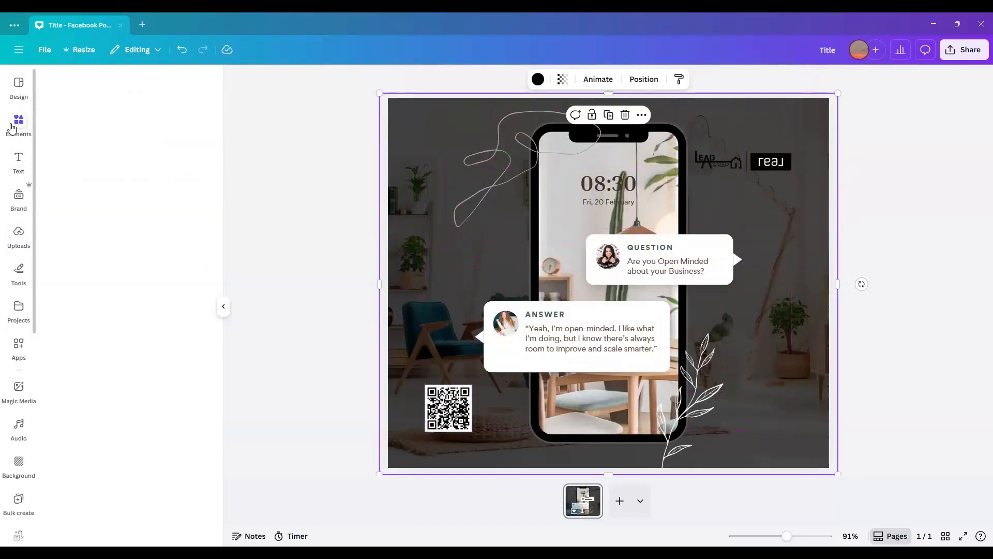
pyautogui.click(93, 88)
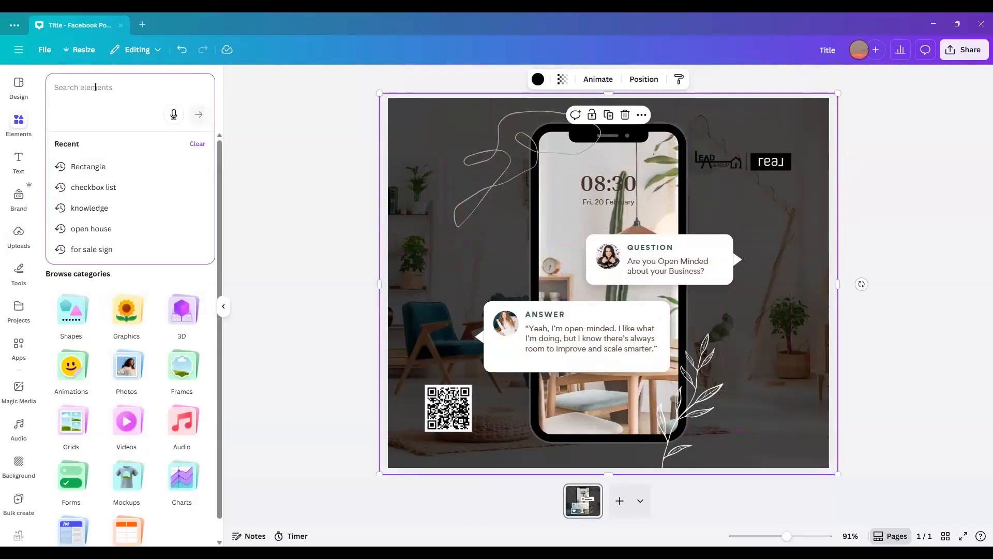
pyautogui.write('scan')
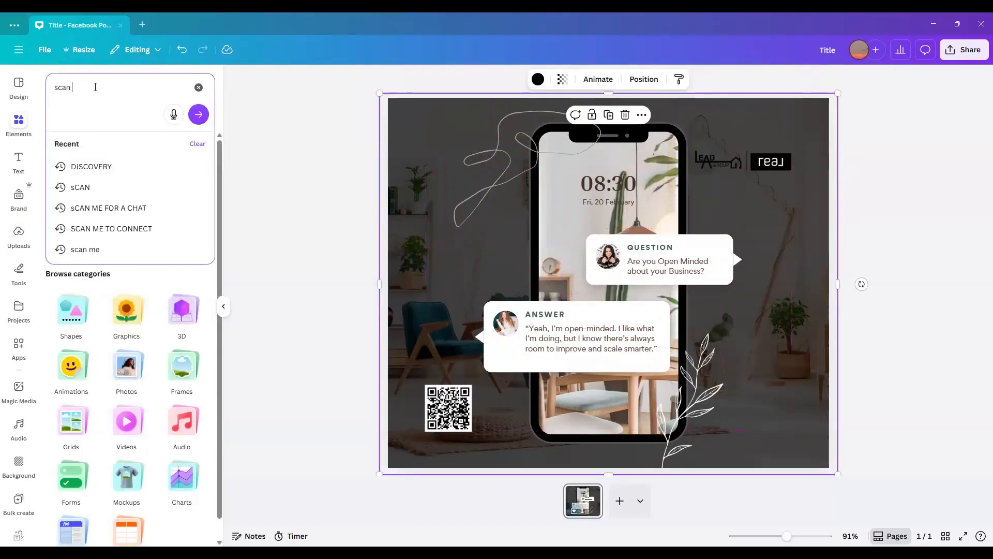
pyautogui.write(' me')
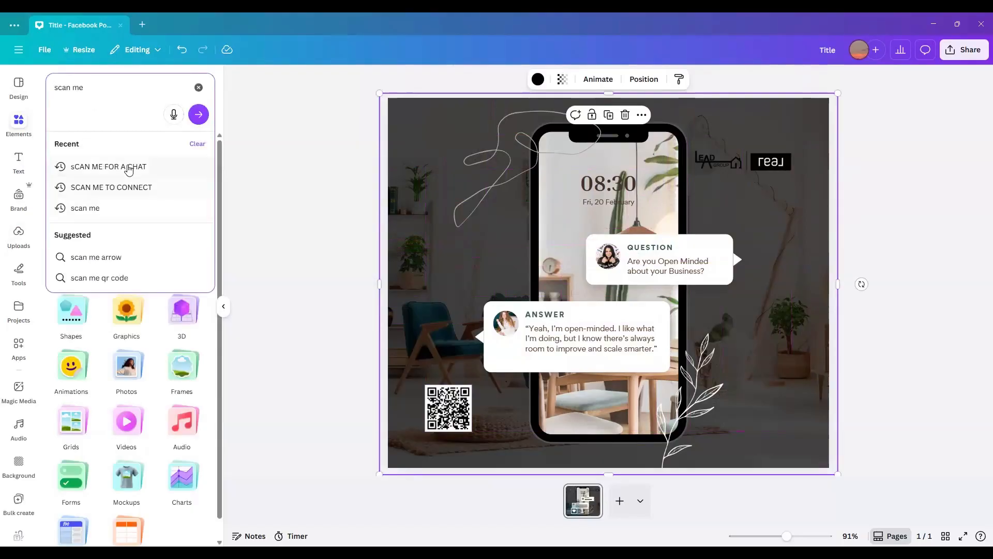
pyautogui.click(129, 167)
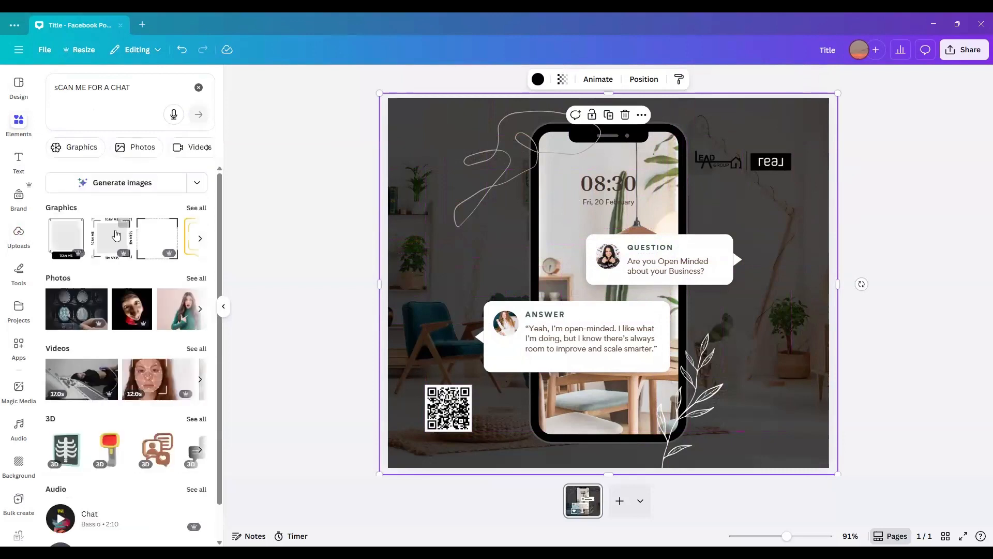
pyautogui.click(195, 209)
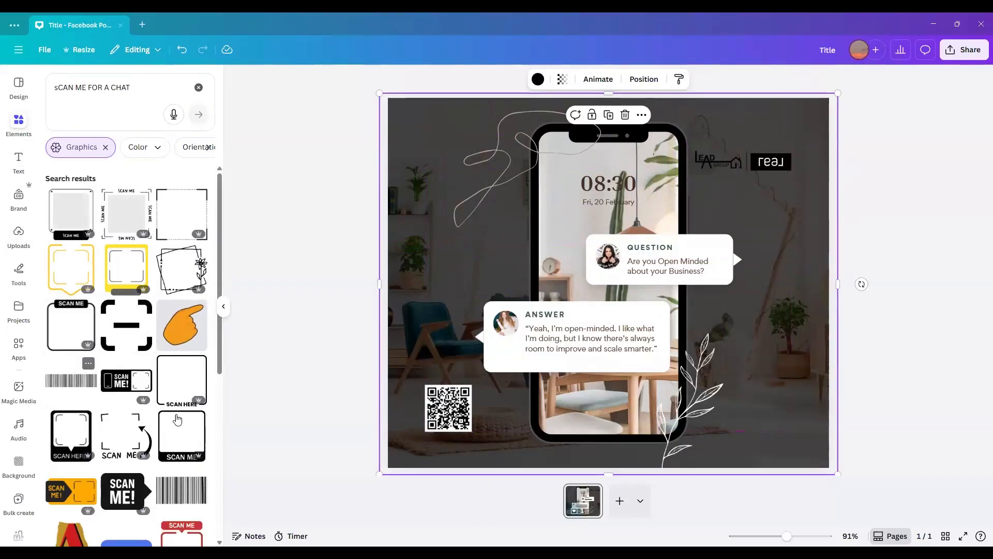
pyautogui.click(178, 437)
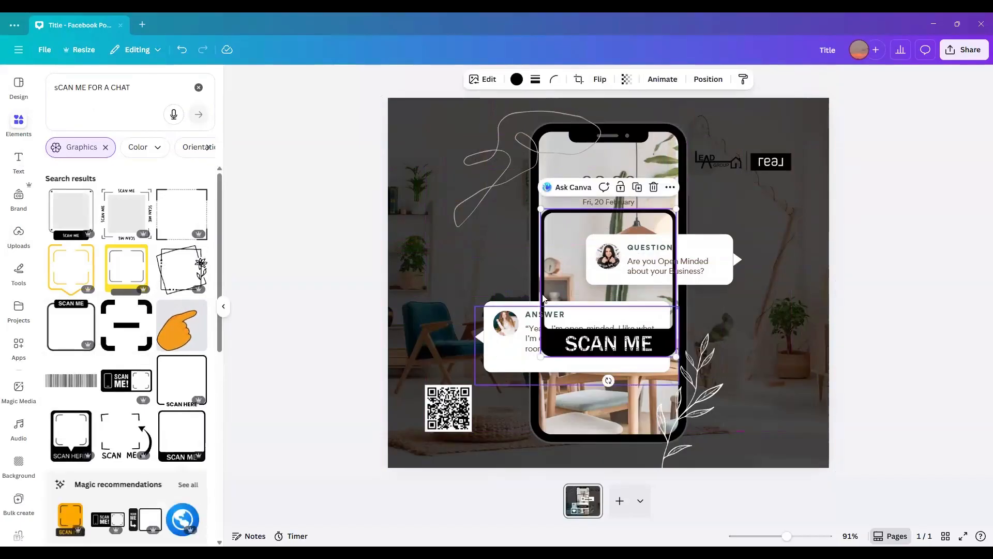
pyautogui.click(506, 80)
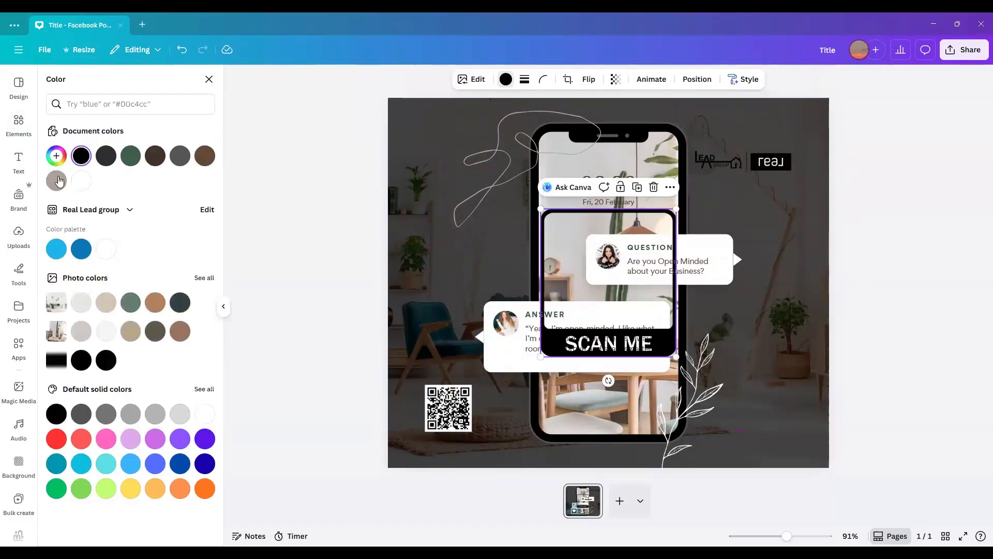
pyautogui.click(81, 180)
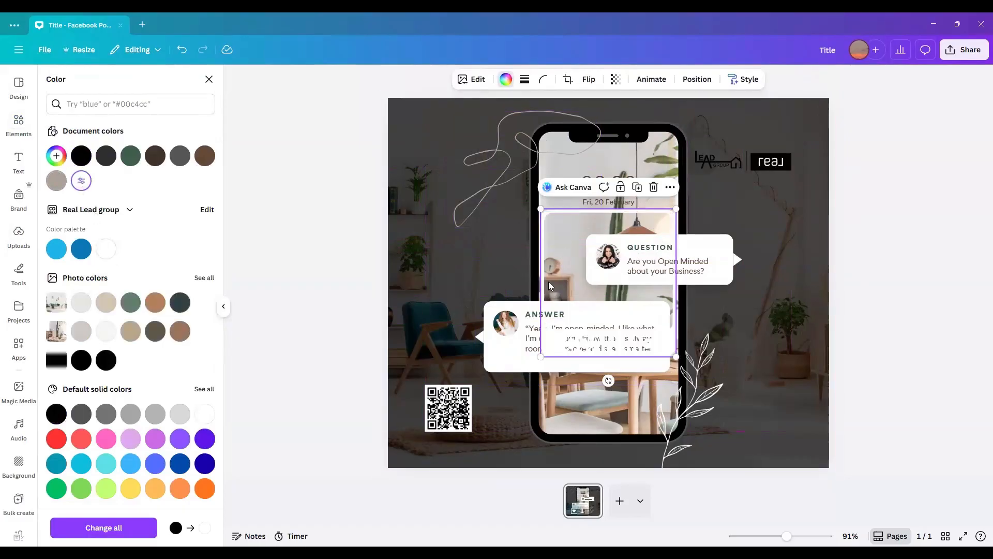
# Step: Shrink the SCAN ME frame, fit it around the QR code, and lock it in place
pyautogui.moveTo(566, 267); pyautogui.dragTo(418, 364)
pyautogui.moveTo(392, 320); pyautogui.dragTo(466, 437)
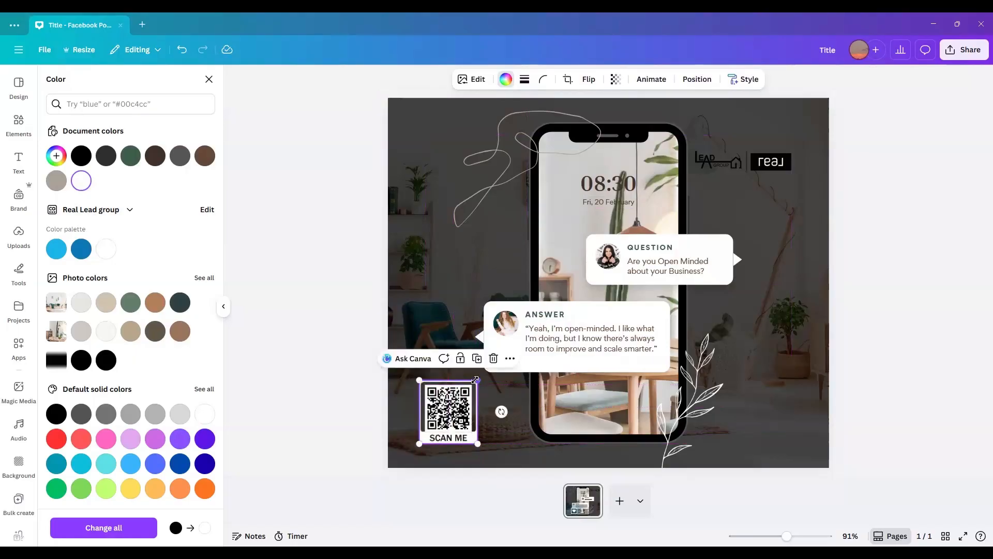
pyautogui.moveTo(475, 380); pyautogui.dragTo(476, 386)
pyautogui.click(460, 362)
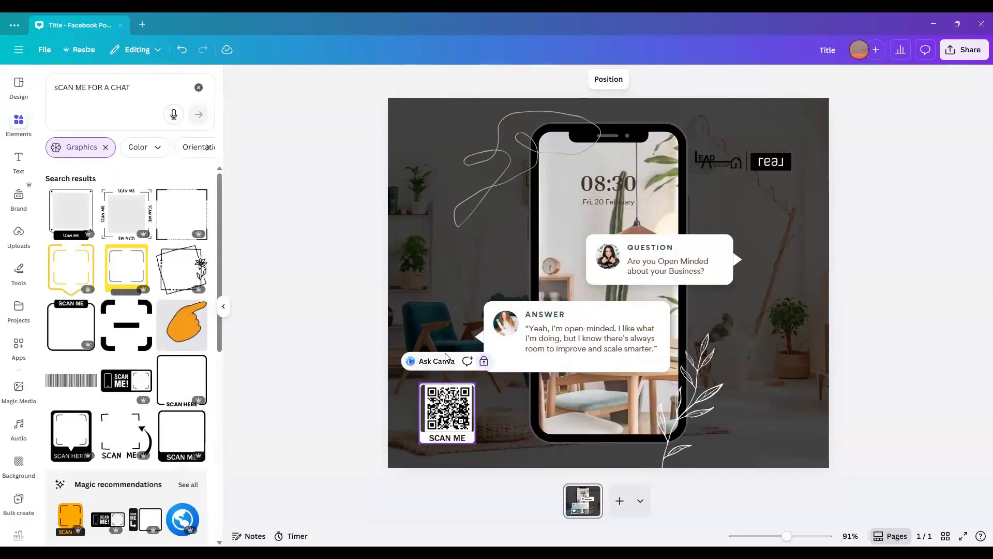
# Step: Adjust the QR code's position so it fits inside the locked SCAN ME frame
pyautogui.click(438, 376)
pyautogui.click(432, 403)
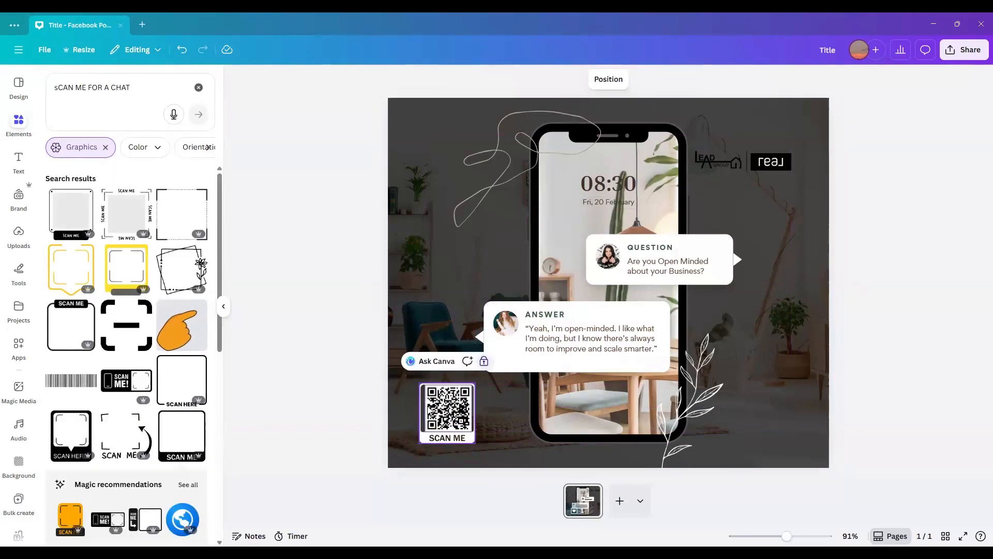
pyautogui.click(422, 405)
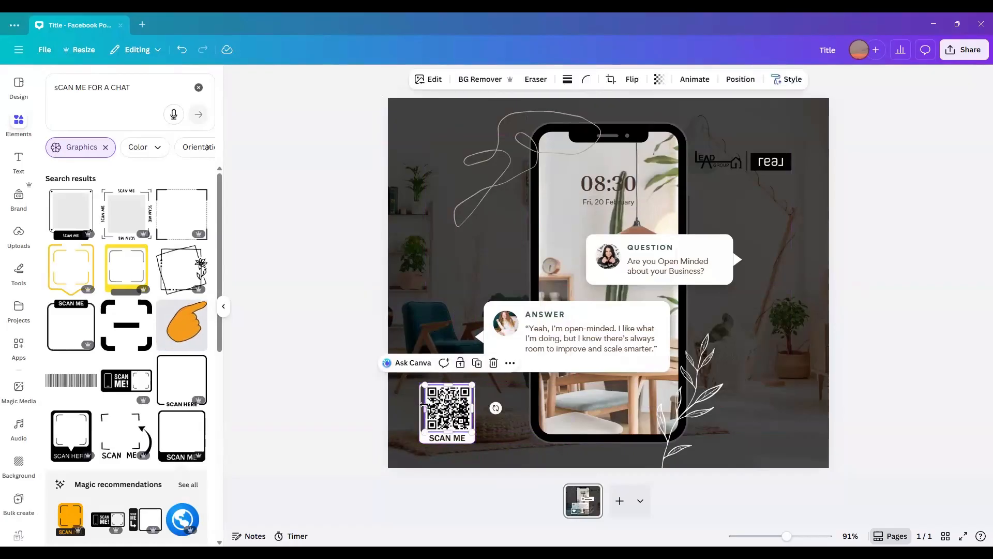
pyautogui.moveTo(422, 405); pyautogui.dragTo(452, 409)
pyautogui.click(509, 401)
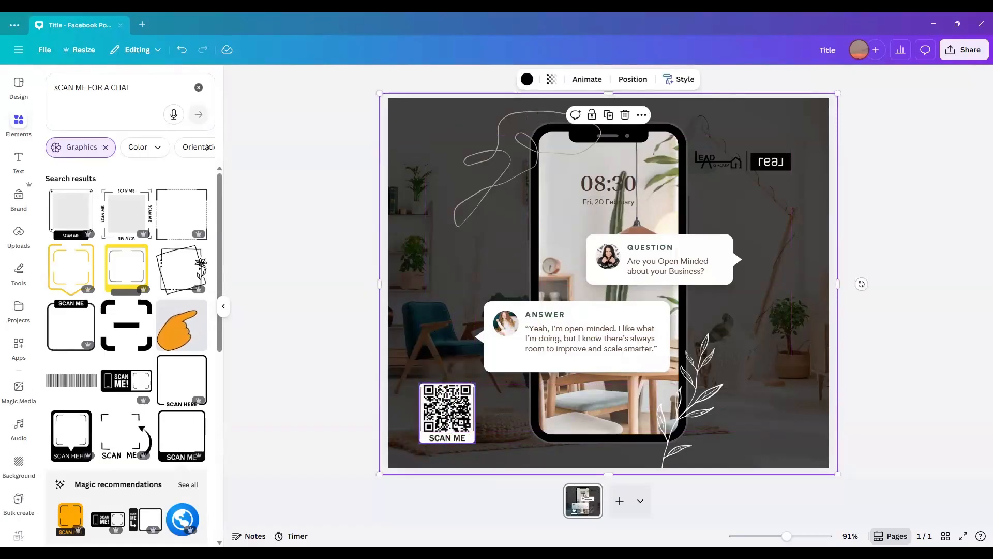
pyautogui.moveTo(458, 404); pyautogui.dragTo(479, 401)
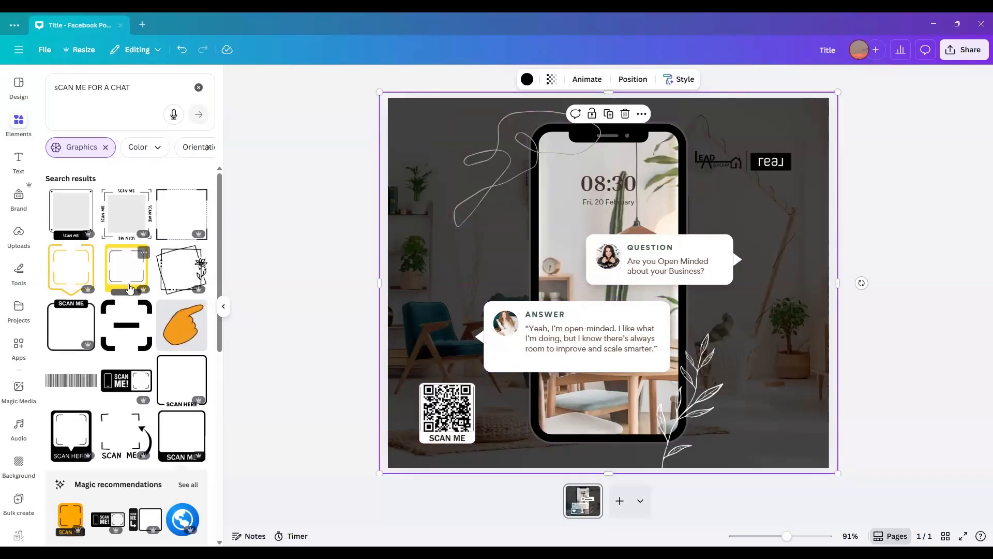
pyautogui.scroll(-4, 139, 352)
pyautogui.scroll(-1, 134, 357)
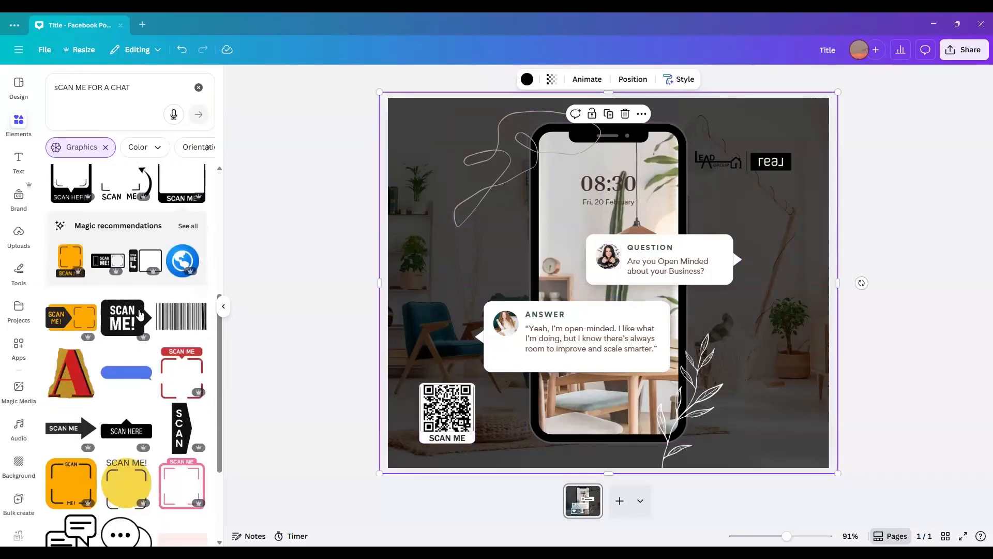
pyautogui.scroll(1, 133, 317)
pyautogui.scroll(5, 133, 317)
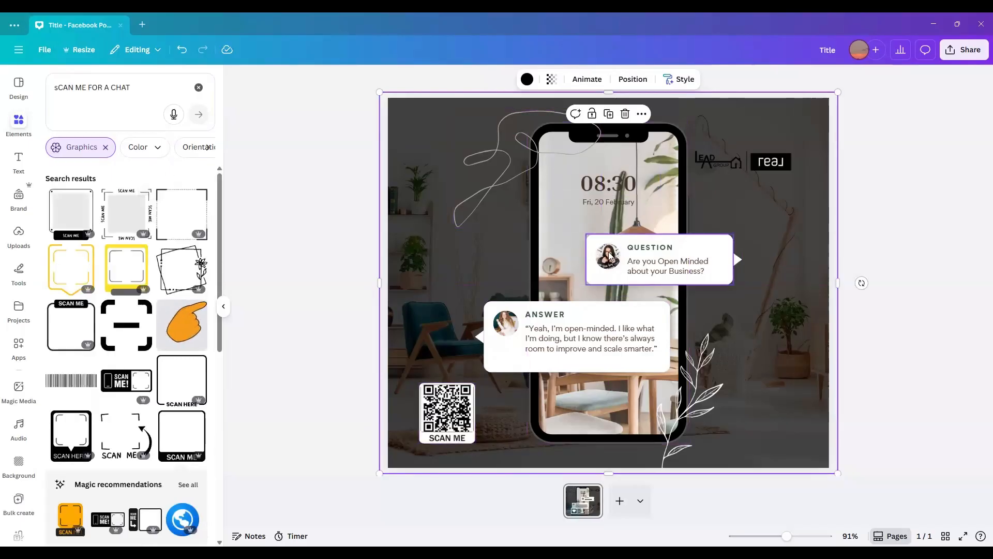
# Step: Animate the QUESTION bubble's white box with Rise and the ANSWER bubble's white box with Tumble
pyautogui.click(592, 243)
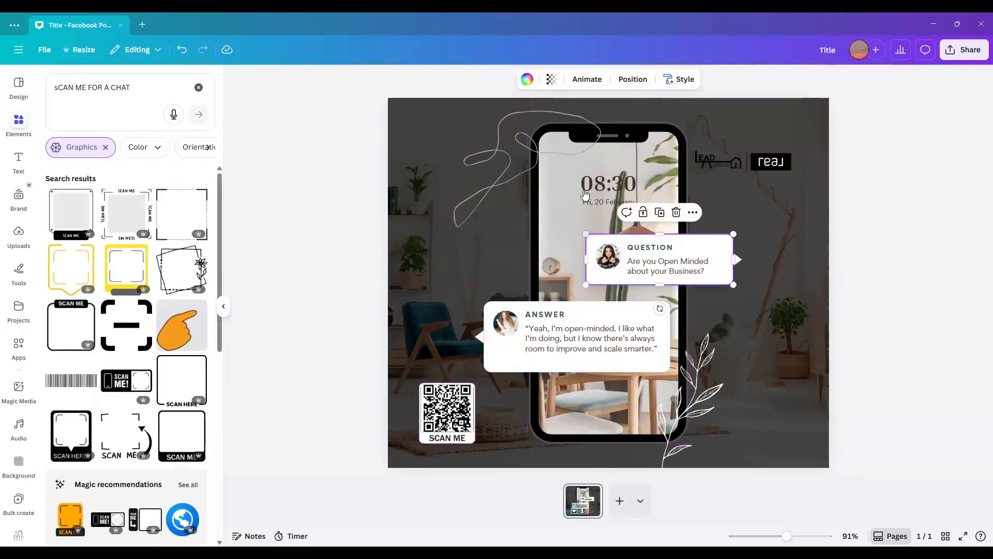
pyautogui.click(580, 80)
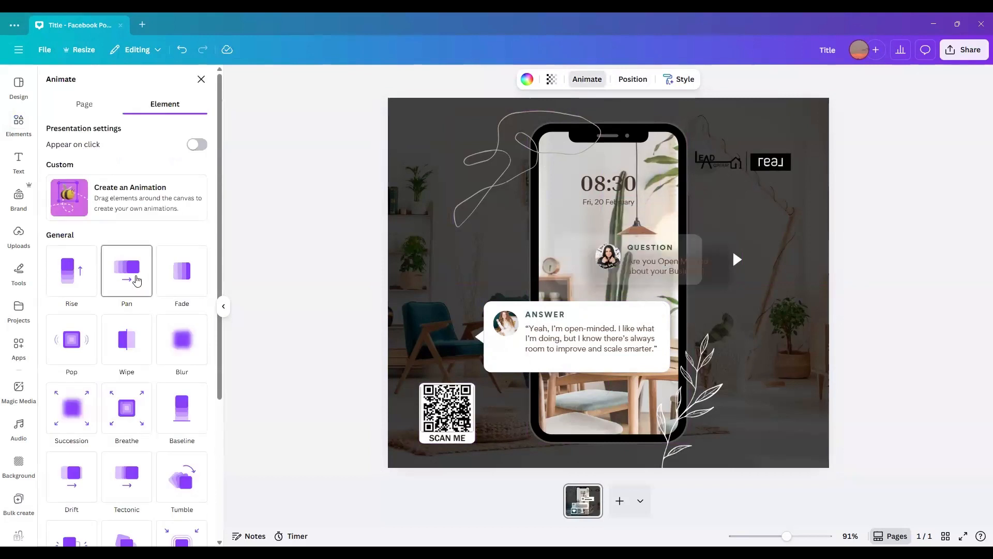
pyautogui.click(84, 285)
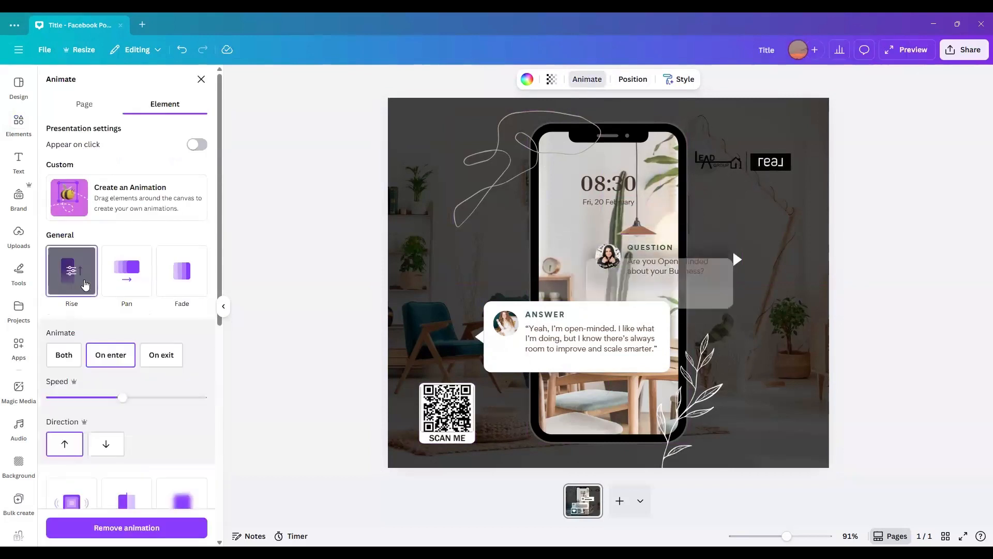
pyautogui.click(495, 353)
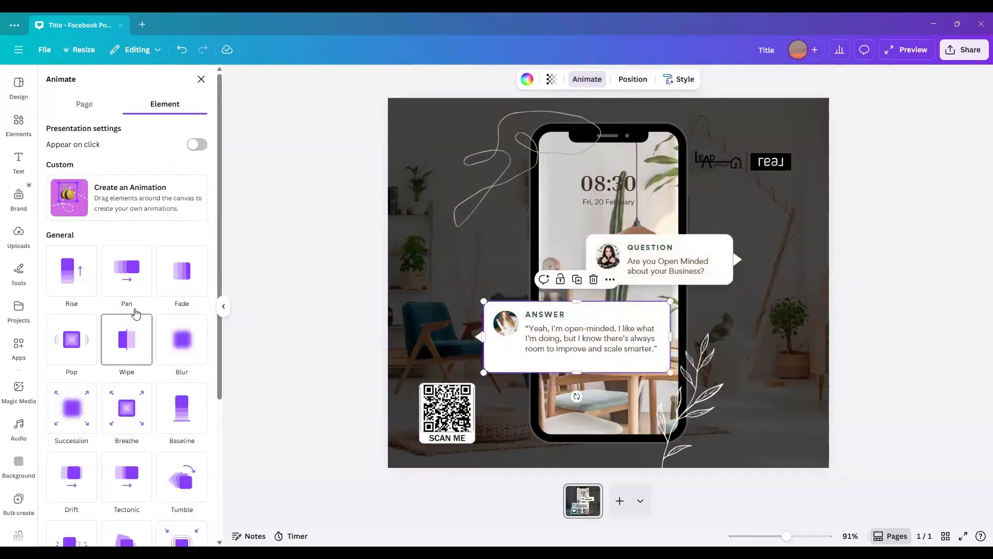
pyautogui.click(185, 481)
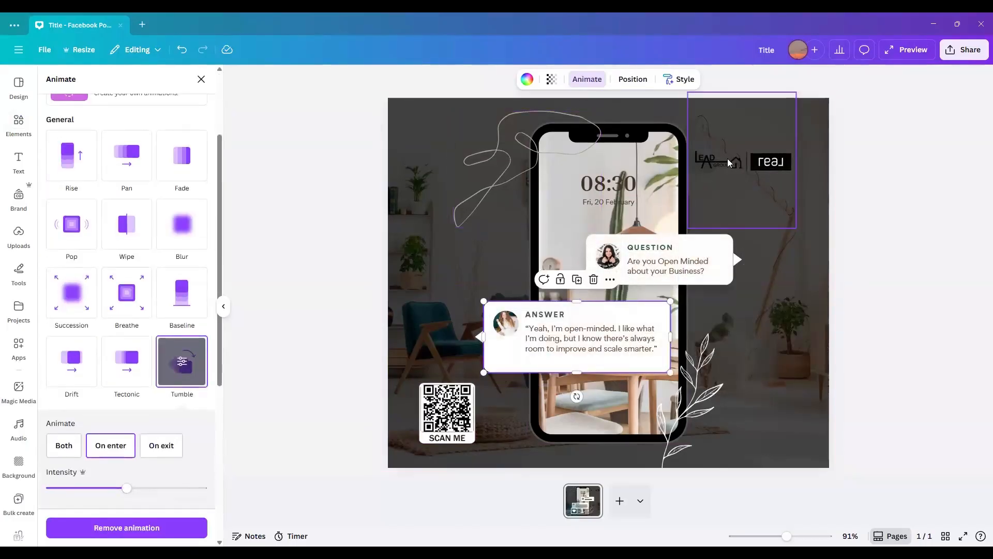
# Step: Apply the Typewriter animation to the answer text and the question text inside the bubbles
pyautogui.click(581, 353)
pyautogui.click(743, 82)
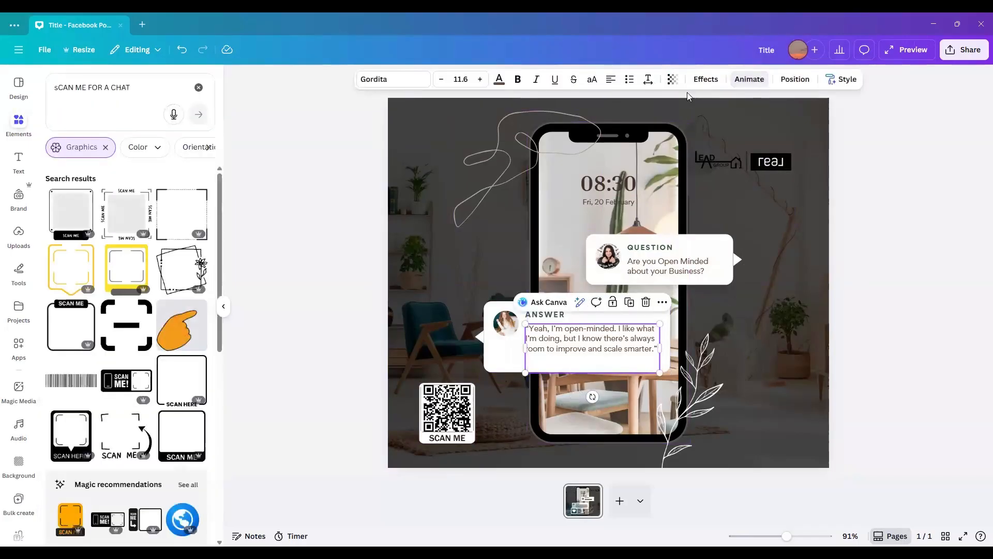
pyautogui.click(748, 79)
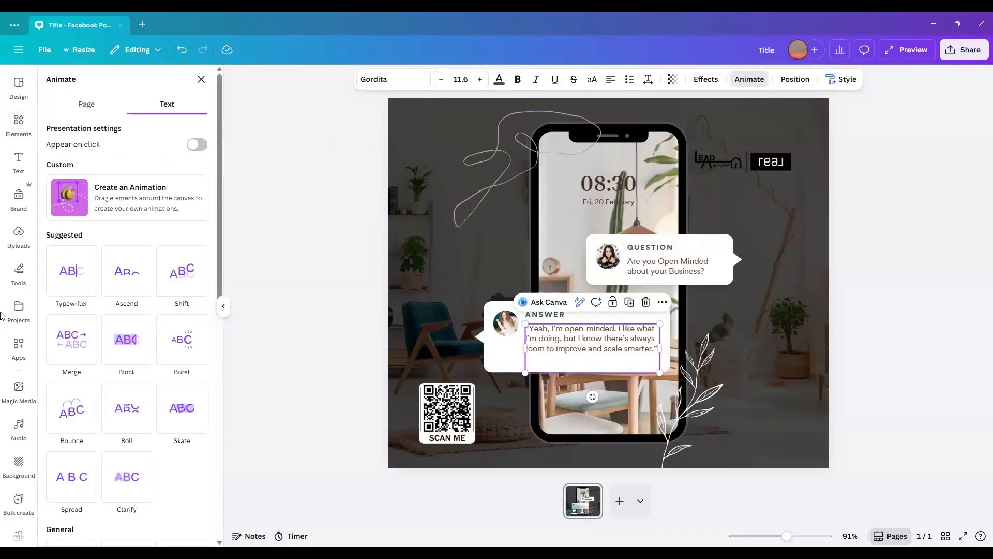
pyautogui.click(86, 282)
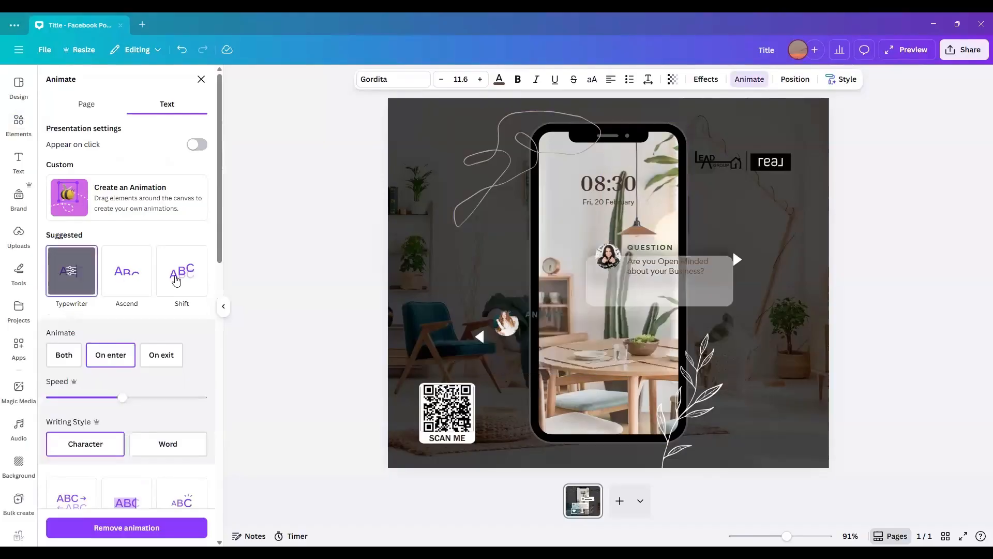
pyautogui.click(640, 266)
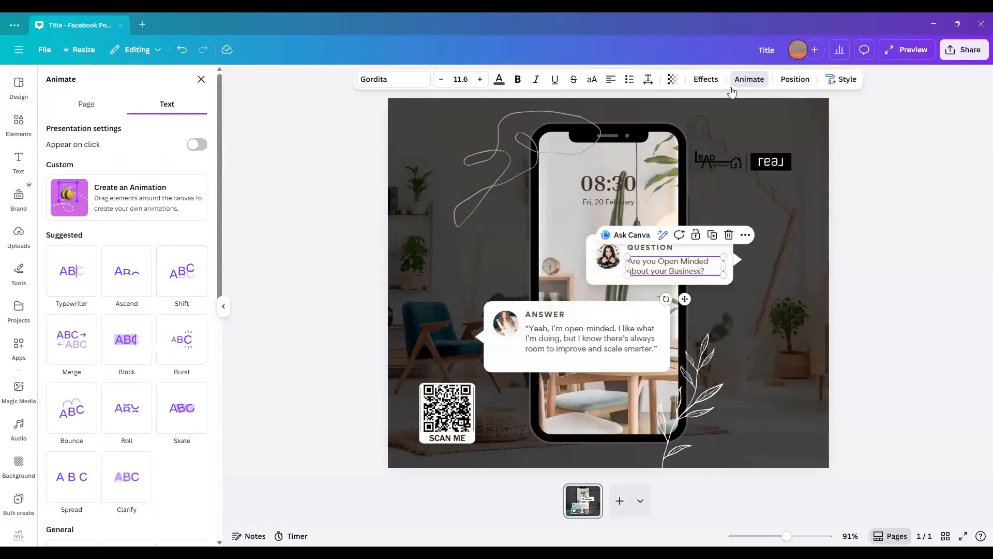
pyautogui.click(86, 276)
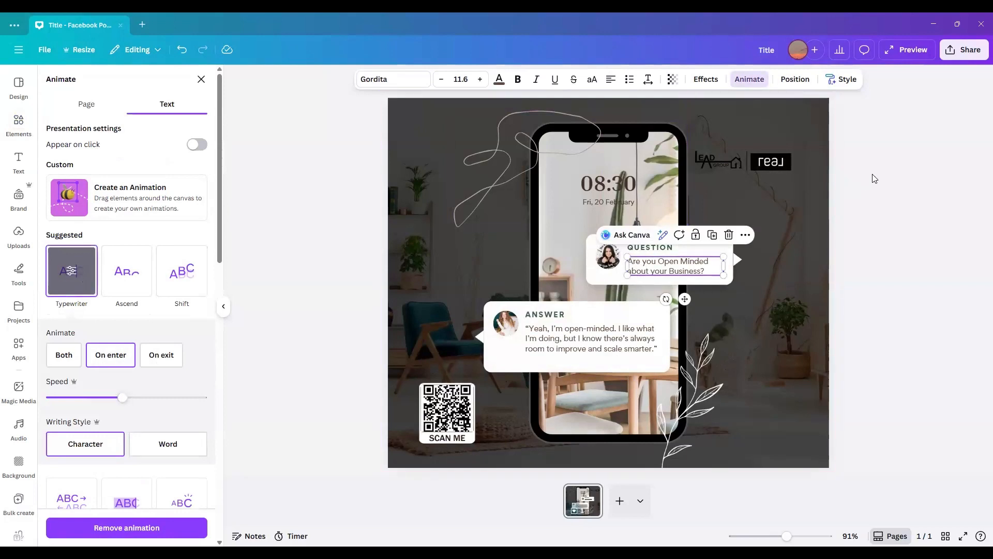
pyautogui.click(900, 162)
pyautogui.click(854, 198)
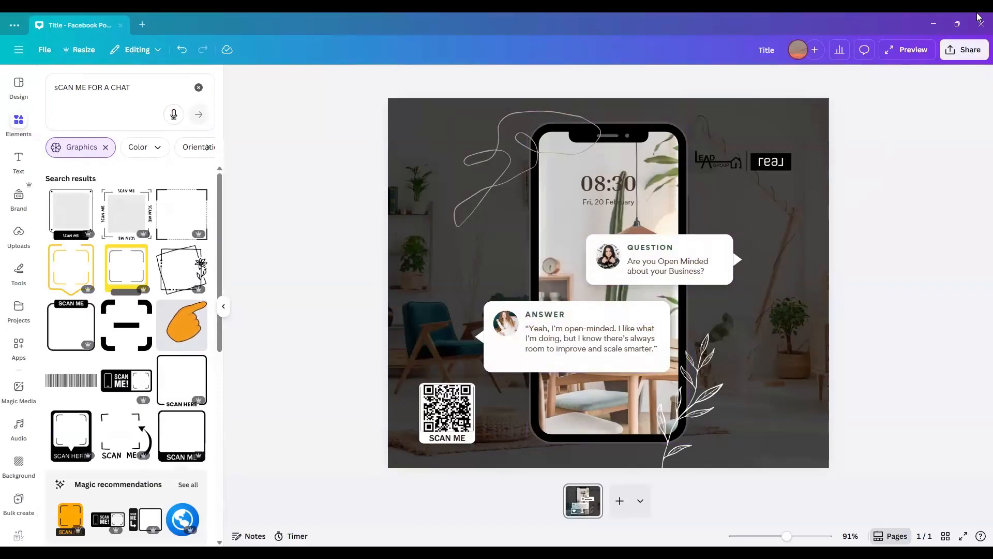
# Step: Create two public view links for the design and copy the second one
pyautogui.click(964, 50)
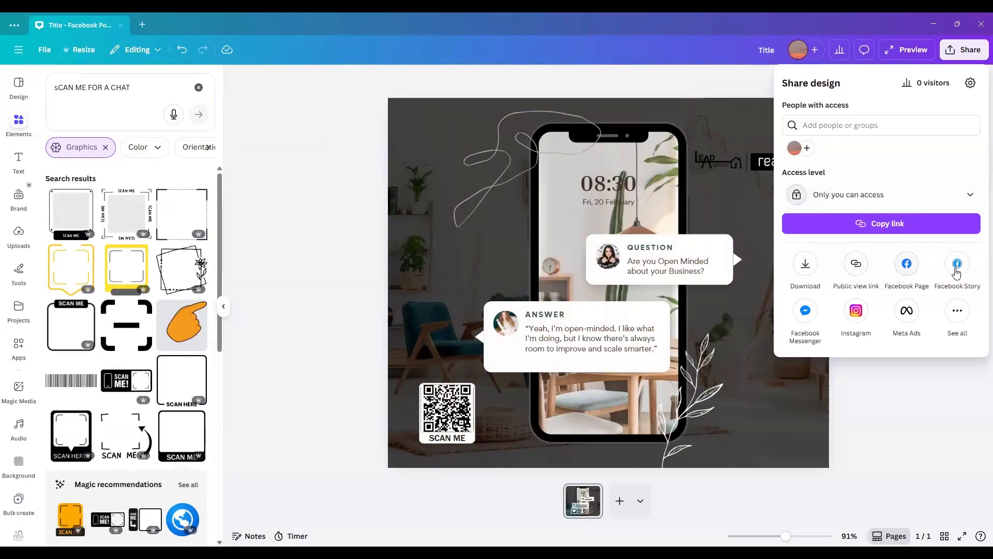
pyautogui.click(855, 264)
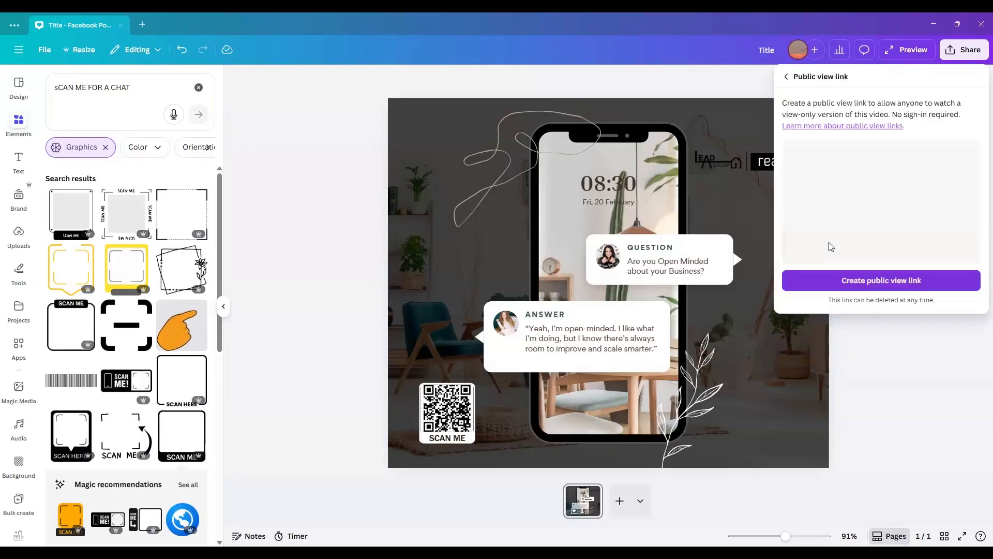
pyautogui.click(852, 283)
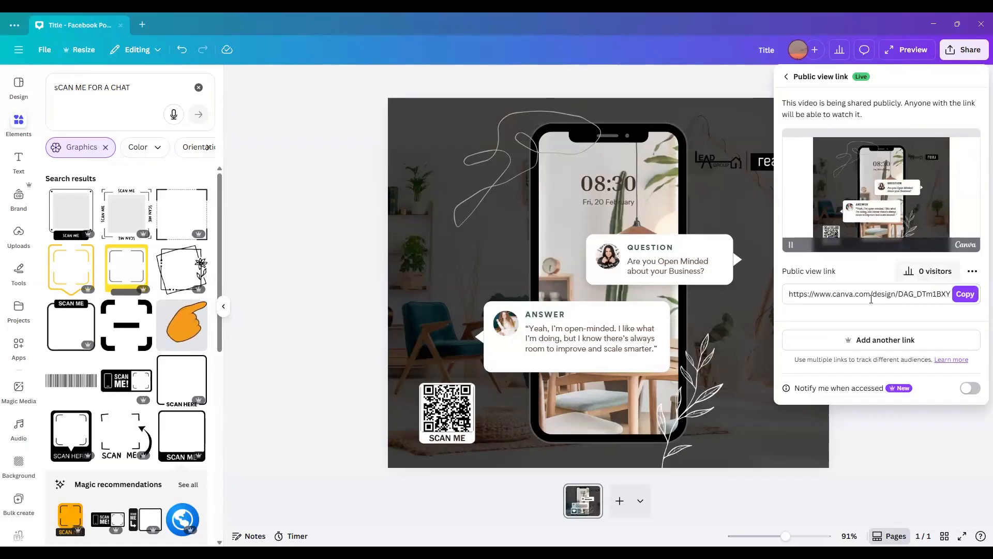
pyautogui.click(856, 341)
pyautogui.click(817, 310)
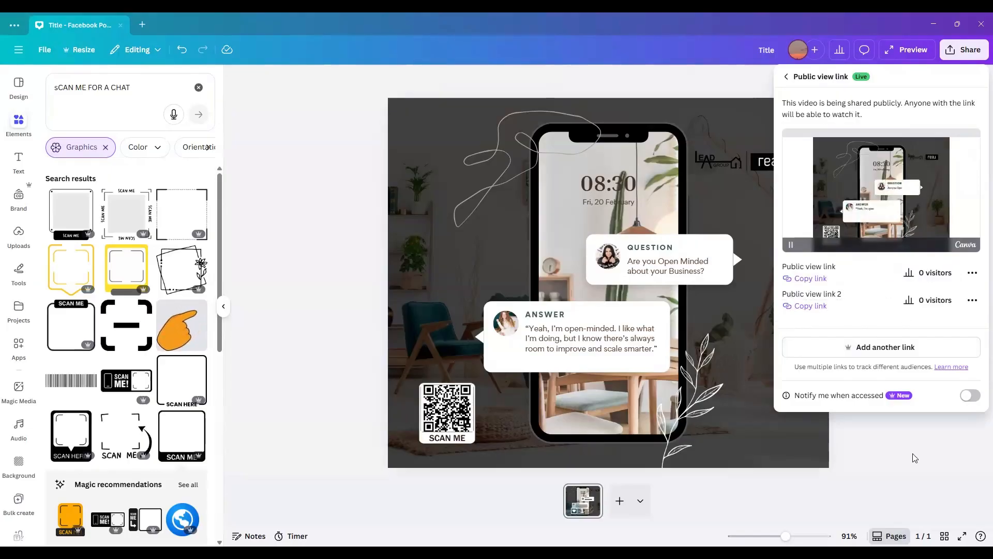
# Step: Create a template link for the design and copy it to the clipboard
pyautogui.click(786, 76)
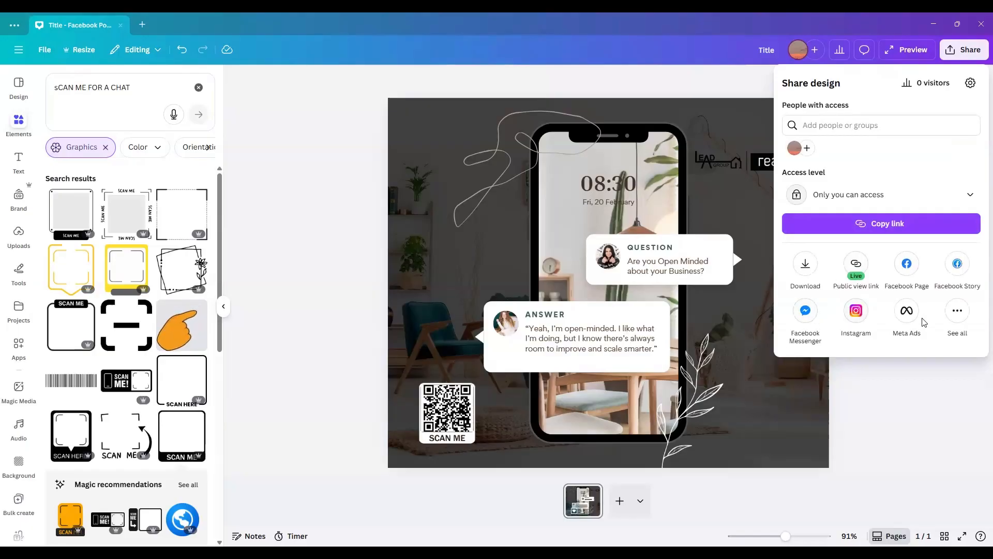
pyautogui.click(957, 316)
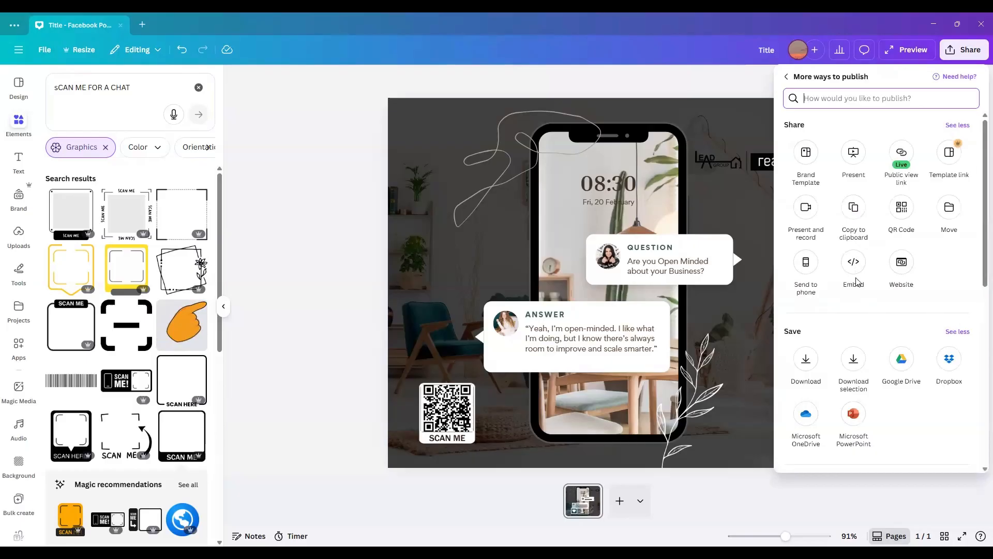
pyautogui.click(945, 166)
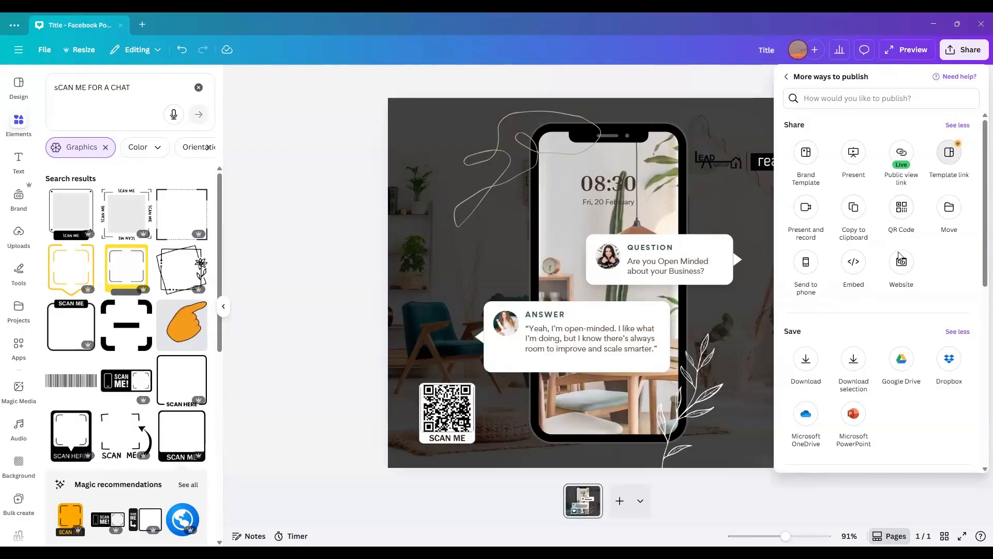
pyautogui.click(896, 293)
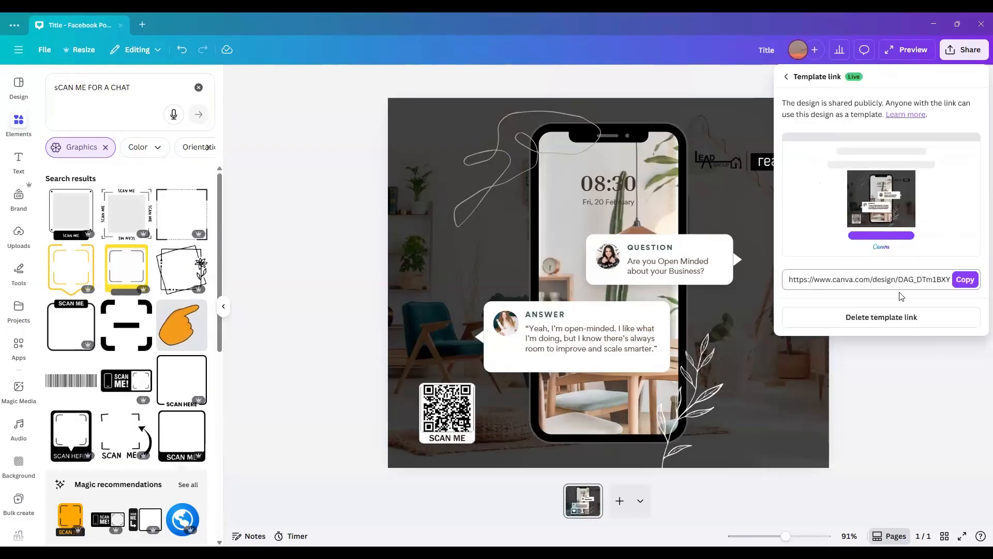
pyautogui.click(966, 282)
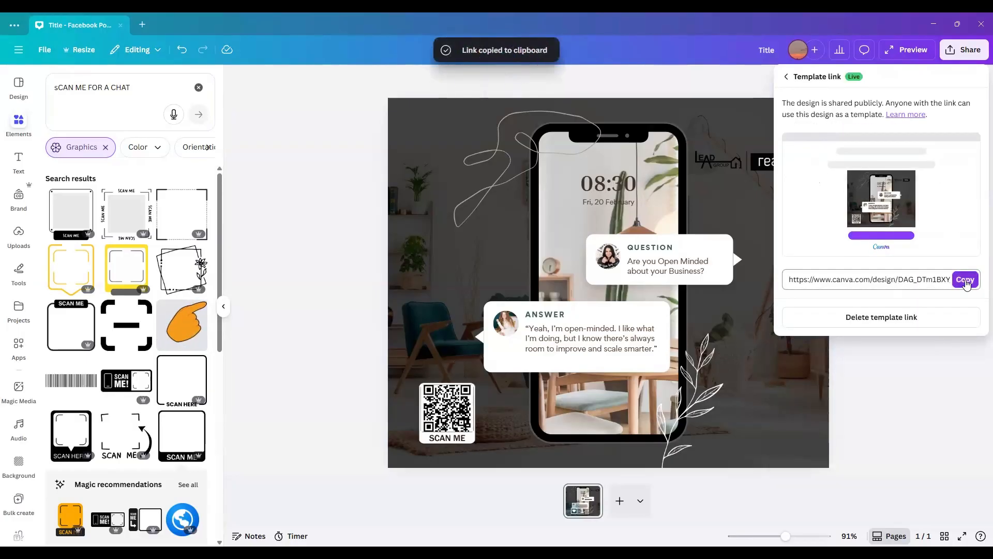
pyautogui.click(958, 278)
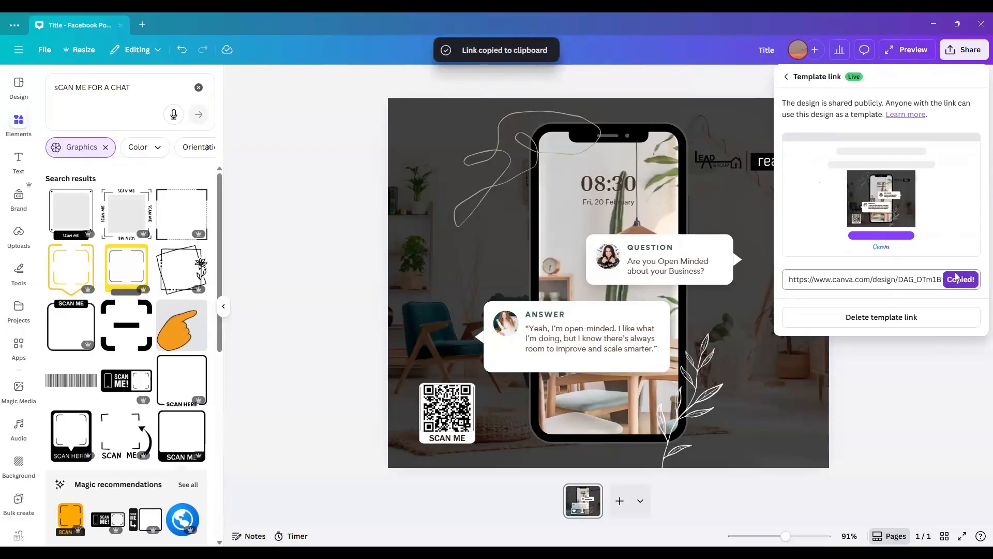
pyautogui.click(787, 78)
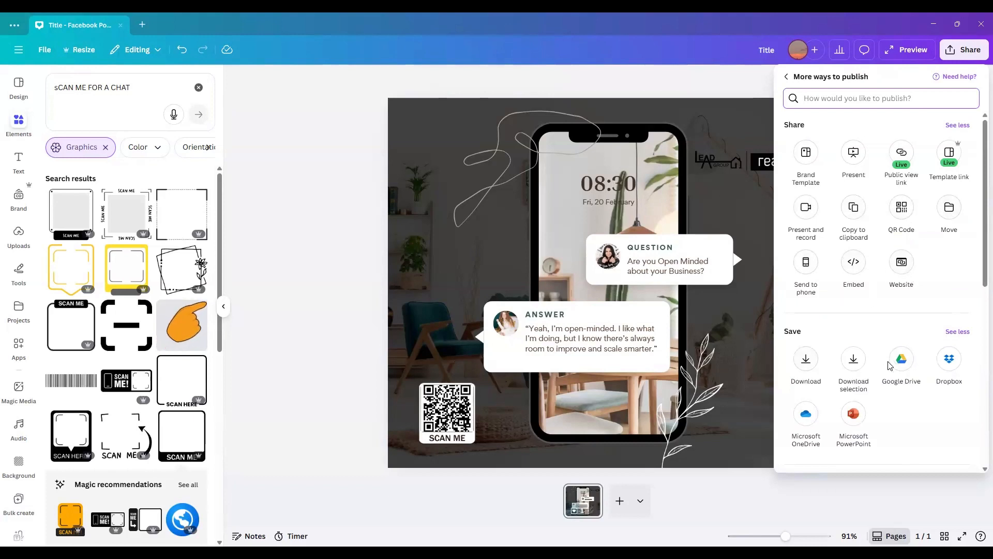
# Step: Choose the Facebook Page as the publishing destination and set the file type to GIF
pyautogui.scroll(-5, 888, 365)
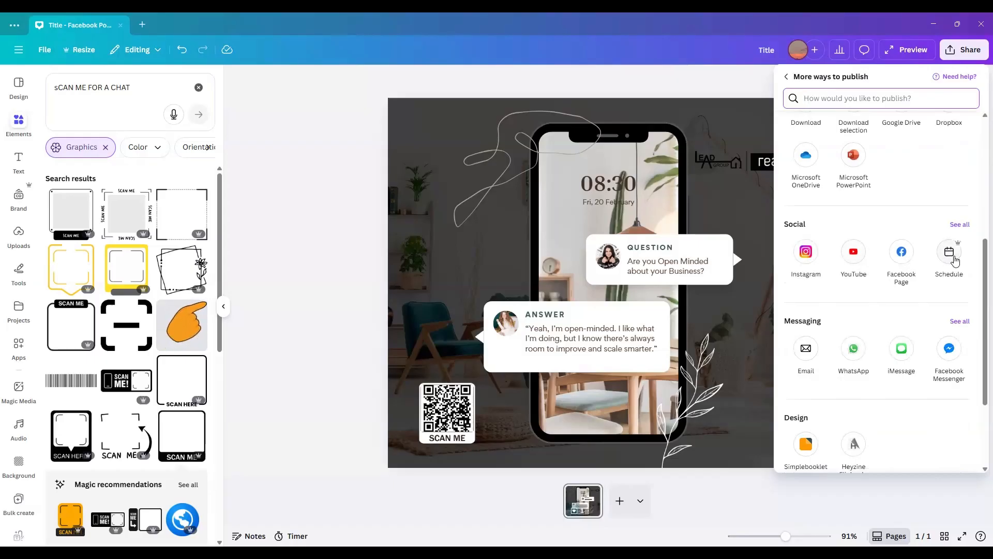
pyautogui.click(902, 253)
pyautogui.click(851, 147)
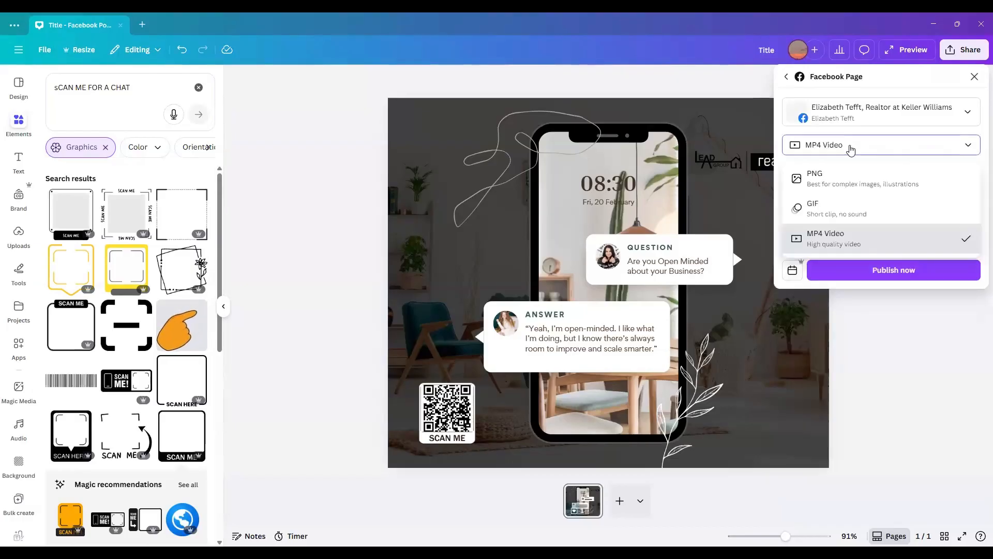
pyautogui.click(845, 221)
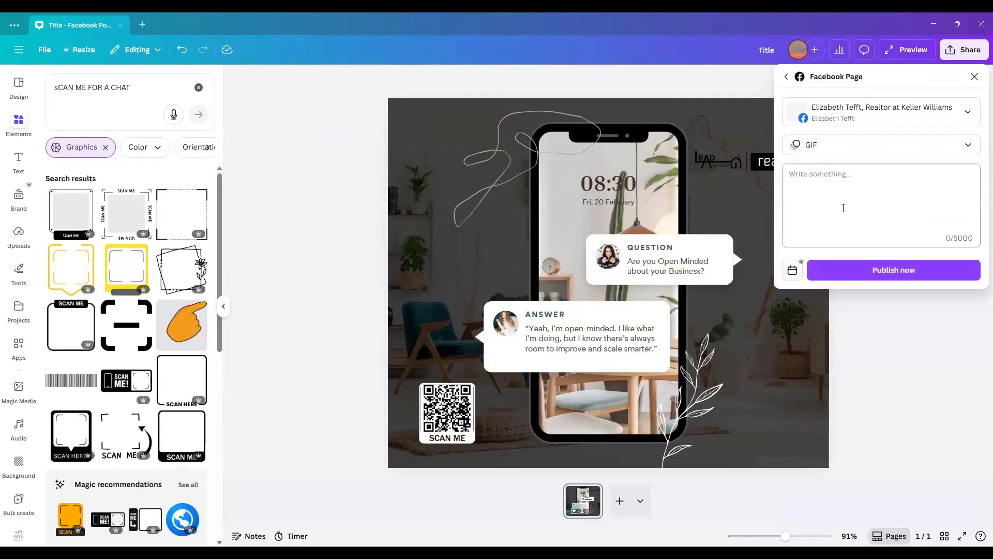
pyautogui.click(826, 150)
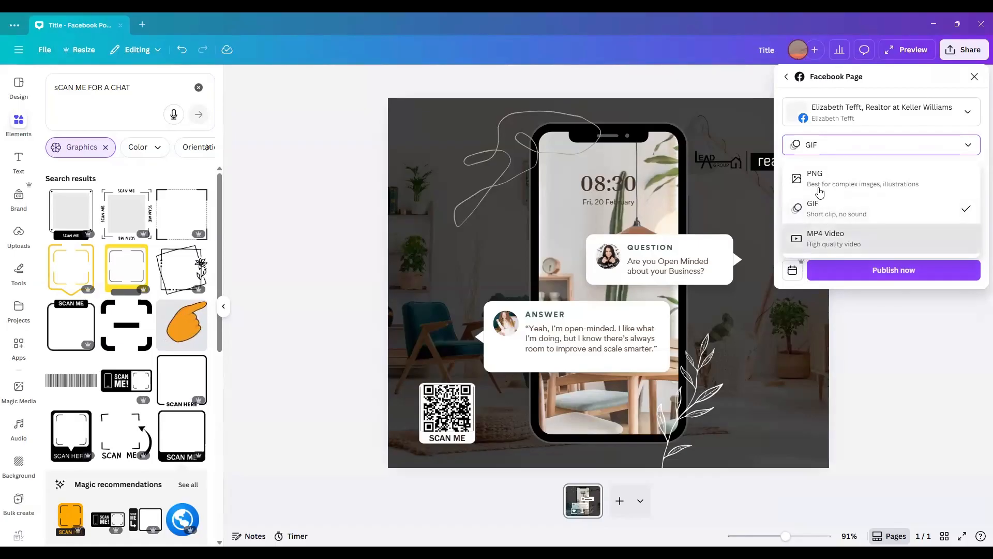
pyautogui.click(838, 213)
# Step: Write the caption "My Question to you ....." for the Facebook Page post
pyautogui.click(822, 184)
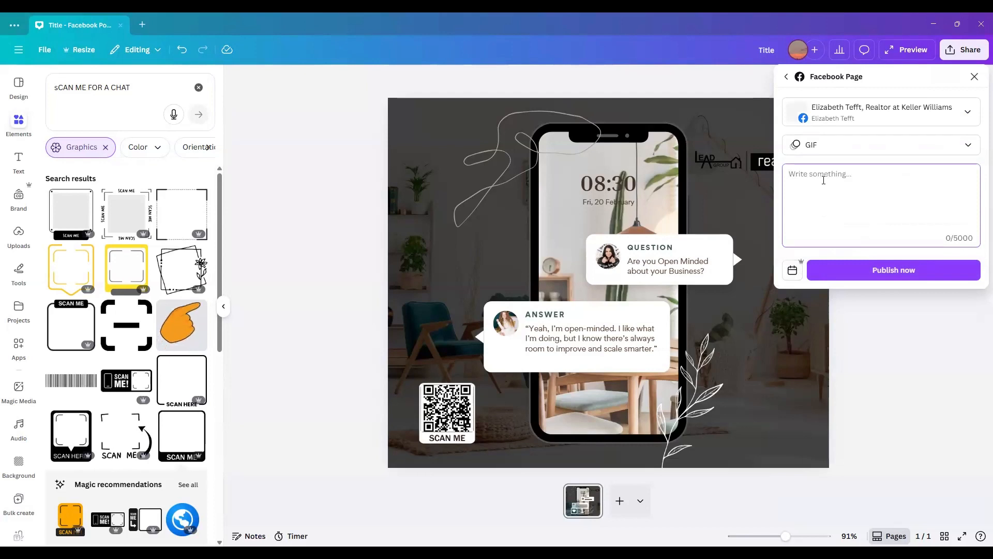
pyautogui.write('My ')
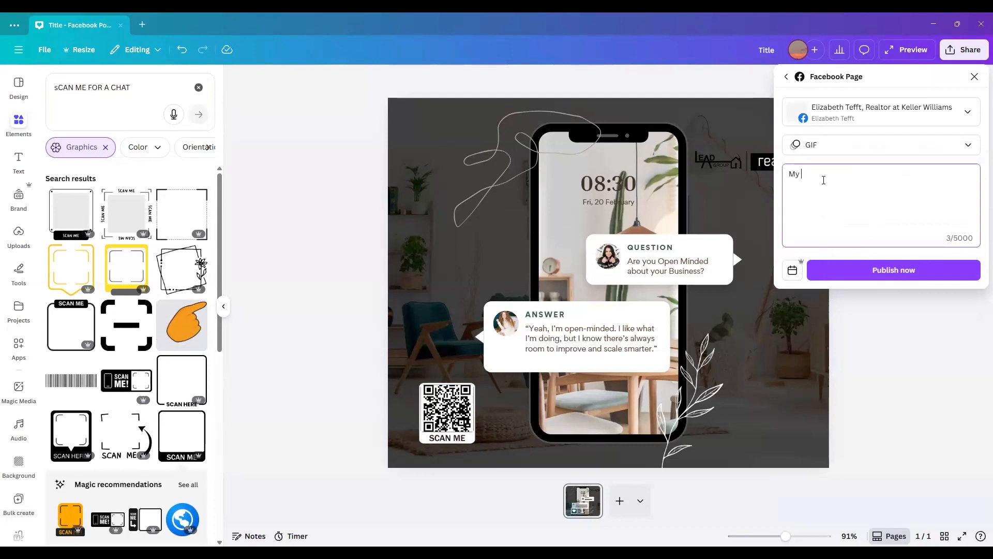
pyautogui.write('Quest')
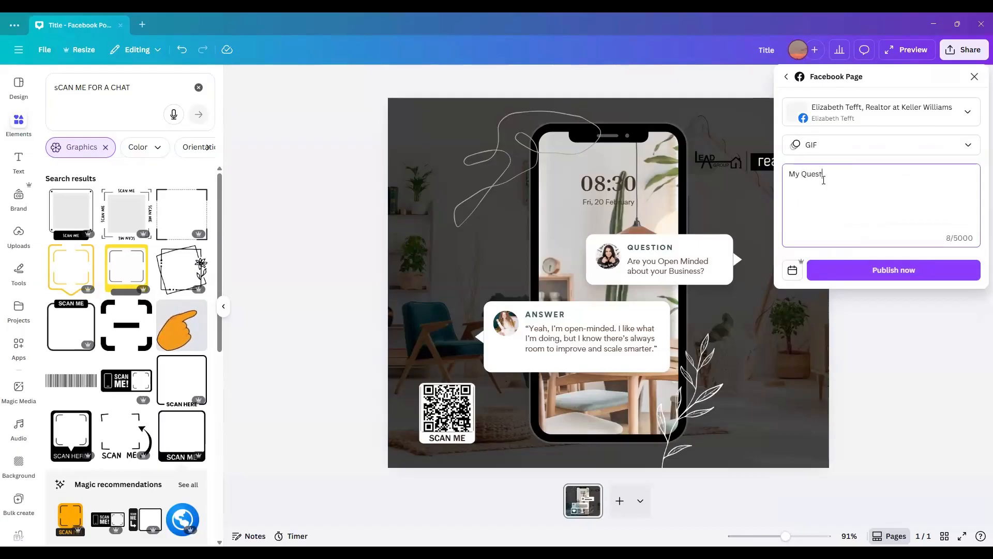
pyautogui.write('ion to')
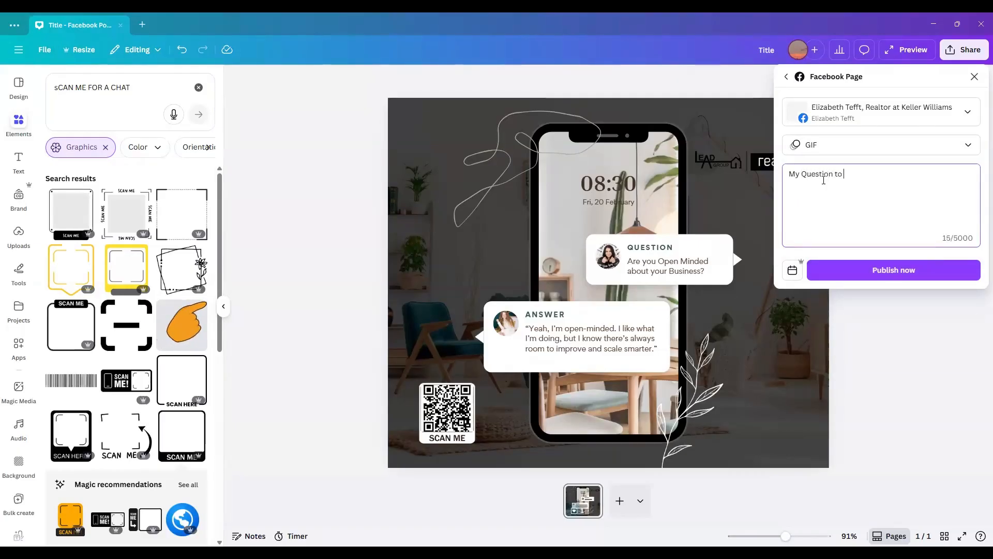
pyautogui.write(' you')
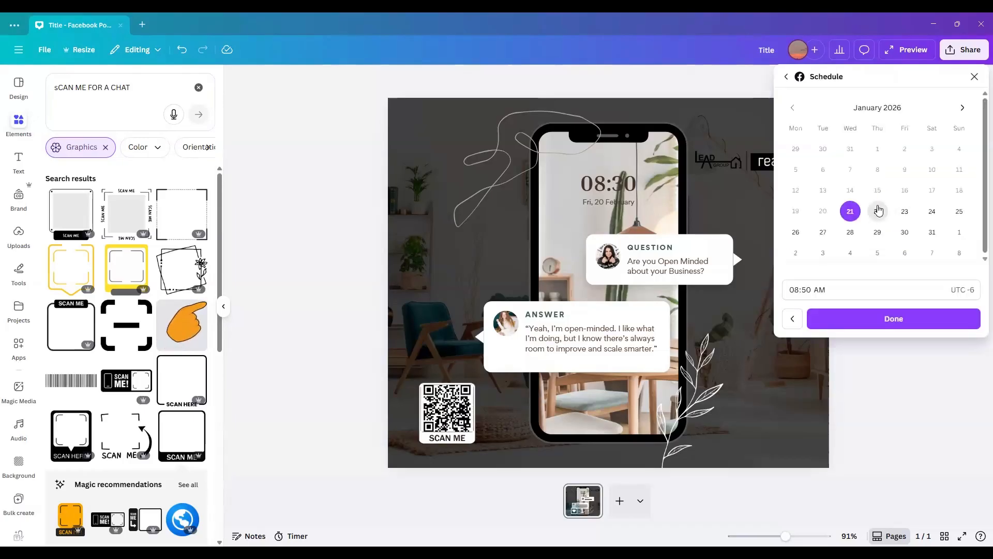
# Step: Schedule the Facebook Page post for Thursday, January 22, 2026 at 08:00 AM
pyautogui.click(877, 213)
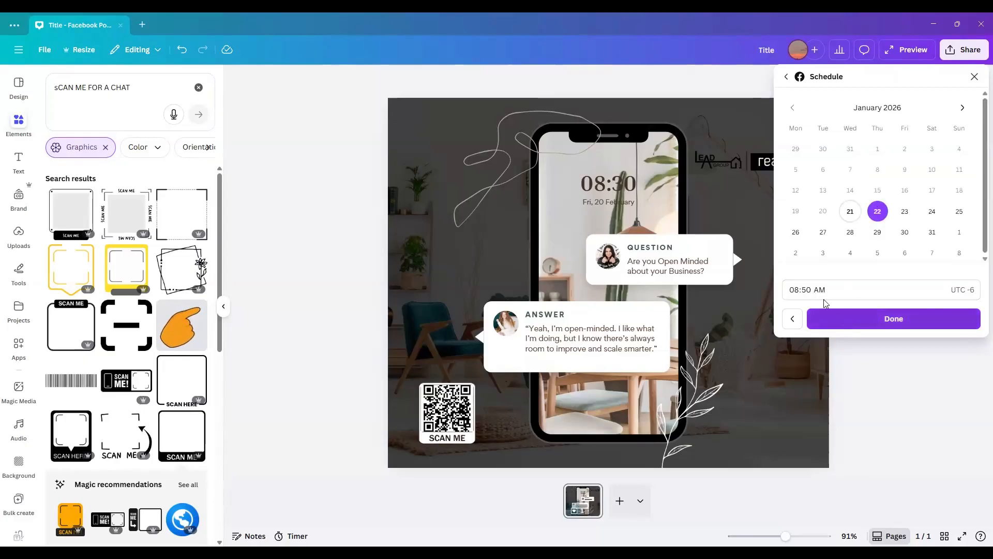
pyautogui.click(809, 296)
pyautogui.click(810, 291)
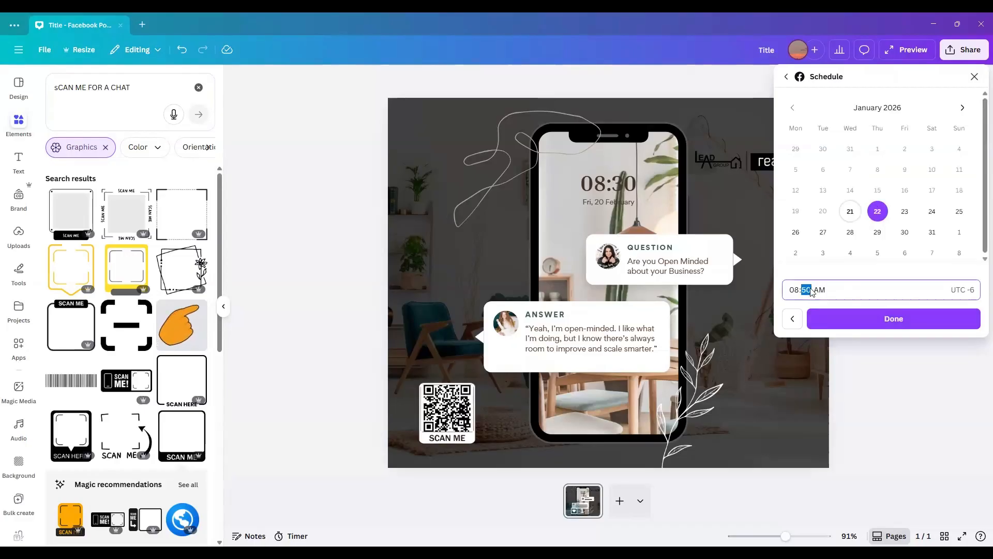
pyautogui.click(856, 324)
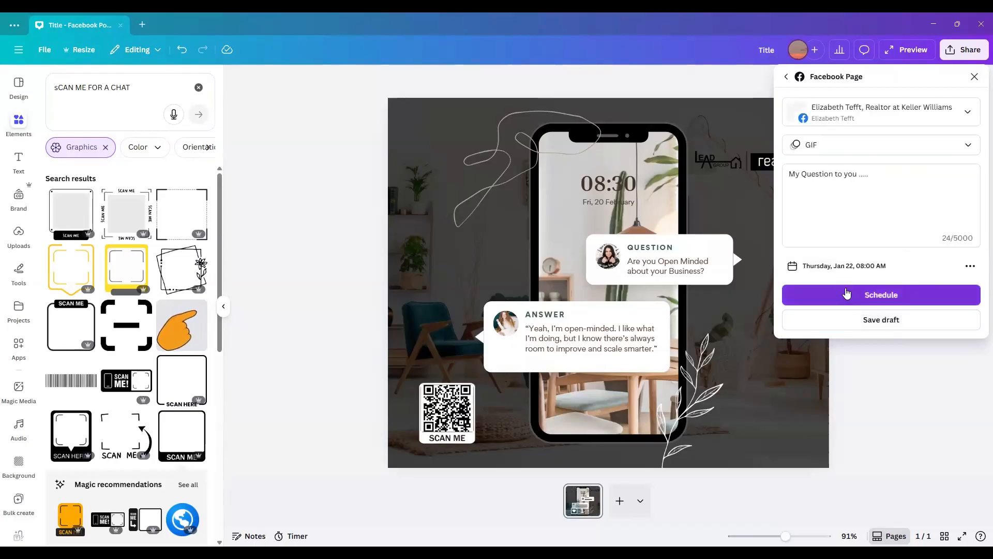
pyautogui.click(846, 293)
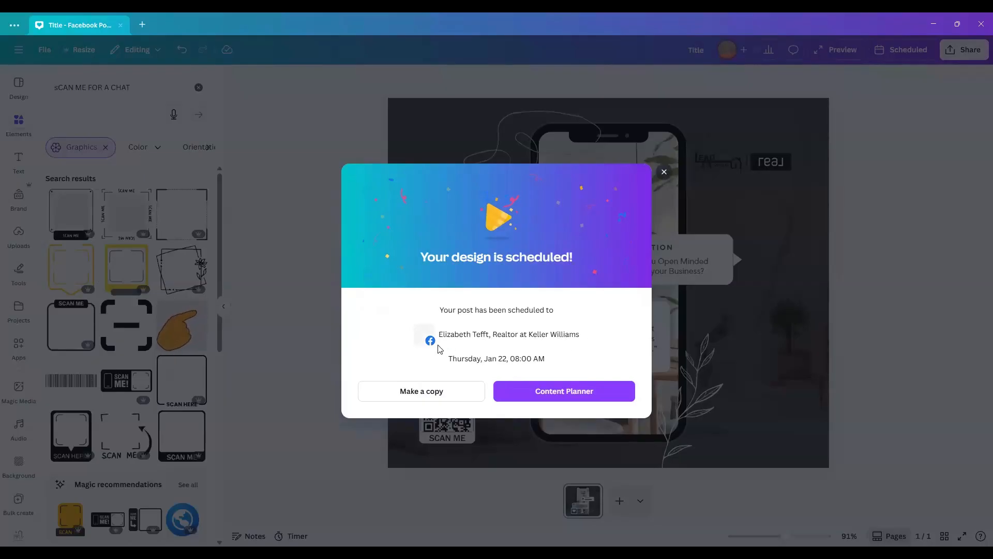
# Step: Open the Content Planner, close the scheduled post's details and look over the January 2026 calendar of posts and events
pyautogui.click(522, 399)
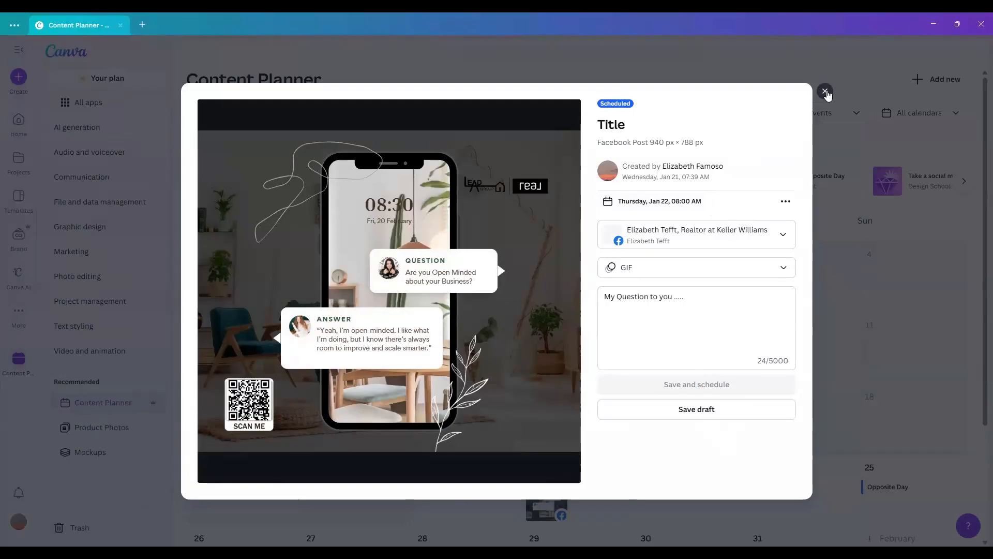
pyautogui.click(826, 92)
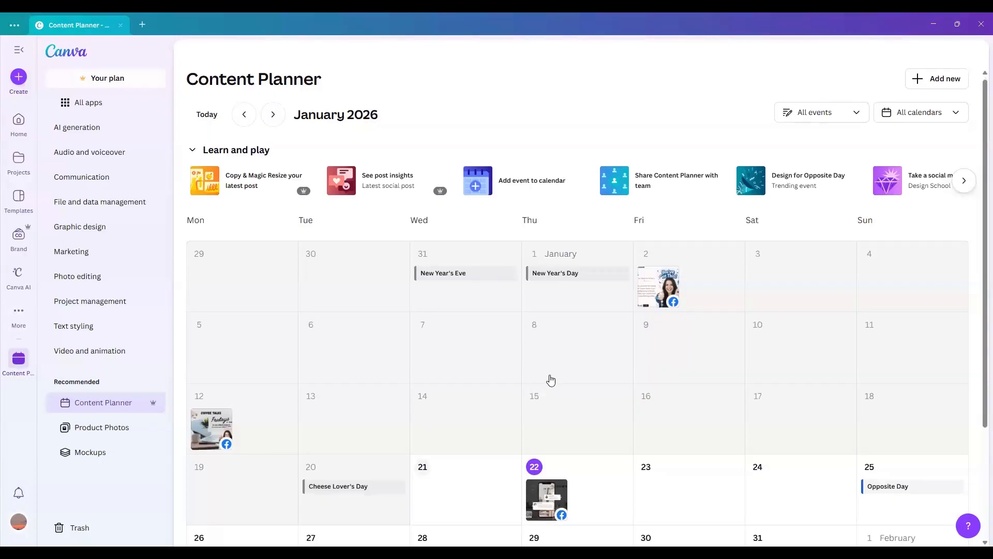
pyautogui.scroll(-2, 546, 380)
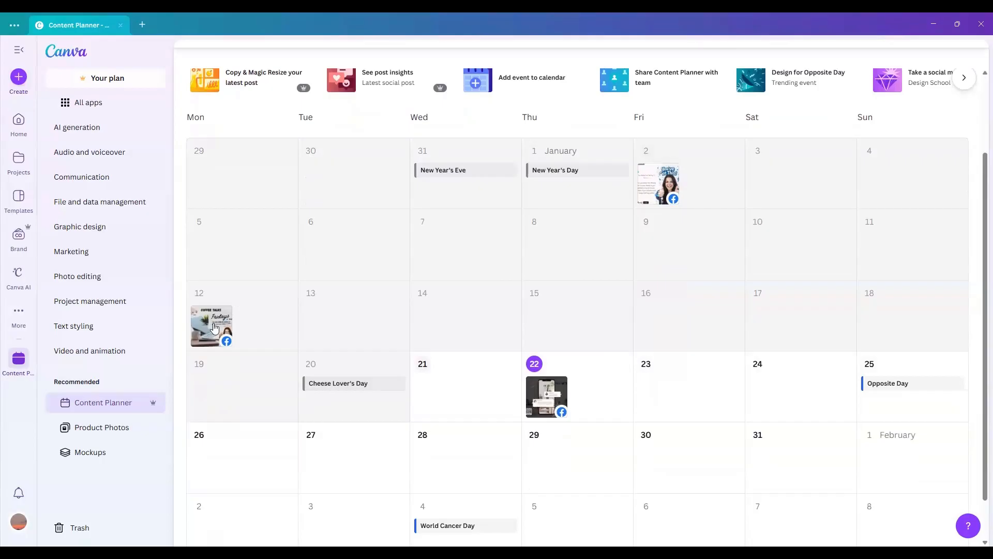
pyautogui.scroll(-1, 561, 404)
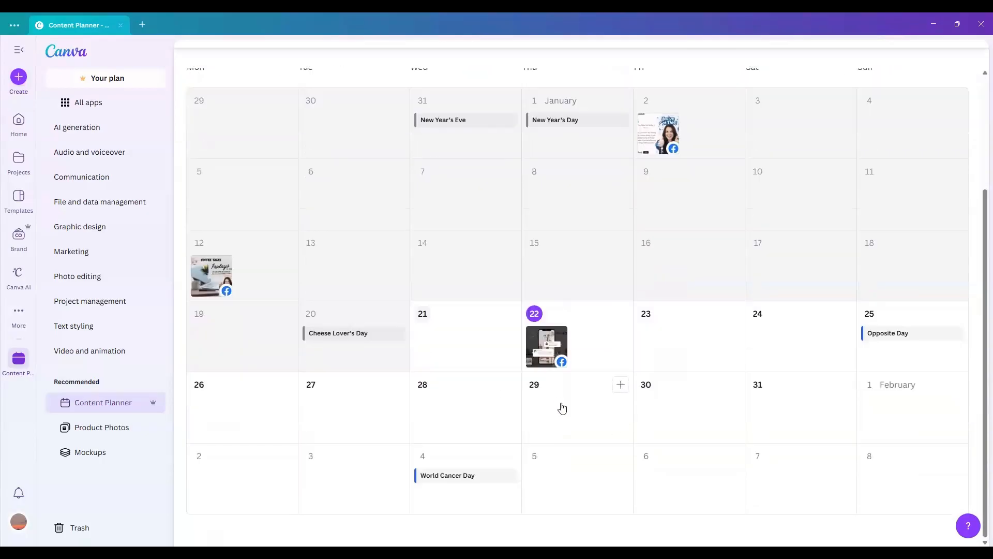
pyautogui.scroll(3, 560, 402)
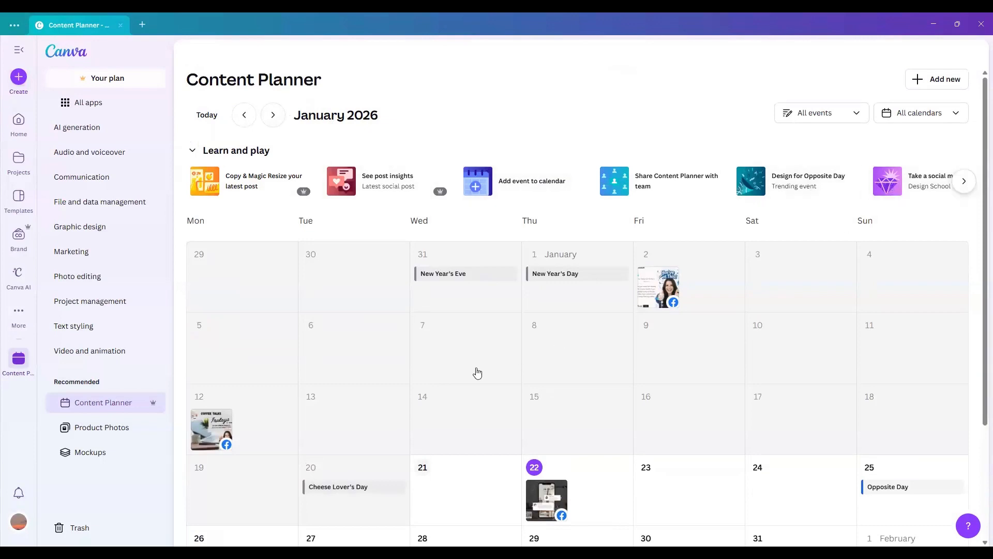
pyautogui.scroll(-2, 471, 368)
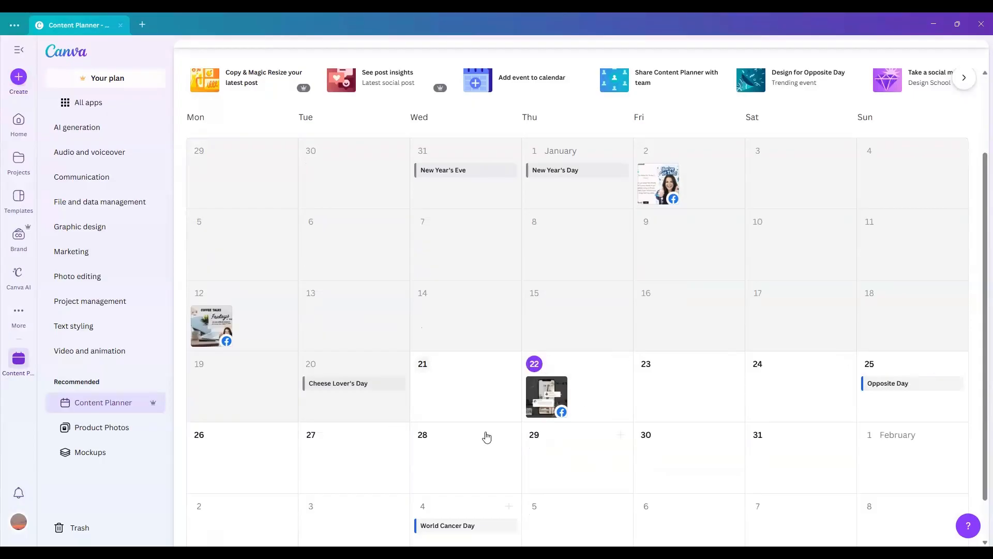
pyautogui.scroll(2, 486, 435)
pyautogui.scroll(-3, 569, 440)
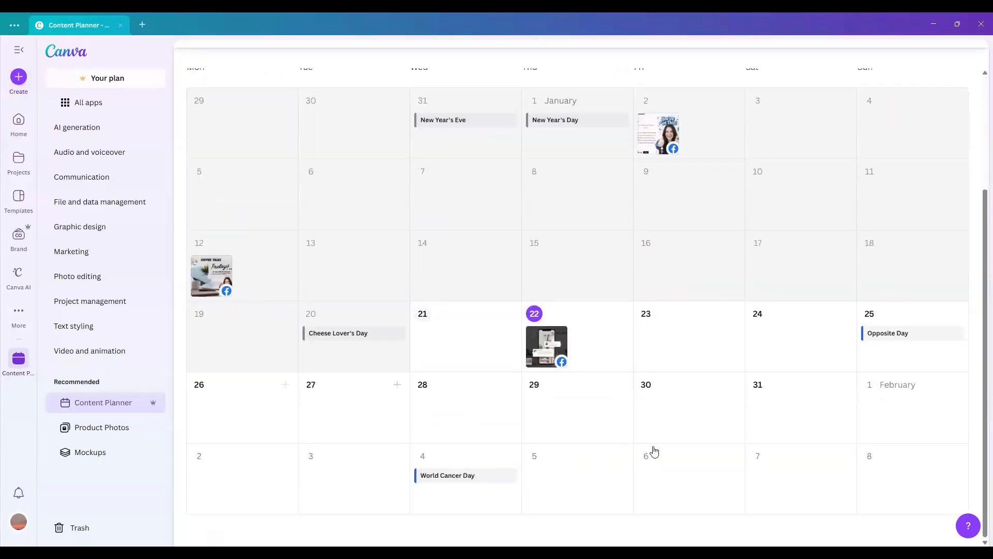